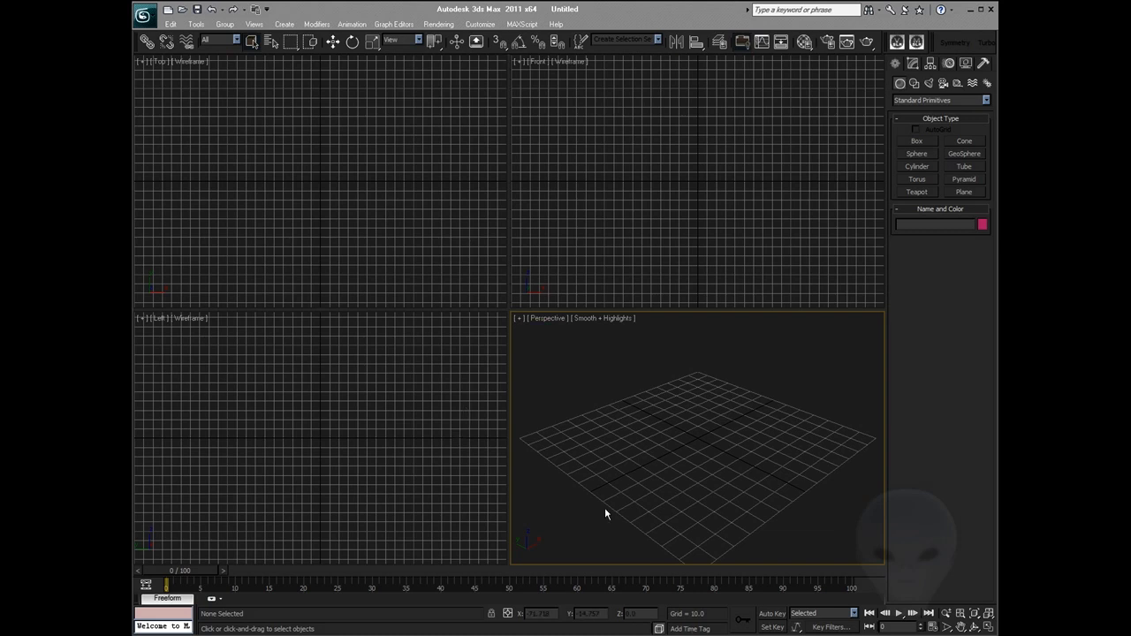
Switch to the Tuts.txt notes in Notepad and review the 32-bit and 64-bit Translucency plugin links and the 3ds Max 2011 plugins path
key("alt+Tab")
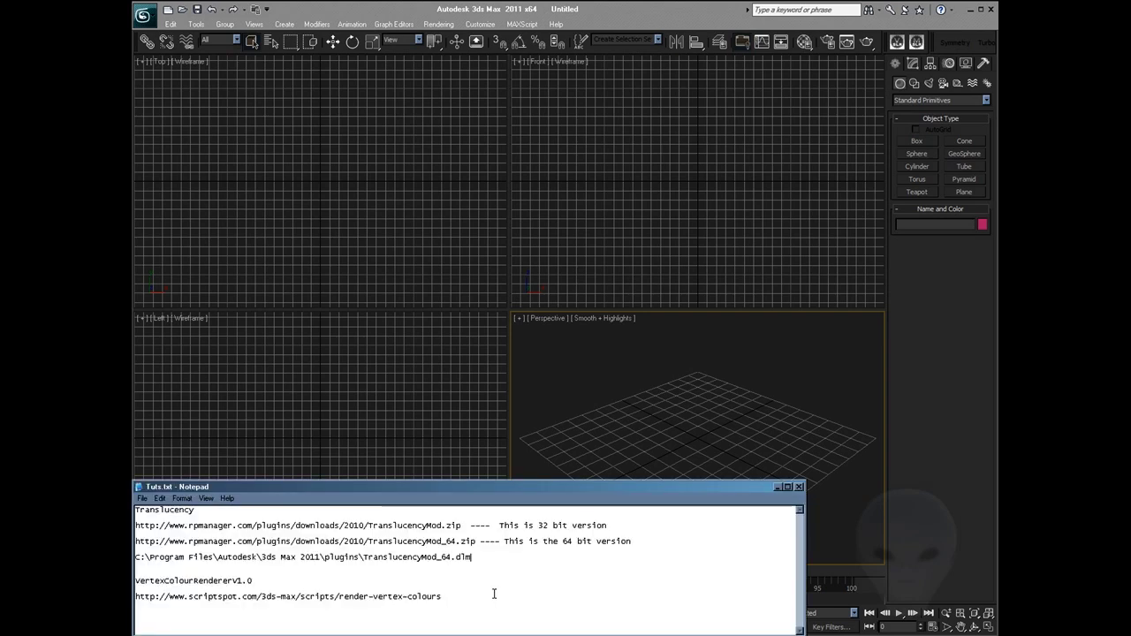
left_click_drag(192, 513, 135, 512)
left_click(485, 548)
left_click_drag(145, 526, 609, 527)
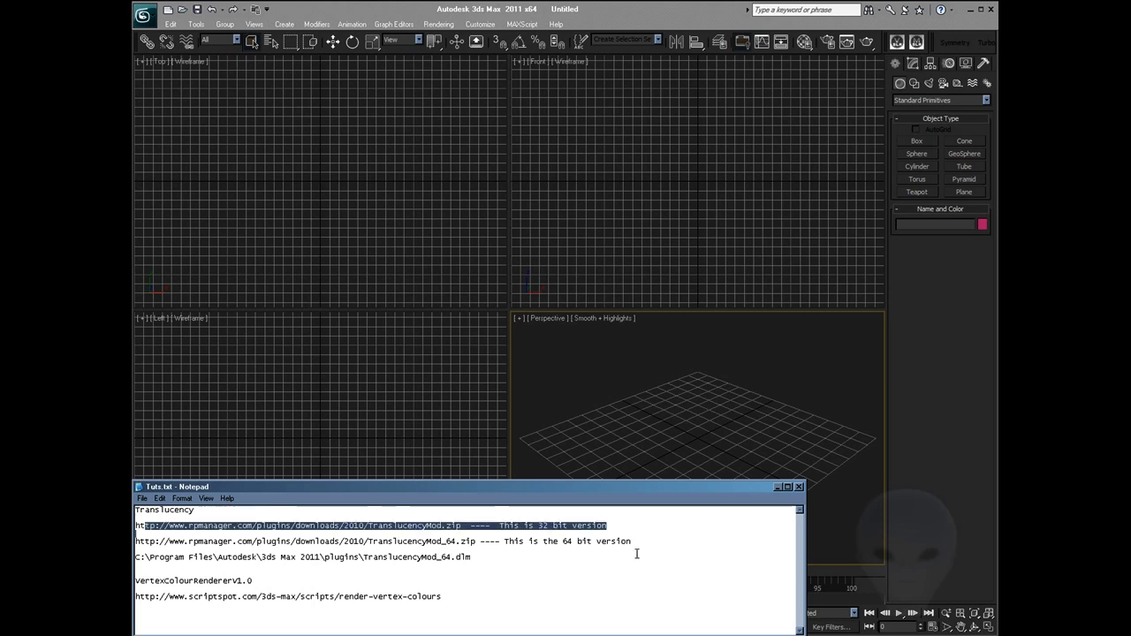
left_click(475, 543)
left_click_drag(597, 542, 363, 558)
left_click(616, 542)
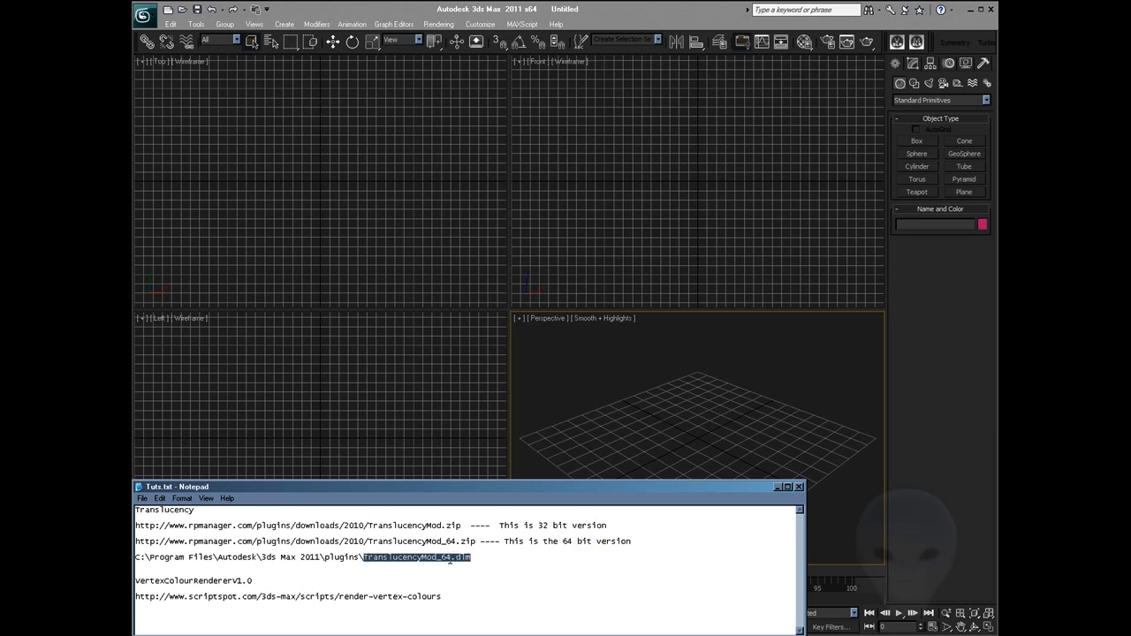
left_click_drag(324, 557, 261, 558)
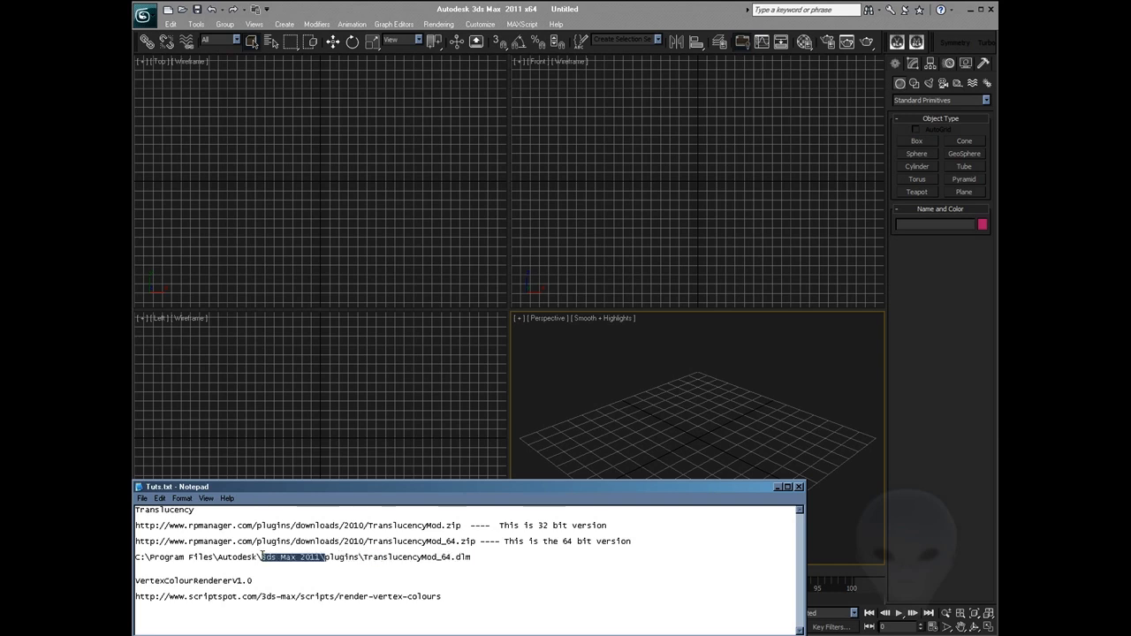
left_click(323, 560)
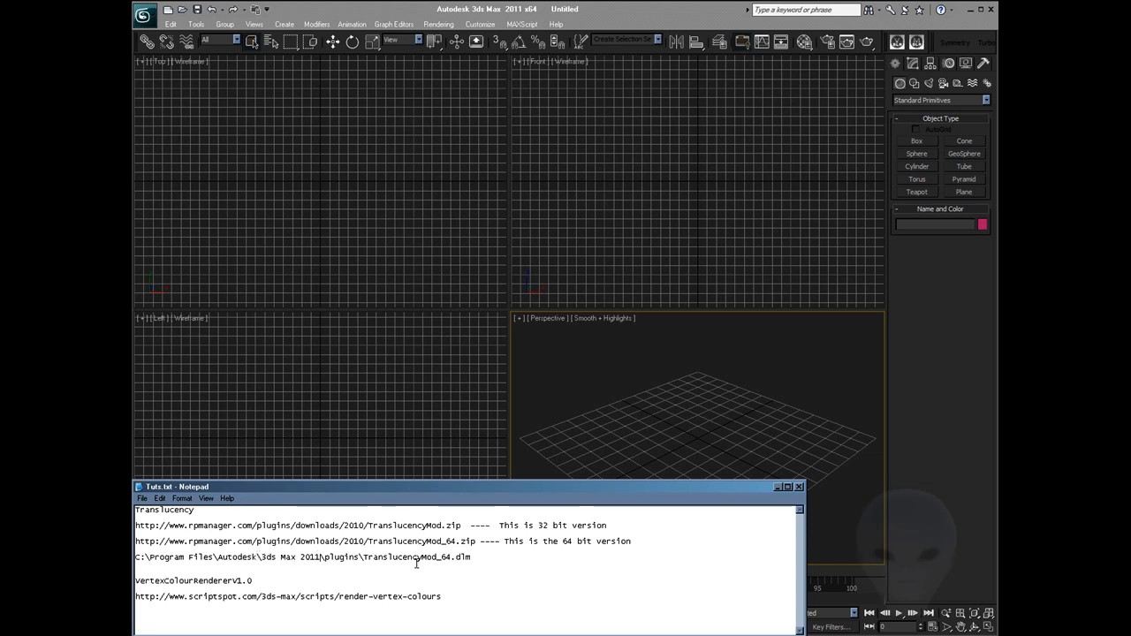
left_click_drag(485, 561, 144, 510)
left_click(388, 591)
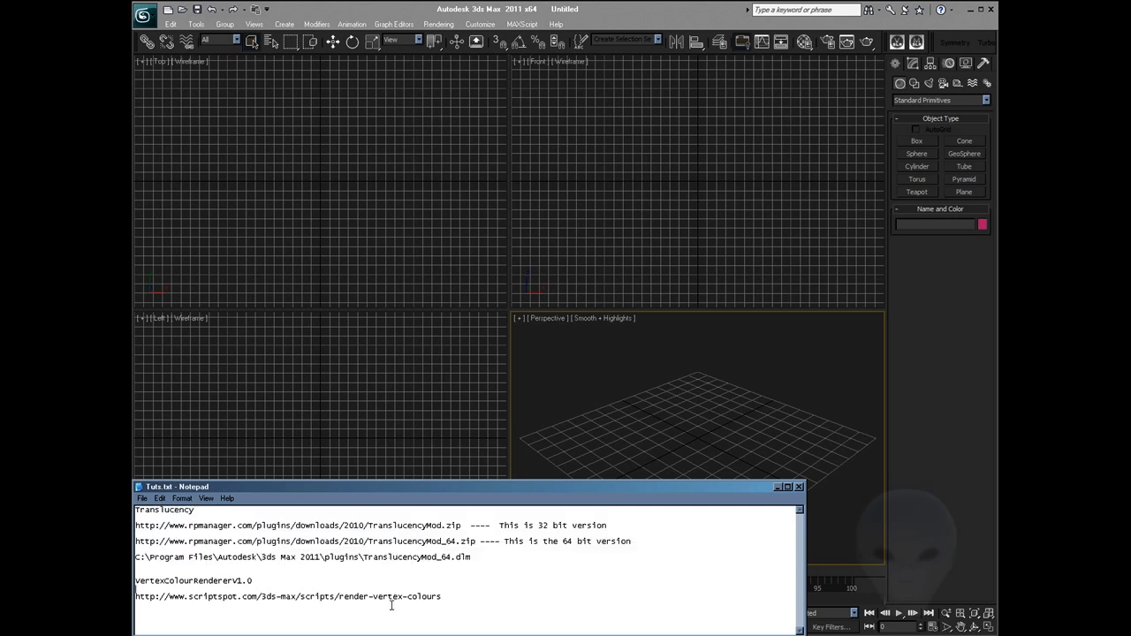
Review the VertexColourRendererV1.0 script link in the notes and minimize Notepad to return to 3ds Max
left_click_drag(441, 598, 136, 599)
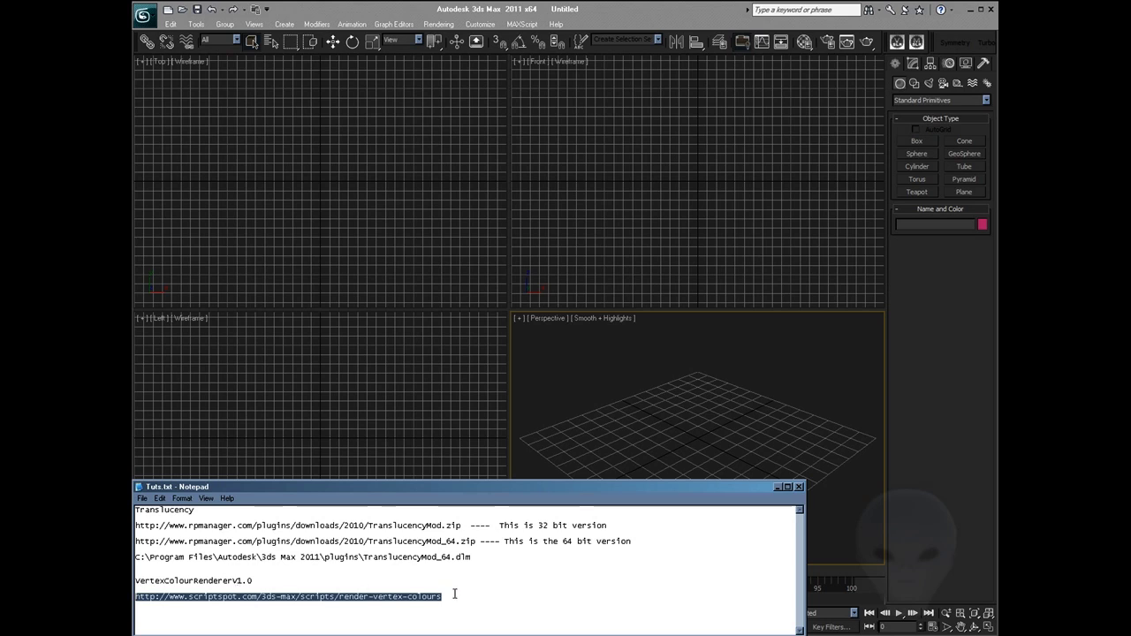
left_click_drag(454, 595, 329, 597)
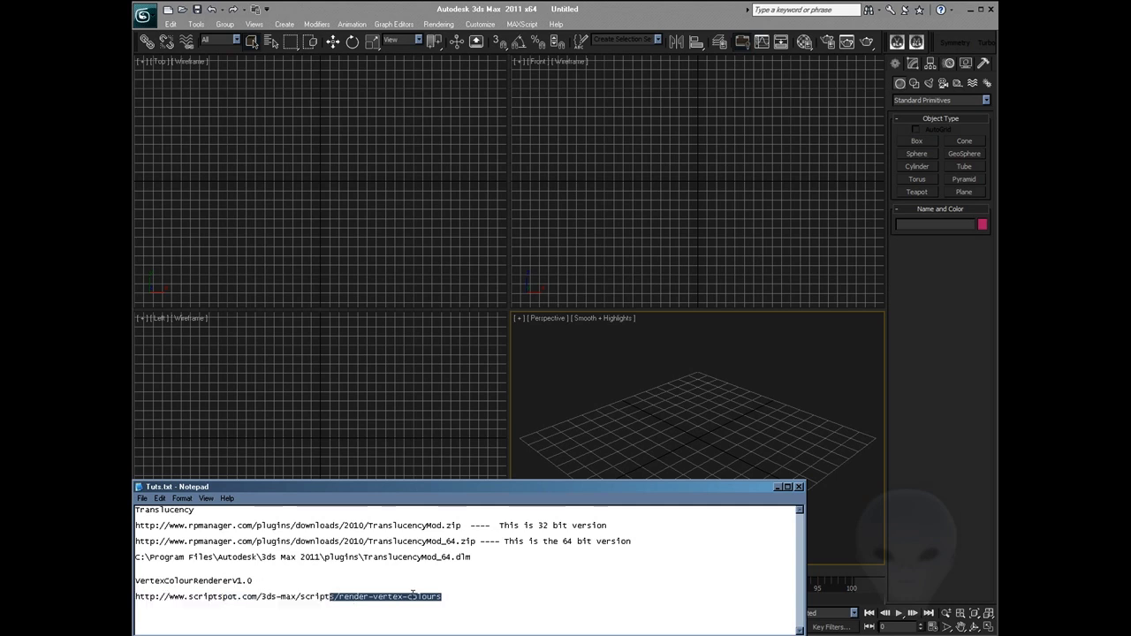
left_click(442, 596)
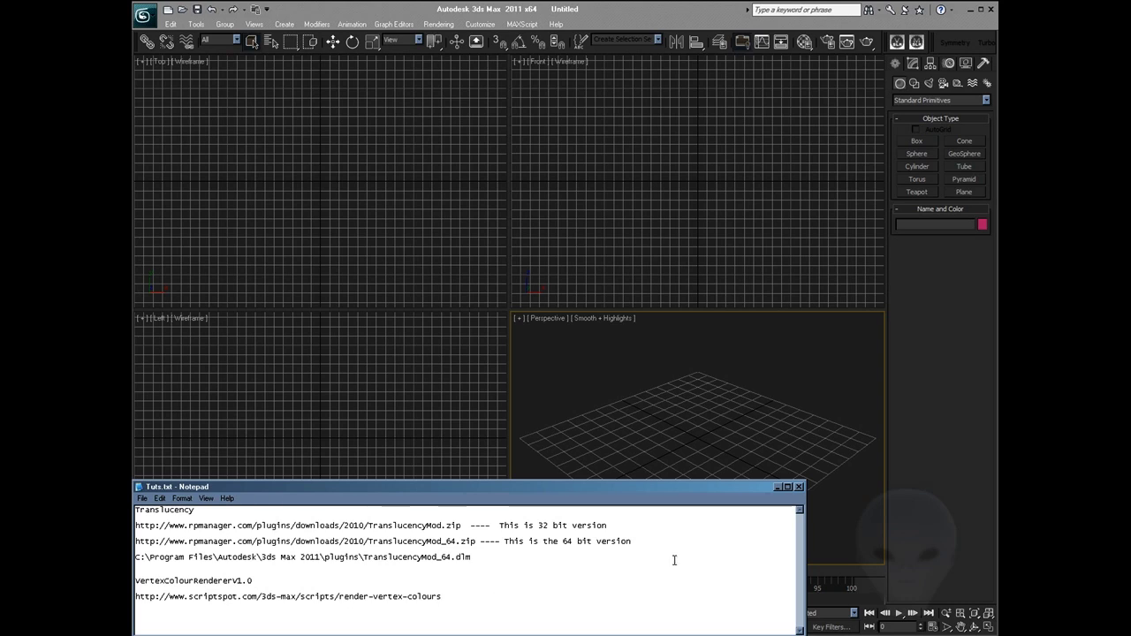
left_click(777, 486)
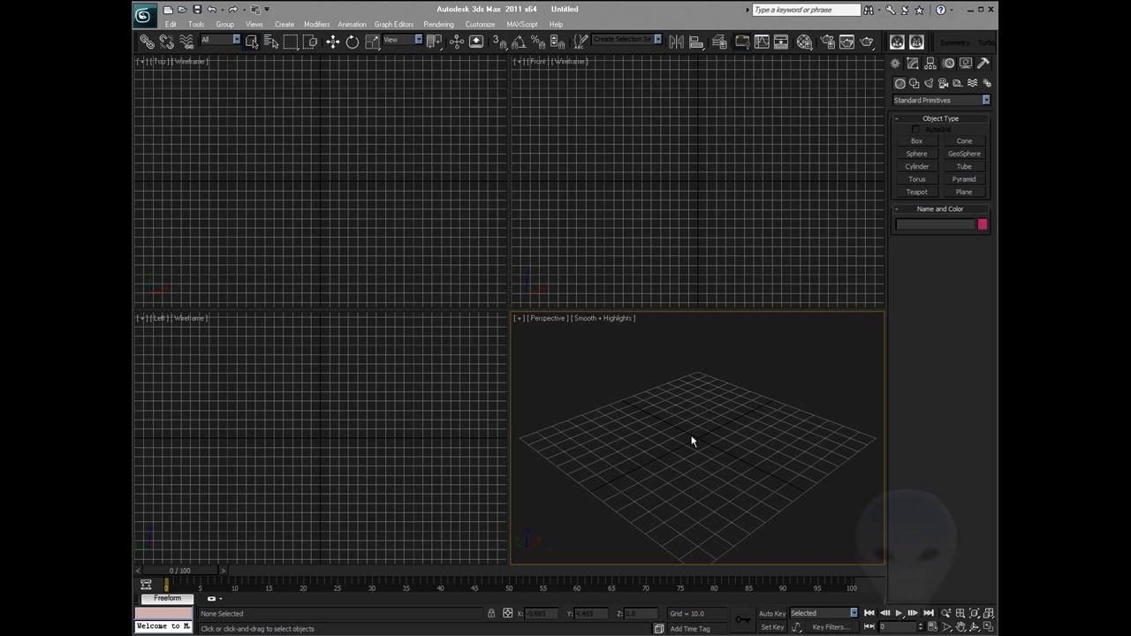
Create a sphere with a radius of about 11.2 near the grid centre in the Perspective view and maximize that viewport
left_click(917, 154)
left_click_drag(688, 455, 698, 444)
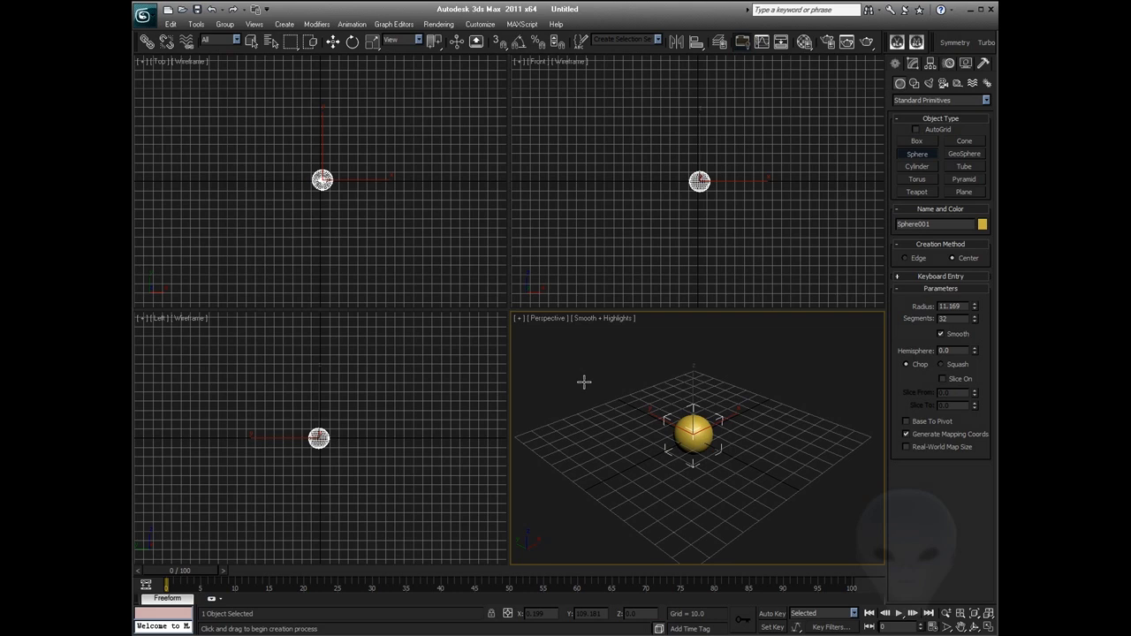
key("alt+w")
key("ctrl+r")
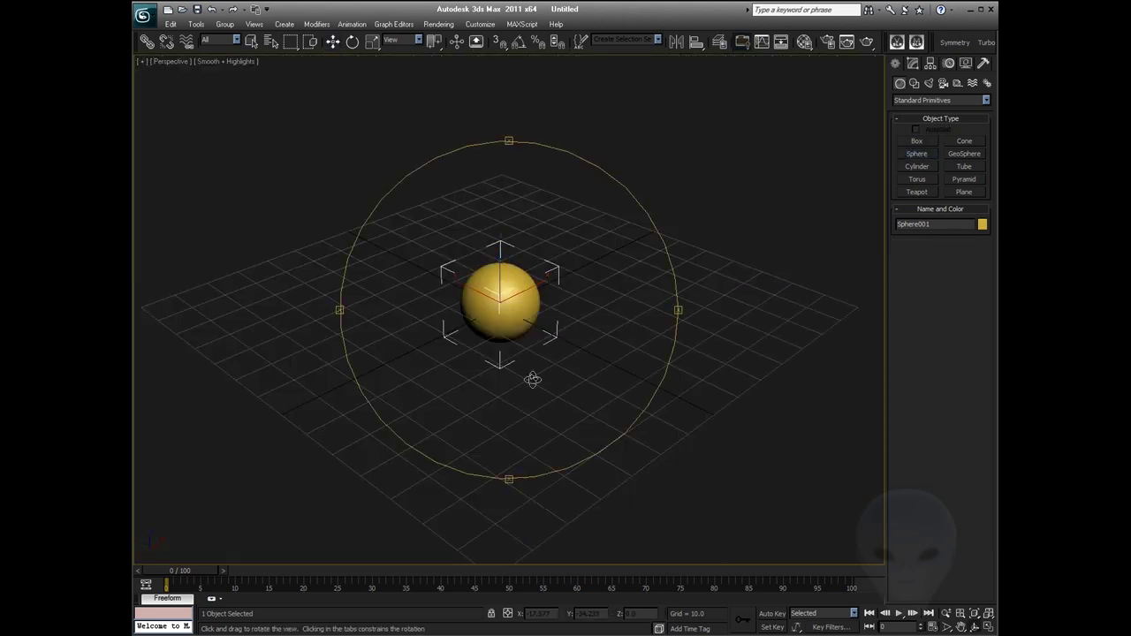
key("z")
left_click_drag(533, 379, 527, 341)
scroll(526, 345, "up", 3)
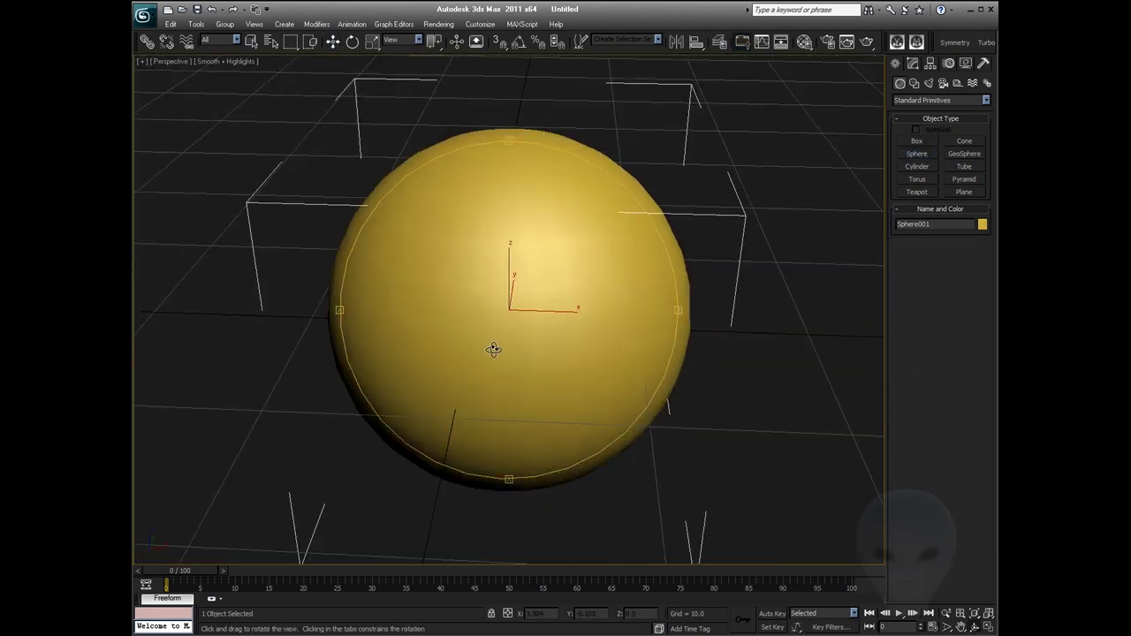
scroll(492, 348, "down", 6)
right_click(322, 71)
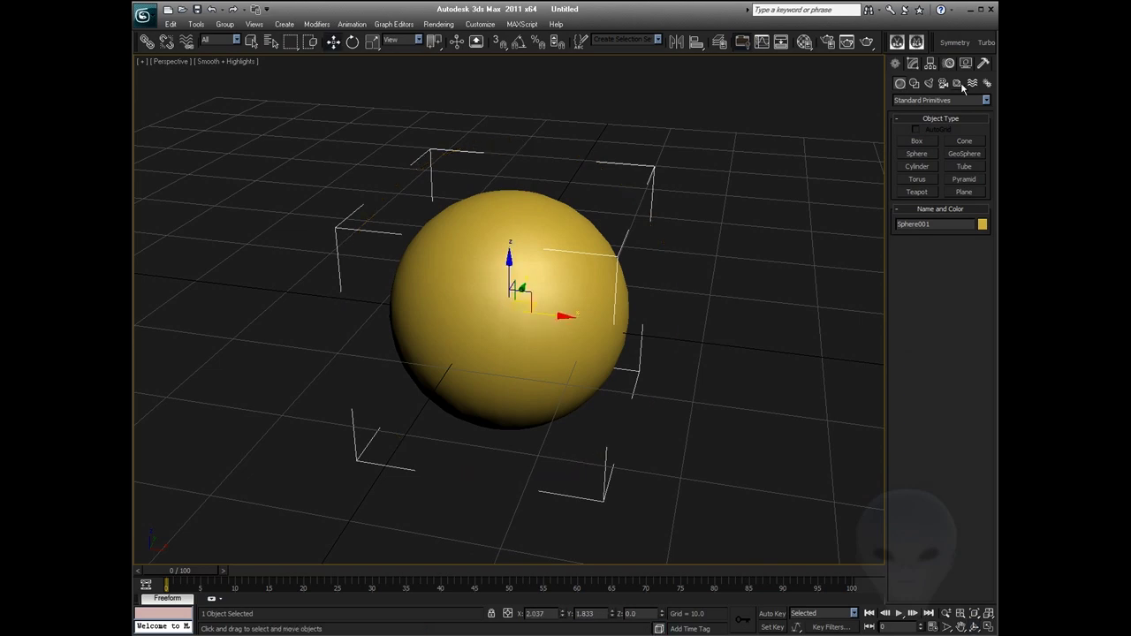
Show the sphere's editable parameters, reset its X and Y position to 0, and turn on Edged Faces display
left_click(912, 63)
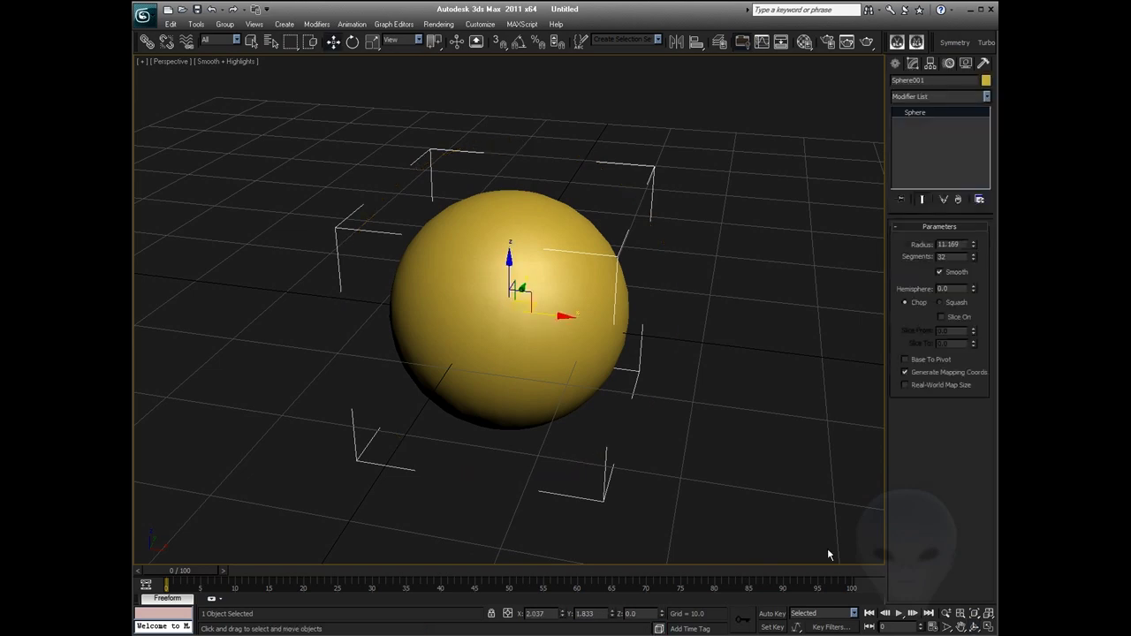
right_click(562, 614)
right_click(612, 615)
middle_click_drag(628, 413, 631, 404)
key("ctrl+r")
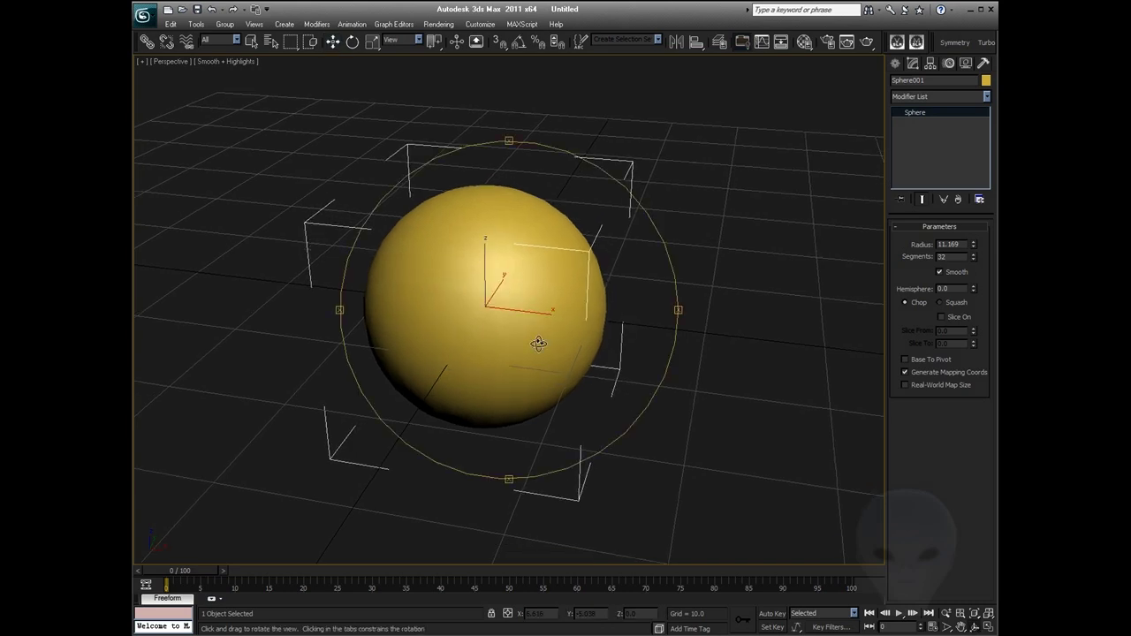
left_click_drag(539, 344, 521, 309)
key("F4")
right_click(694, 237)
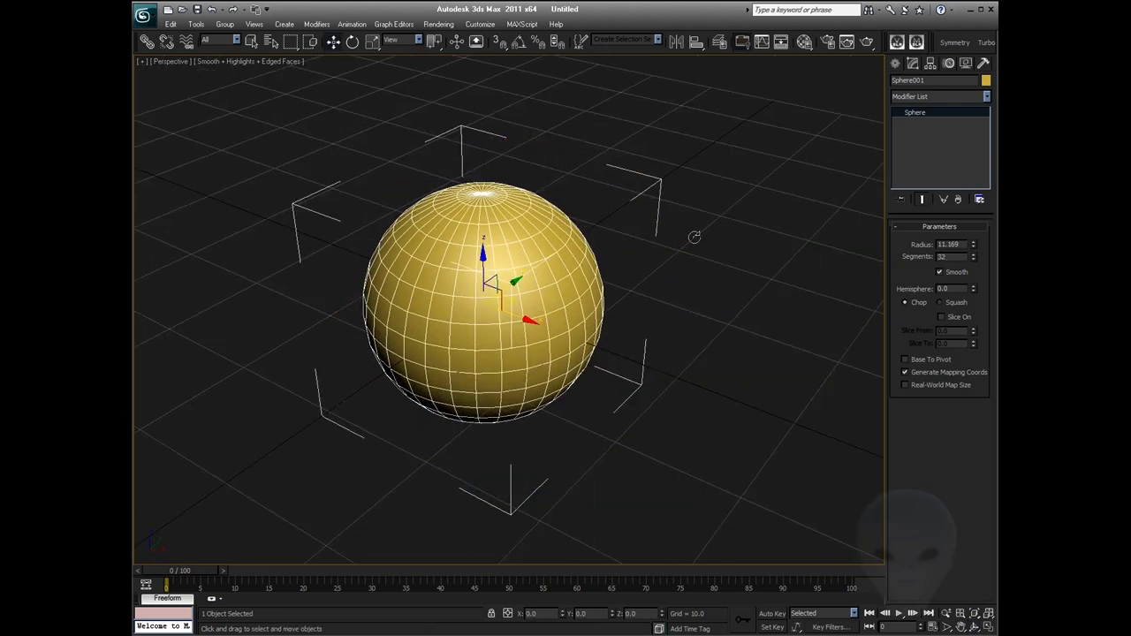
scroll(674, 416, "down", 4)
scroll(525, 319, "up", 2)
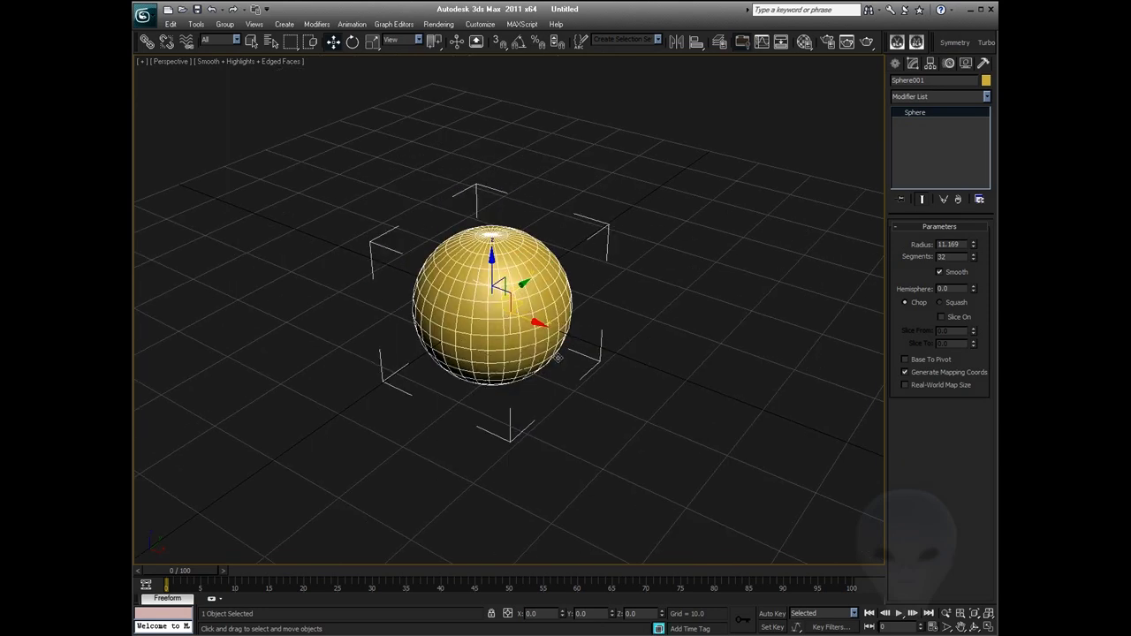
Make four overlapping copies of the sphere on the grid at about X/Y 12/0, 6/13, 21/-8 and 26/6
left_click_drag(525, 320, 612, 355, "shift")
left_click(562, 375)
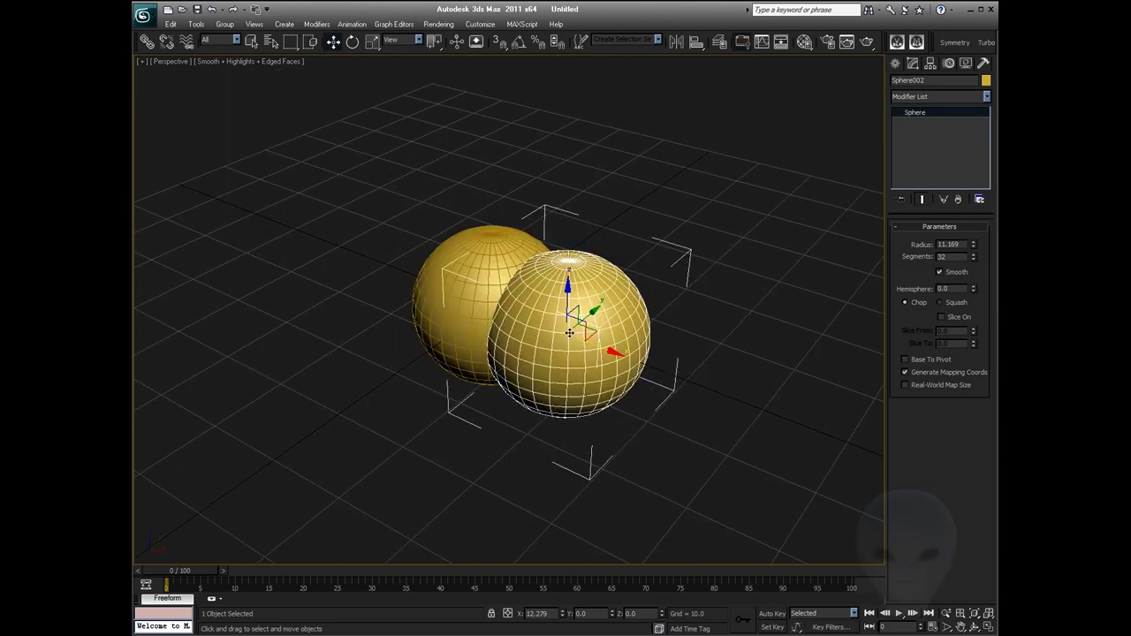
left_click_drag(573, 329, 607, 280, "shift")
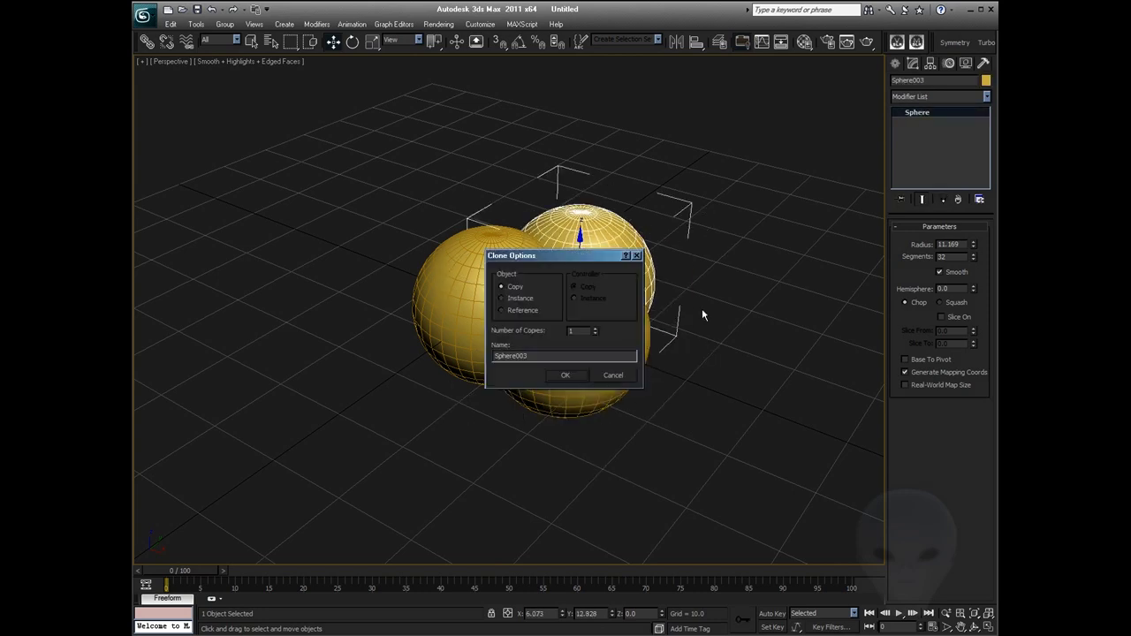
left_click(567, 375)
mouse_move(568, 282)
left_mouse_down("shift")
mouse_move(566, 433)
mouse_move(542, 384)
mouse_move(604, 399)
mouse_move(617, 387)
left_mouse_up("shift")
left_click(576, 376)
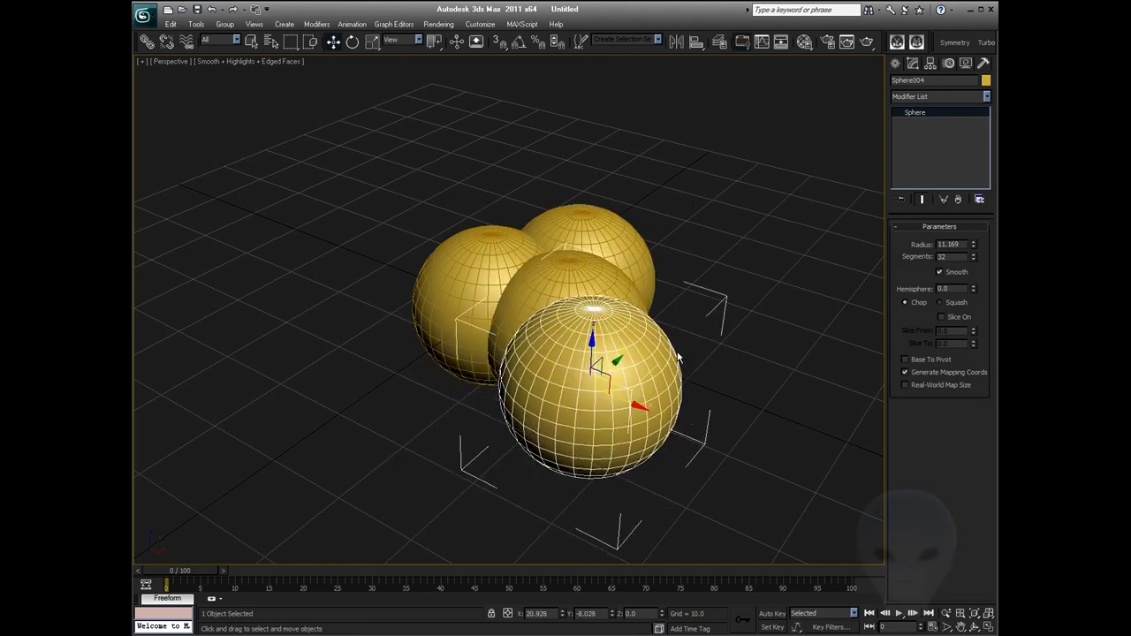
mouse_move(617, 382)
left_mouse_down("shift")
mouse_move(749, 366)
mouse_move(706, 345)
left_mouse_up("shift")
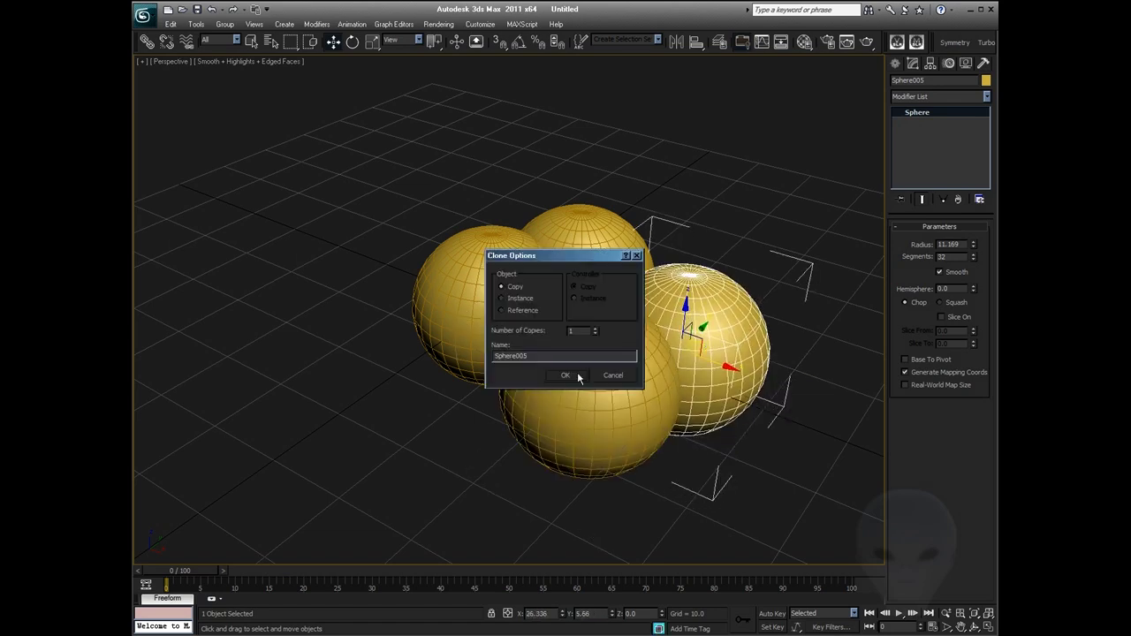
left_click(576, 376)
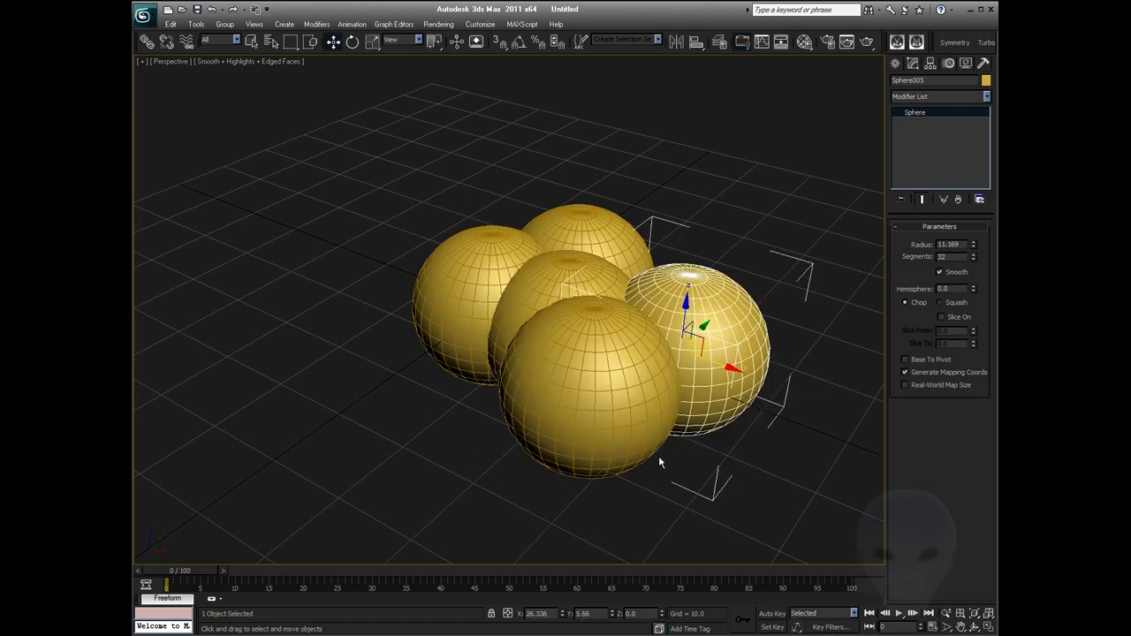
Add two more sphere copies to the cluster at about X 22, Y 18.5 and X 37, Y 18.5
middle_click_drag(658, 455, 640, 457)
middle_click_drag(546, 388, 566, 356, "alt")
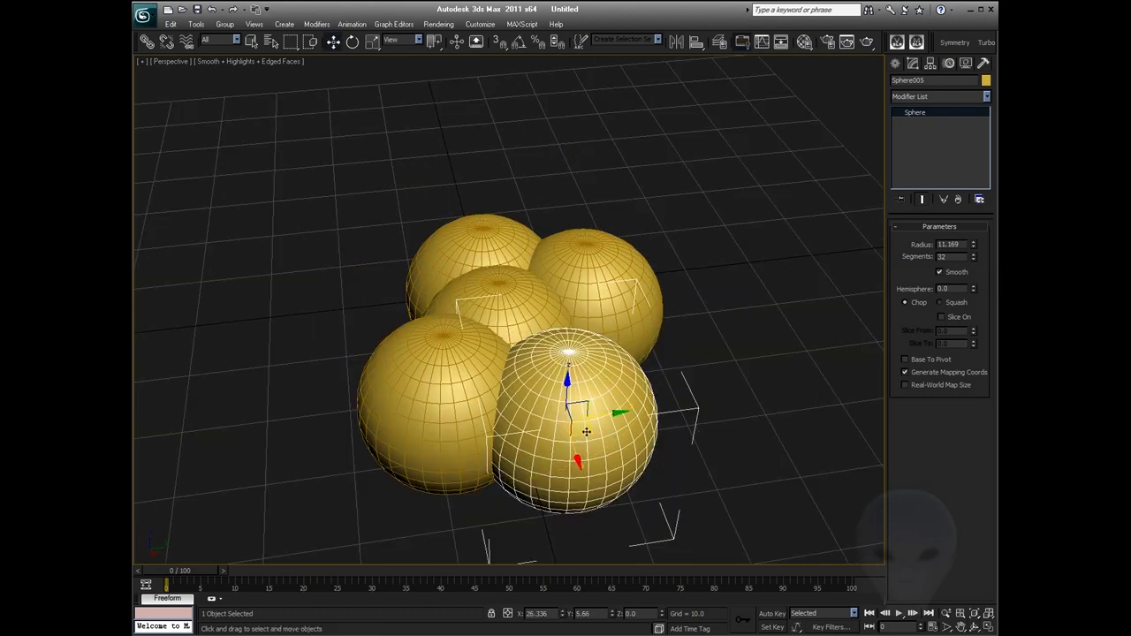
mouse_move(581, 429)
left_mouse_down("shift")
mouse_move(668, 417)
mouse_move(676, 392)
left_mouse_up("shift")
left_click(570, 384)
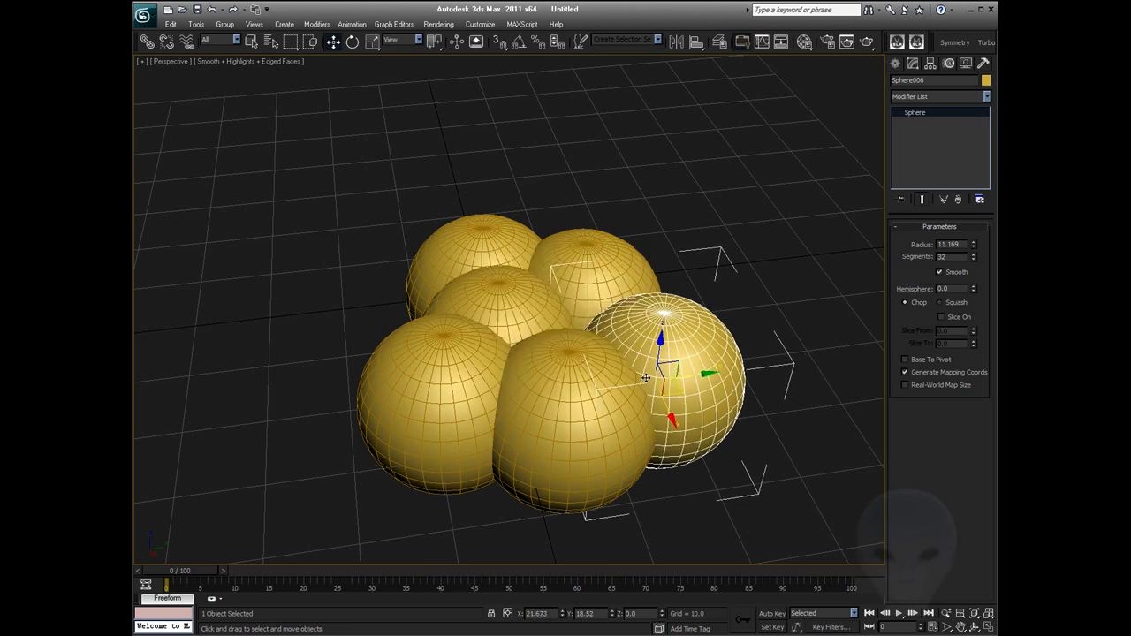
mouse_move(689, 353)
left_mouse_down("shift")
mouse_move(708, 503)
mouse_move(721, 485)
left_mouse_up("shift")
left_click(570, 378)
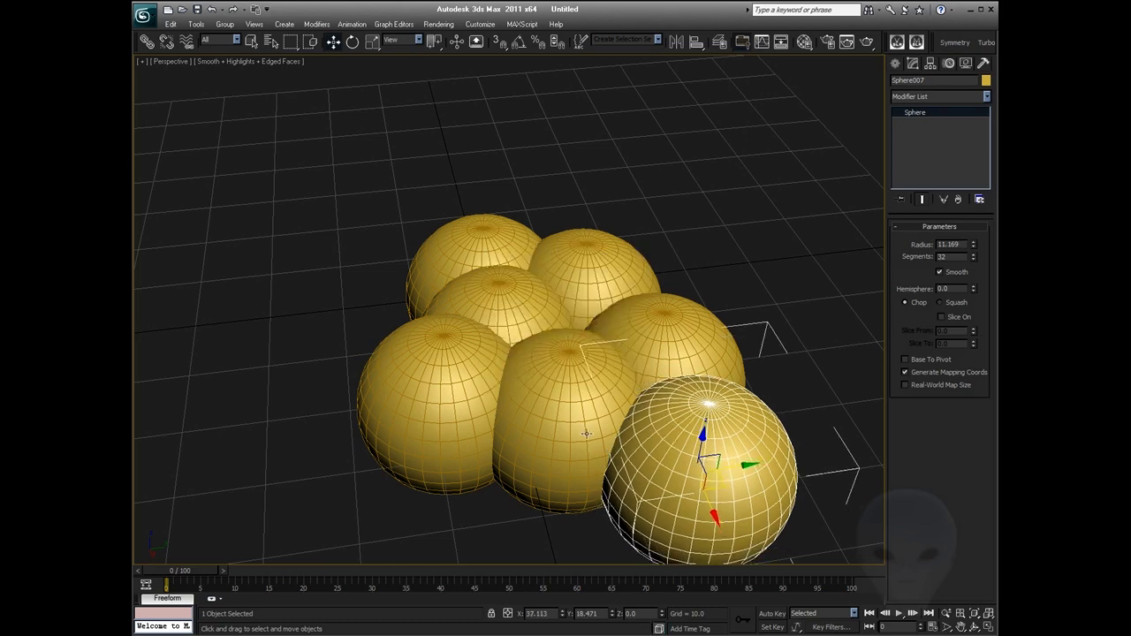
Reduce the radii of four spheres in the cluster by differing amounts, setting the one at about X 12, Y 0 to about 9.2
mouse_move(585, 448)
middle_mouse_down()
mouse_move(585, 395)
mouse_move(555, 323)
mouse_move(601, 328)
mouse_move(603, 315)
mouse_move(532, 289)
mouse_move(532, 319)
mouse_move(500, 294)
middle_mouse_up()
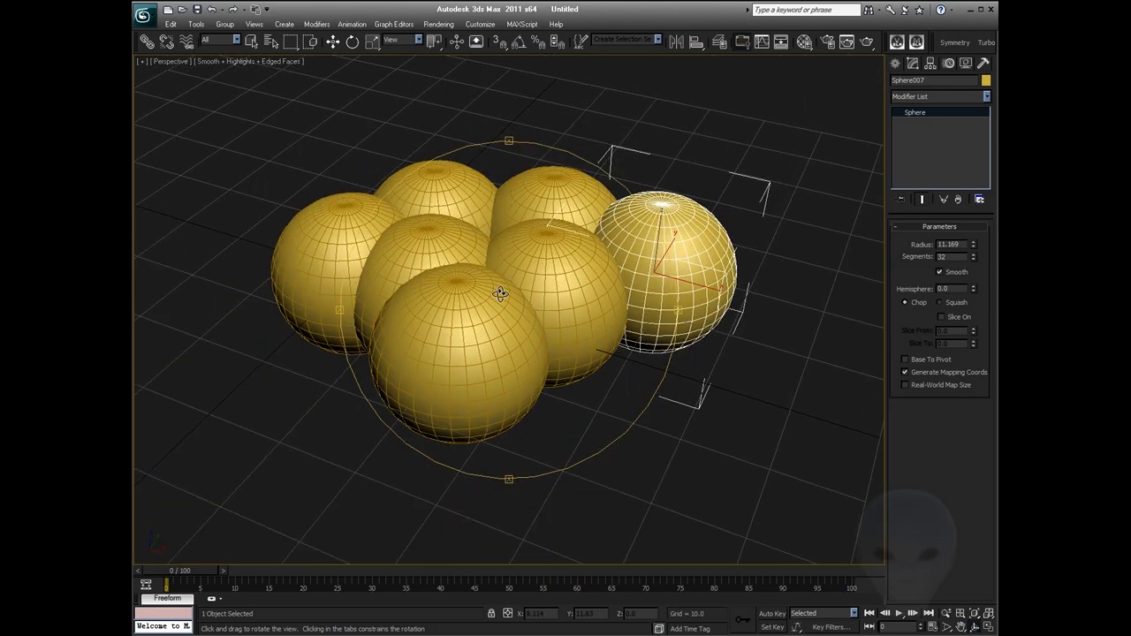
left_click(483, 138)
left_click(667, 278)
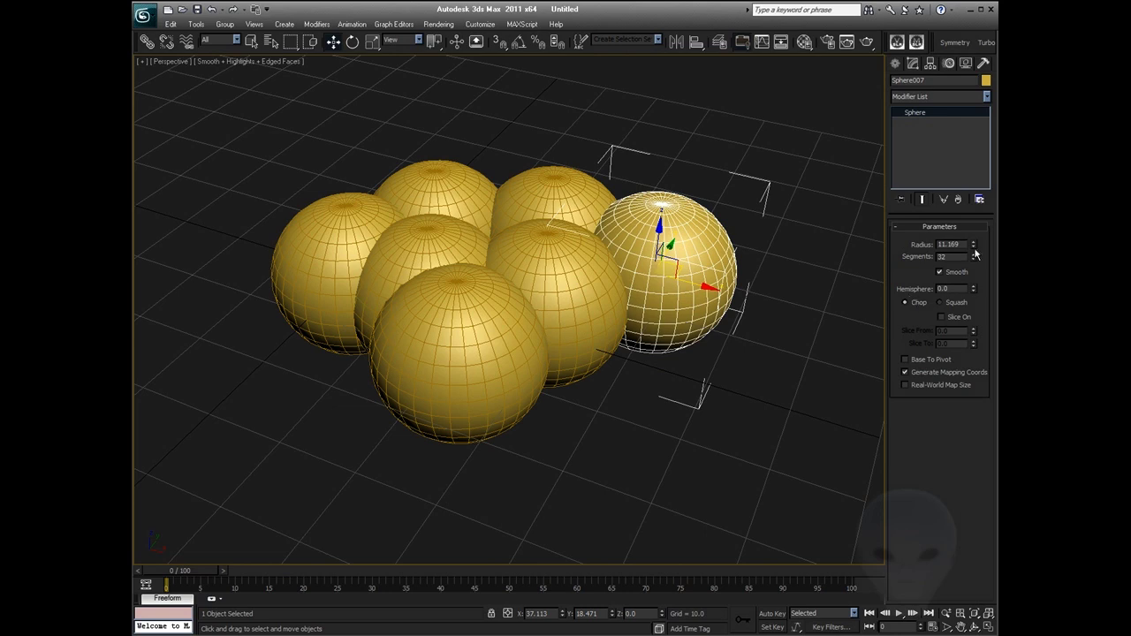
left_click_drag(973, 248, 973, 257)
left_click(556, 199)
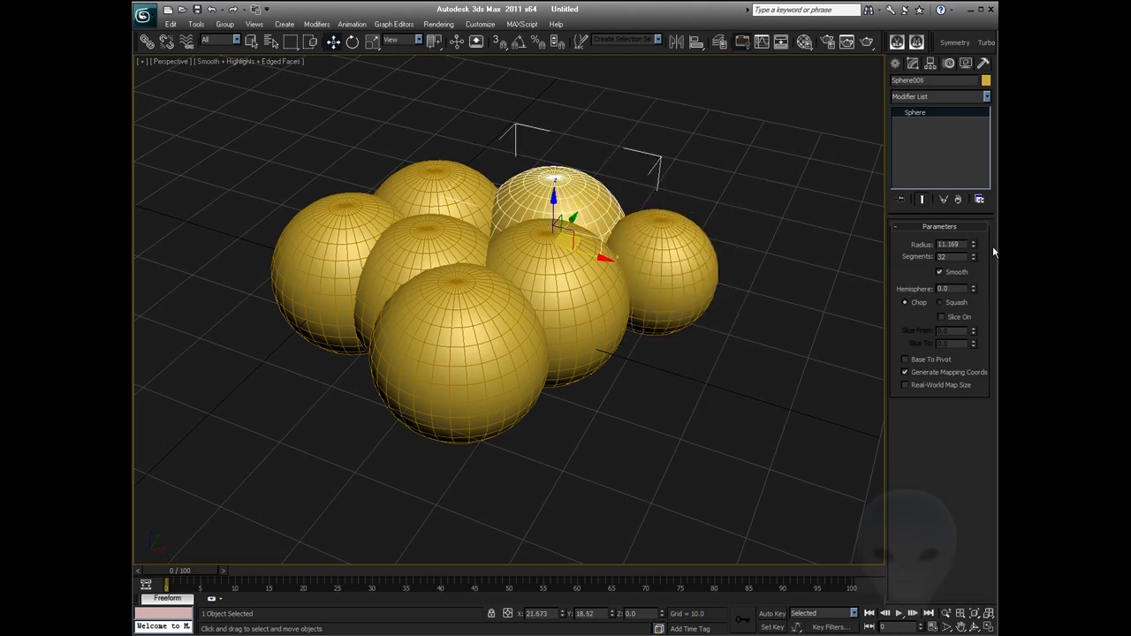
left_click(405, 308)
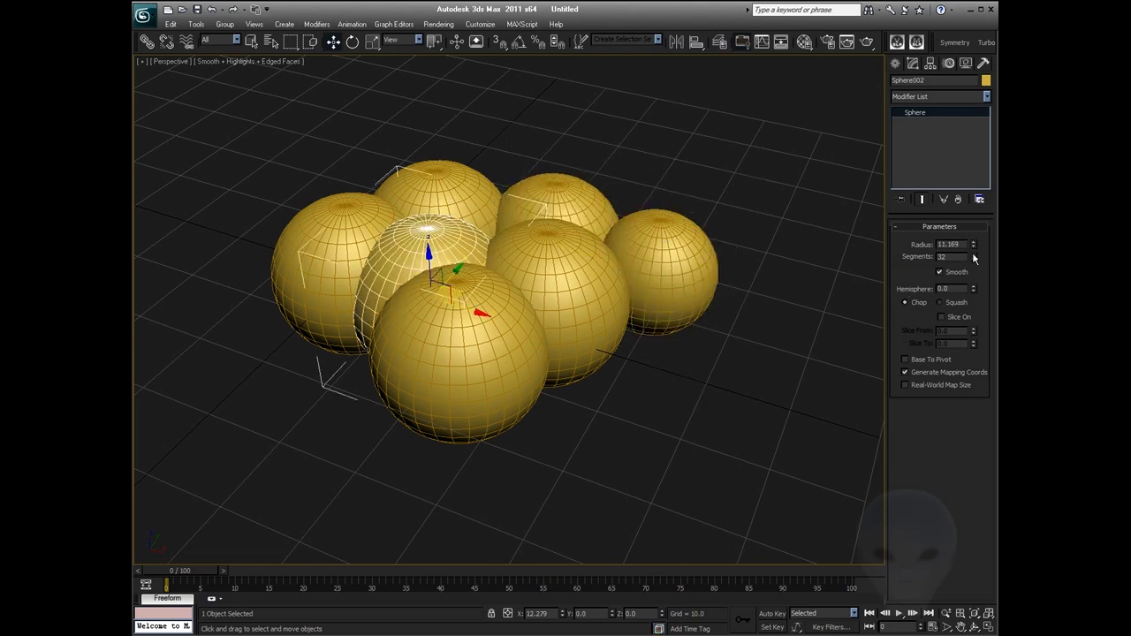
left_click_drag(973, 247, 974, 257)
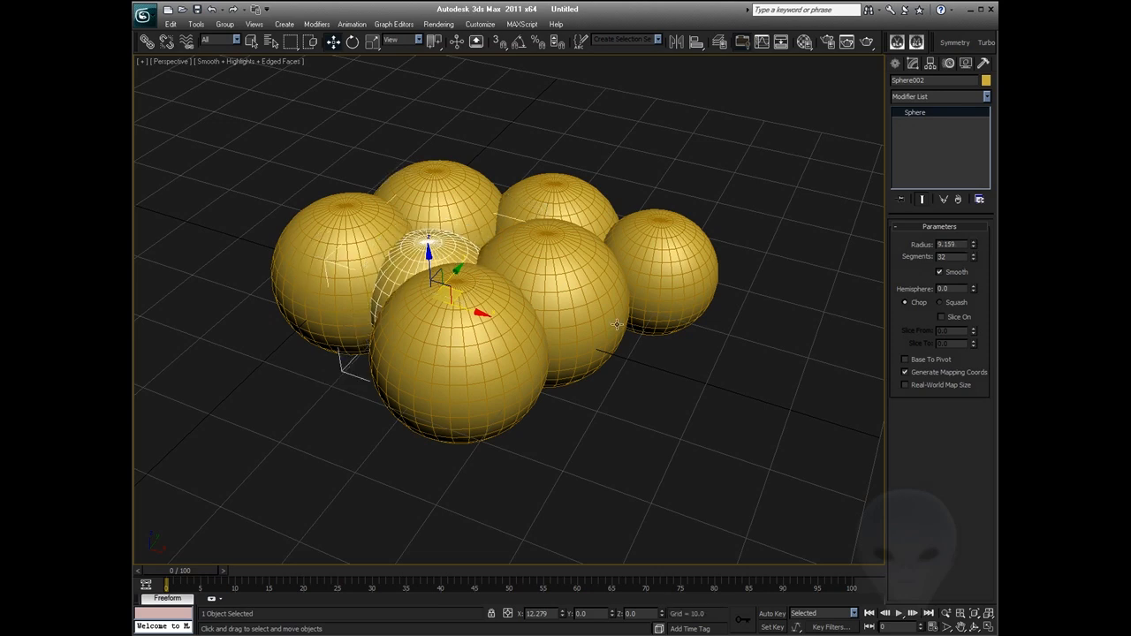
left_click(588, 305)
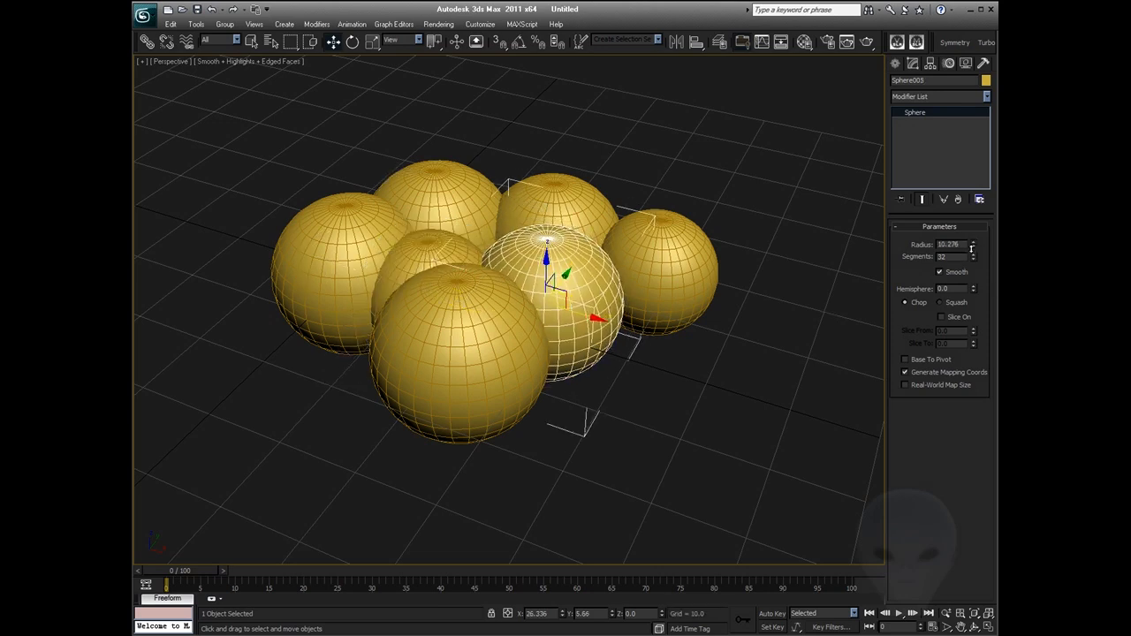
left_click(760, 271)
Select all seven spheres, clone them as copies offset across the grid, and raise the copies above the original layer
left_click_drag(724, 119, 344, 411)
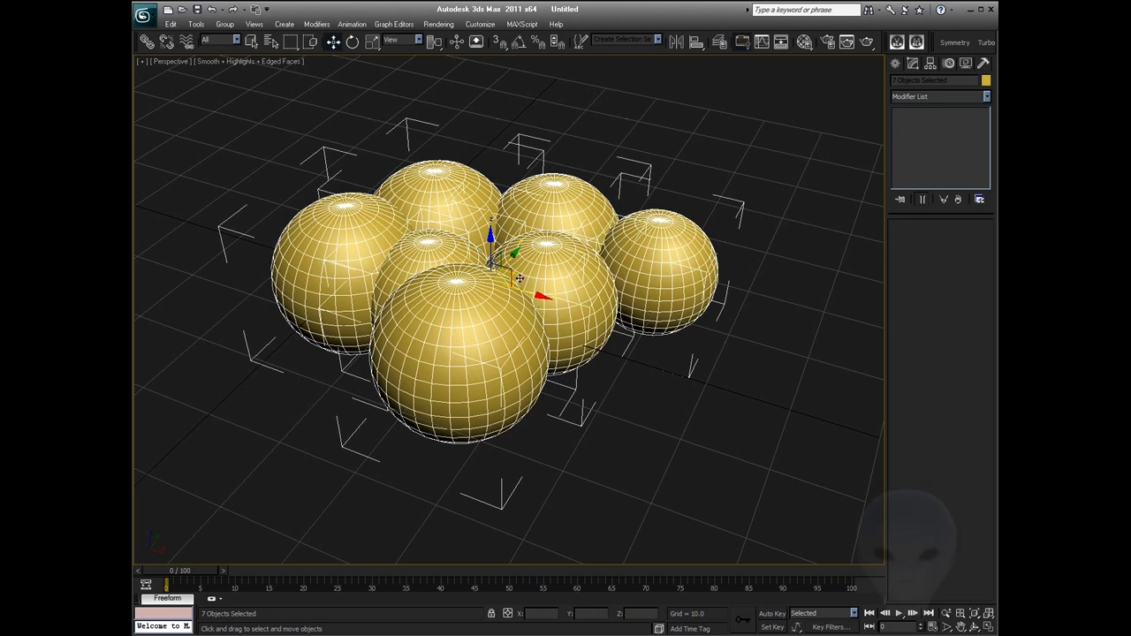
left_click_drag(519, 281, 592, 341, "shift")
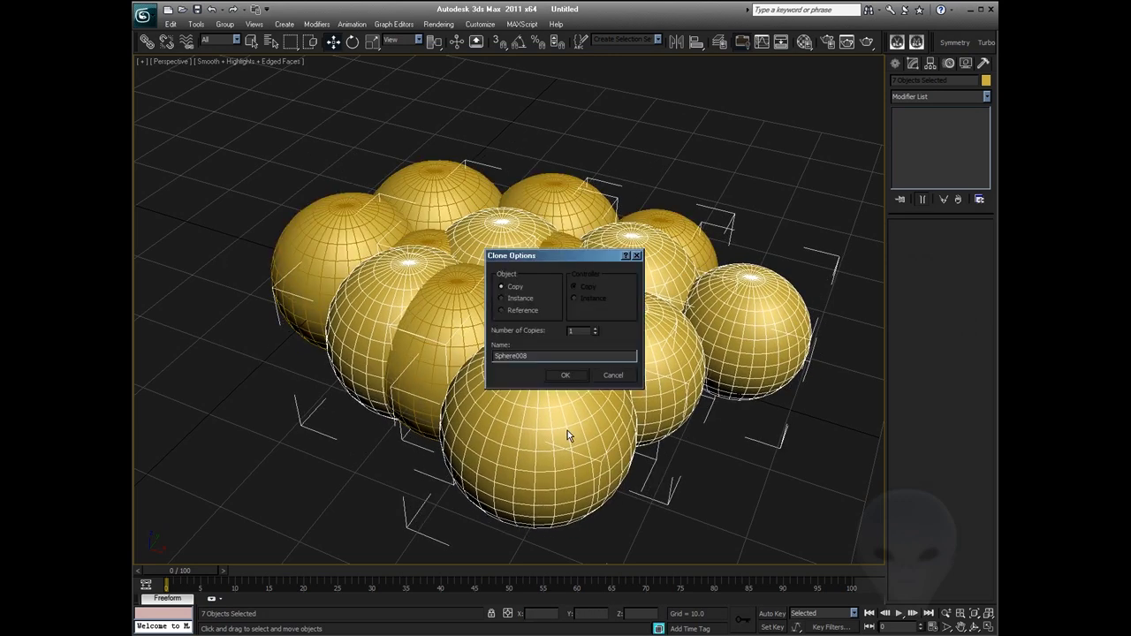
key("Return")
left_click_drag(566, 298, 567, 254)
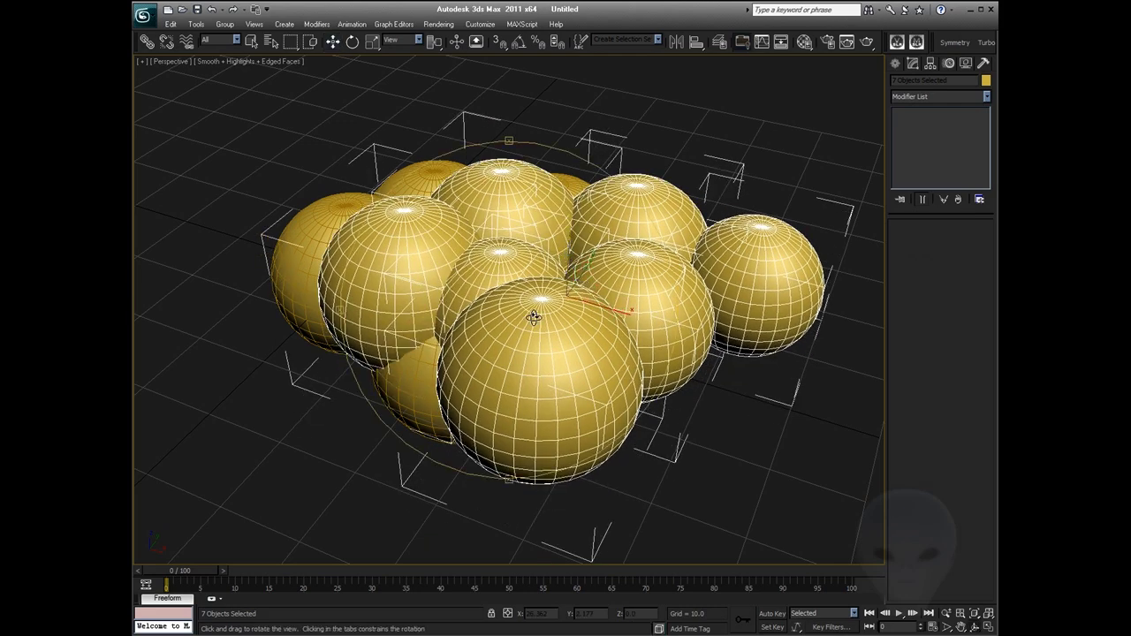
Deselect the copied spheres and inspect the two-layer cluster from several angles
middle_click_drag(533, 315, 591, 343, "alt")
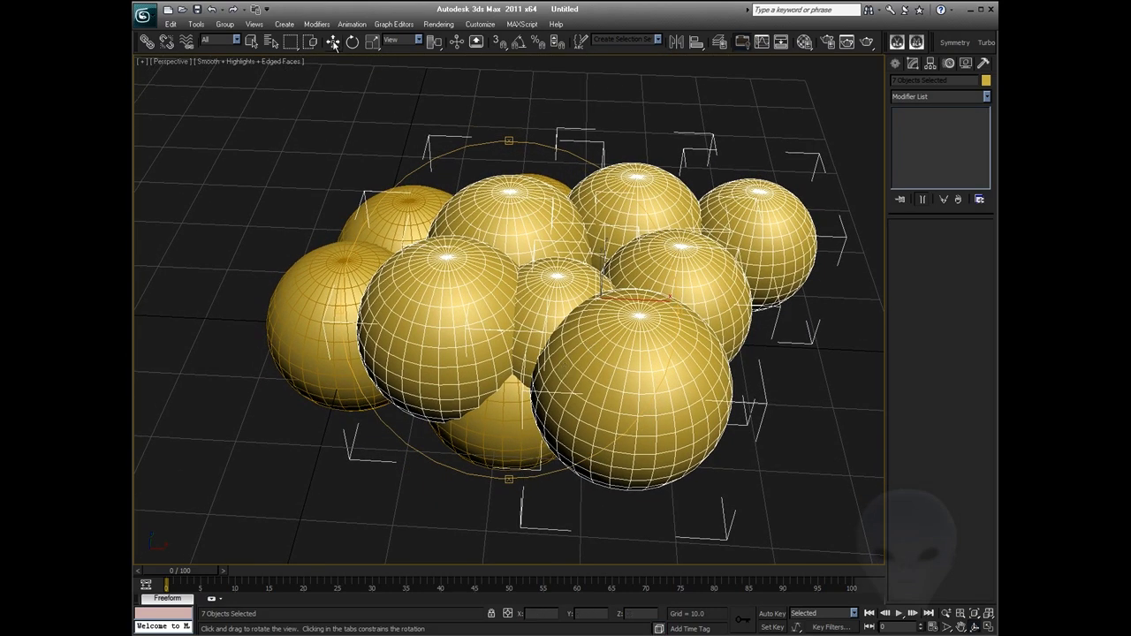
key("w")
middle_click_drag(540, 285, 566, 270, "alt")
left_click(815, 348)
scroll(816, 348, "down", 2)
middle_click_drag(816, 349, 774, 353)
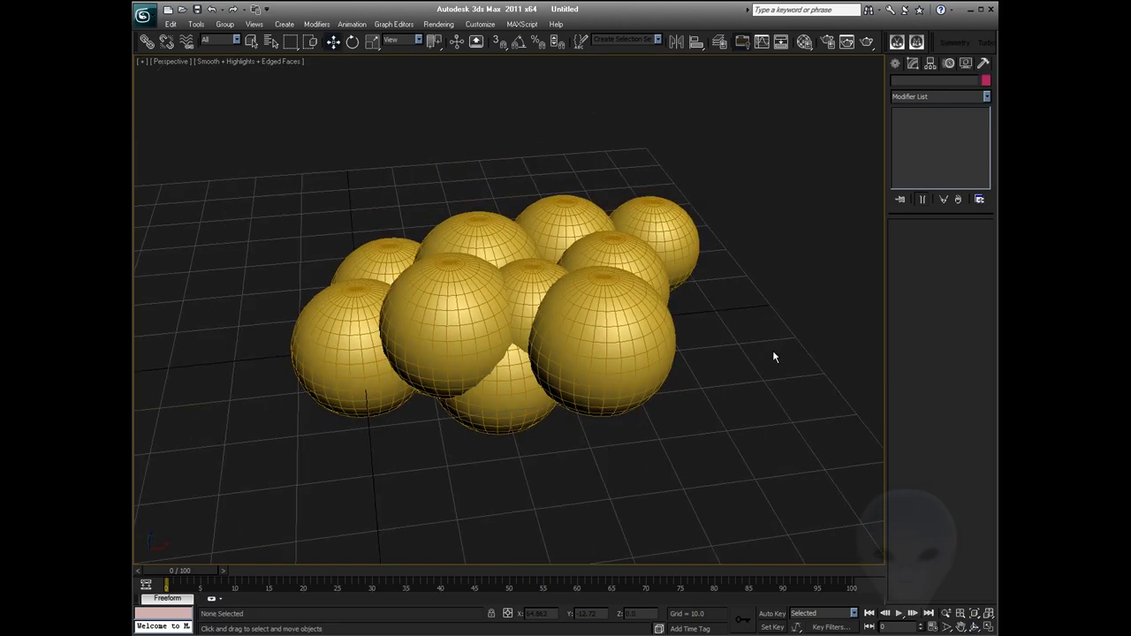
middle_click_drag(534, 314, 475, 285, "alt")
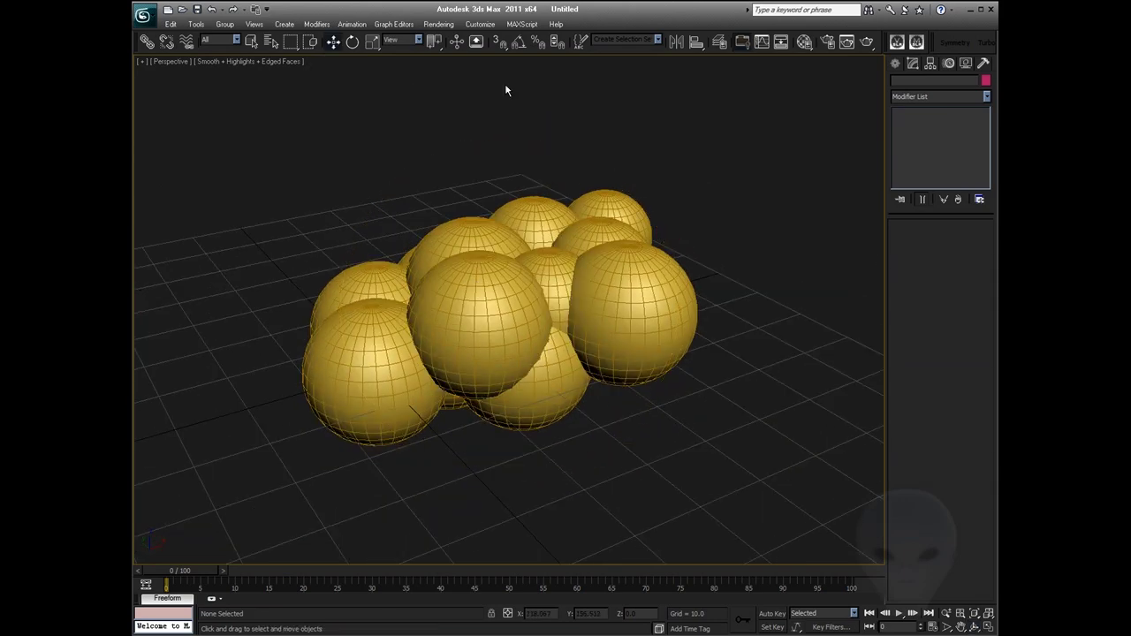
Create a ProBoolean compound object from the large upper sphere at the back and set its operation to Union
left_click(485, 237)
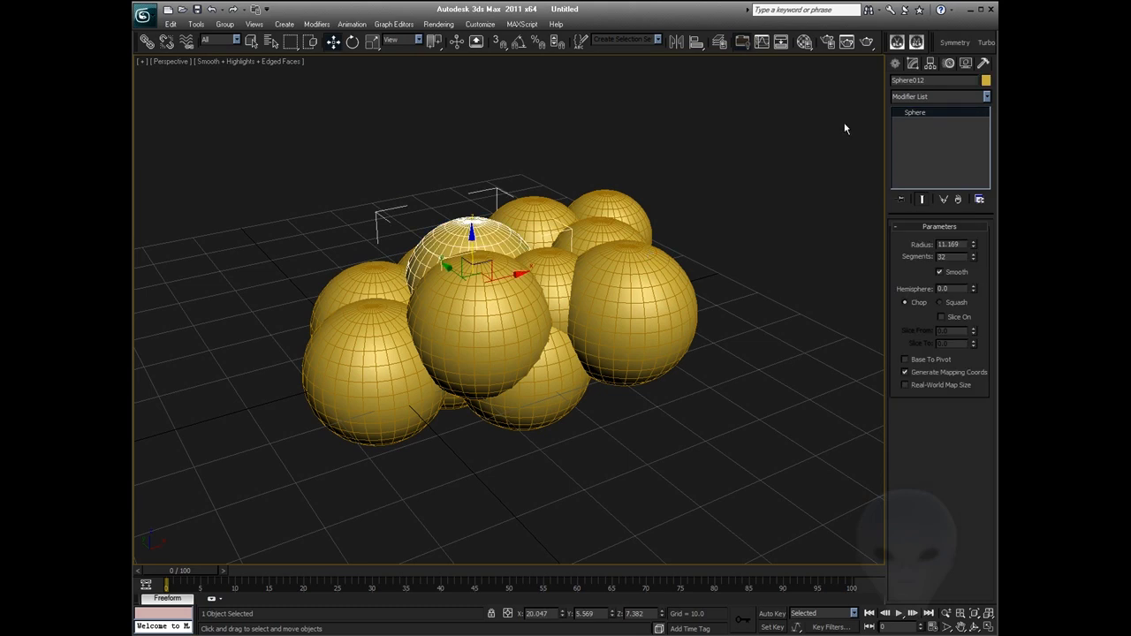
left_click(895, 64)
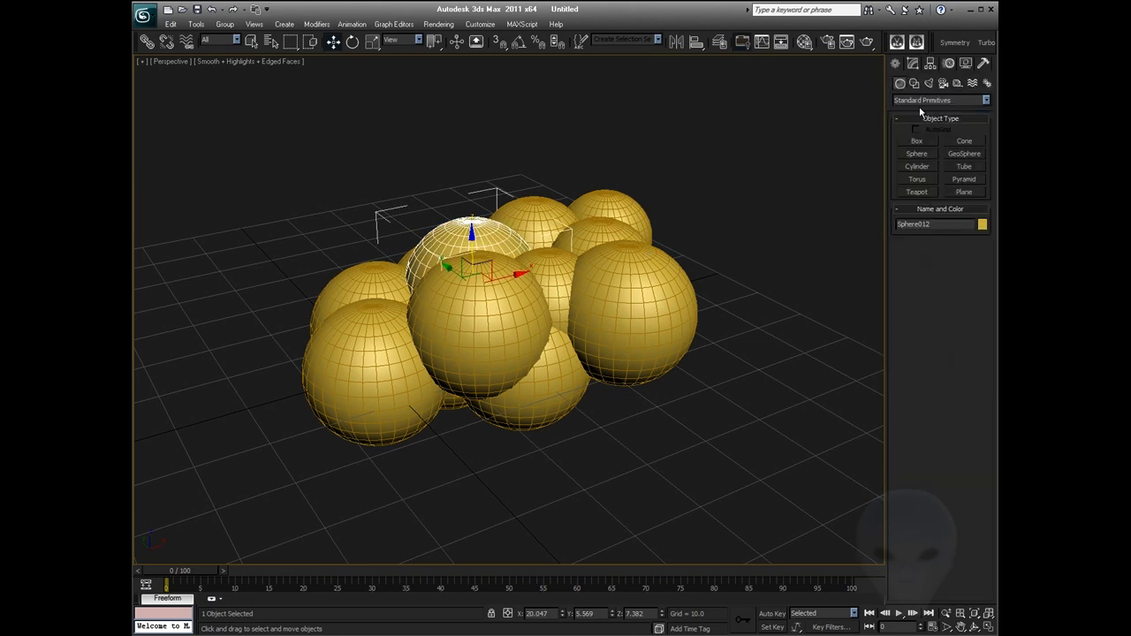
left_click(923, 100)
left_click(932, 117)
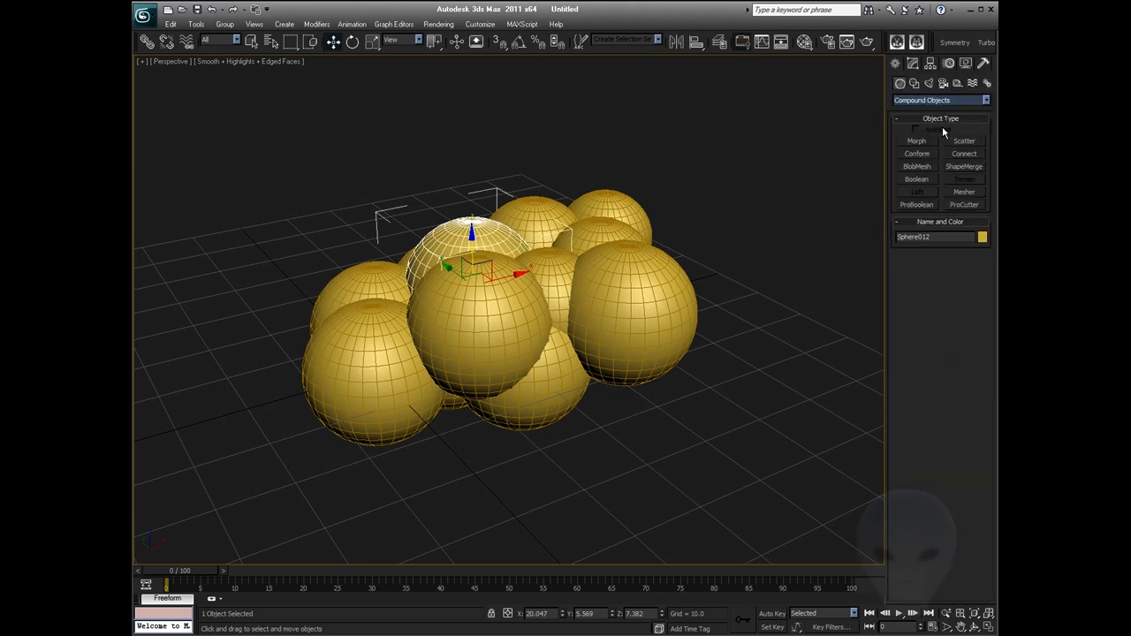
left_click(919, 205)
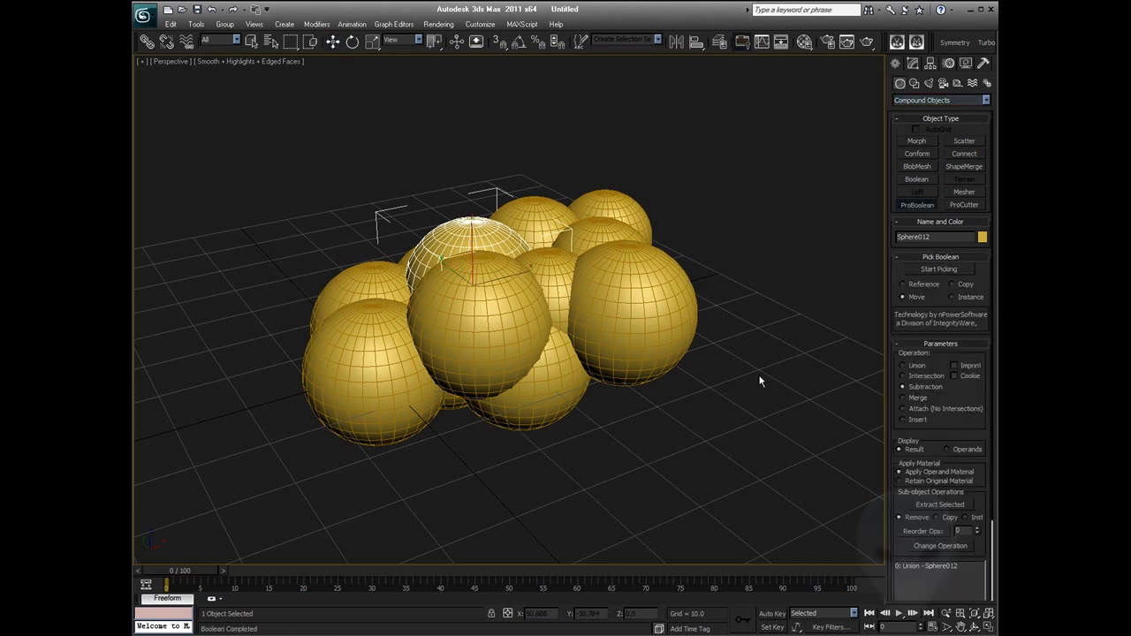
left_click(903, 365)
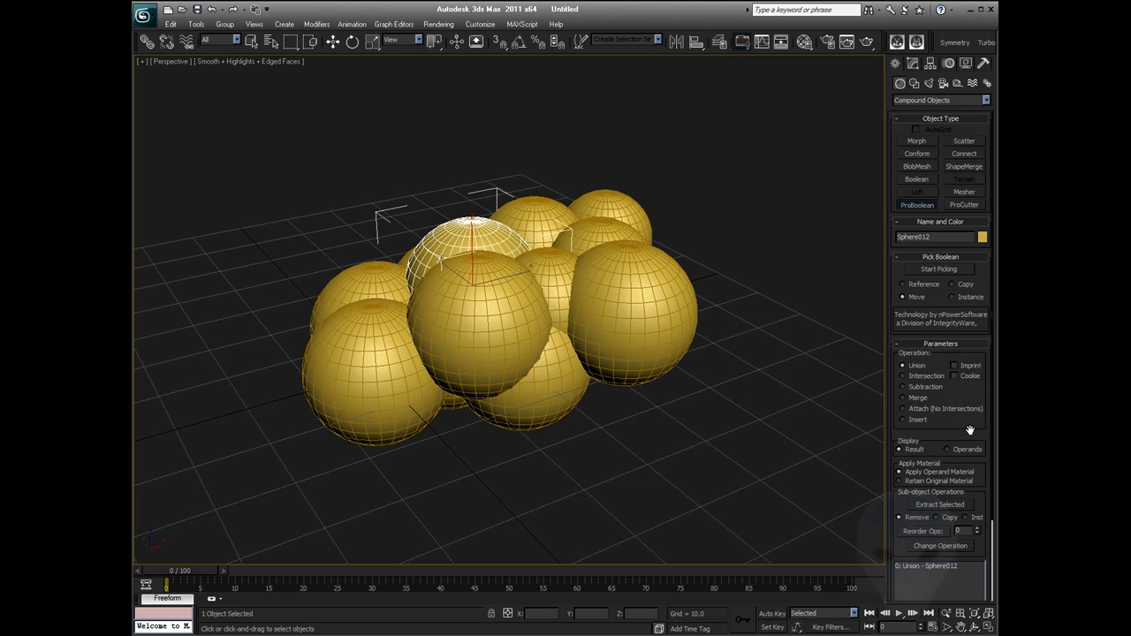
left_click_drag(969, 430, 960, 313)
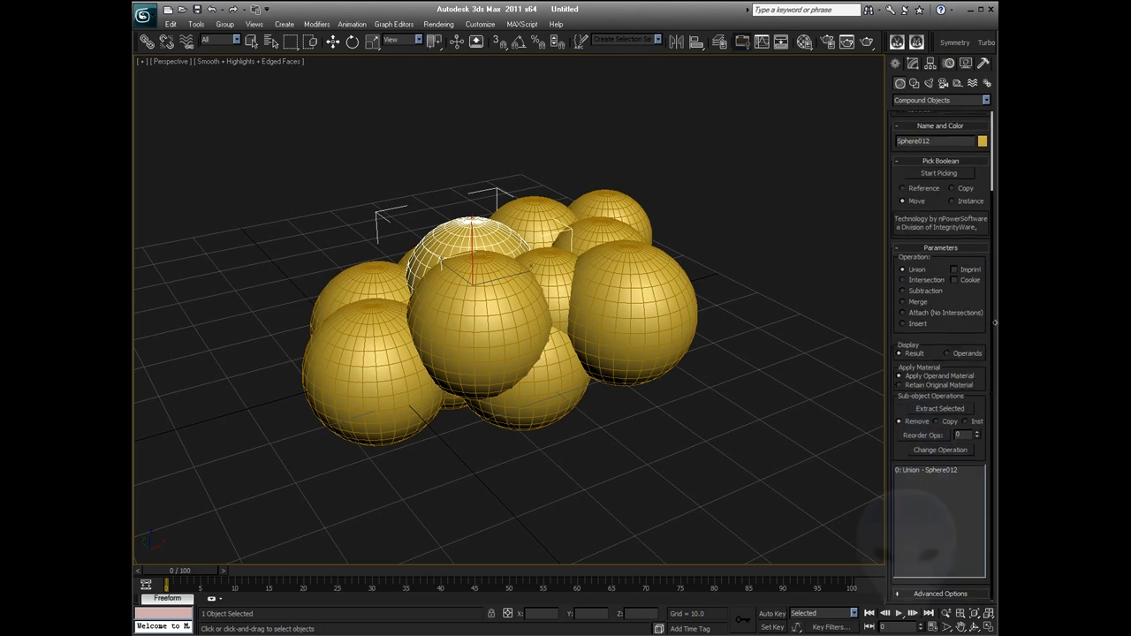
scroll(972, 298, "up", 3)
Pick all the remaining spheres together as operands to unite them into the ProBoolean object, and check the merged result
left_click(926, 272)
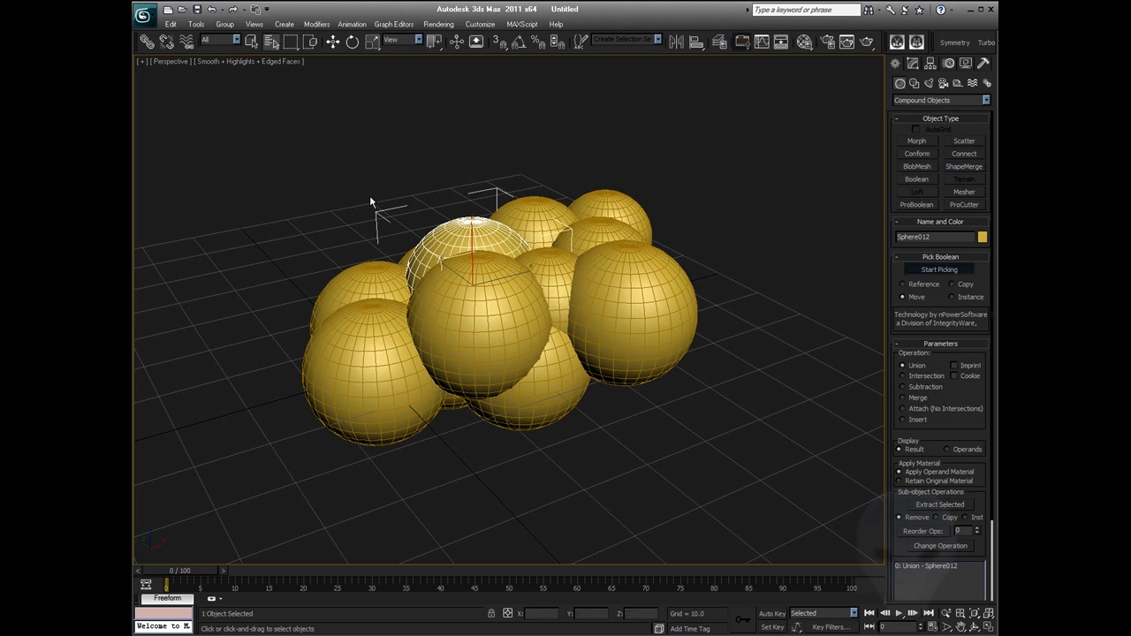
key("h")
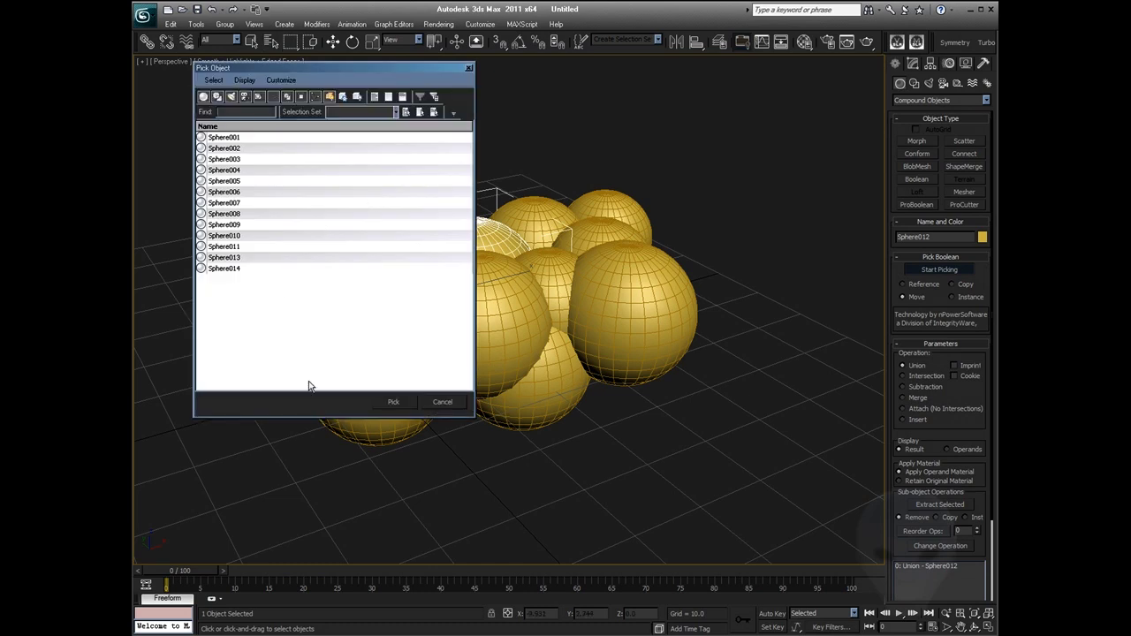
key("ctrl+a")
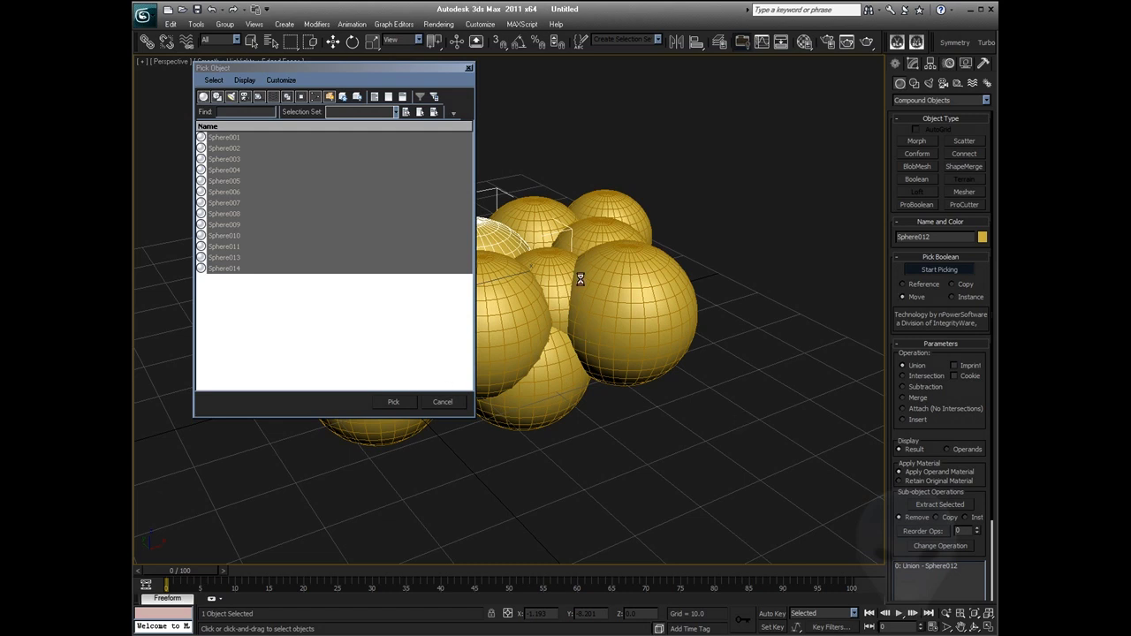
key("ctrl+r")
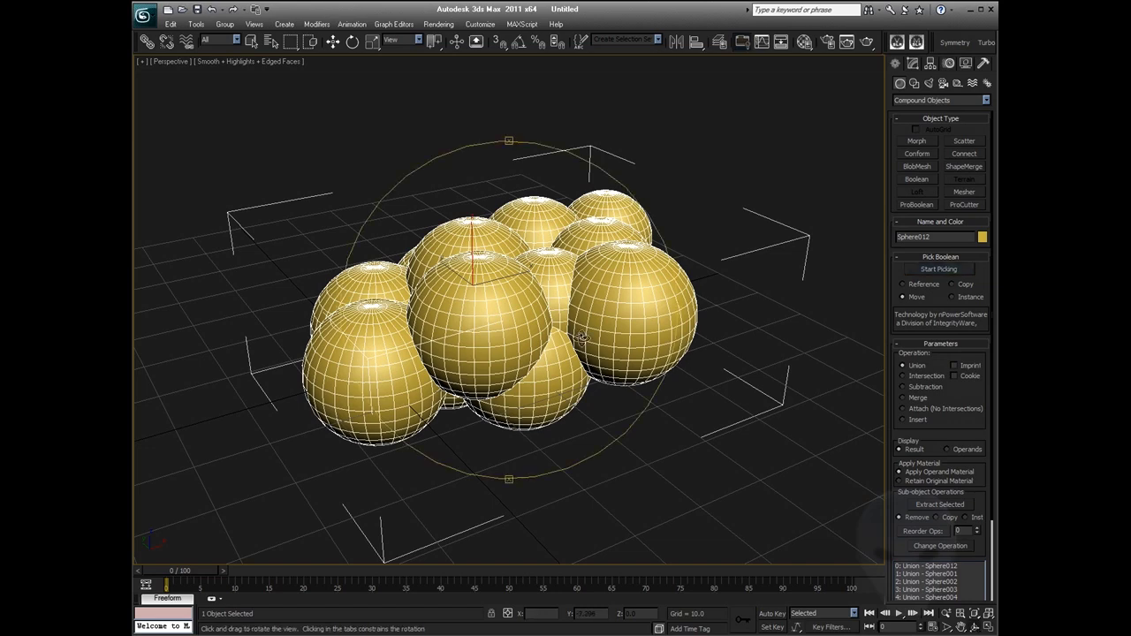
key("F3")
left_click_drag(521, 323, 458, 284)
key("F3")
scroll(614, 335, "up", 5)
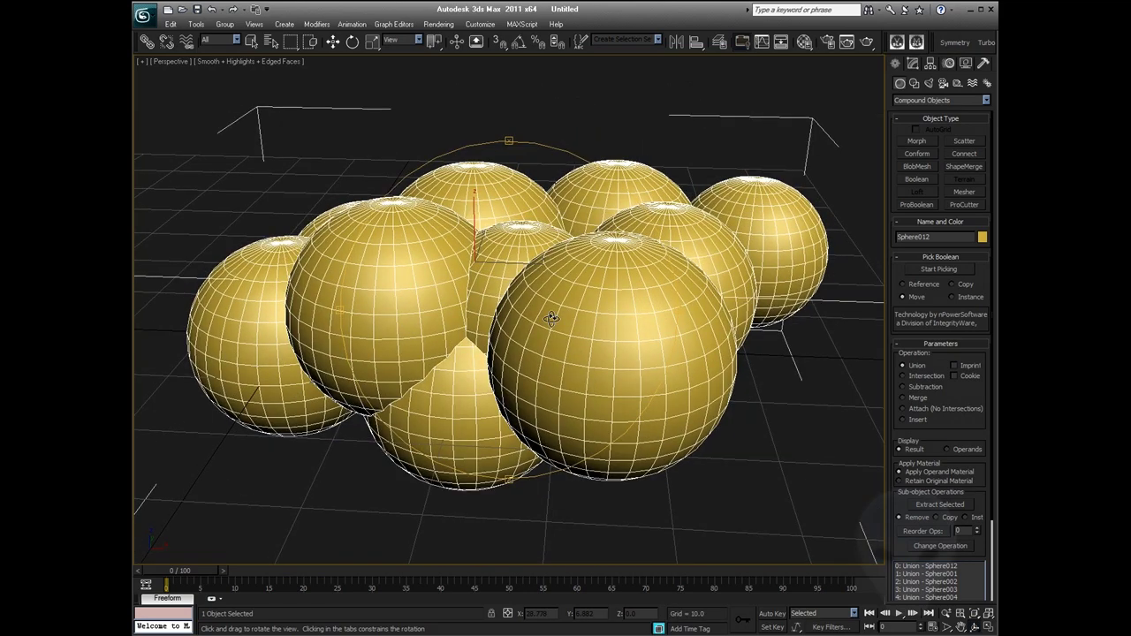
Convert the united sphere cluster to an Editable Poly
left_click(921, 63)
right_click(536, 263)
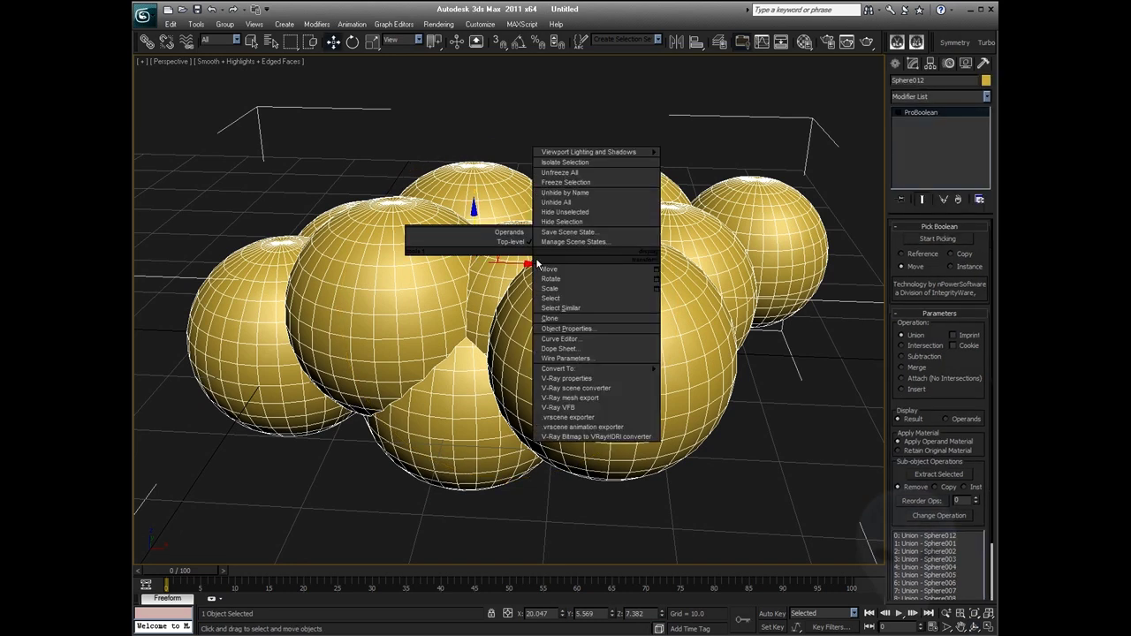
mouse_move(600, 368)
left_click(698, 371)
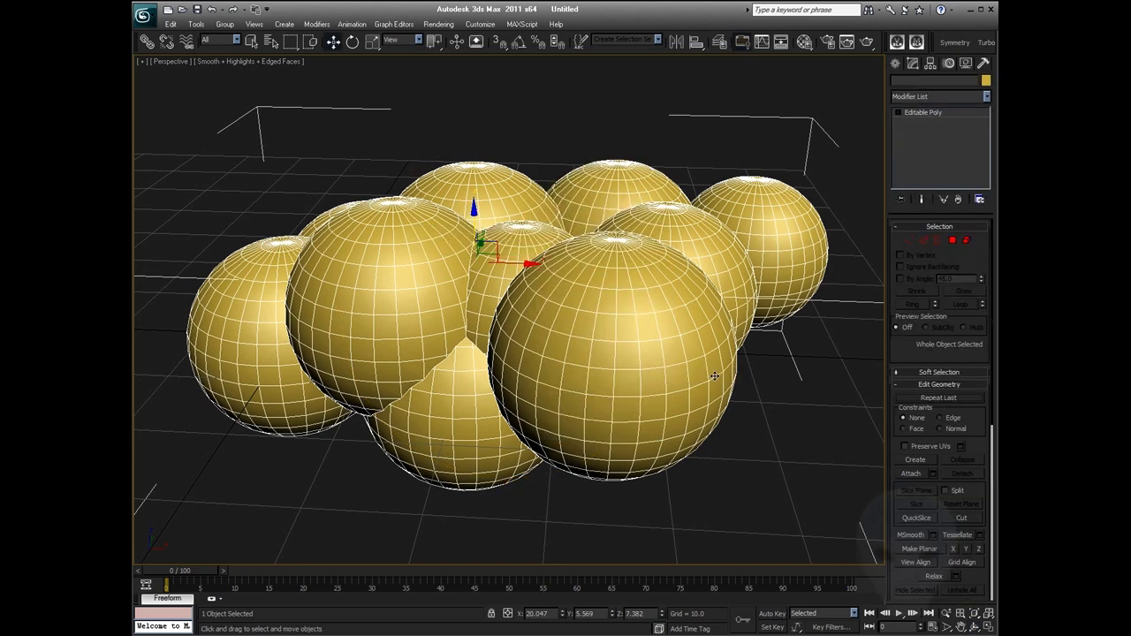
Apply a MultiRes modifier to the cluster mesh and generate its multi-resolution data
left_click(948, 97)
key("m")
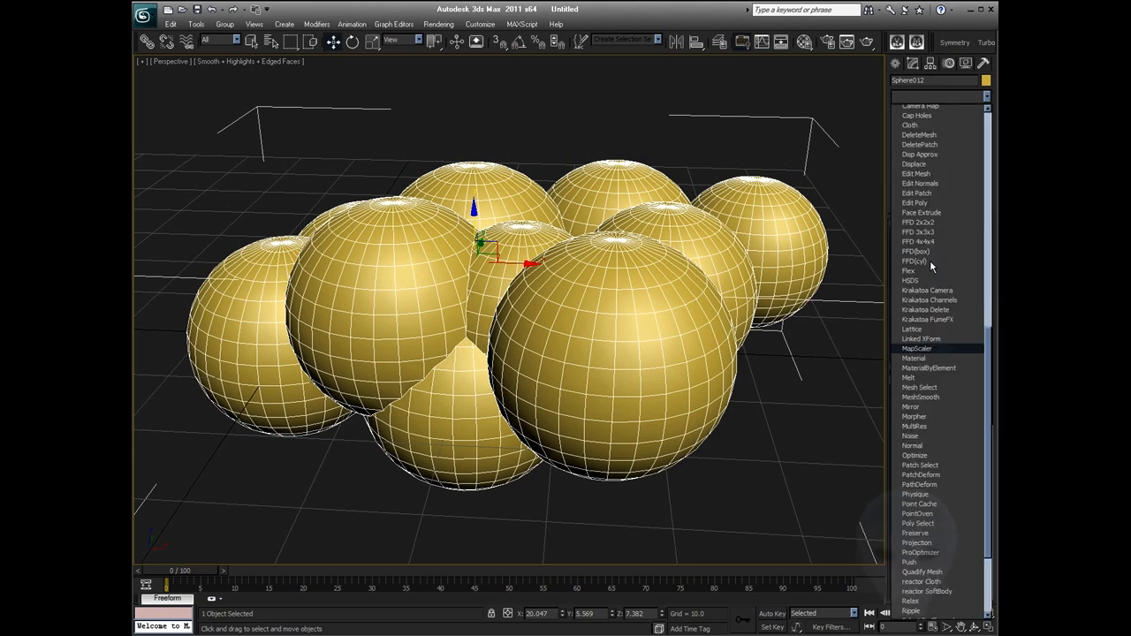
key("u")
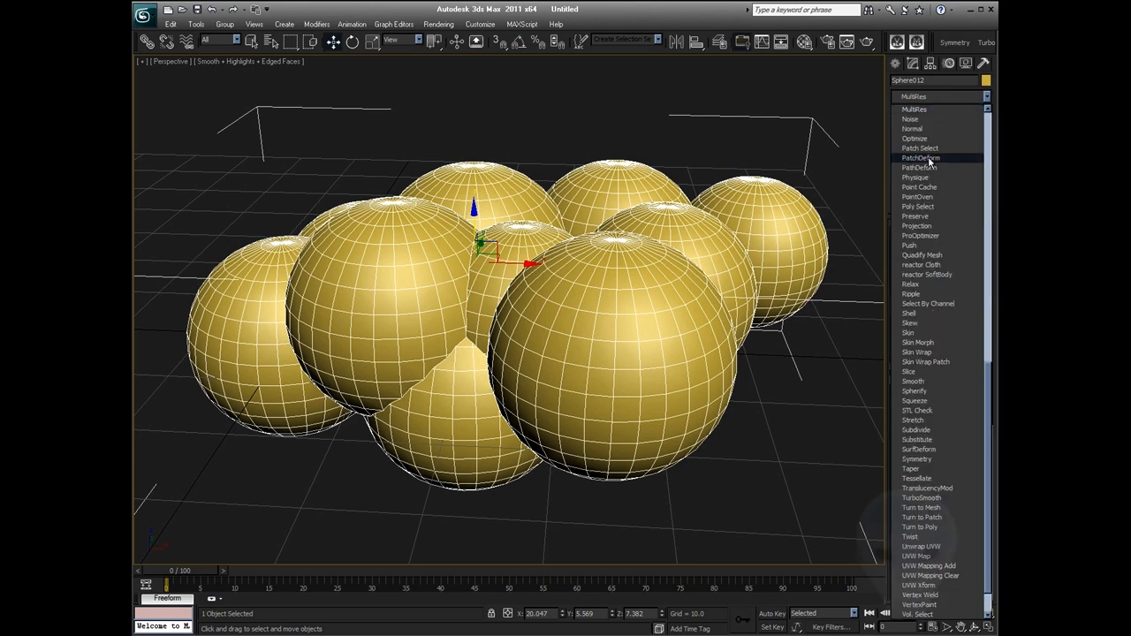
left_click(917, 110)
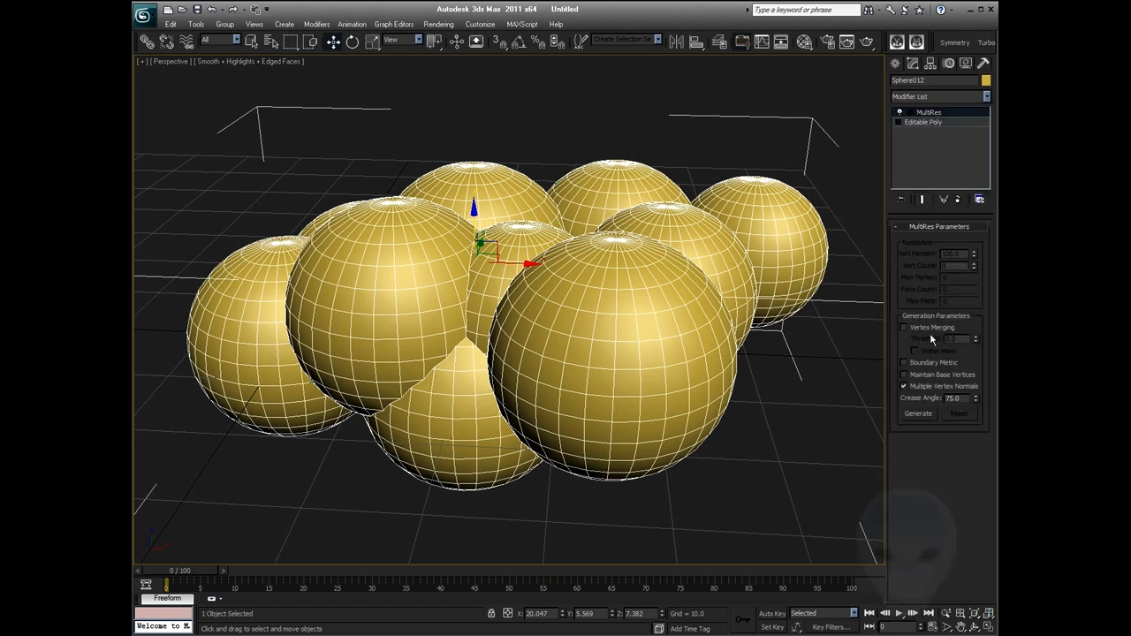
left_click(917, 413)
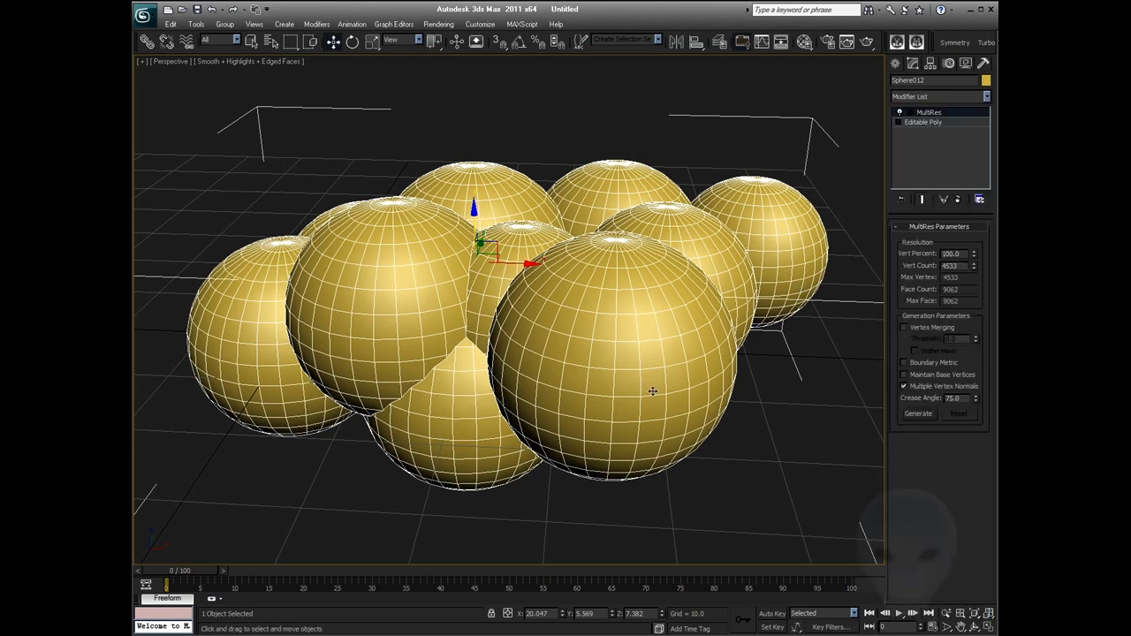
Reduce the MultiRes vertex percentage to about 16 and display the cluster shaded without edged faces
left_click_drag(974, 254, 980, 301)
key("F4")
key("F4")
key("F4")
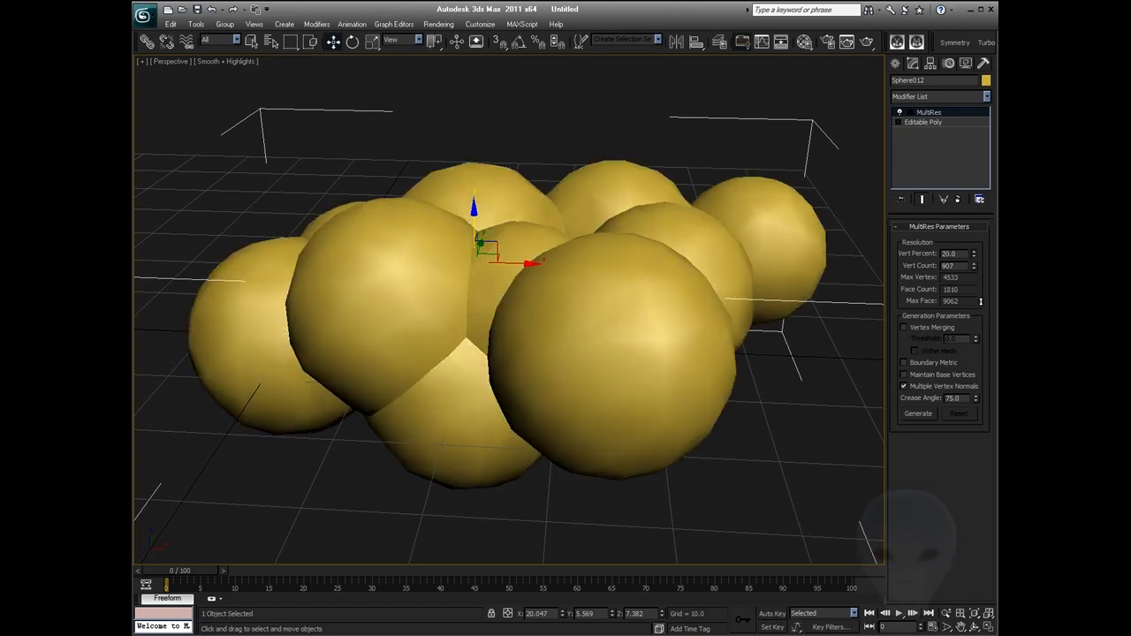
middle_click_drag(503, 300, 585, 274, "alt")
scroll(486, 309, "down", 4)
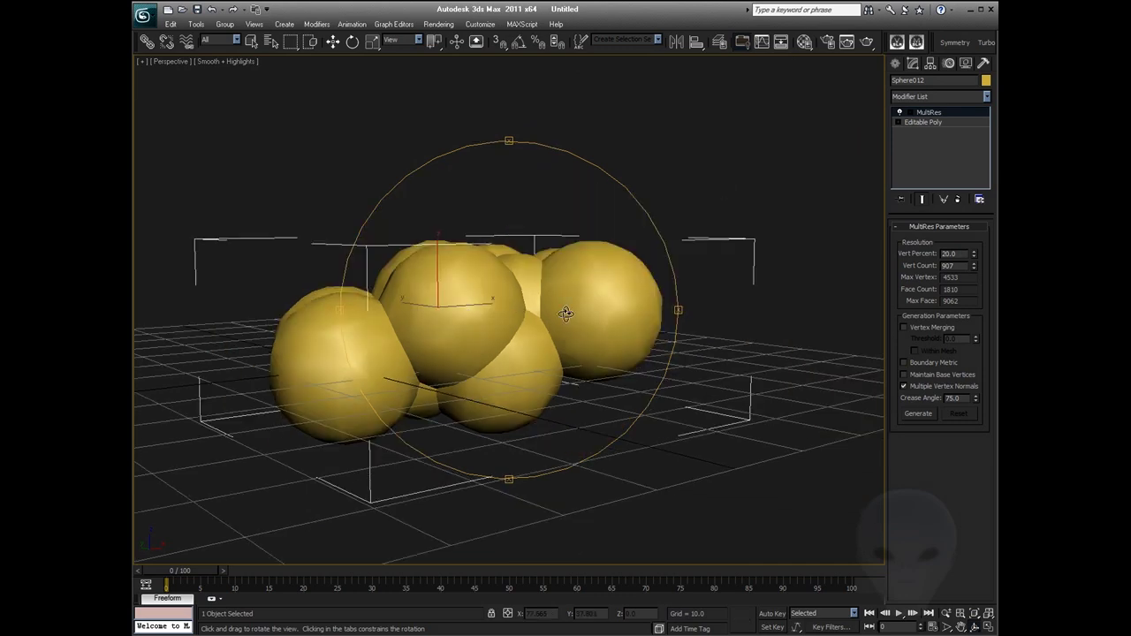
key("F4")
left_click_drag(975, 257, 975, 256)
key("F4")
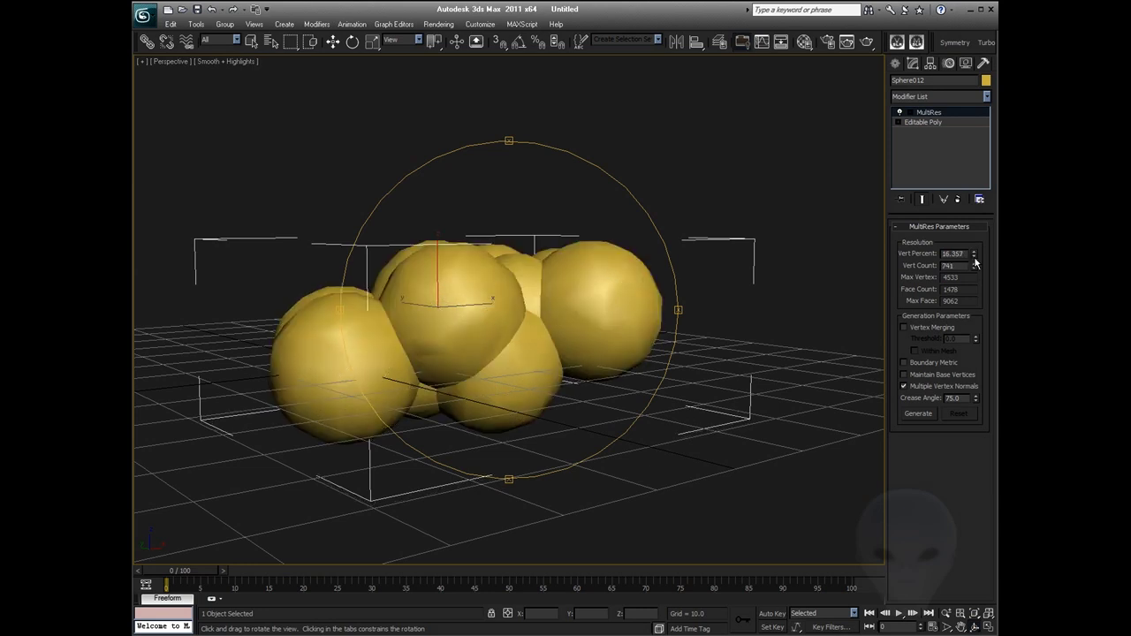
left_click_drag(467, 348, 492, 340)
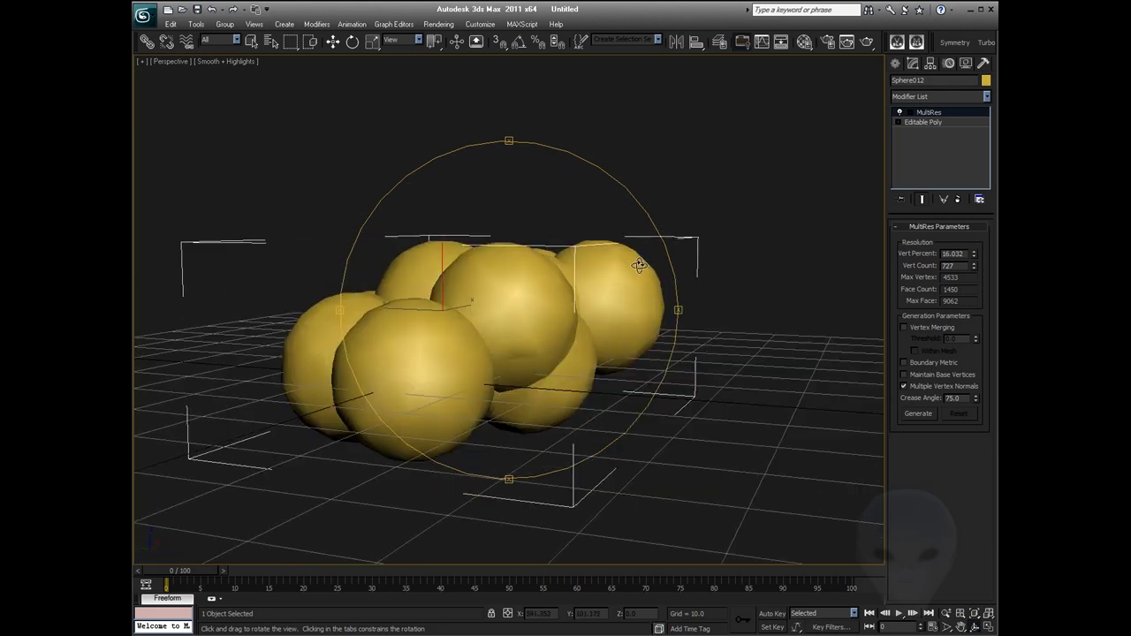
Add a TurboSmooth modifier with 1 iteration above MultiRes and check how the joints between the spheres blend
key("w")
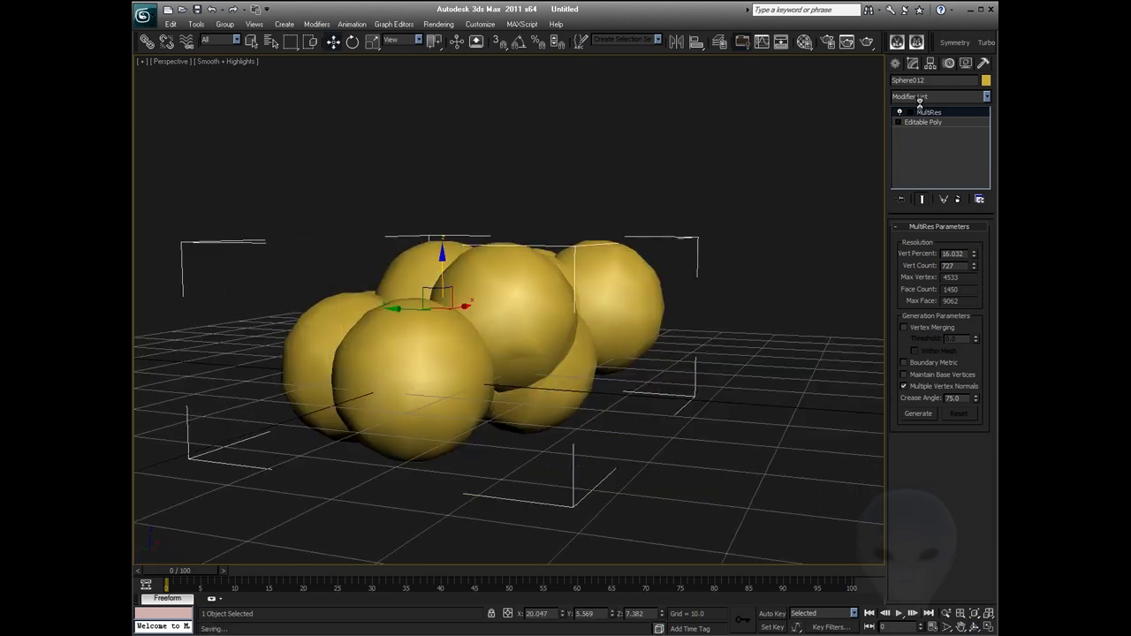
left_click(985, 43)
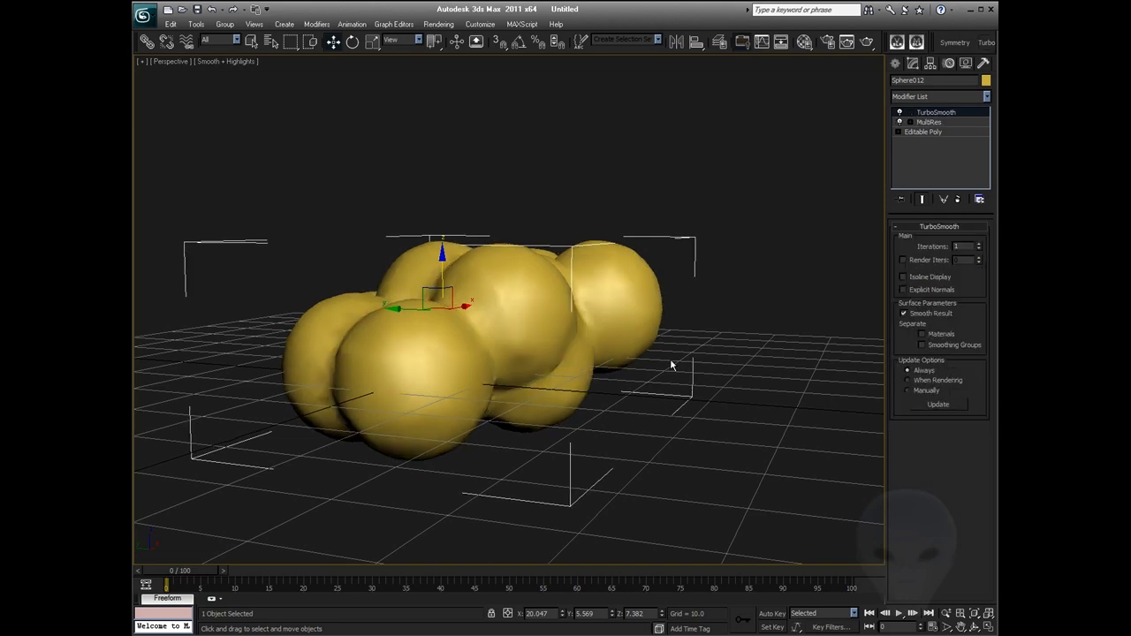
key("ctrl+r")
left_click_drag(667, 504, 437, 327)
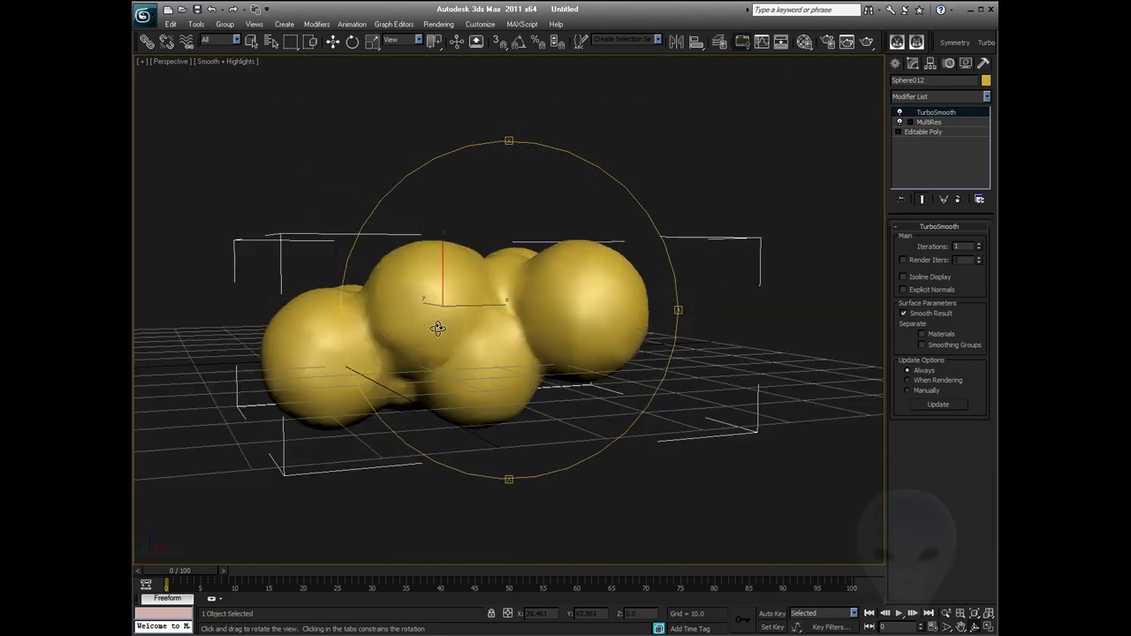
right_click(437, 328)
Collapse the smoothed cluster and its modifiers into a single Editable Poly
right_click(659, 296)
mouse_move(649, 413)
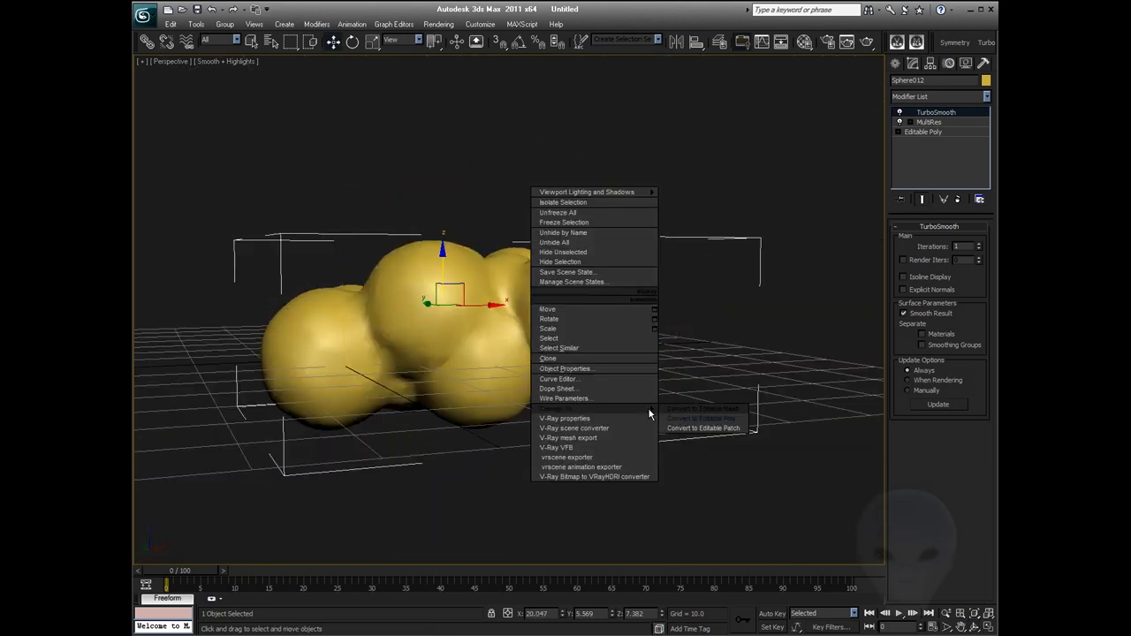
left_click(702, 418)
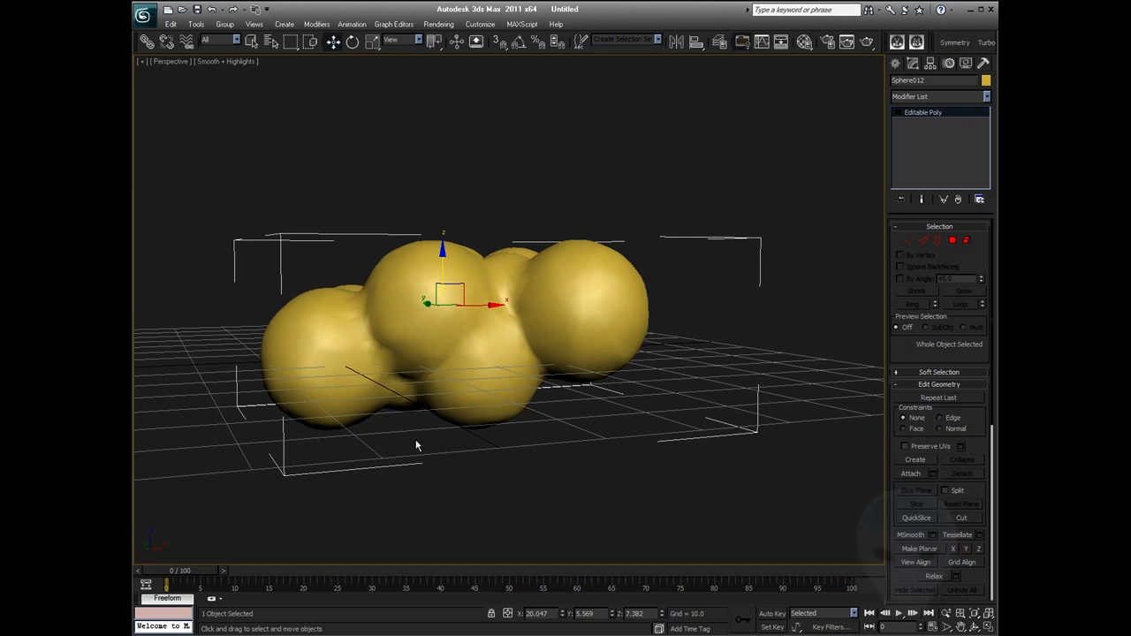
Move the cluster to the world origin by resetting its X, Y and Z position to 0
middle_click_drag(416, 441, 459, 389)
key("ctrl+r")
left_click_drag(533, 321, 547, 364)
left_click(333, 43)
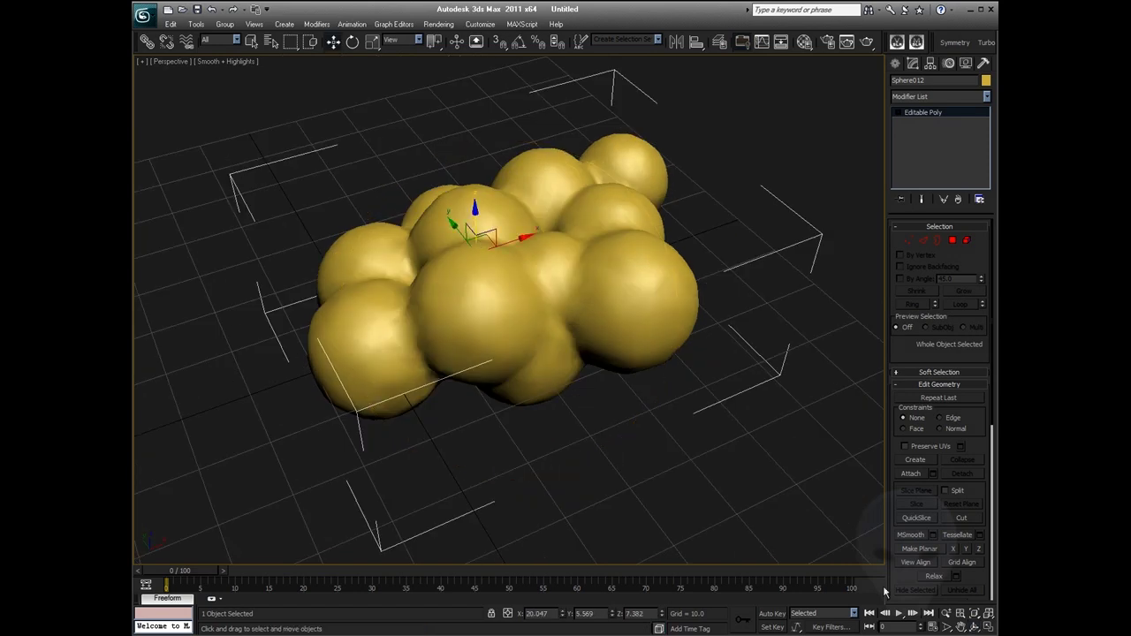
right_click(561, 614)
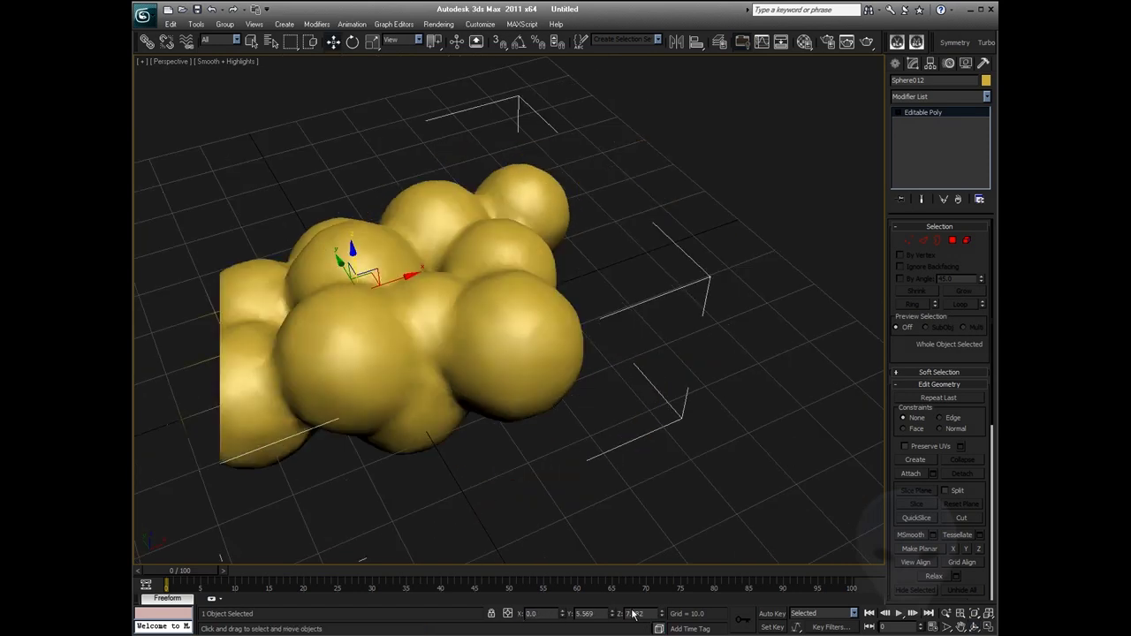
right_click(613, 615)
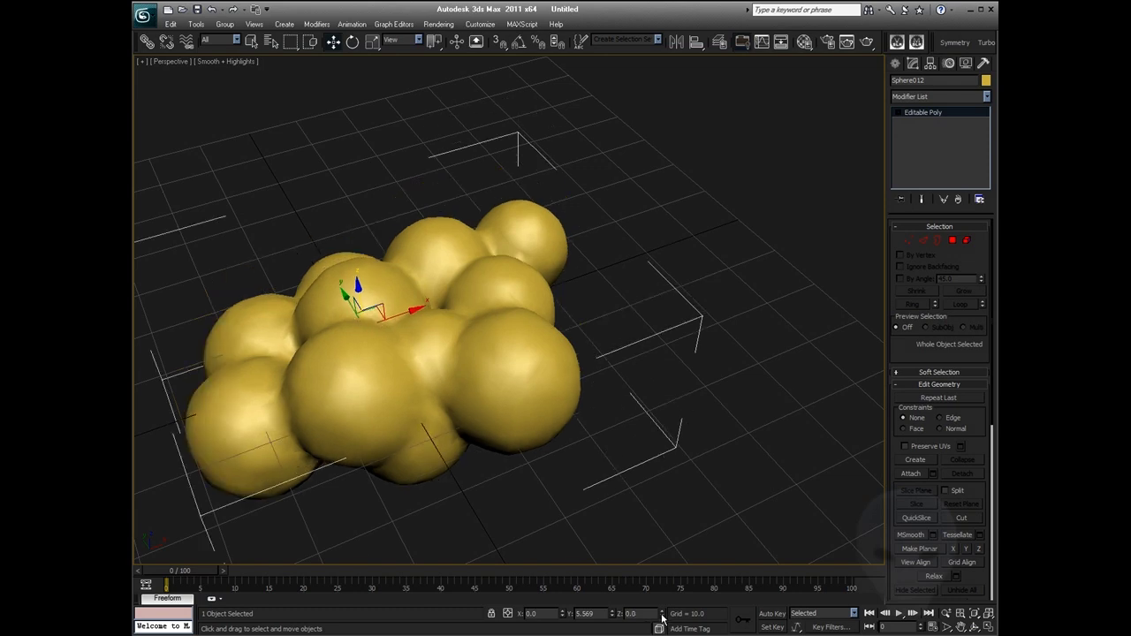
right_click(660, 615)
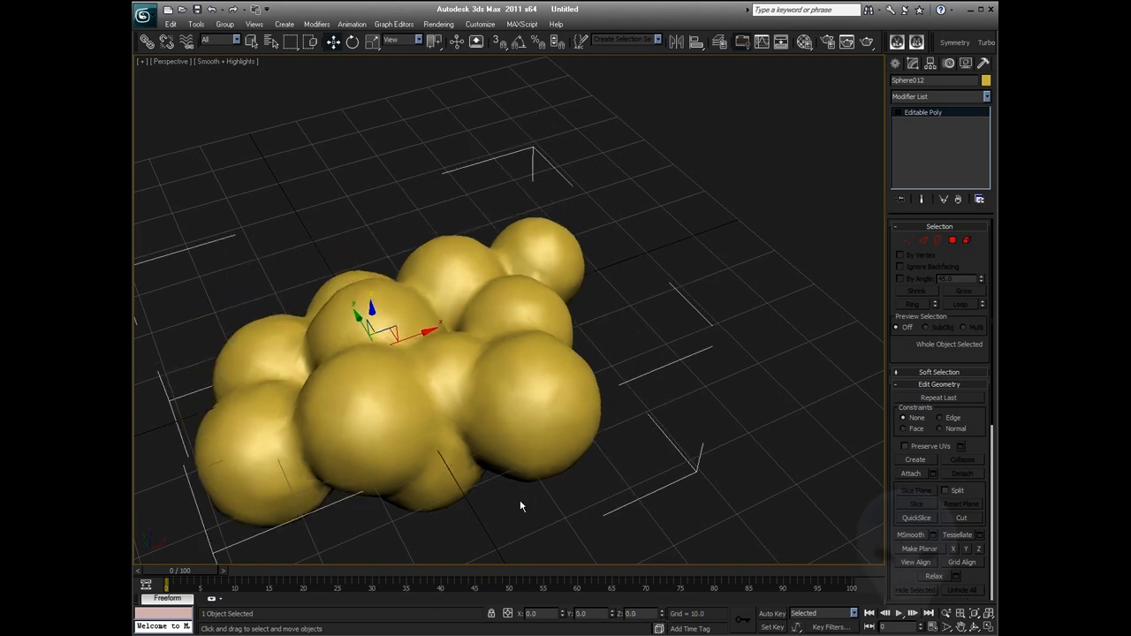
Add an Unwrap UVW modifier to the sphere cluster and open its UVs for editing
middle_click_drag(520, 499, 545, 344, "alt")
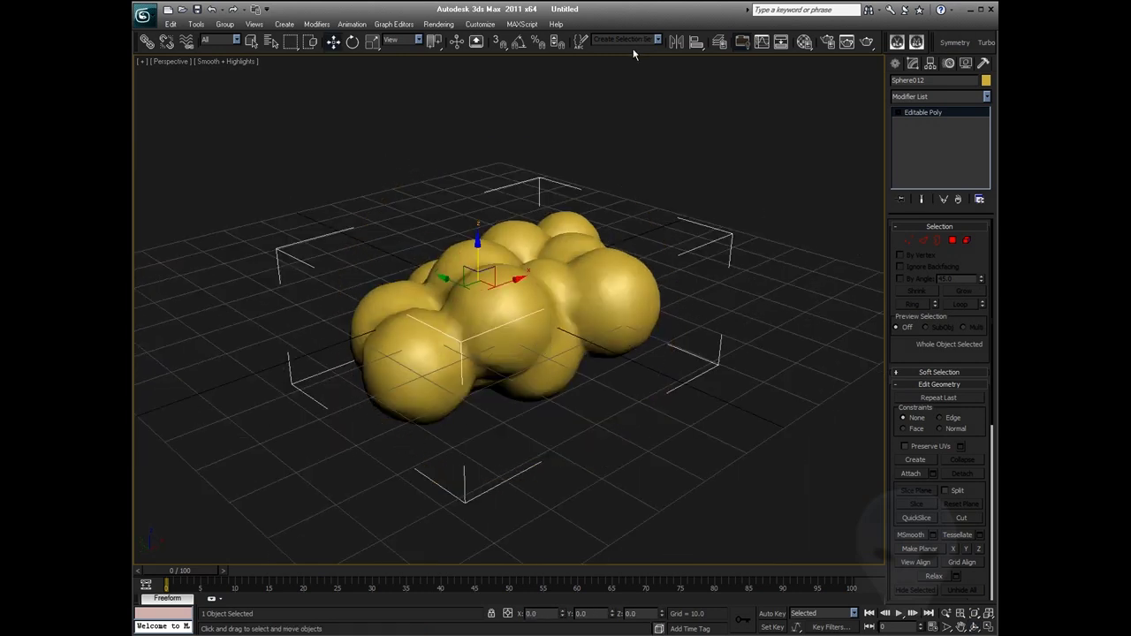
left_click(932, 96)
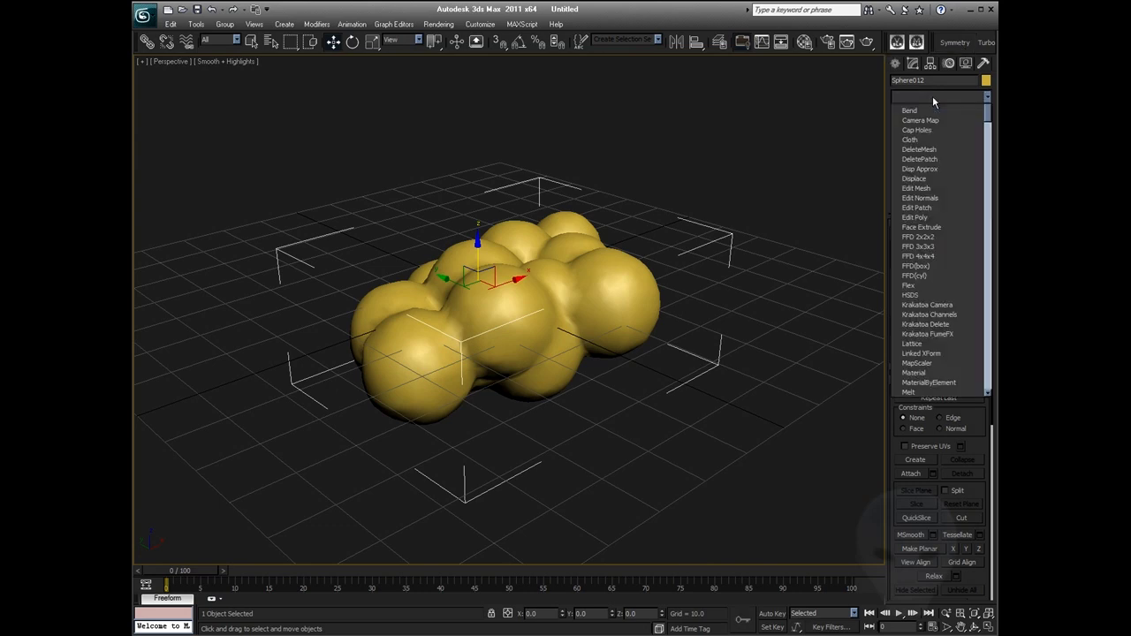
key("u")
key("u")
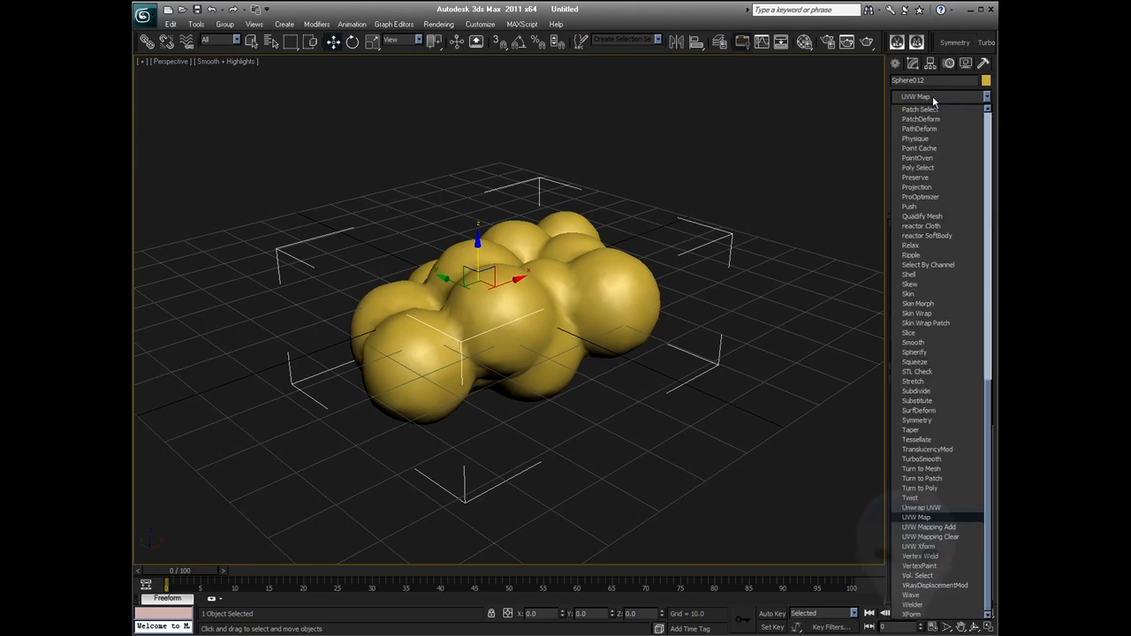
left_click(932, 510)
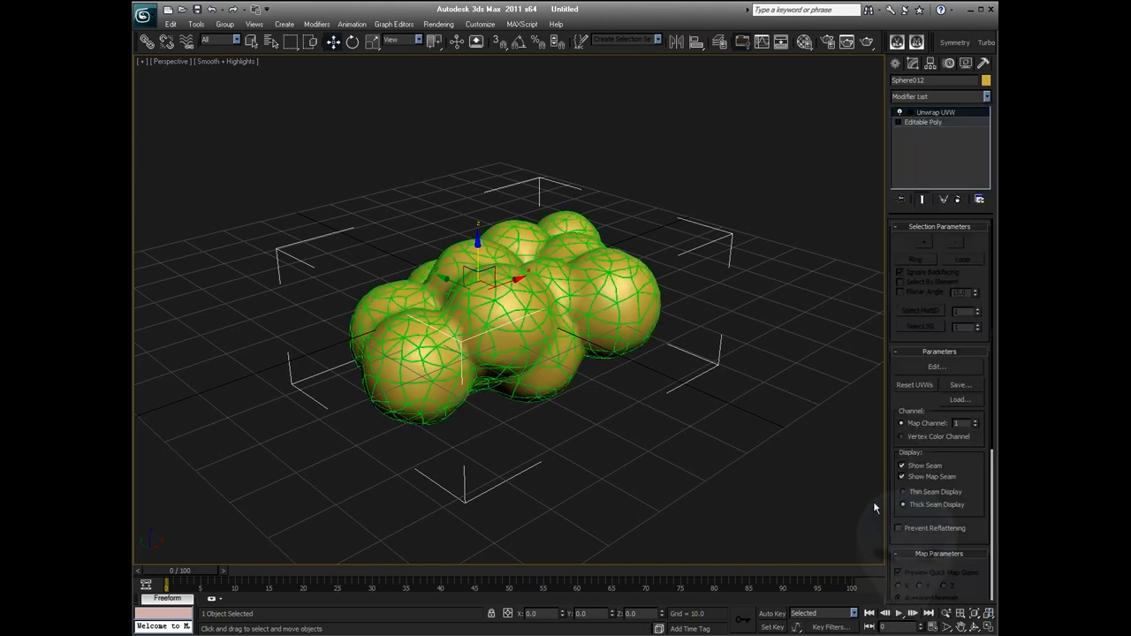
left_click(936, 366)
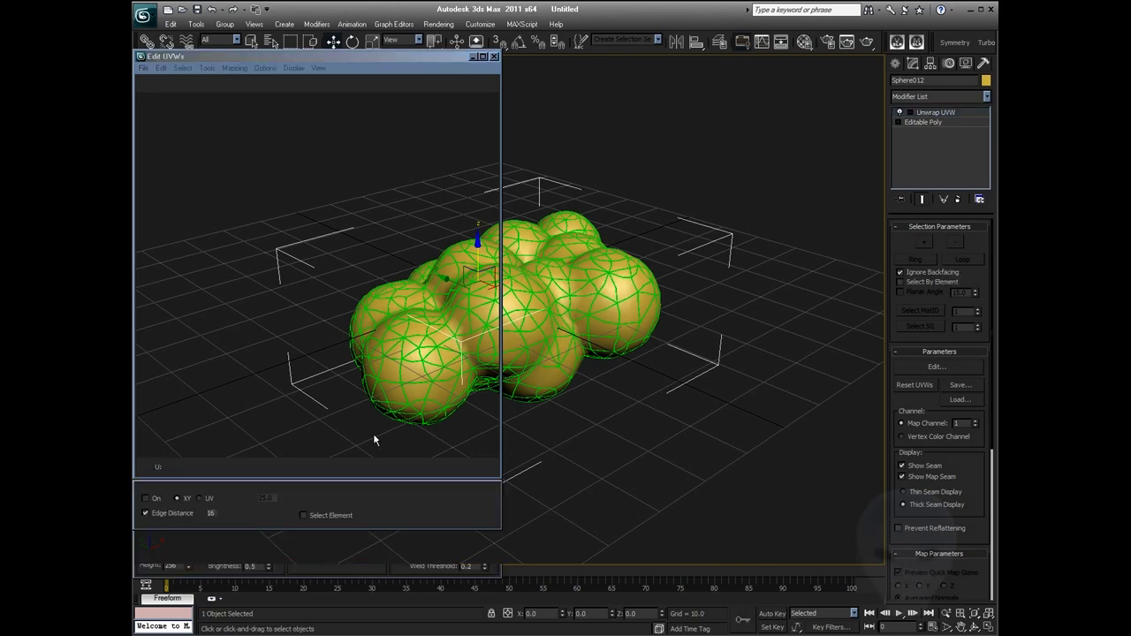
Apply Flatten Mapping to all the cluster's UVs with face angle threshold 45, spacing 0.02 and Fill Holes on
scroll(210, 150, "down", 3)
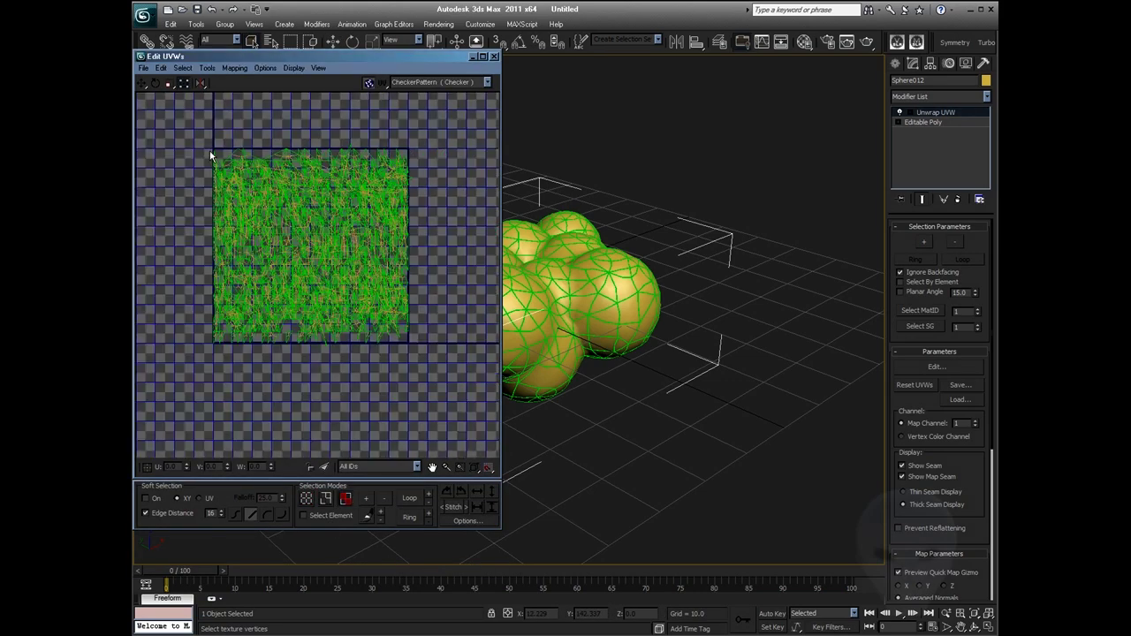
left_click_drag(189, 132, 441, 380)
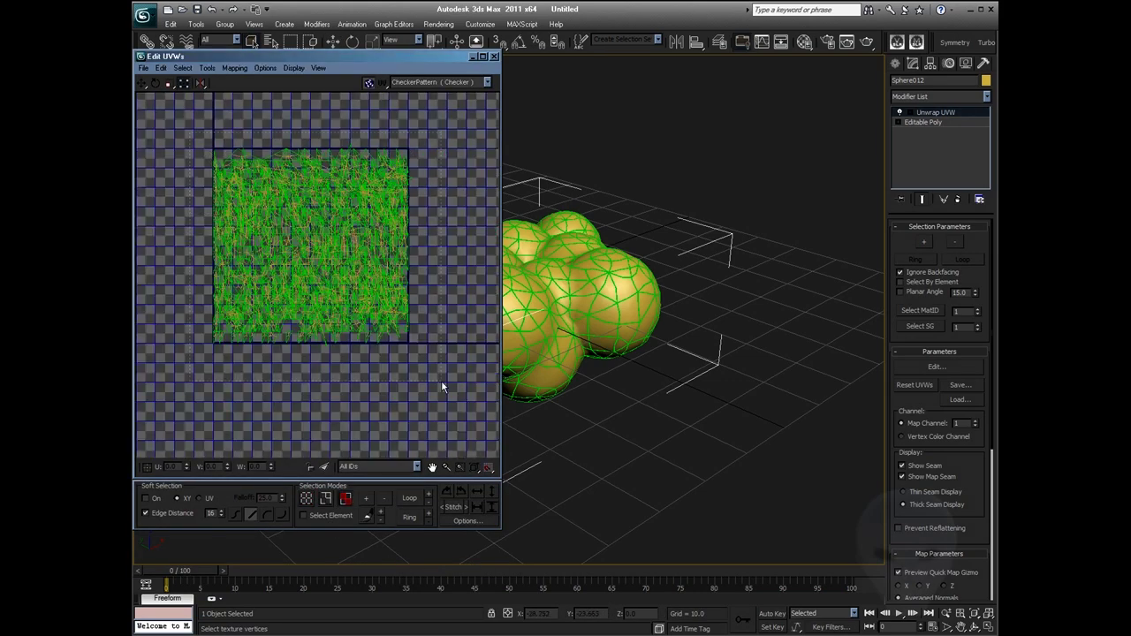
left_click(234, 68)
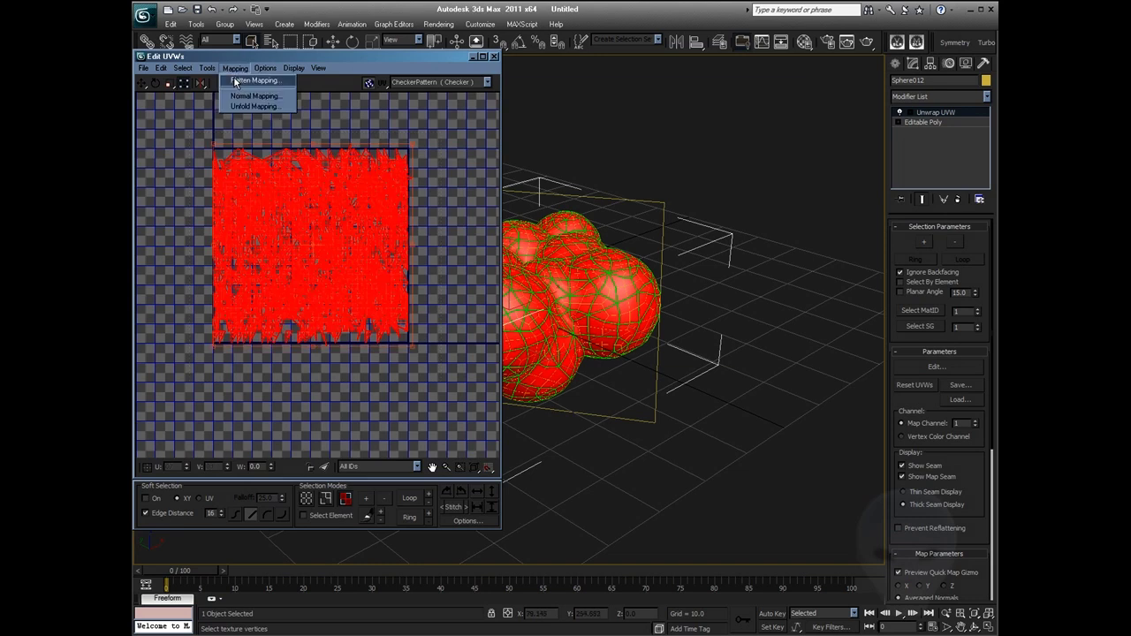
left_click(235, 80)
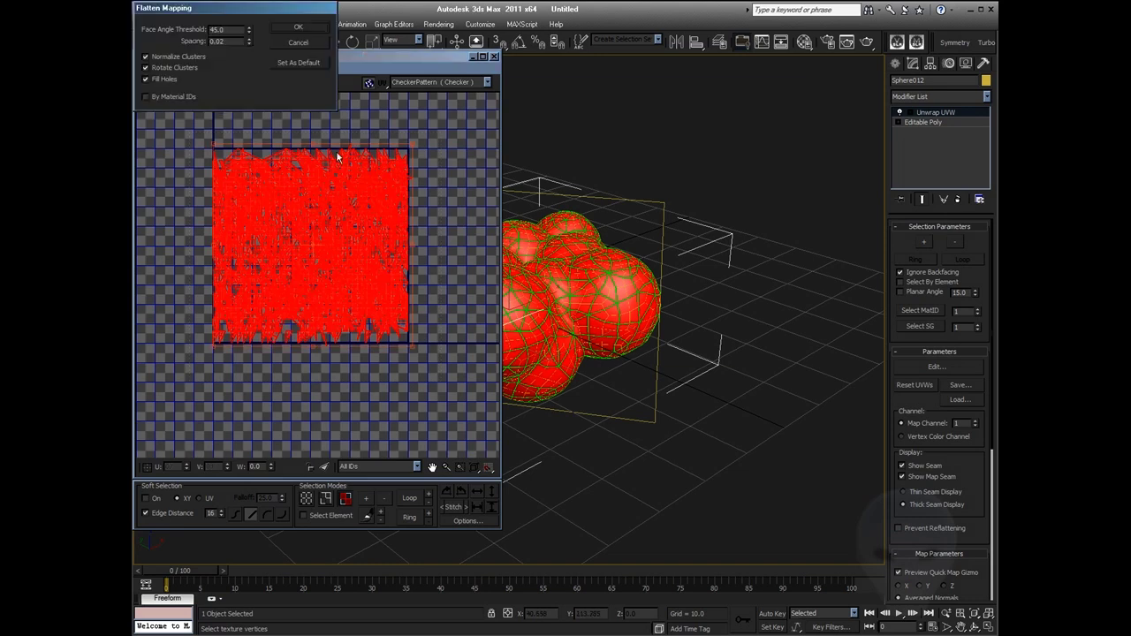
right_click(249, 44)
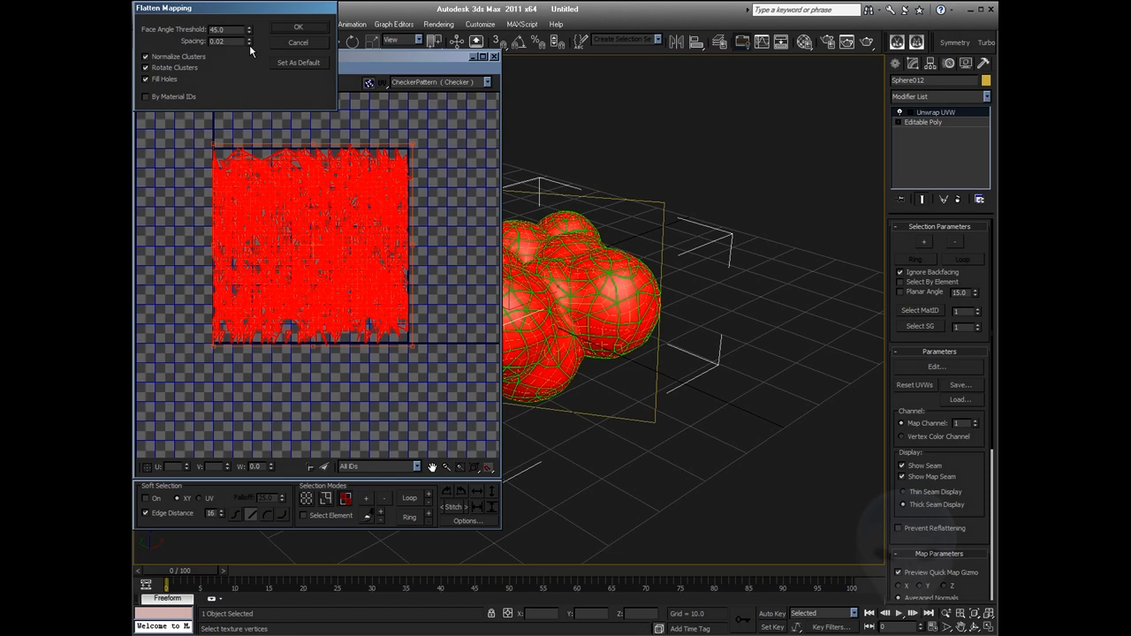
left_click(146, 80)
left_click(146, 79)
key("Return")
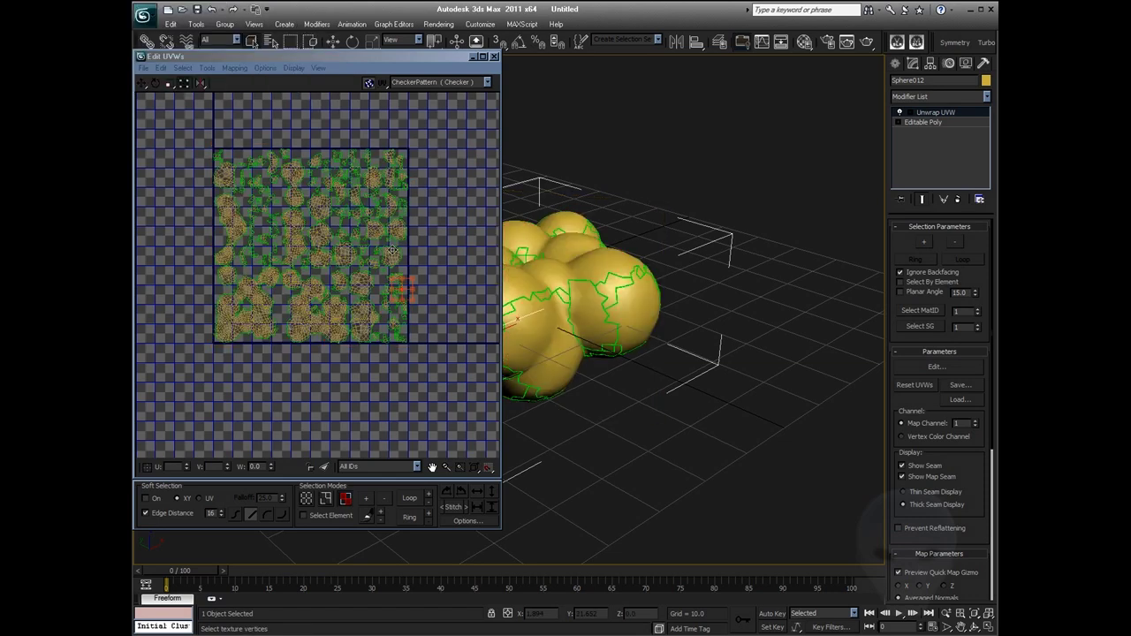
left_click(432, 251)
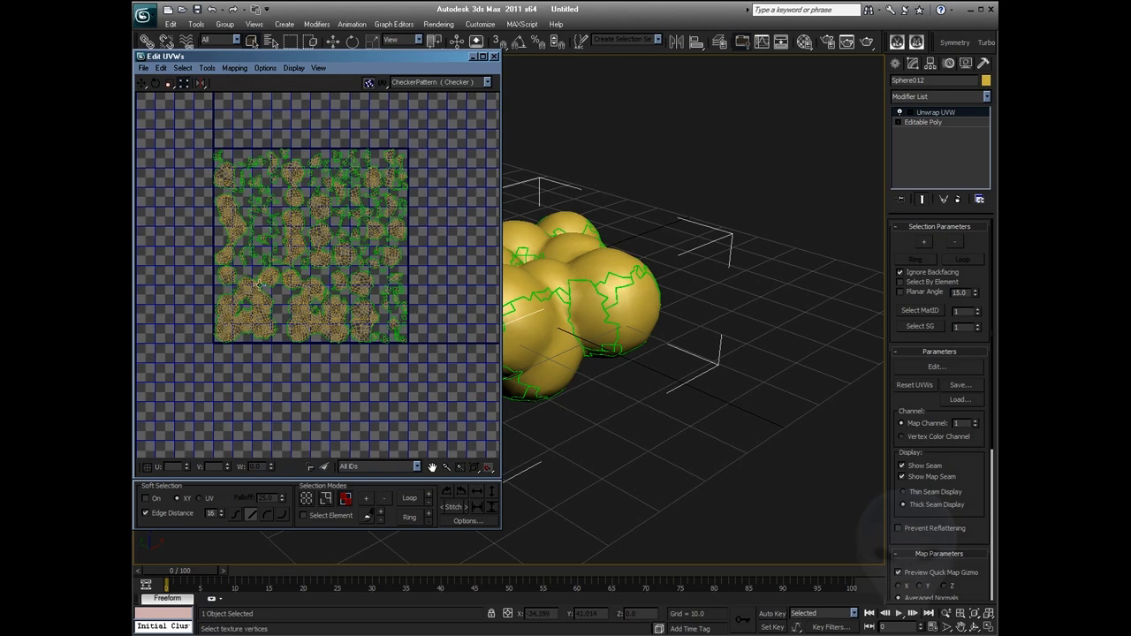
Close the UV editor and collapse the unwrapped cluster to an Editable Poly
left_click(493, 57)
right_click(527, 280)
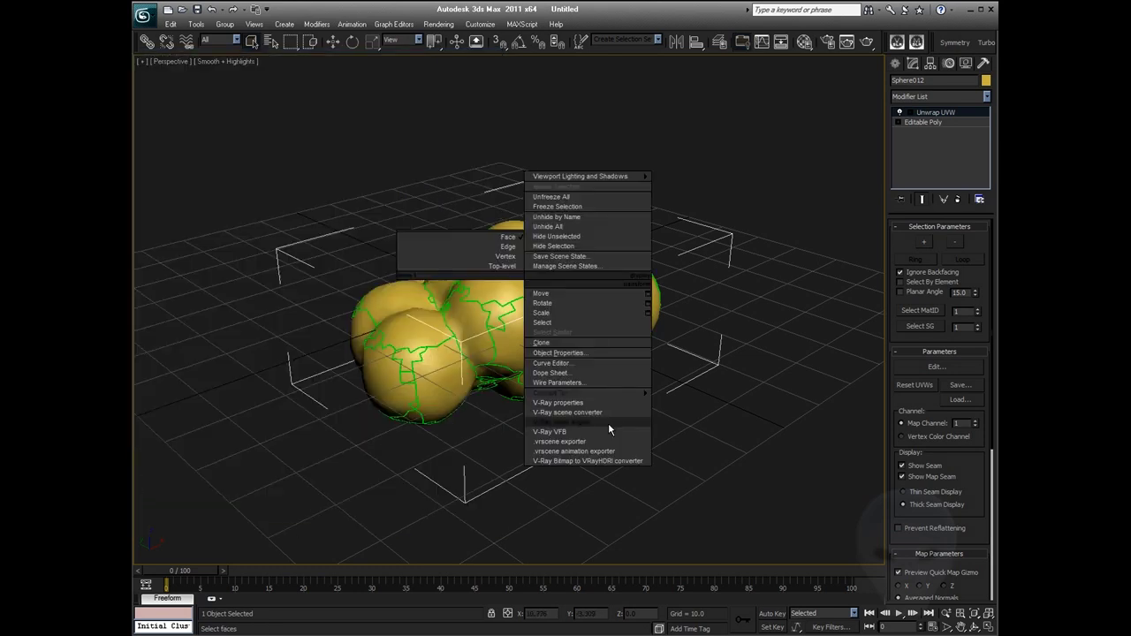
mouse_move(658, 398)
left_click(696, 402)
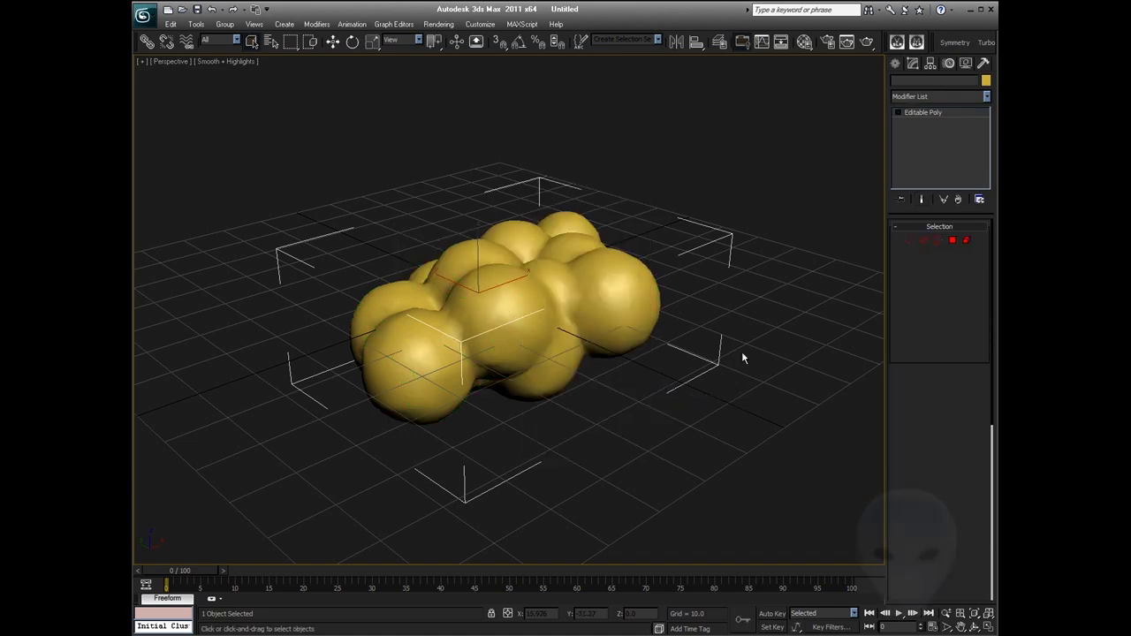
Examine the collapsed cluster from several sides, deselect it and show it in the Top view with the grid
key("ctrl+r")
left_click_drag(583, 338, 428, 326)
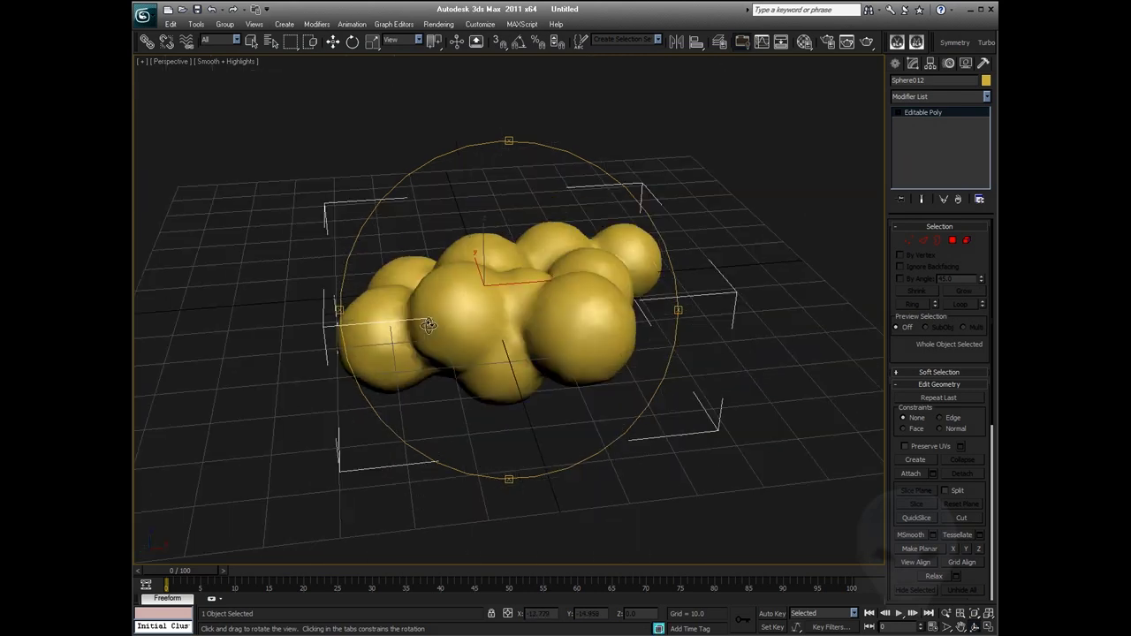
key("g")
left_click_drag(526, 316, 576, 309)
right_click(577, 310)
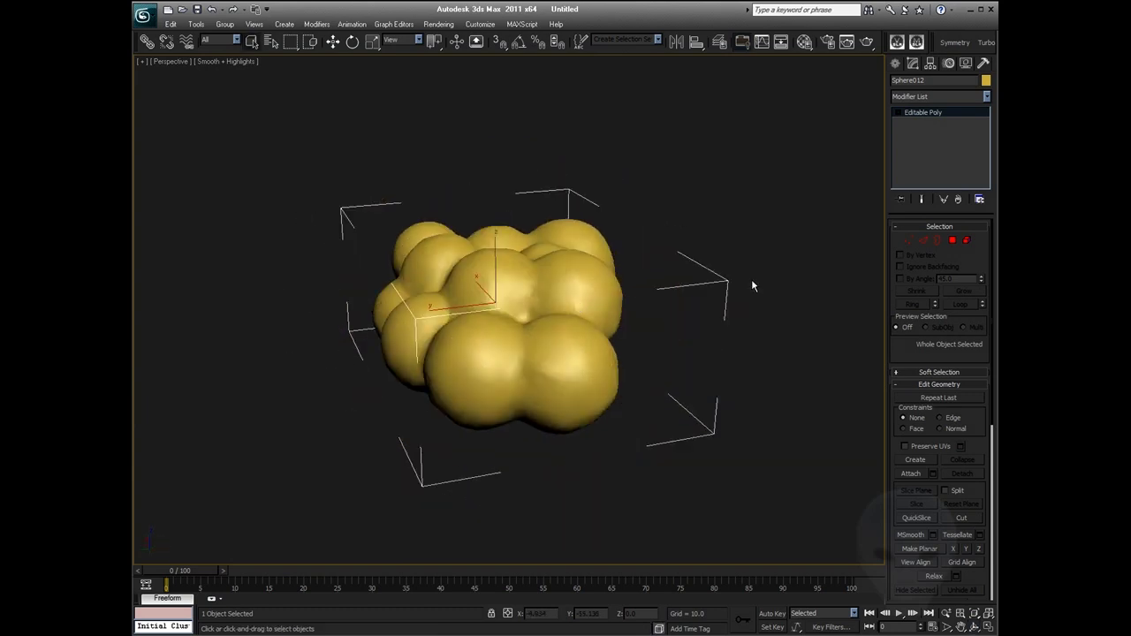
left_click(751, 280)
scroll(712, 304, "down", 3)
key("t")
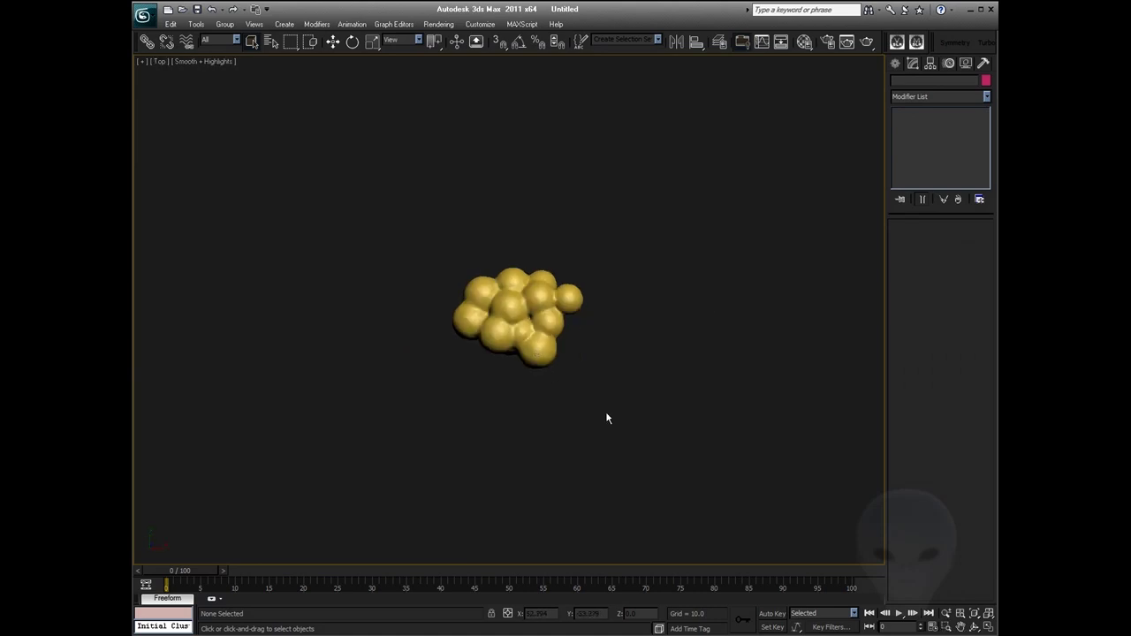
key("g")
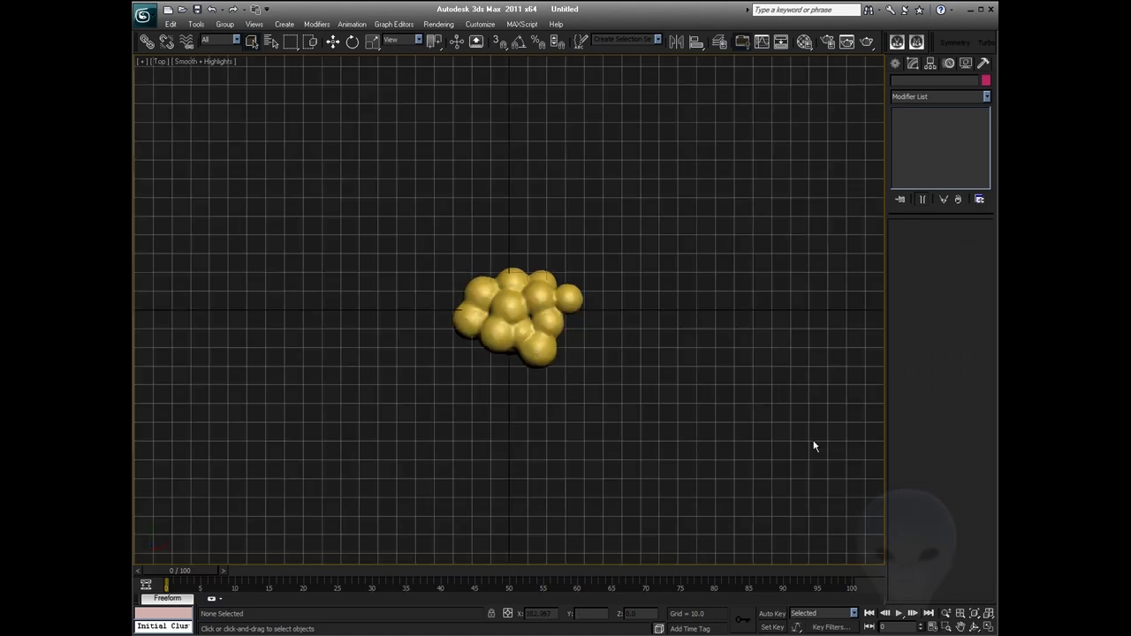
Review the V-Ray render settings and turn off showing the V-Ray log window
left_click(895, 64)
left_click(914, 64)
left_click(895, 63)
left_click(437, 24)
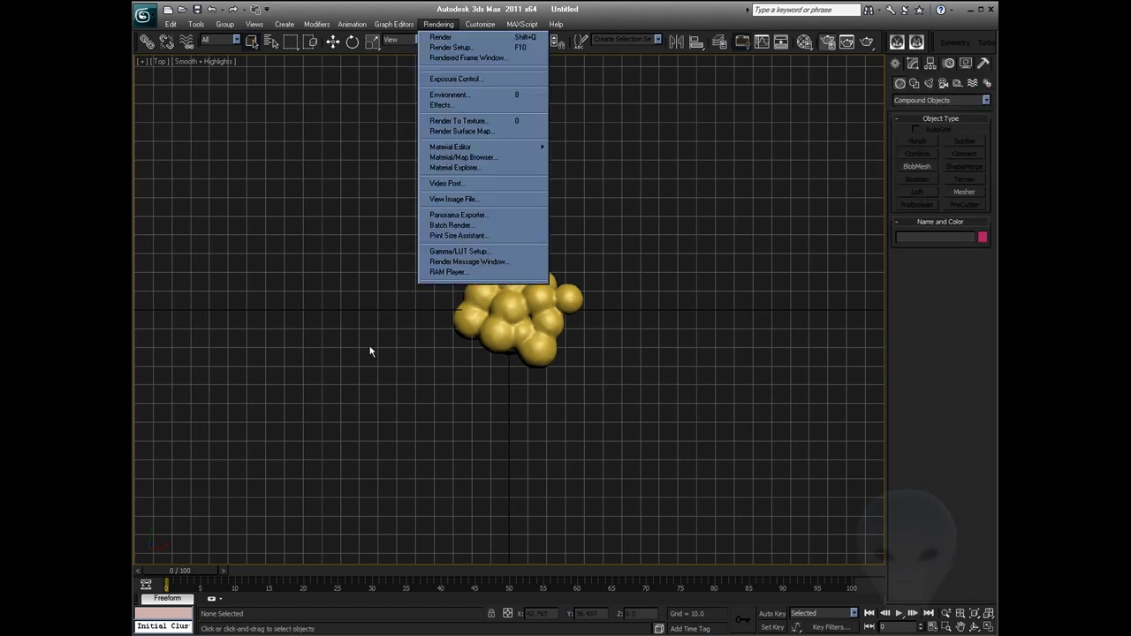
key("F10")
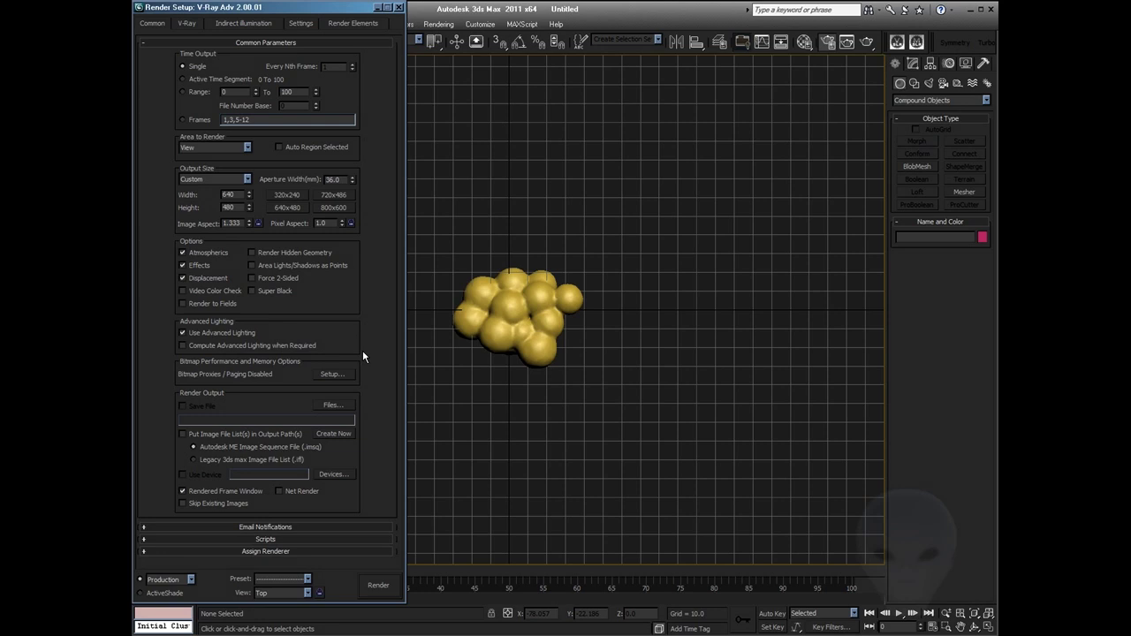
left_click(186, 23)
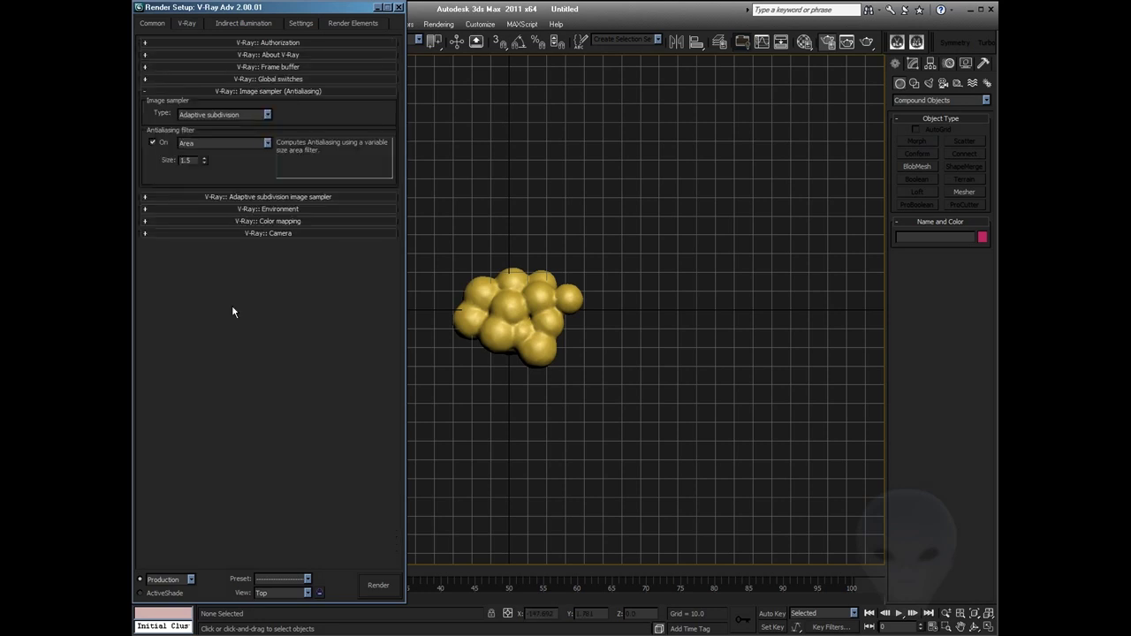
left_click(221, 26)
left_click(190, 25)
left_click(216, 24)
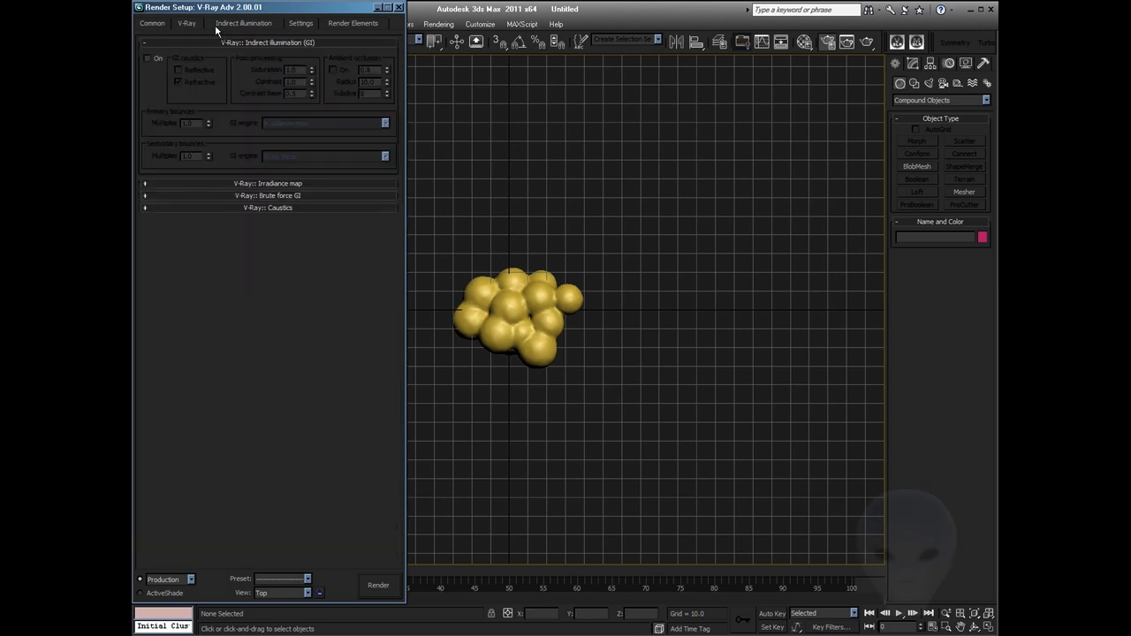
left_click(293, 24)
left_click(279, 258)
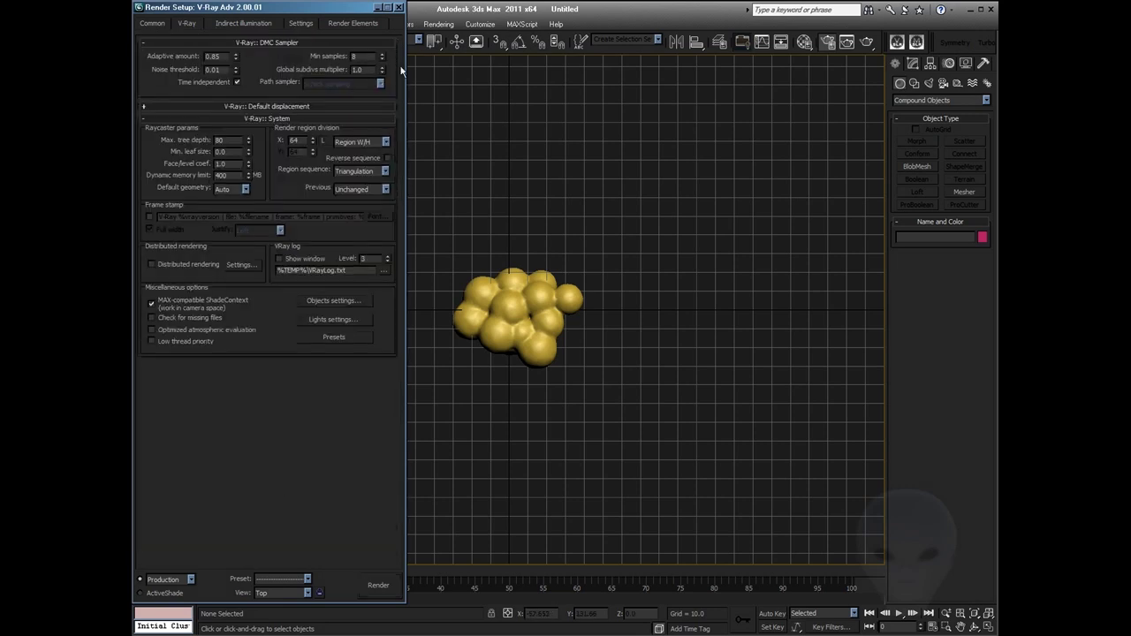
left_click(398, 7)
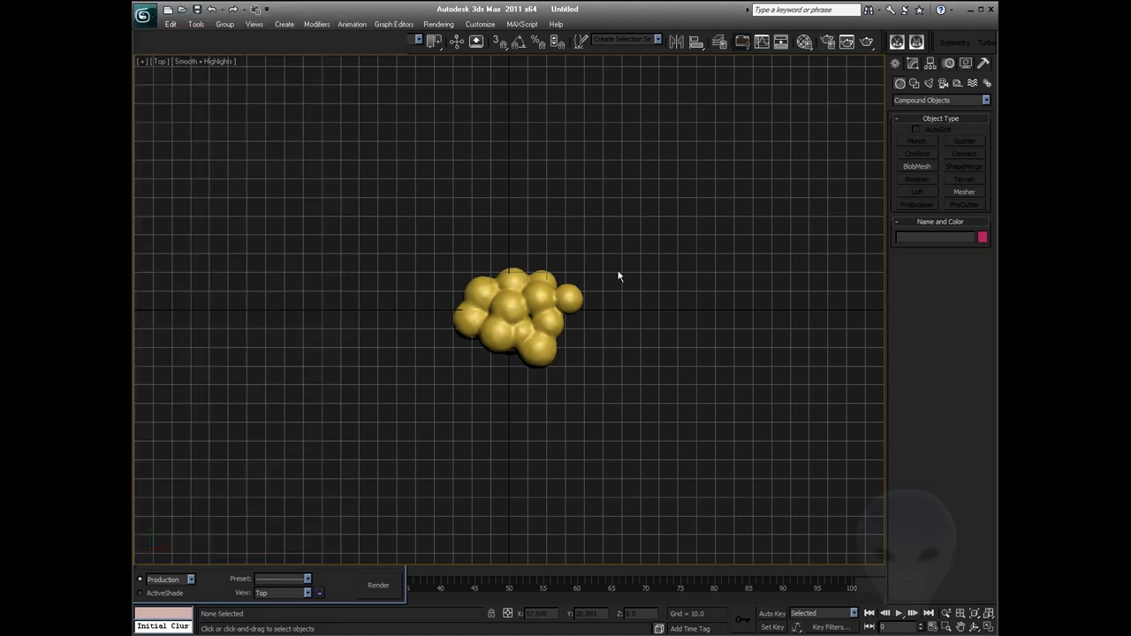
Place a plane-type VRayLight beside the cluster in the Top view
left_click(914, 83)
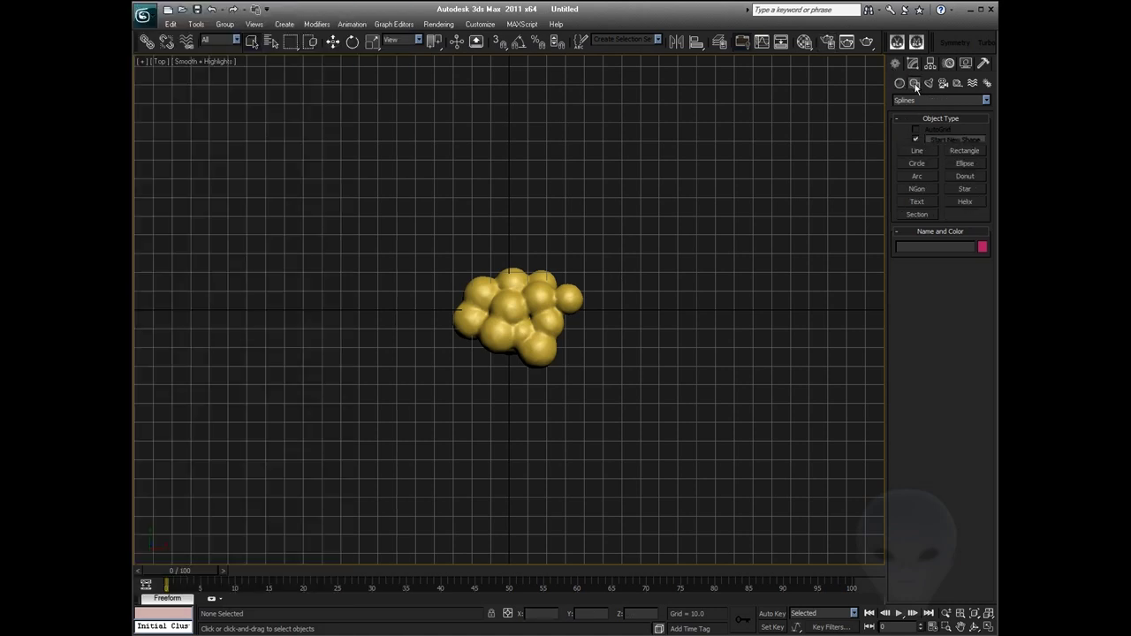
left_click(928, 83)
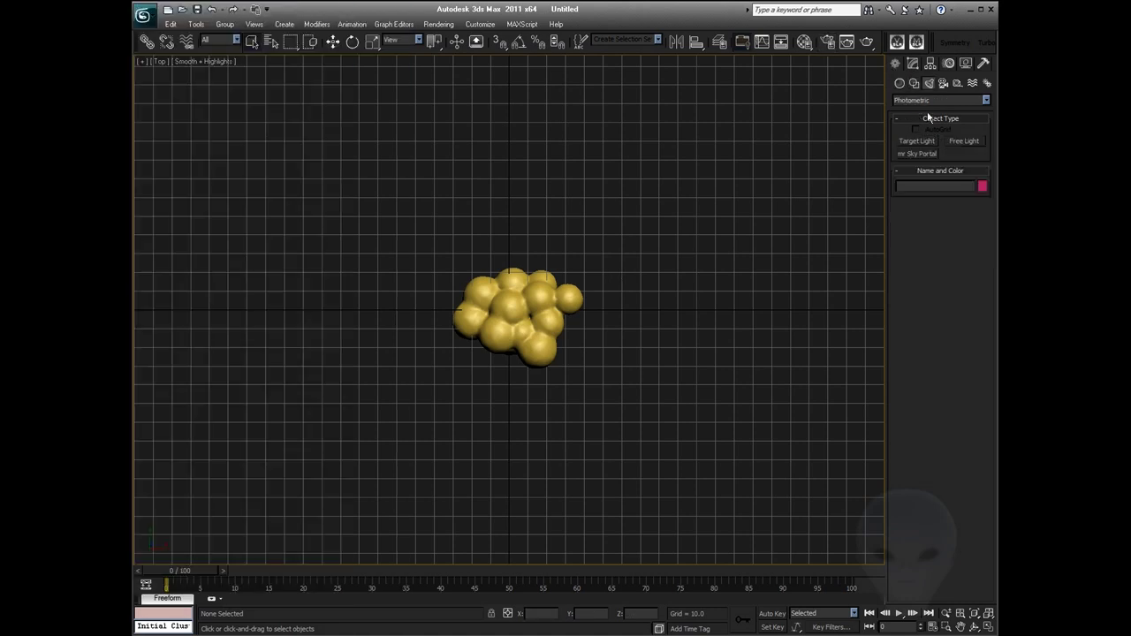
left_click(928, 99)
left_click(910, 131)
left_click(915, 141)
left_click(729, 291)
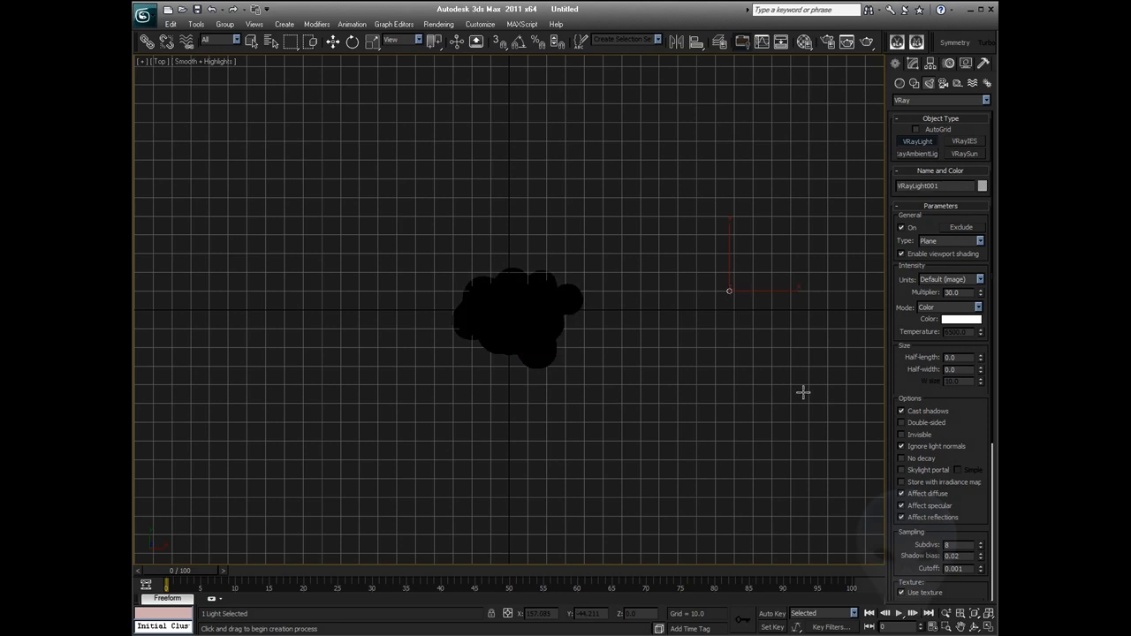
Set the plane light's half-length and half-width to 100
left_click(334, 42)
left_click(913, 62)
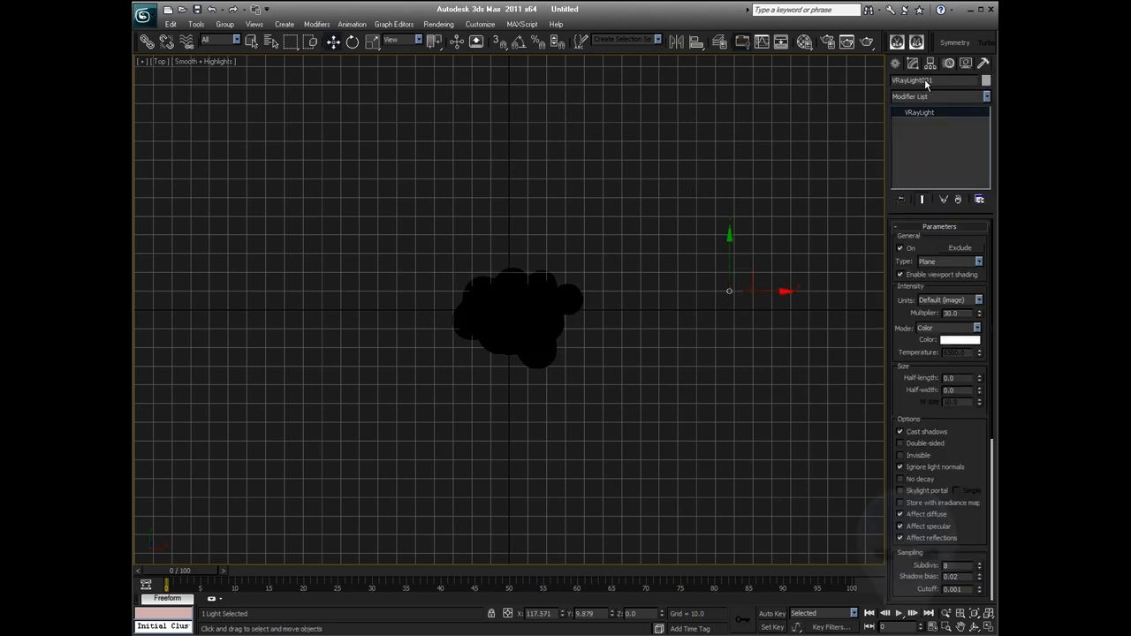
double_click(950, 378)
type("100")
key("Tab")
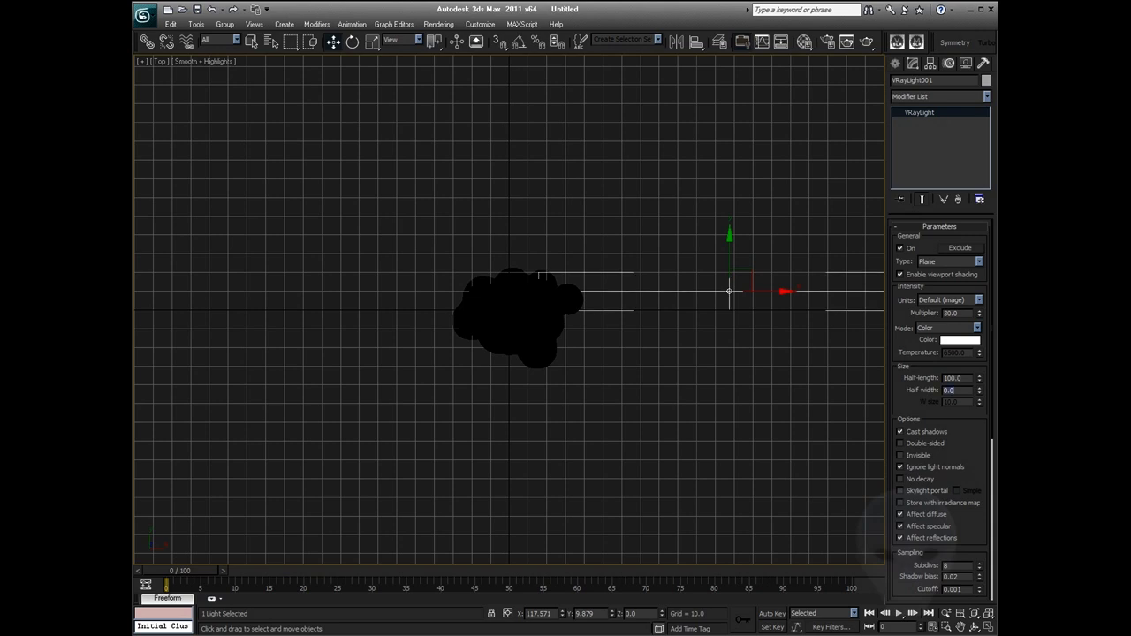
type("100")
key("Return")
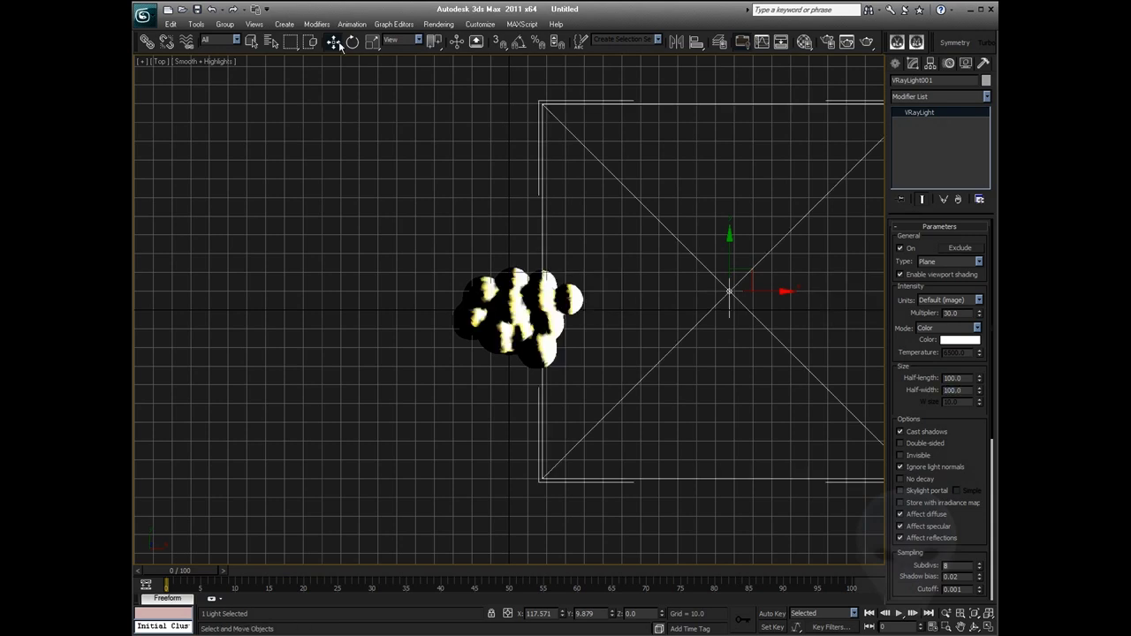
Centre the plane light over the cluster and raise it to a Z height of about 90
left_click_drag(751, 271, 534, 295)
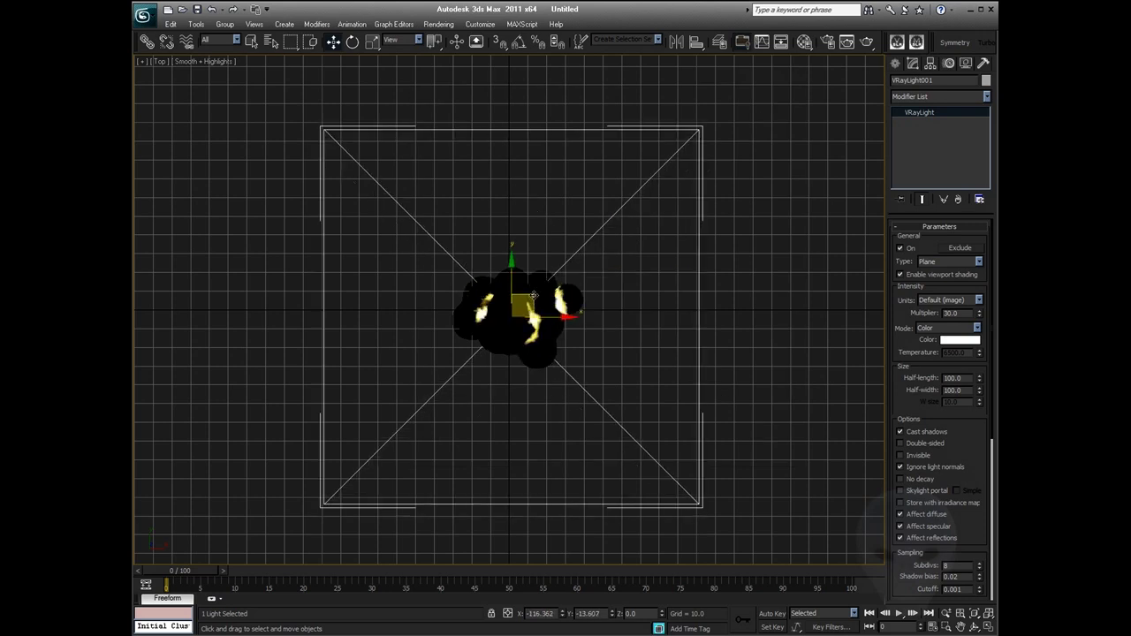
key("p")
key("ctrl+r")
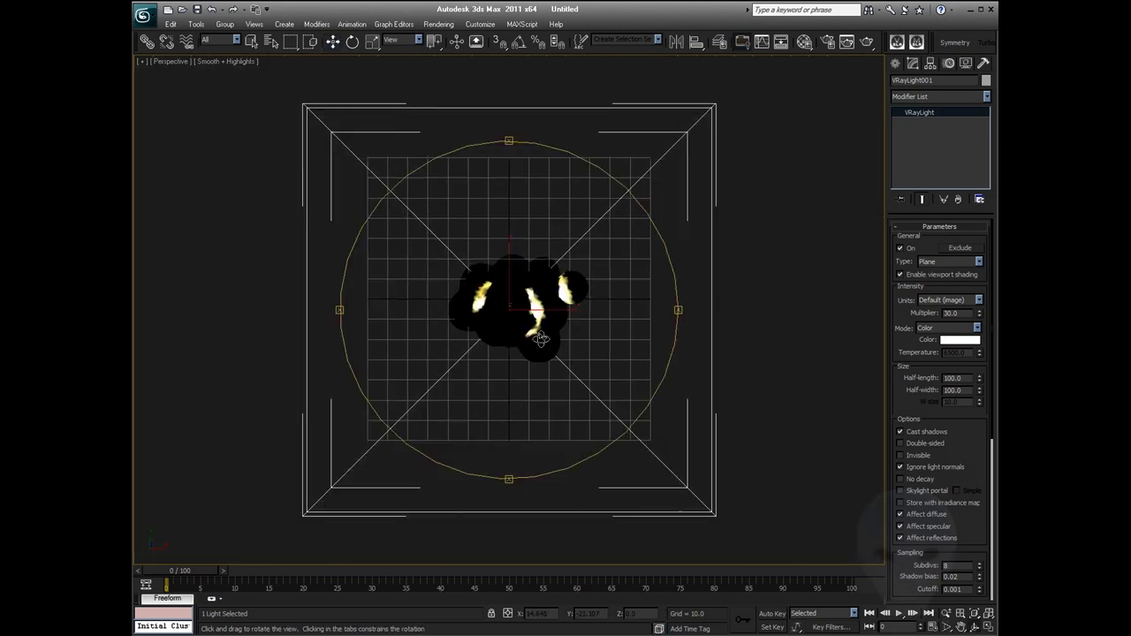
left_click_drag(540, 338, 547, 283)
left_click_drag(523, 237, 556, 175)
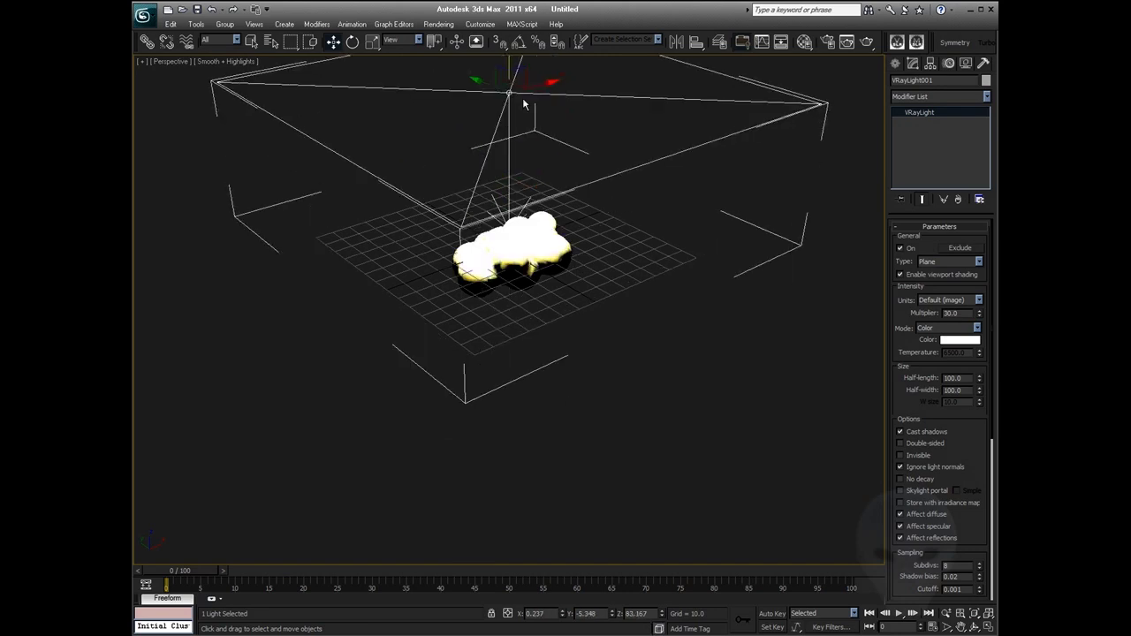
middle_click_drag(526, 101, 528, 256)
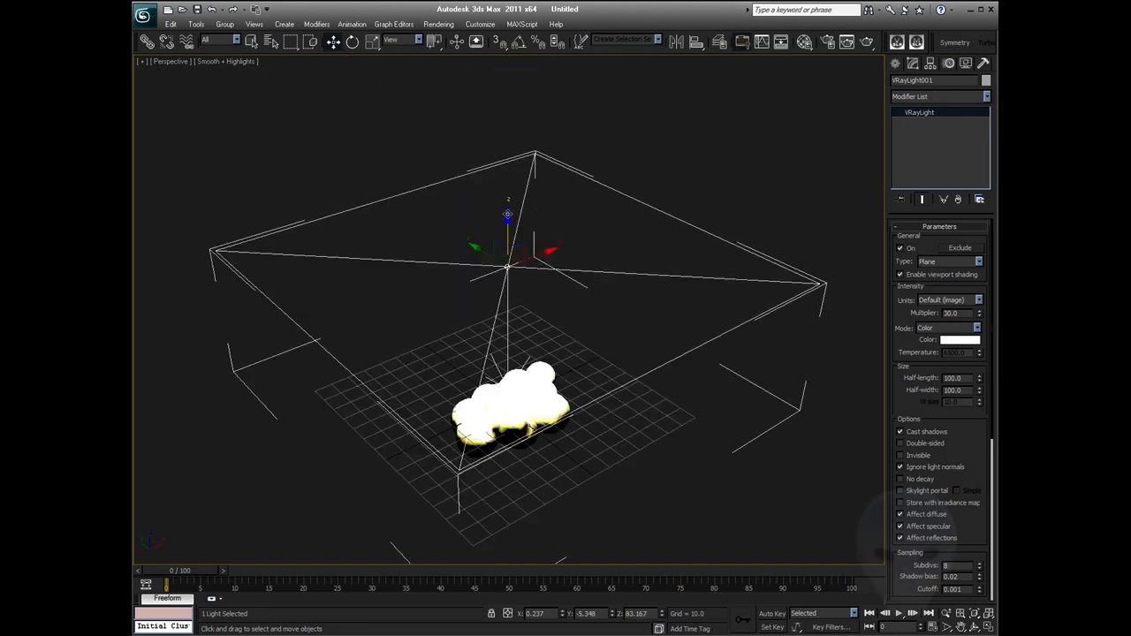
left_click_drag(508, 231, 508, 219)
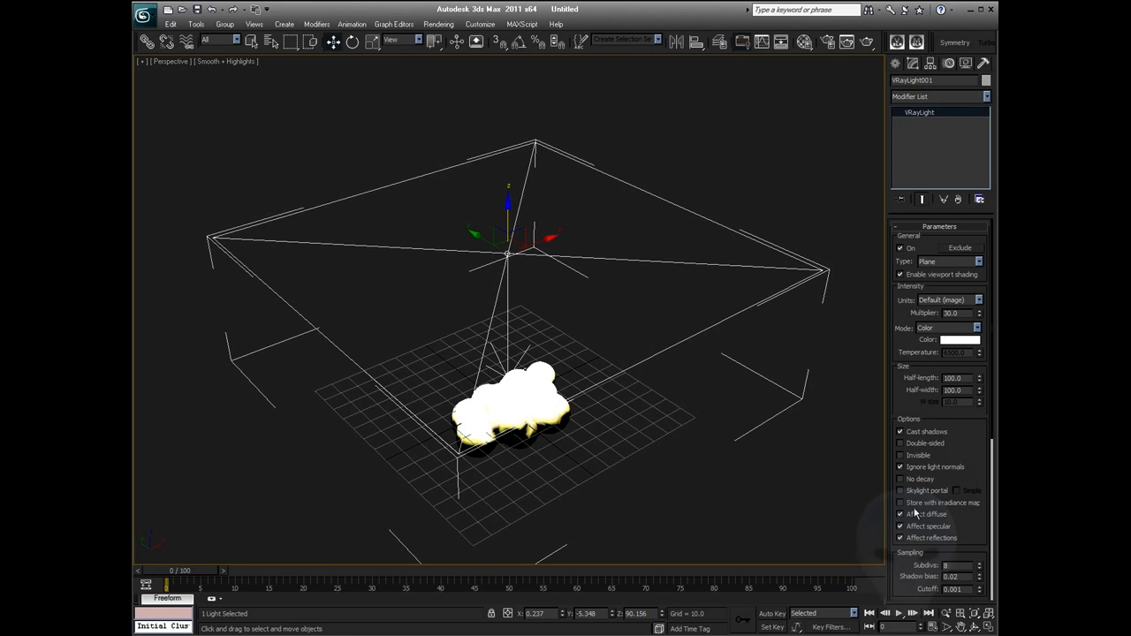
Make the plane VRayLight invisible and set its multiplier to 2
left_click(901, 455)
middle_click_drag(530, 300, 557, 295, "alt")
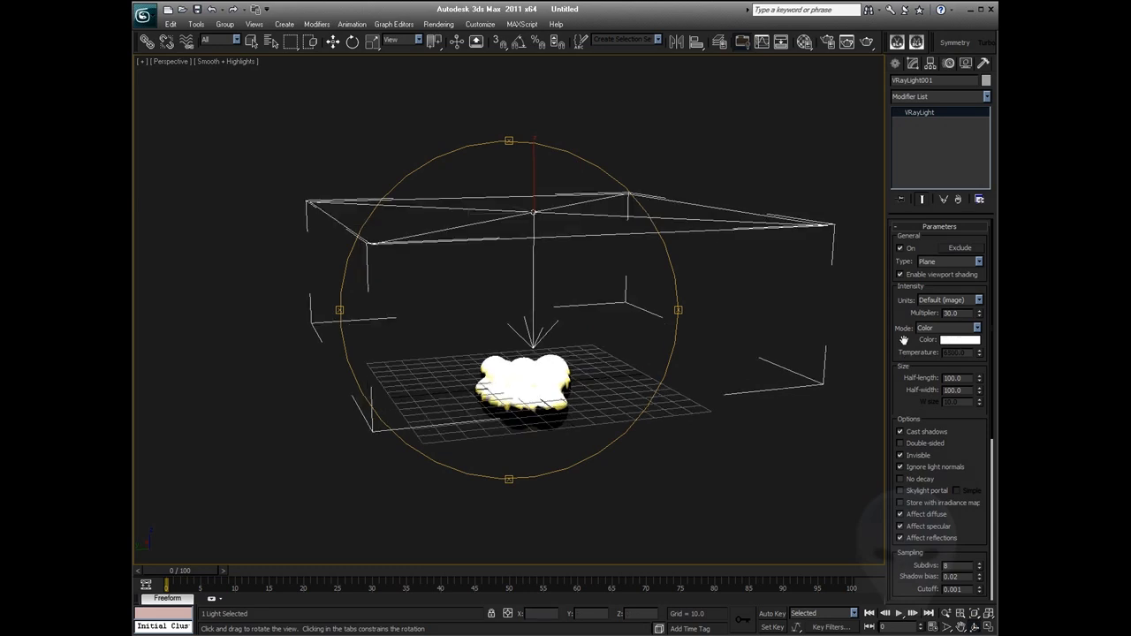
double_click(950, 313)
type("2")
key("Return")
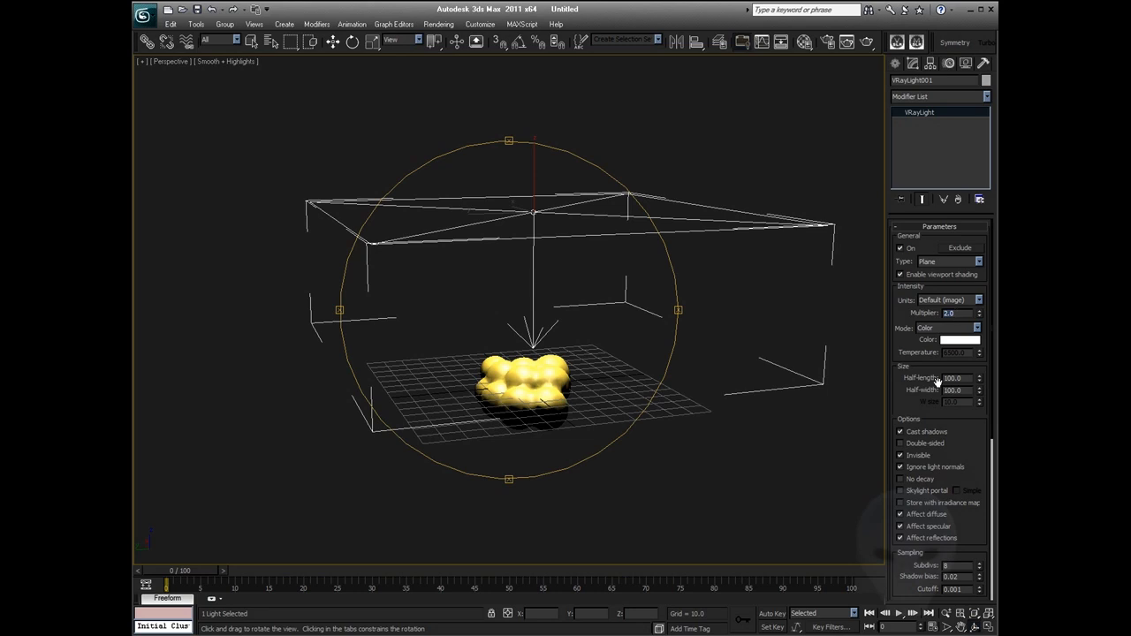
Change the plane light's colour to a light blue and deselect the light
left_click(956, 340)
left_click(428, 129)
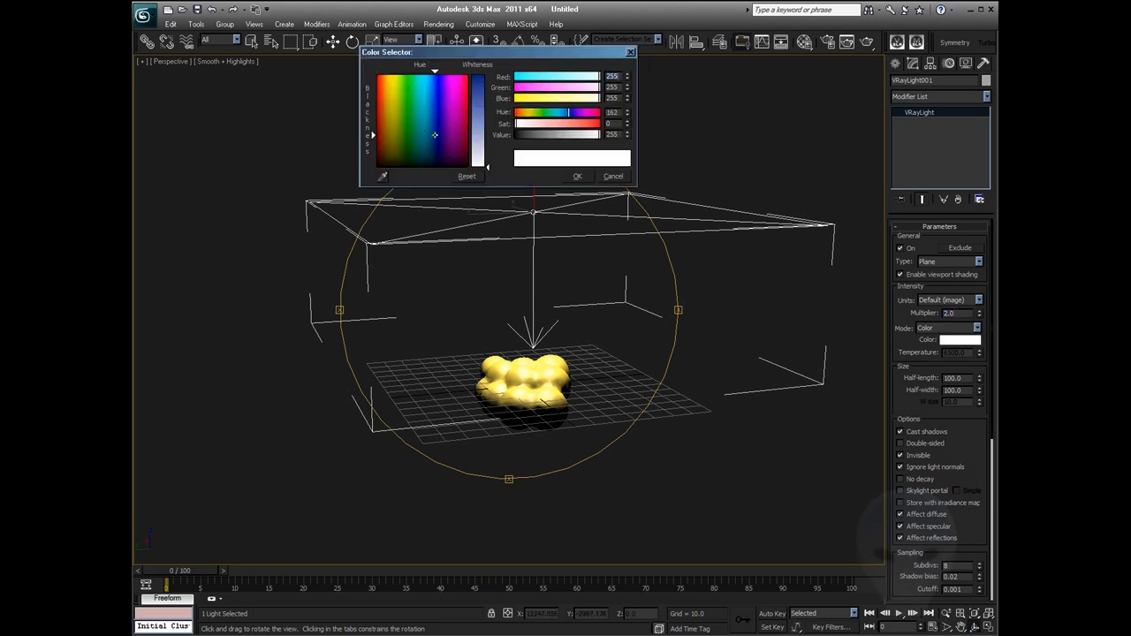
left_click(478, 115)
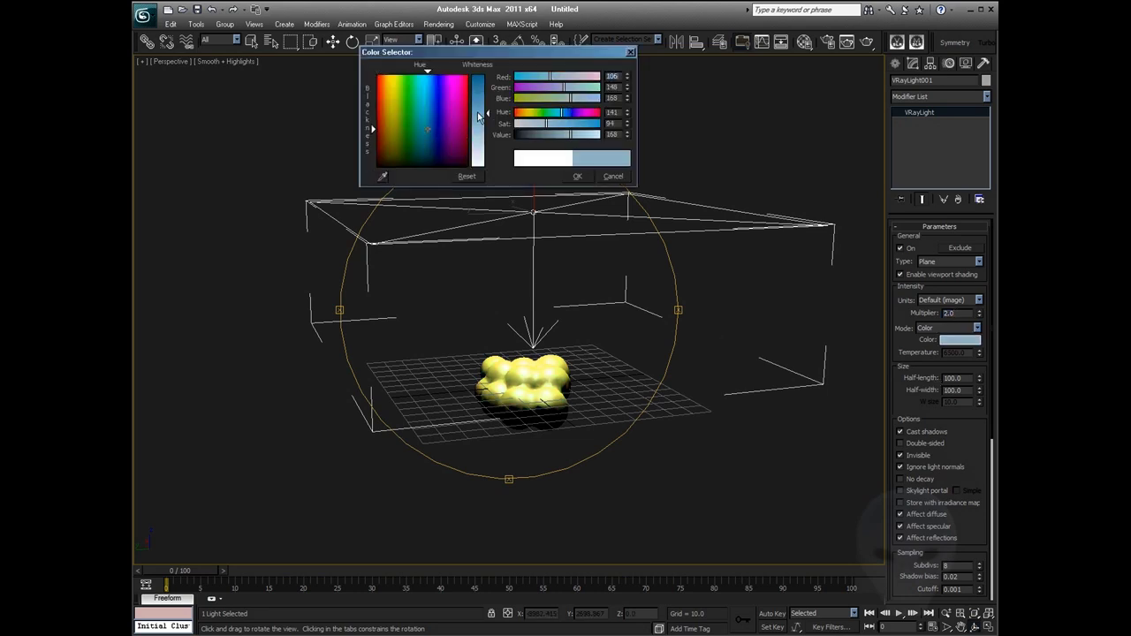
left_click(577, 176)
left_click_drag(698, 102, 709, 125)
right_click(708, 126)
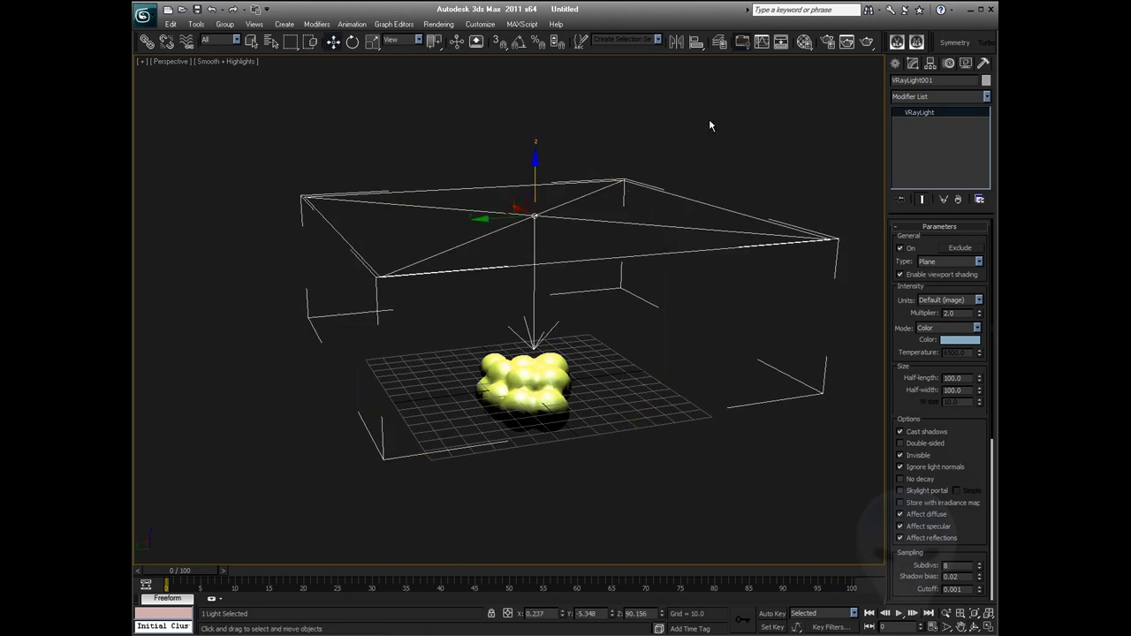
left_click(750, 118)
Change the first material slot from Standard to VRayMtl in the Material Editor
key("m")
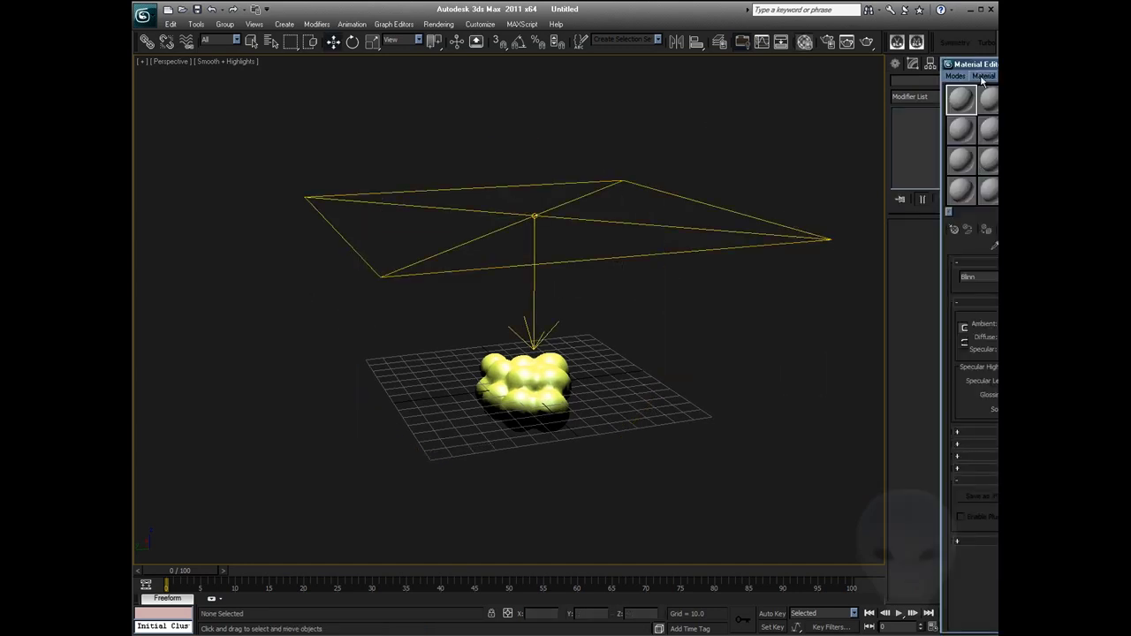
left_click_drag(990, 67, 714, 56)
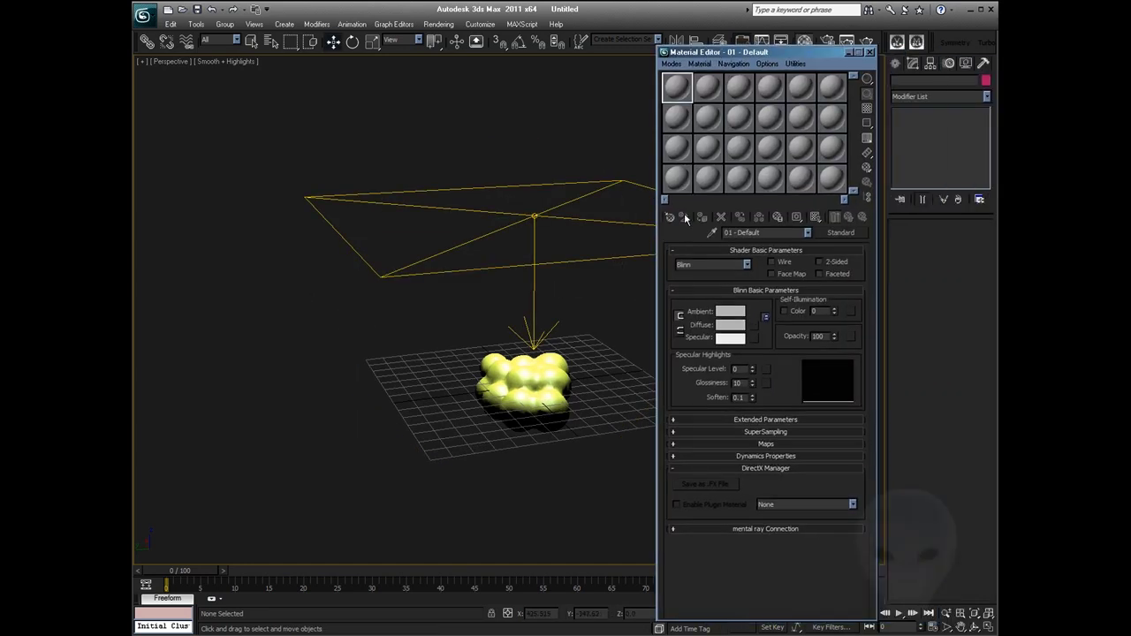
left_click(840, 232)
scroll(648, 405, "down", 1)
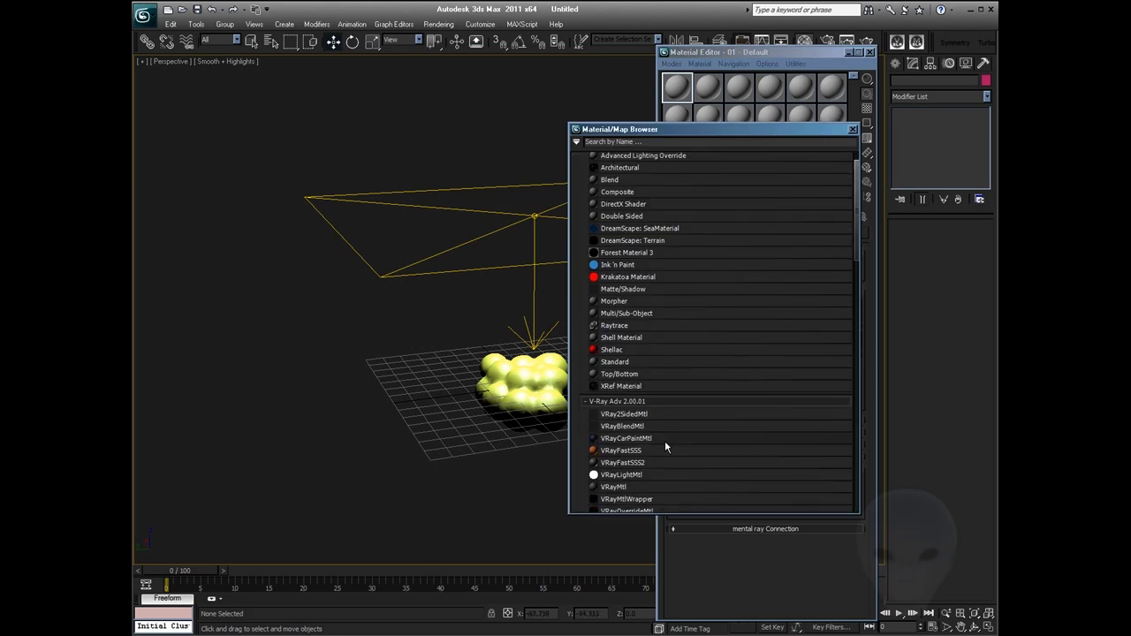
scroll(665, 440, "down", 1)
double_click(613, 458)
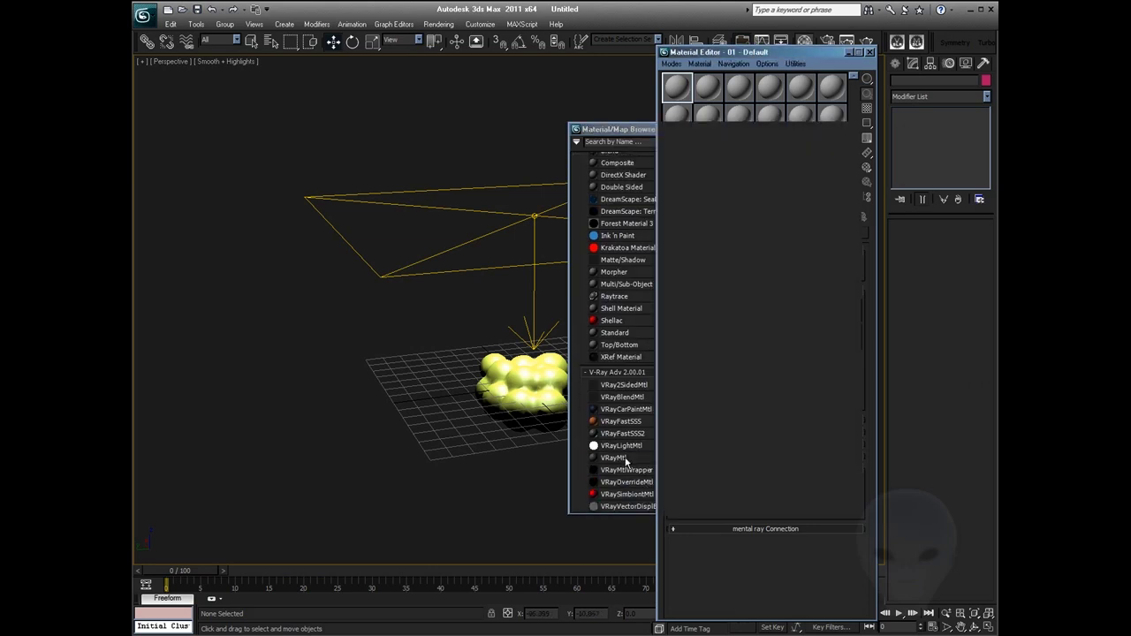
left_click(637, 325)
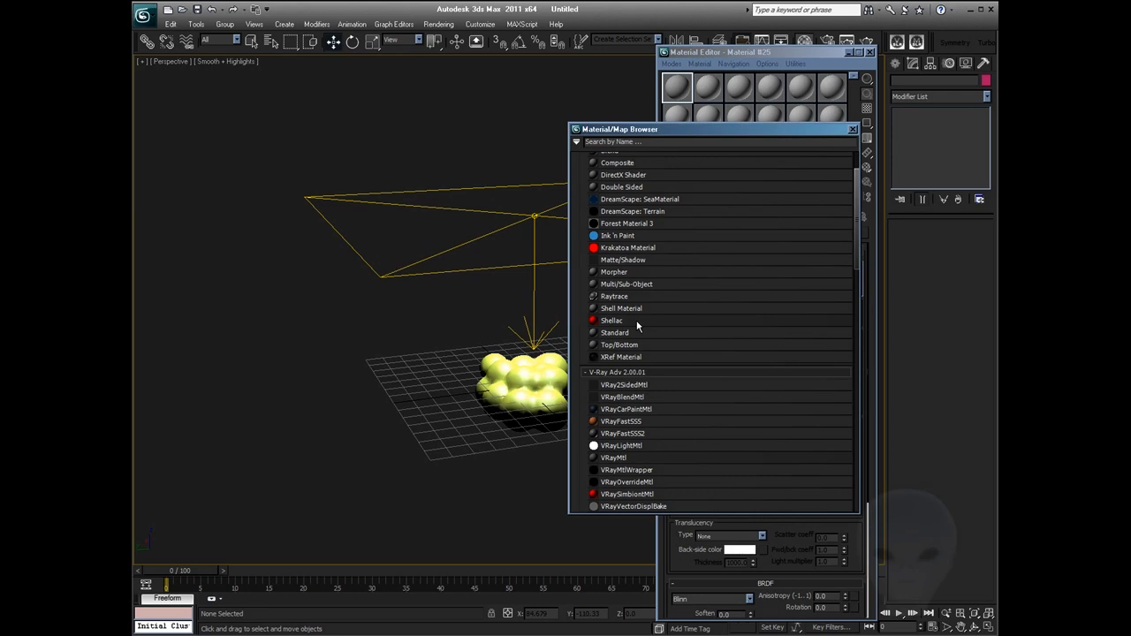
left_click(853, 129)
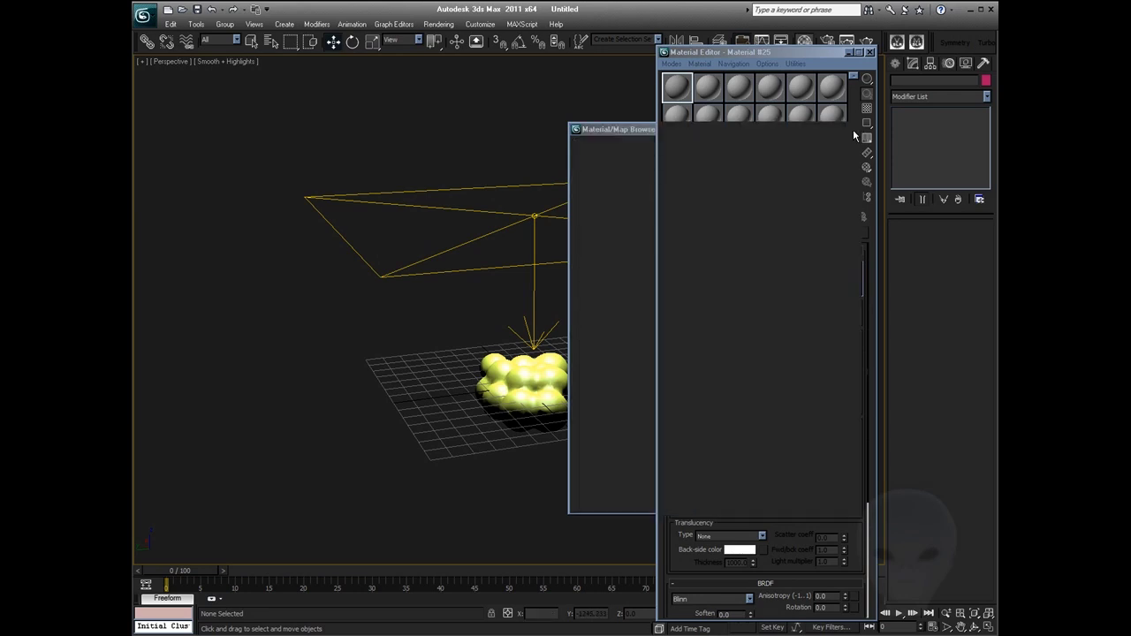
Assign the VRayMtl material to the sphere cluster and close the Material Editor
left_click_drag(683, 102, 526, 380)
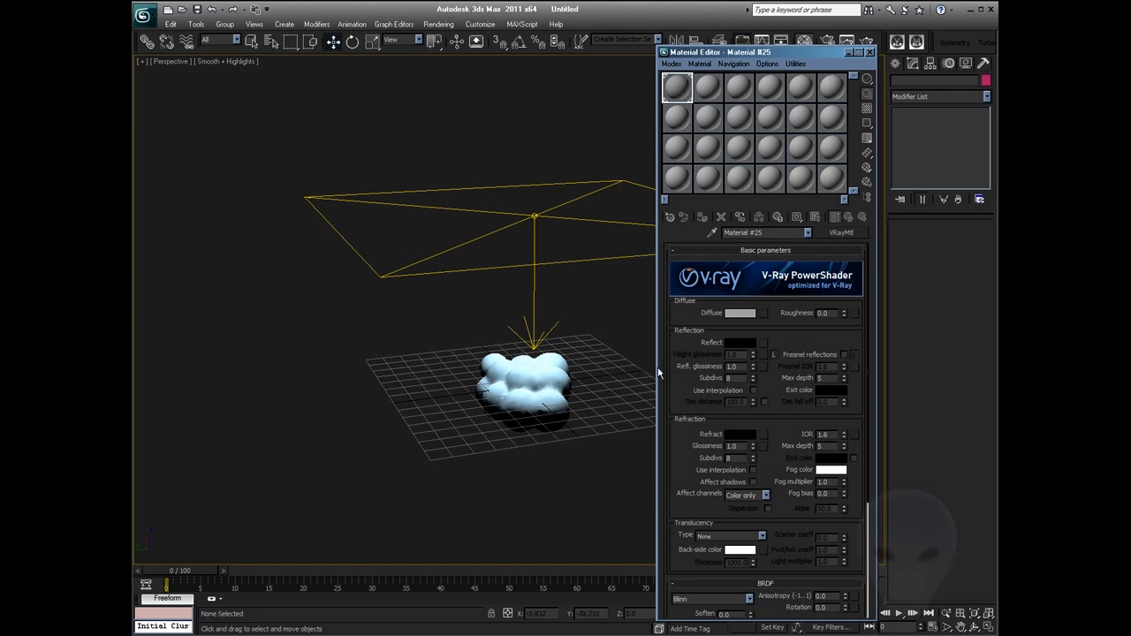
left_click(527, 384)
key("z")
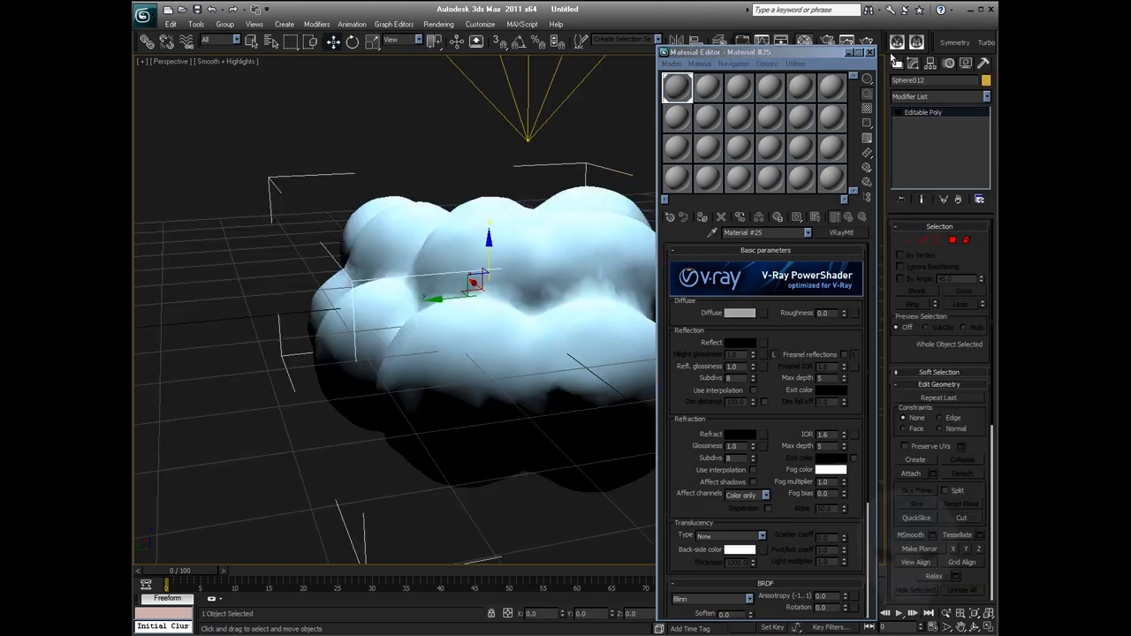
left_click(869, 52)
Run a test render of the cluster from the Perspective view and close the rendered frame
middle_click_drag(573, 311, 512, 312, "alt")
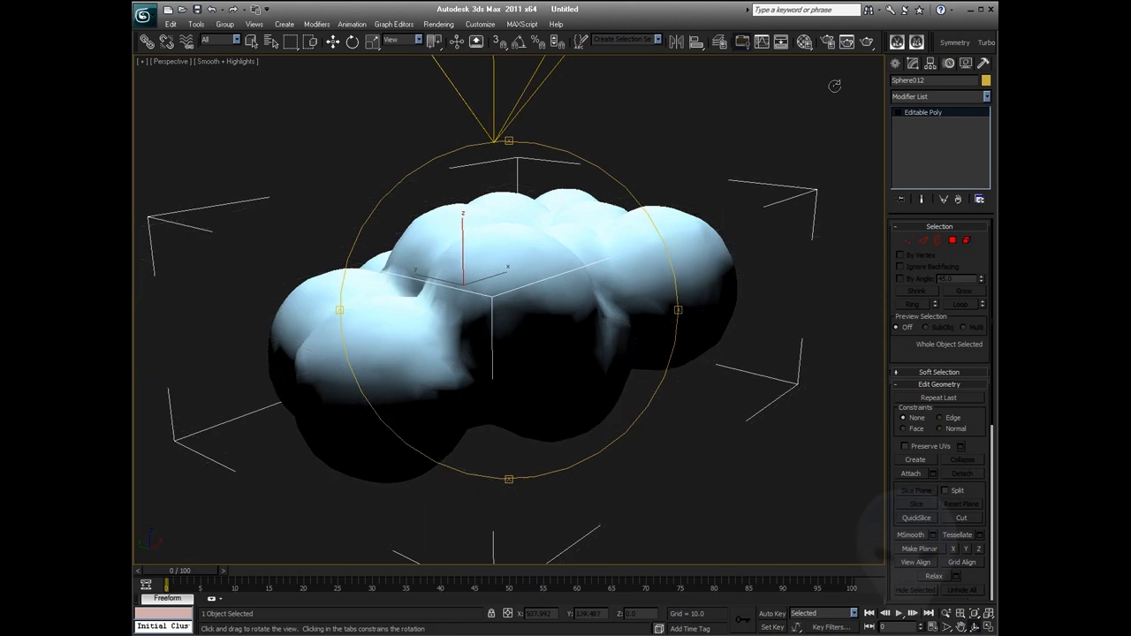
left_click(866, 41)
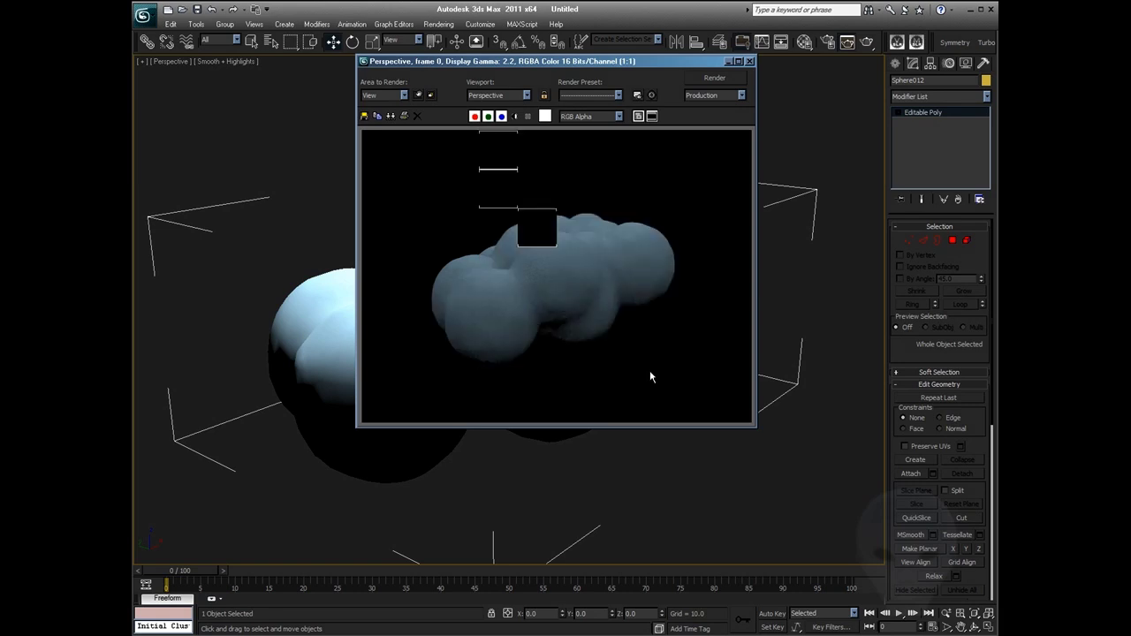
left_click(750, 63)
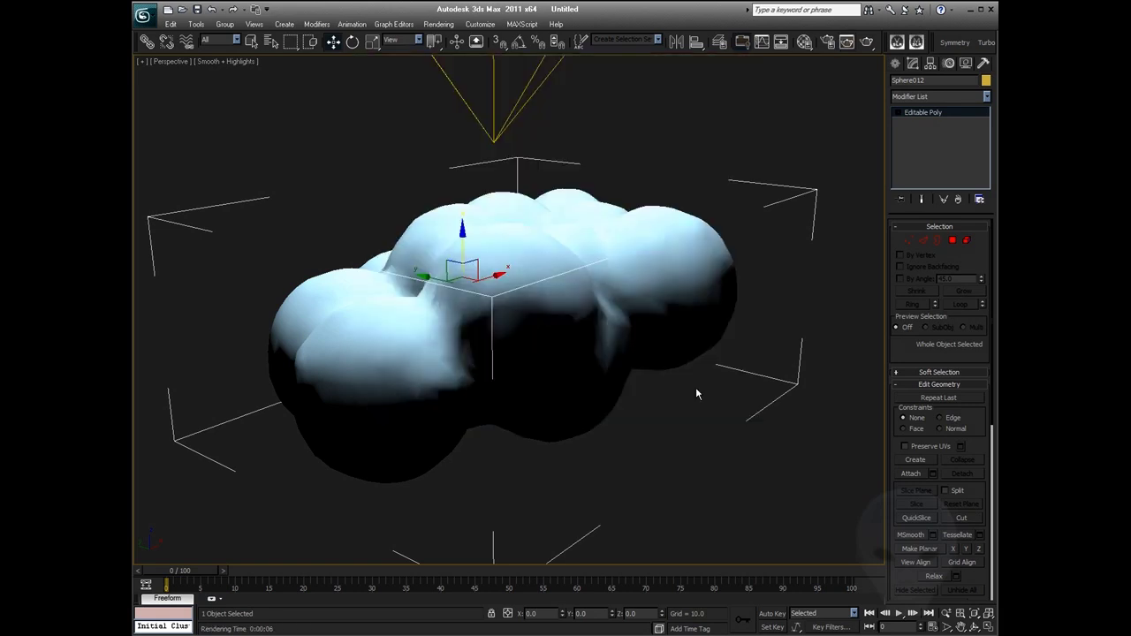
Raise the plane light higher above the cluster along the Z axis in the Perspective view and deselect it
key("ctrl+r")
left_click_drag(498, 325, 684, 321)
scroll(685, 320, "down", 4)
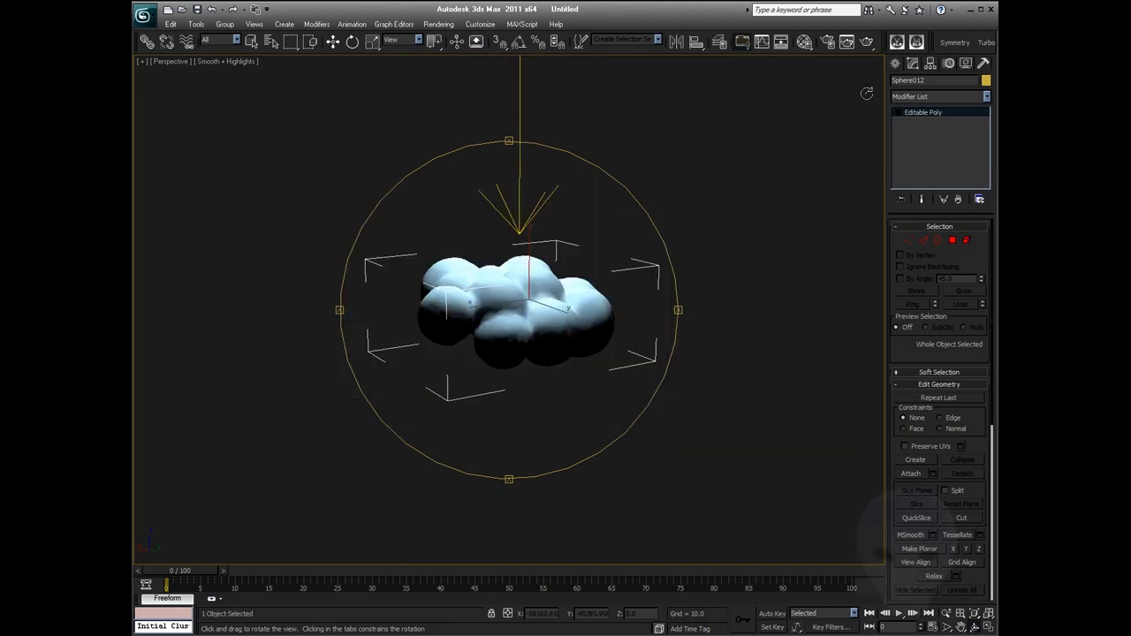
left_click(931, 63)
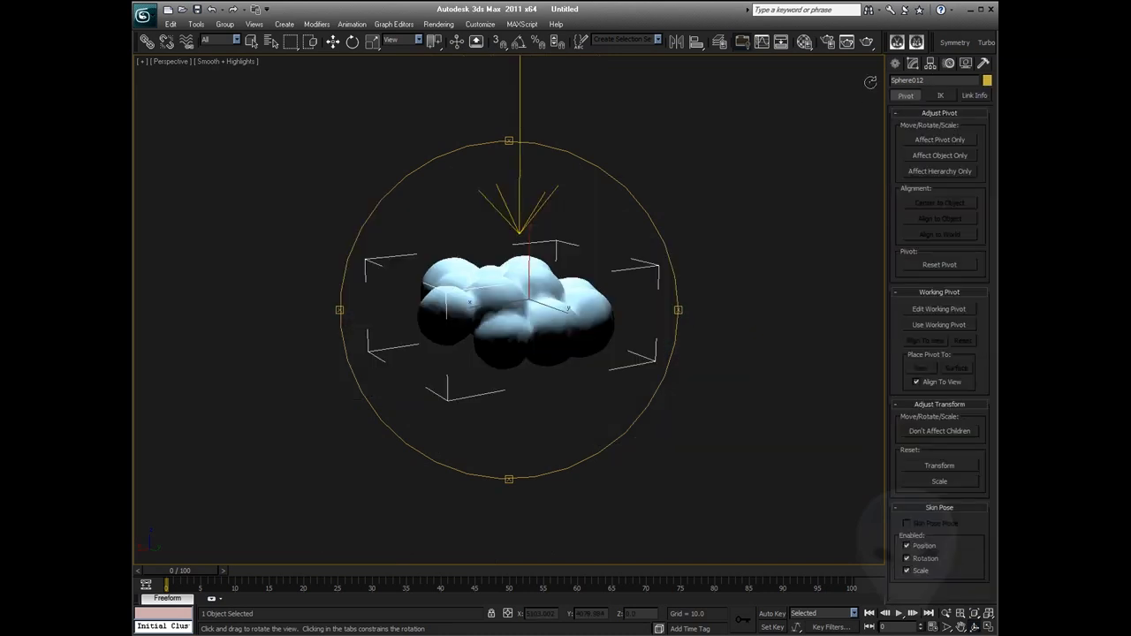
left_click(895, 63)
left_click(913, 63)
middle_click_drag(630, 237, 618, 354)
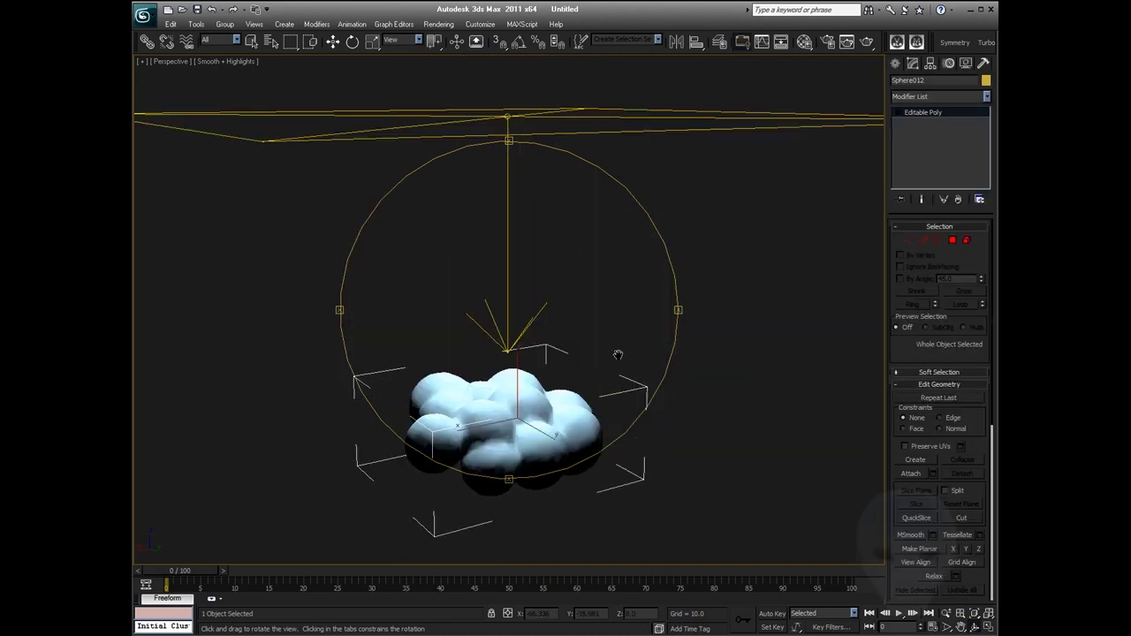
scroll(618, 354, "down", 3)
key("w")
left_click_drag(611, 257, 417, 277)
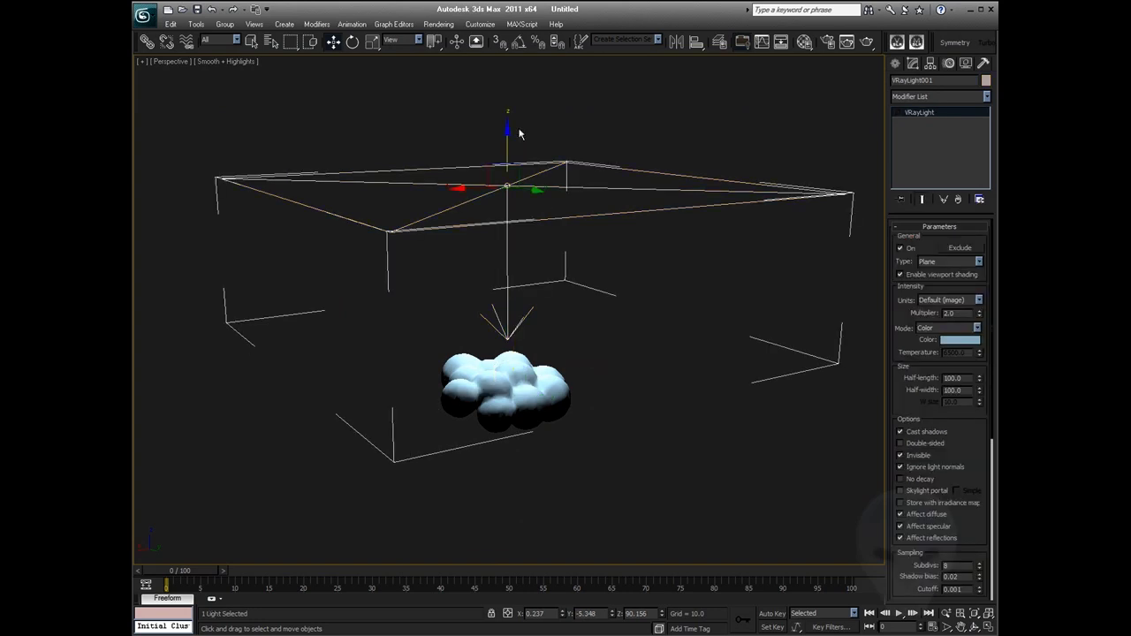
left_click_drag(508, 131, 508, 31)
left_click(600, 272)
Create a Target Direct light in the Top view, placed diagonally away from the cluster with its target on the cluster
key("t")
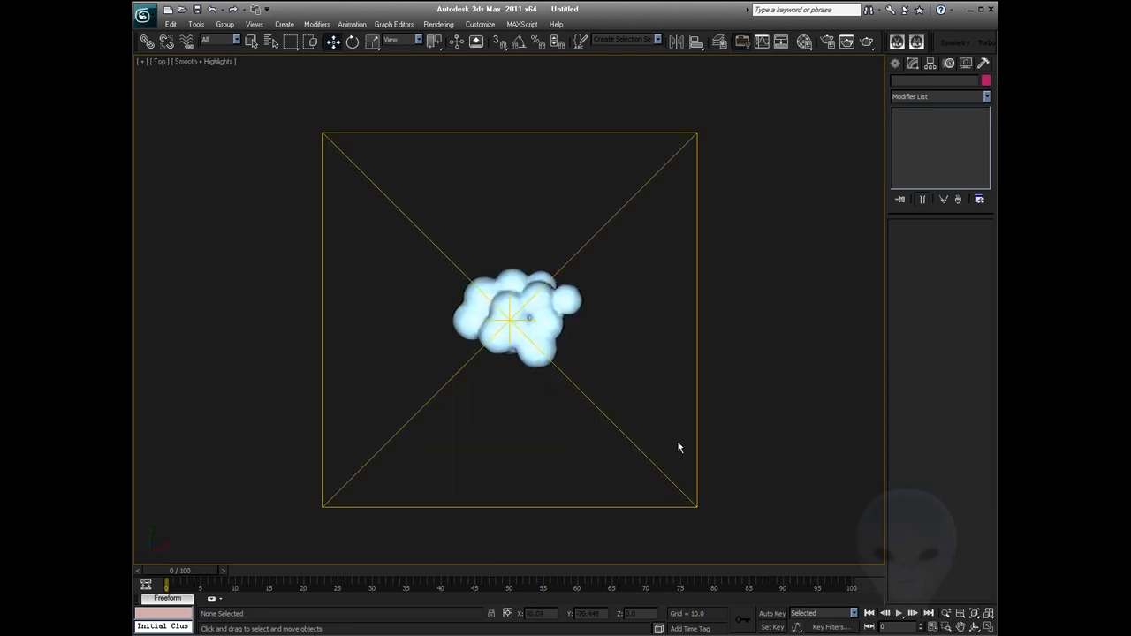
scroll(664, 424, "up", 1)
scroll(665, 424, "down", 5)
left_click(895, 63)
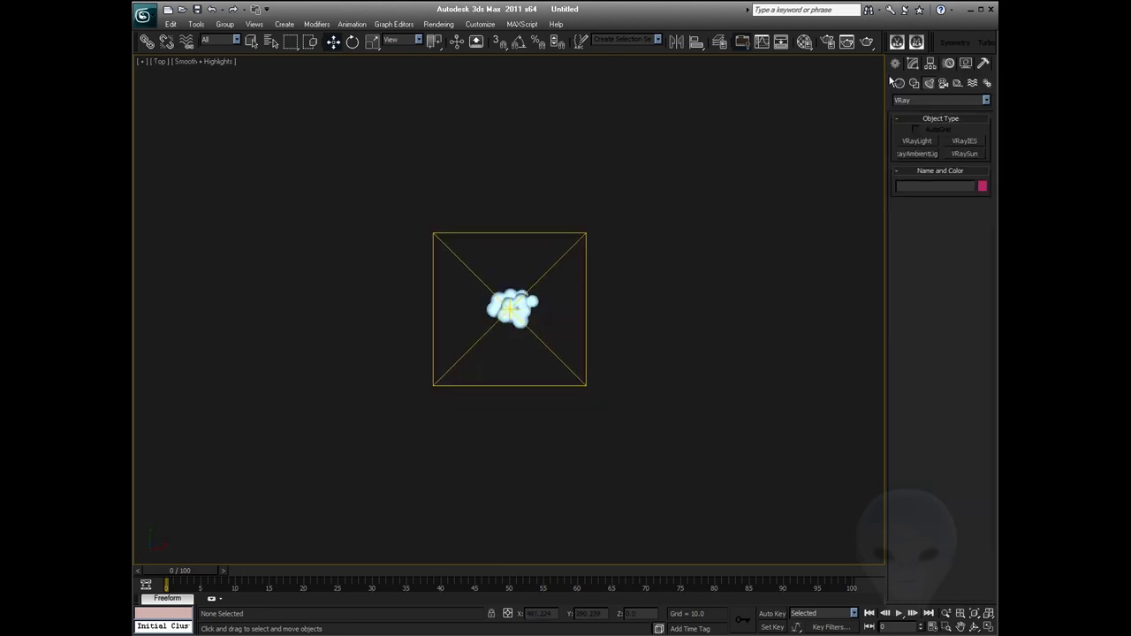
scroll(824, 205, "up", 2)
left_click(921, 99)
left_click(917, 119)
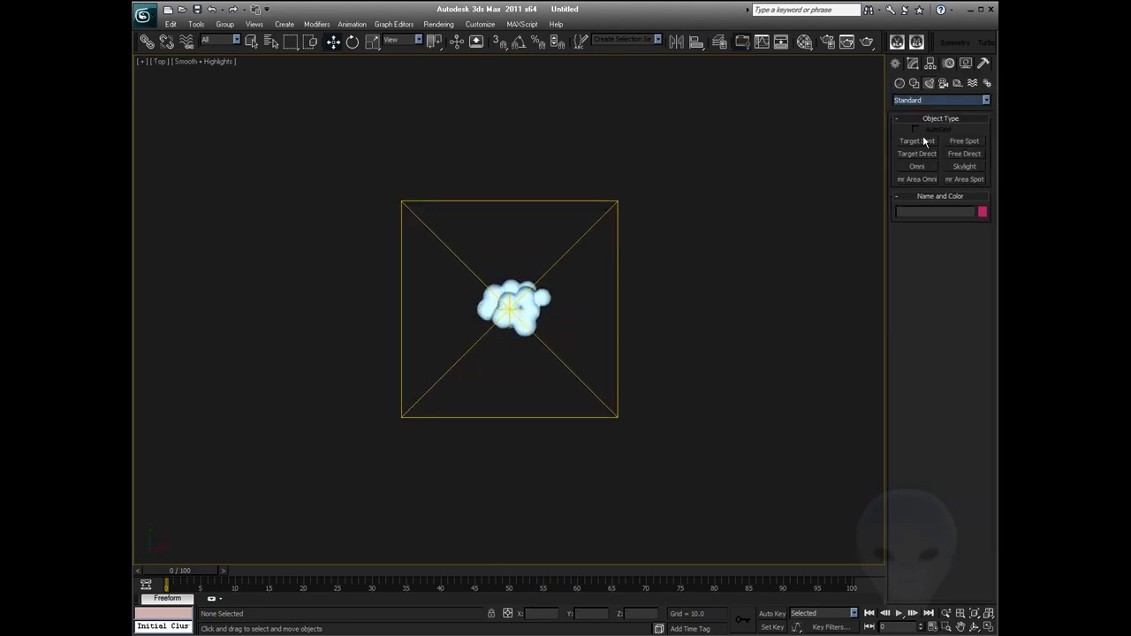
left_click(916, 154)
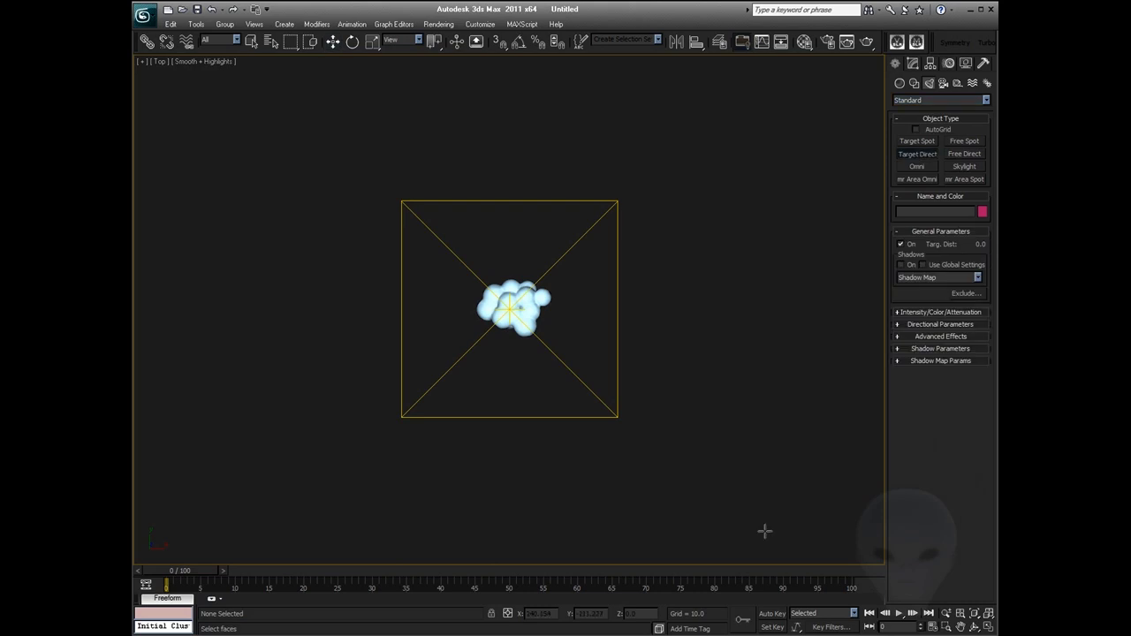
left_click_drag(795, 530, 512, 309)
Move the directional light's source in the Top view to about X 218, Y -234
left_click(332, 42)
middle_click_drag(782, 376, 697, 288)
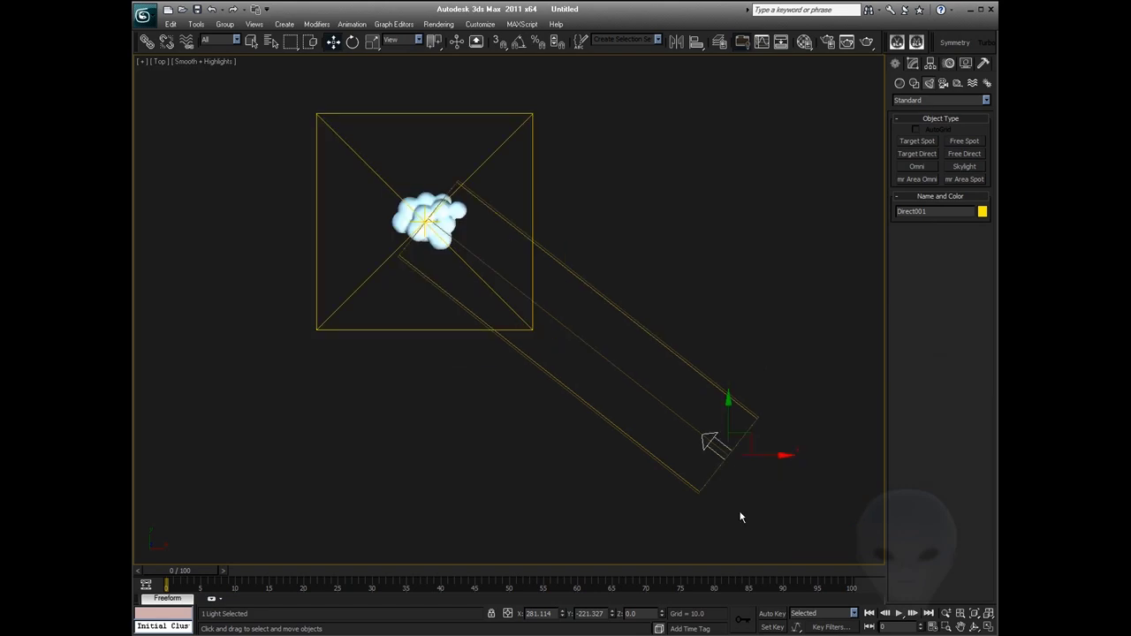
left_click(742, 446)
left_click(740, 447)
left_click_drag(737, 444, 681, 447)
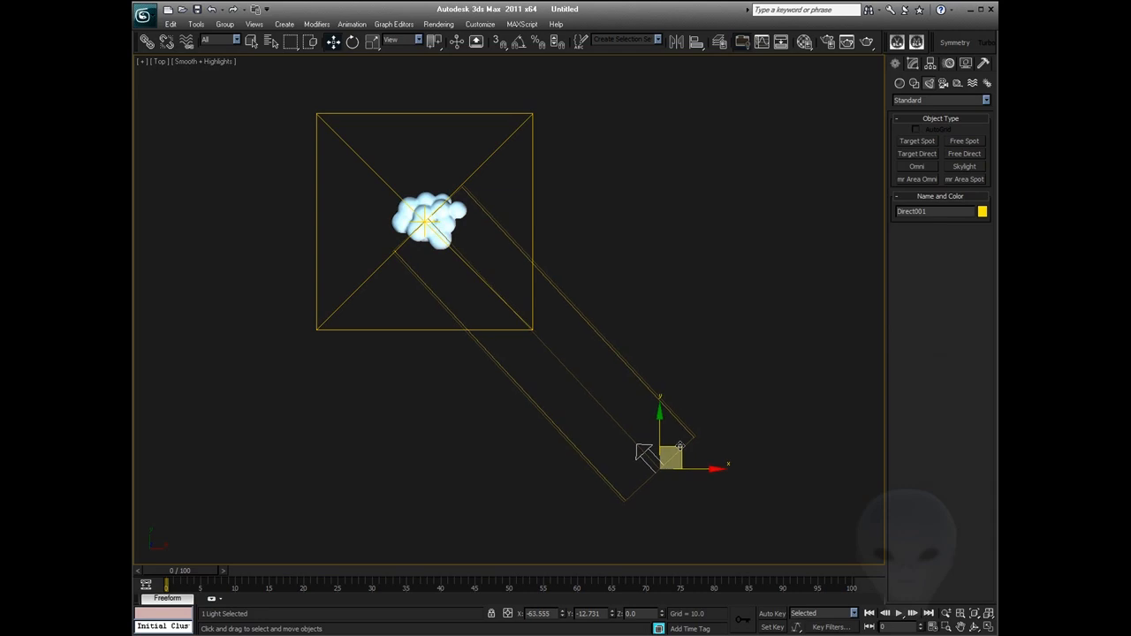
Enable shadows on the directional light, set their type to VRayShadow, and collapse the VRayShadows parameters
left_click(912, 63)
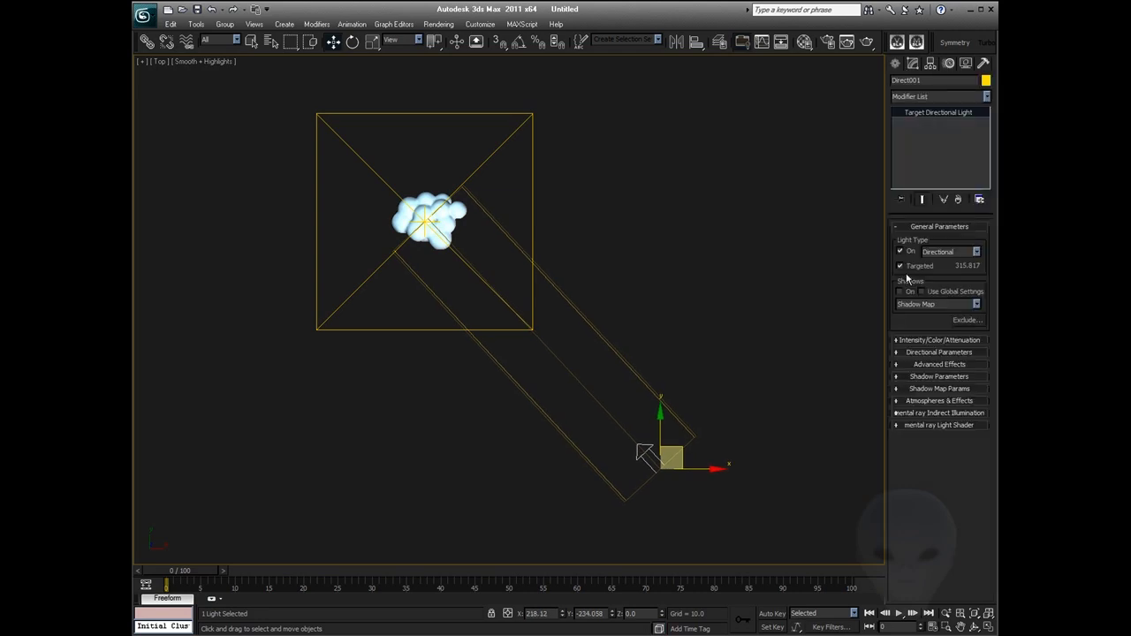
left_click(901, 291)
left_click(936, 304)
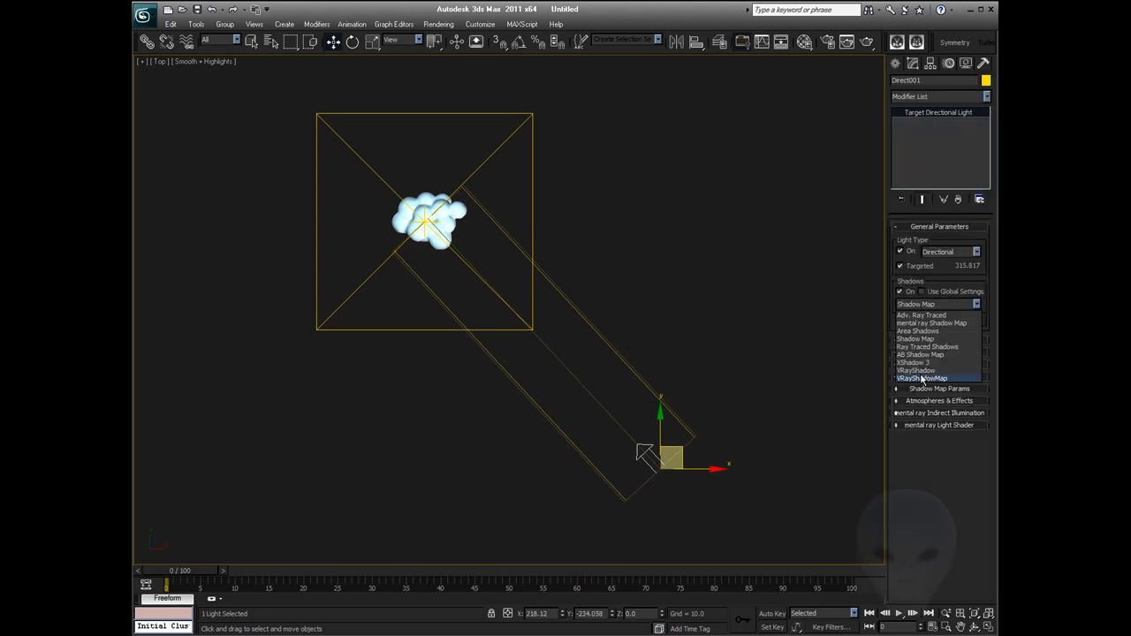
left_click(915, 368)
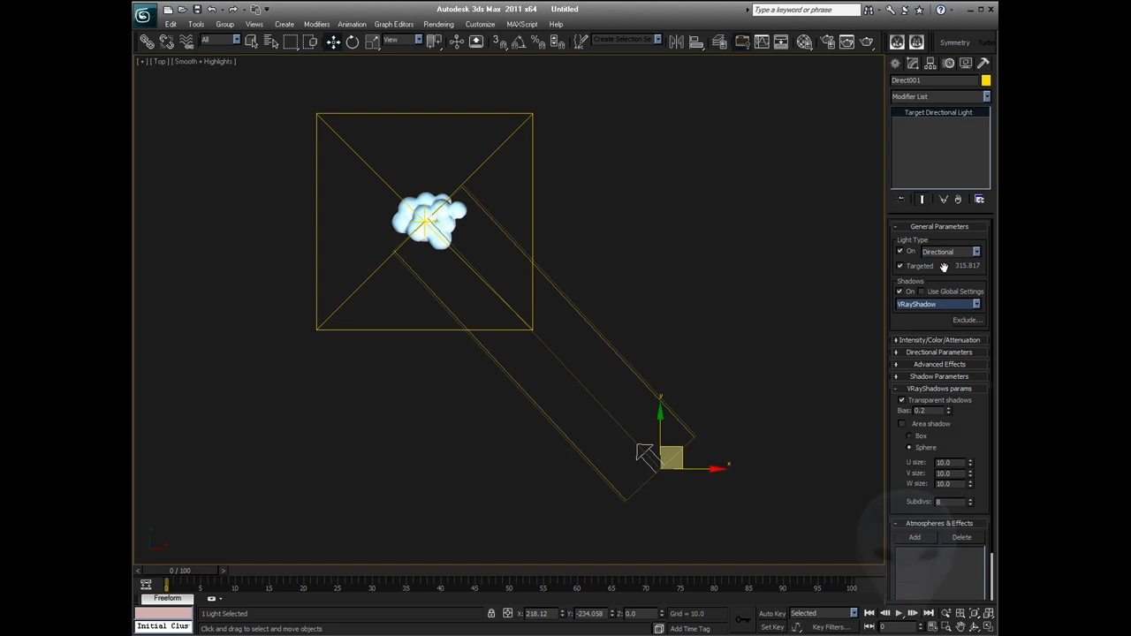
left_click(937, 390)
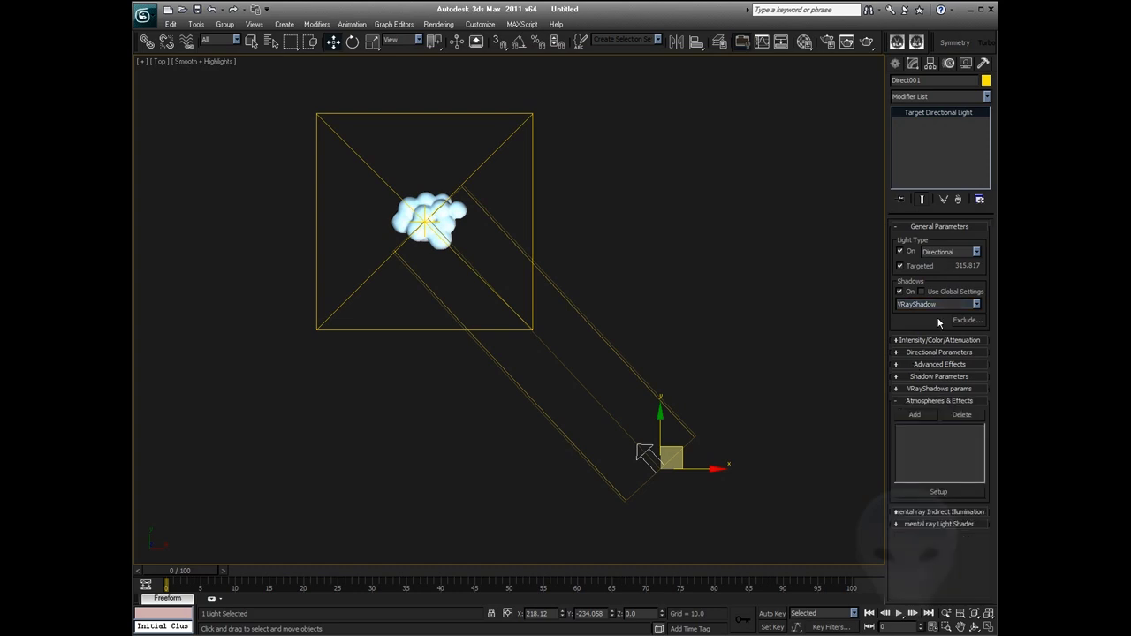
Set the directional light's intensity multiplier to 2
left_click(930, 340)
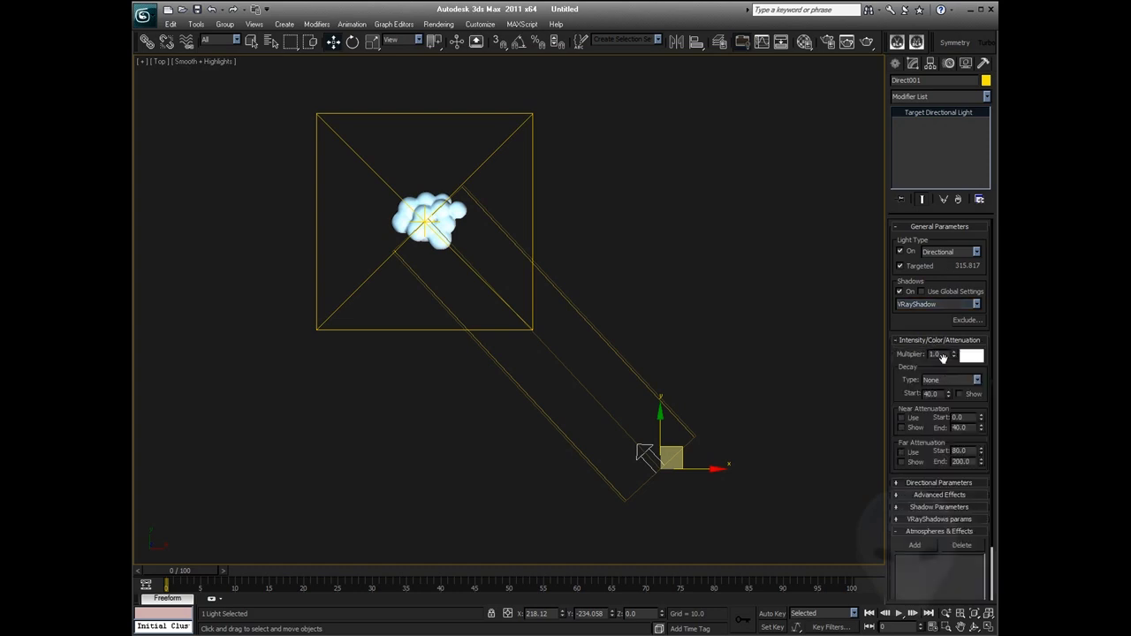
double_click(944, 356)
type("2")
key("Return")
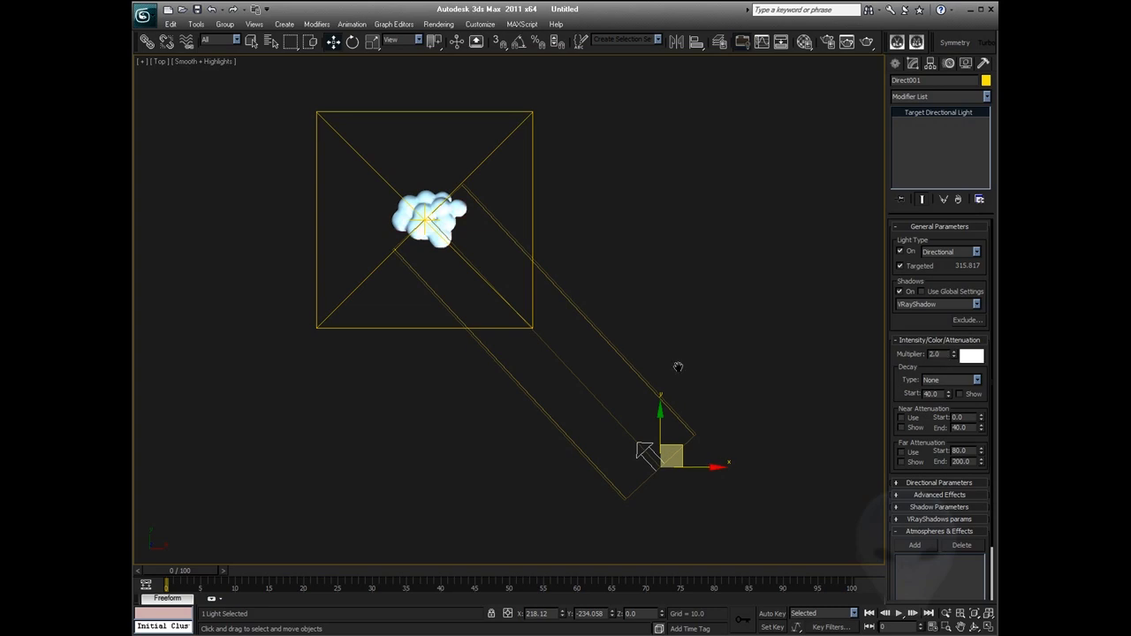
Set the directional light's color to a pale warm yellow, RGB 255, 246, 220
left_click(969, 357)
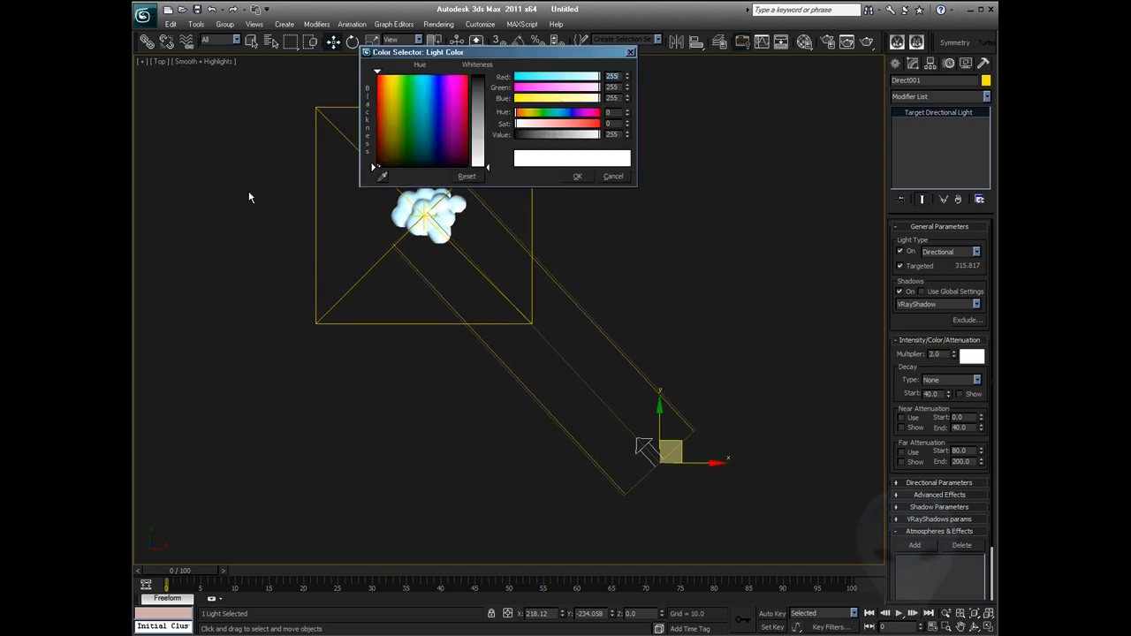
left_click(388, 76)
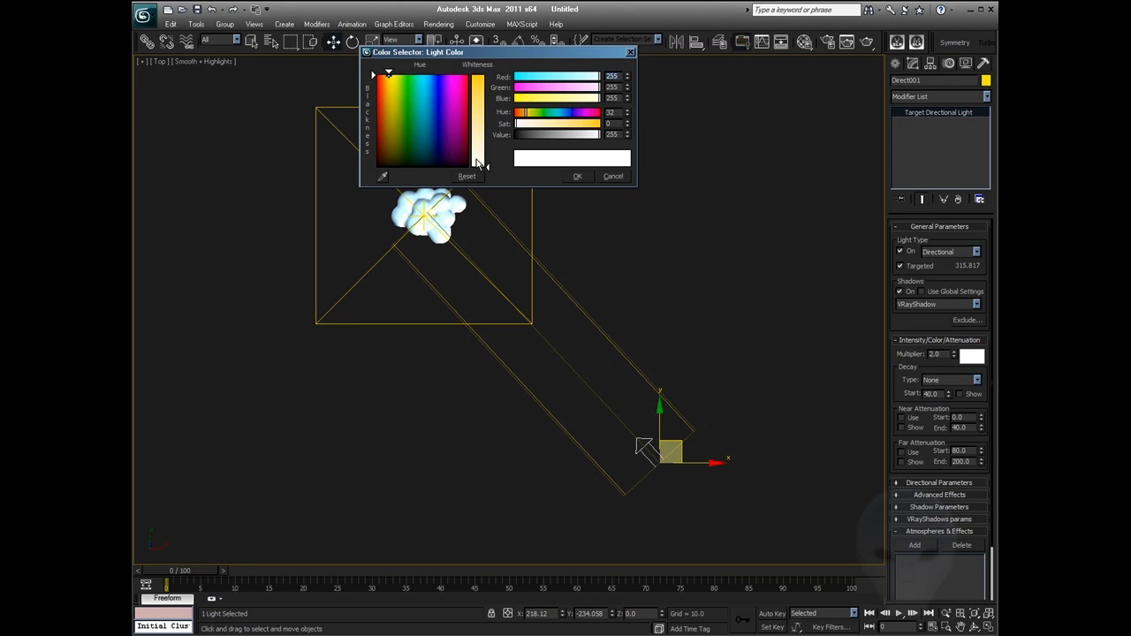
left_click_drag(478, 162, 481, 156)
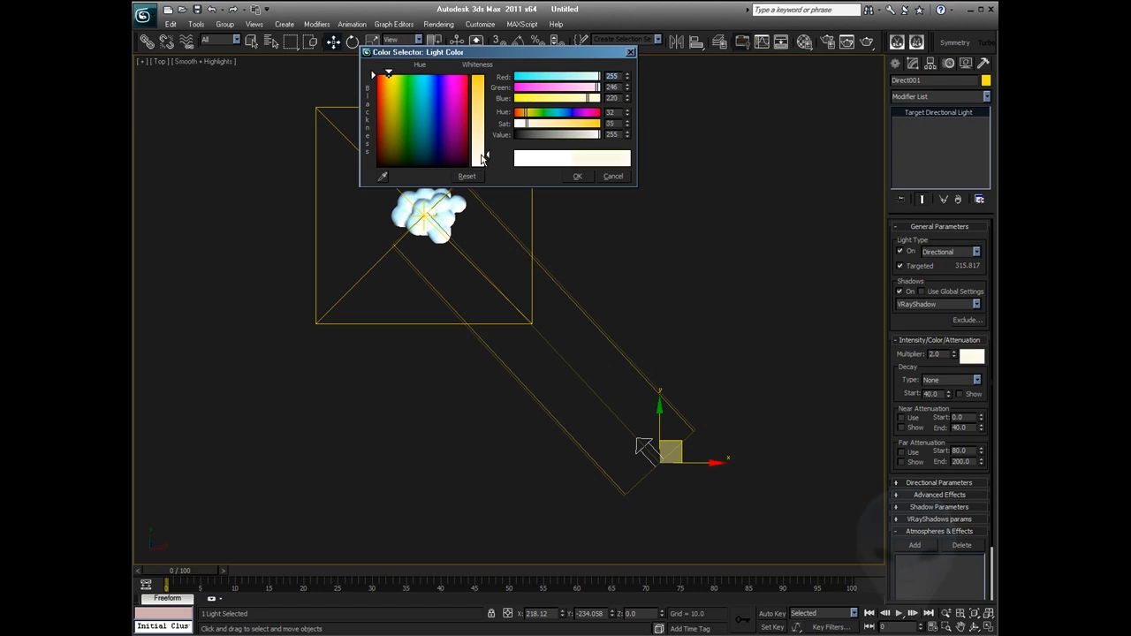
left_click(575, 176)
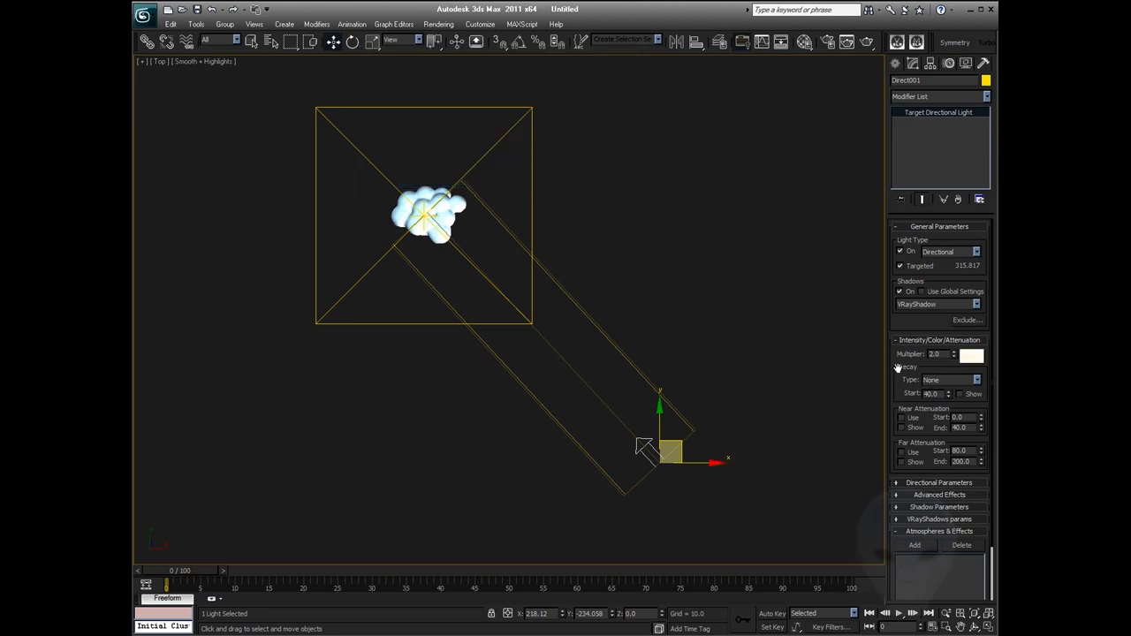
In the Perspective view, raise the directional light's source well above the cluster so it shines down at an angle
middle_click_drag(590, 392, 620, 421)
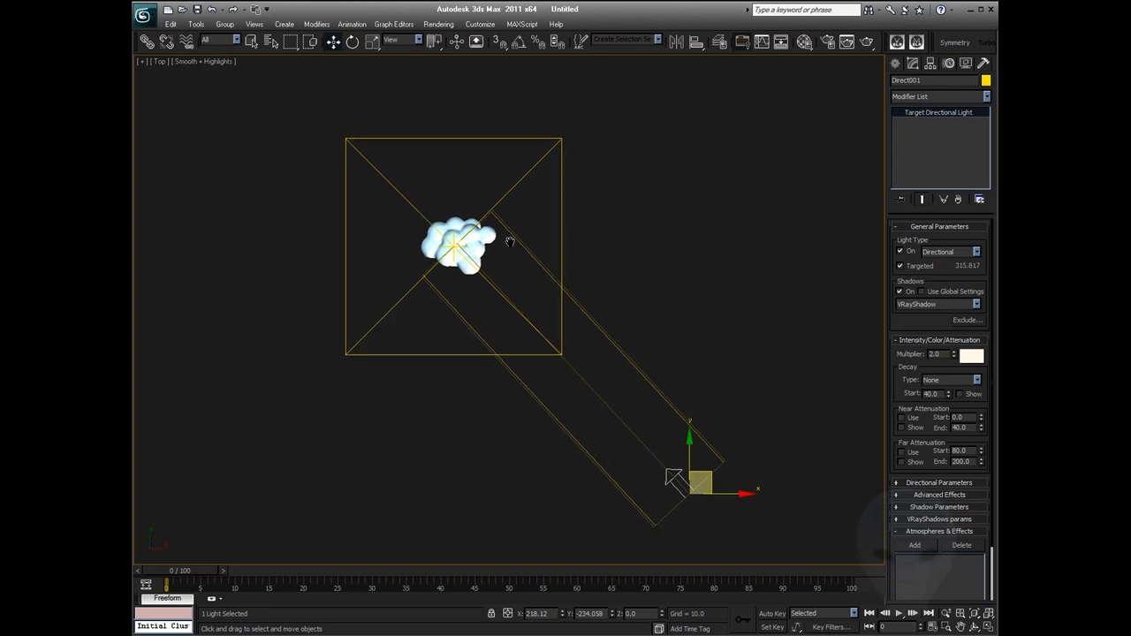
scroll(510, 241, "up", 3)
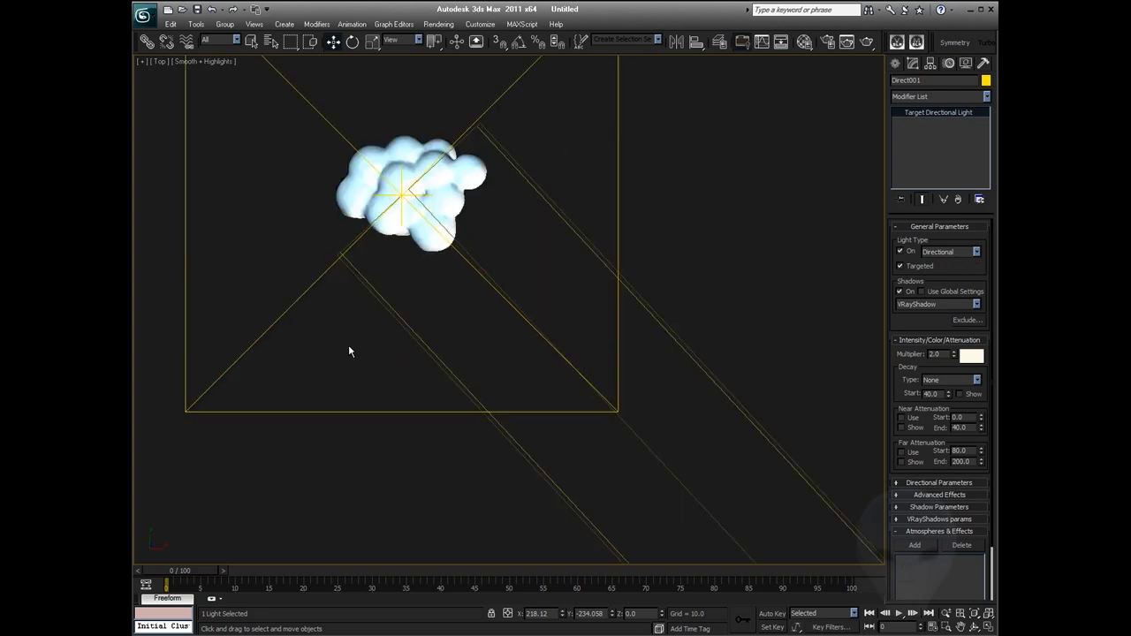
middle_click_drag(706, 445, 684, 406)
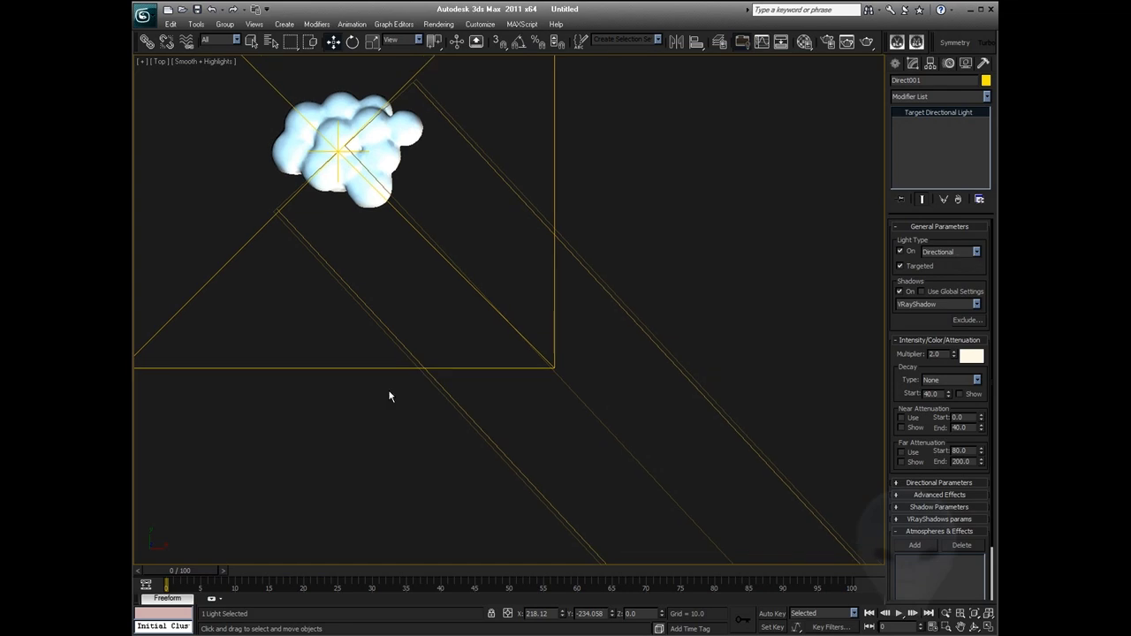
scroll(576, 398, "down", 2)
key("p")
key("ctrl+r")
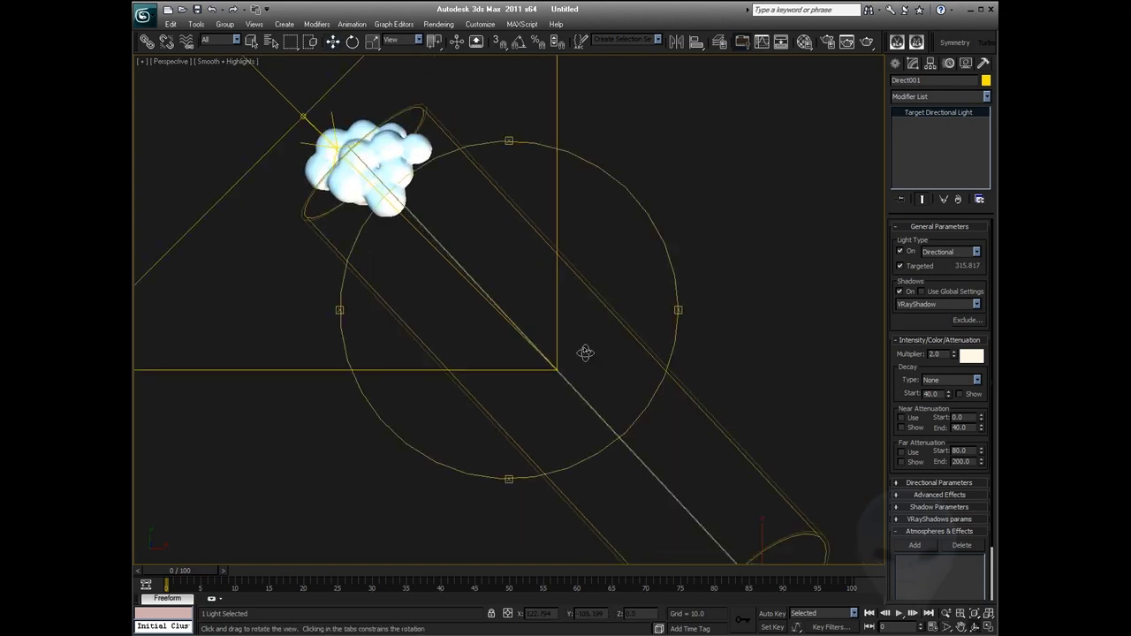
left_click_drag(585, 353, 450, 257)
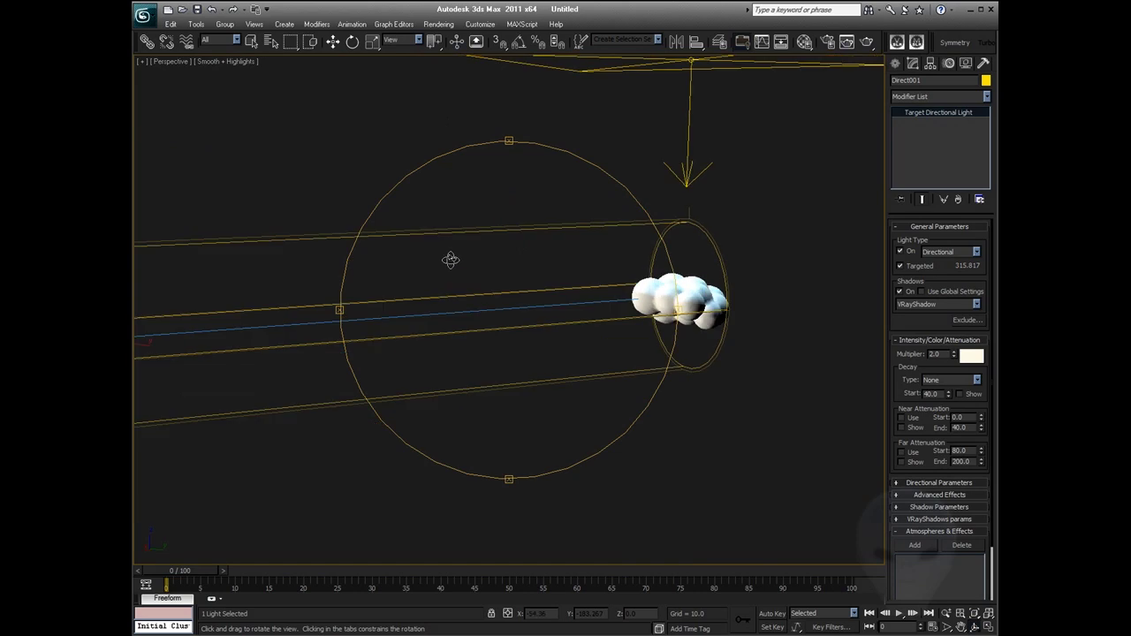
left_click_drag(487, 333, 382, 179)
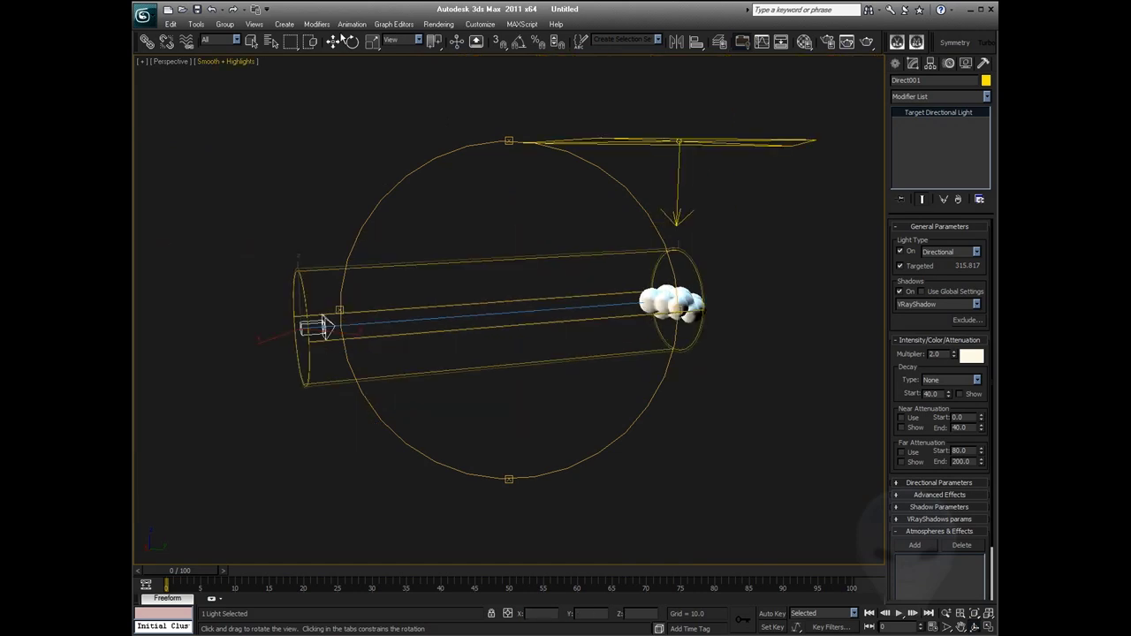
key("w")
left_click_drag(324, 327, 309, 110)
Frame the sphere cluster in the Perspective view and test-render it from the side and from underneath
key("ctrl+r")
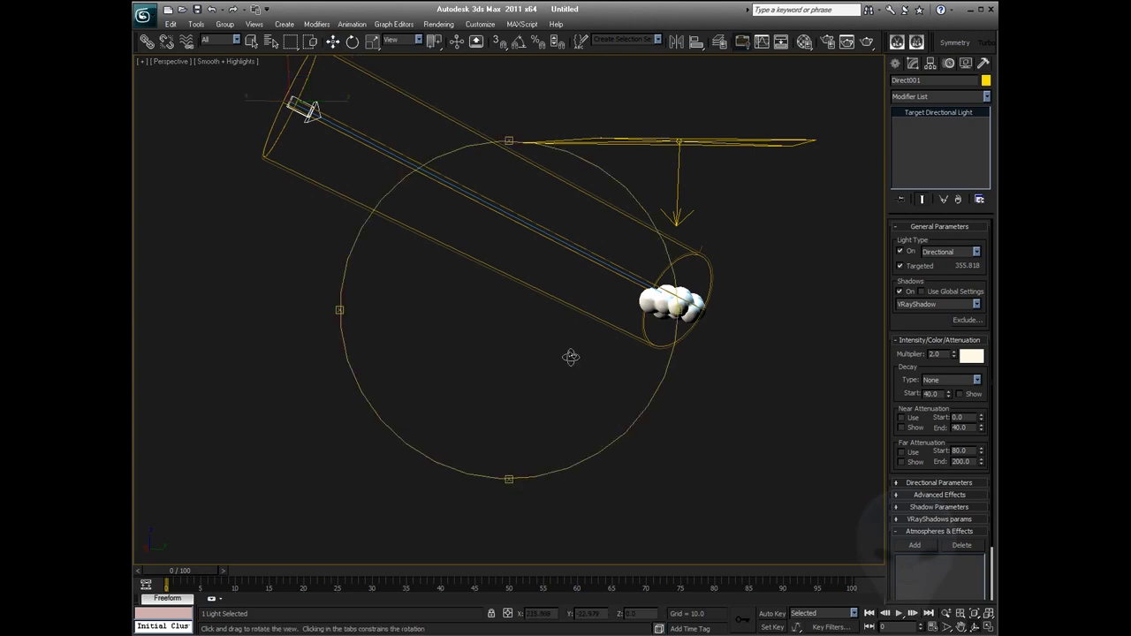
left_click_drag(570, 356, 550, 398)
right_click(615, 323)
left_click(536, 323)
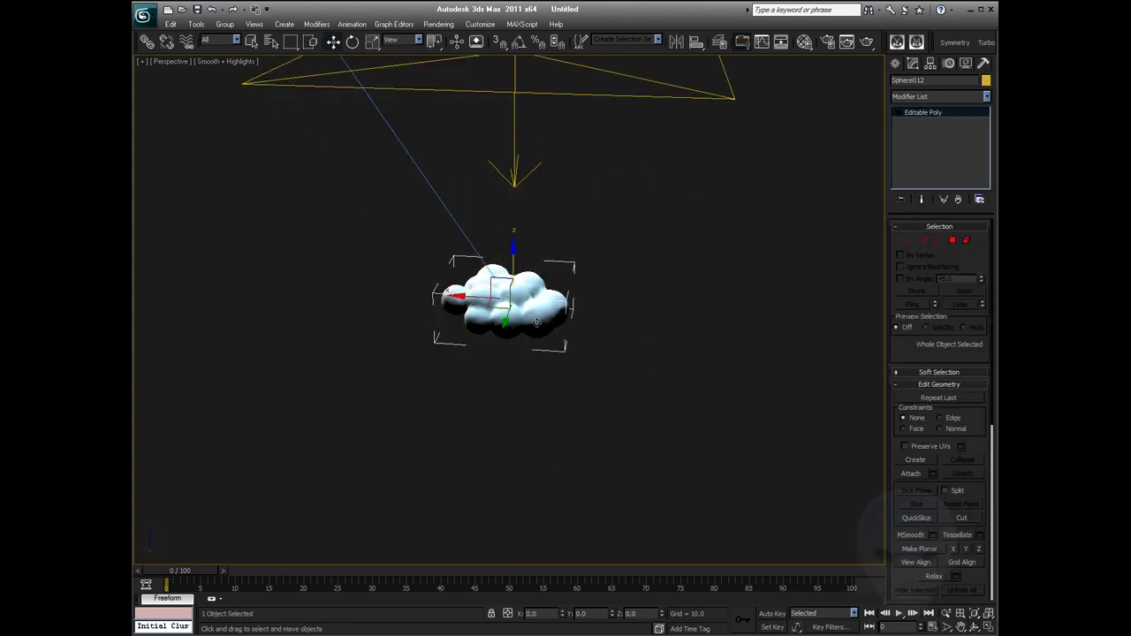
key("z")
key("ctrl+r")
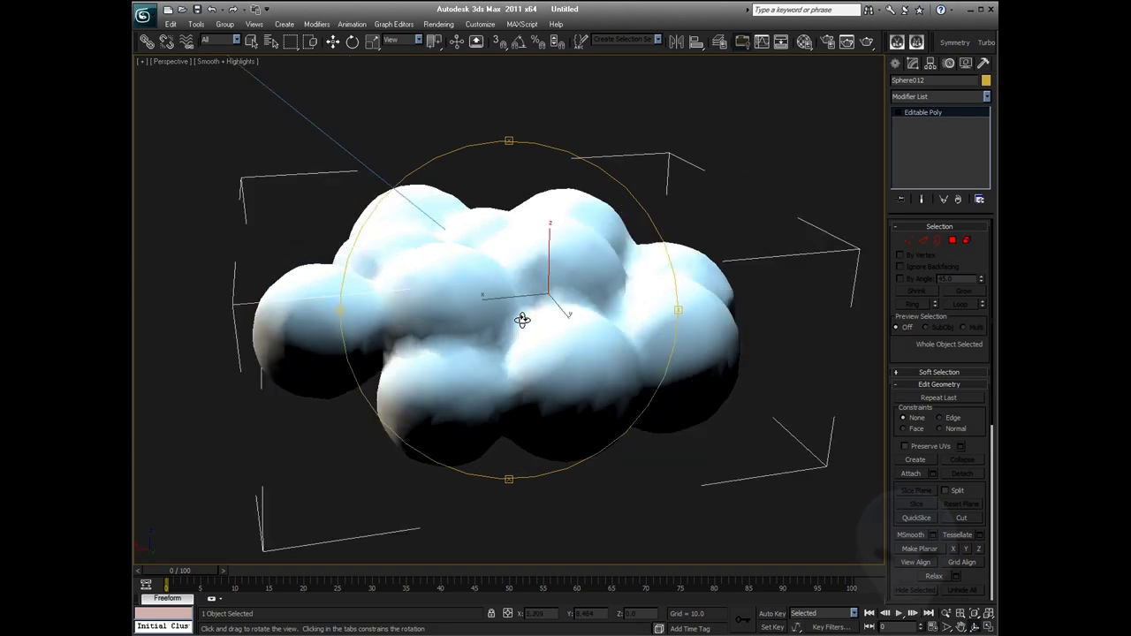
left_click_drag(523, 320, 557, 313)
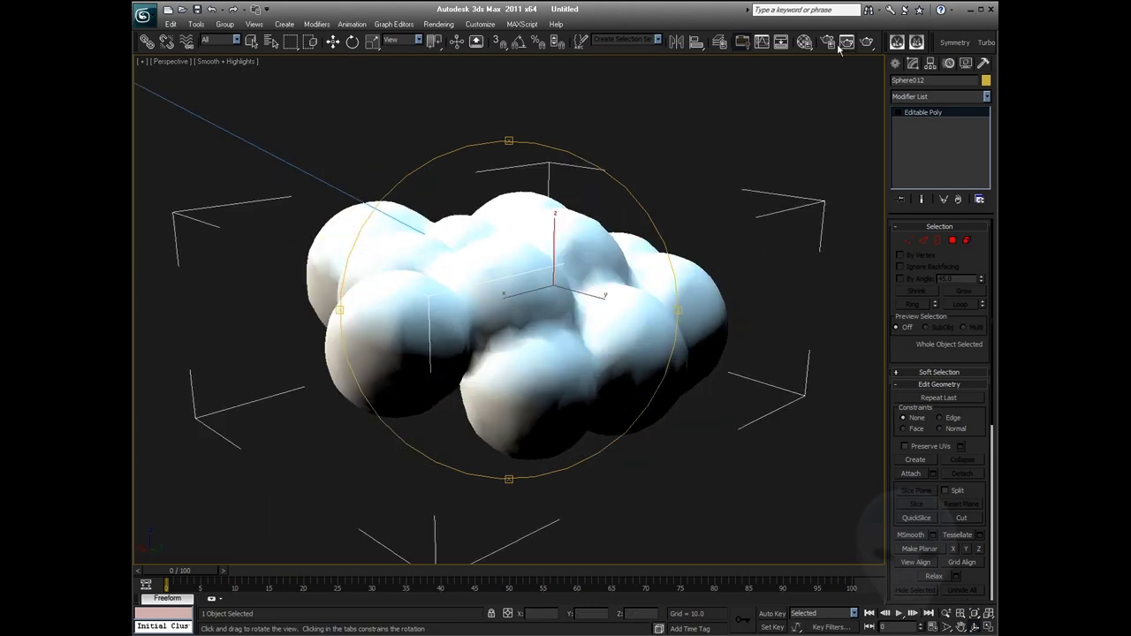
left_click(865, 43)
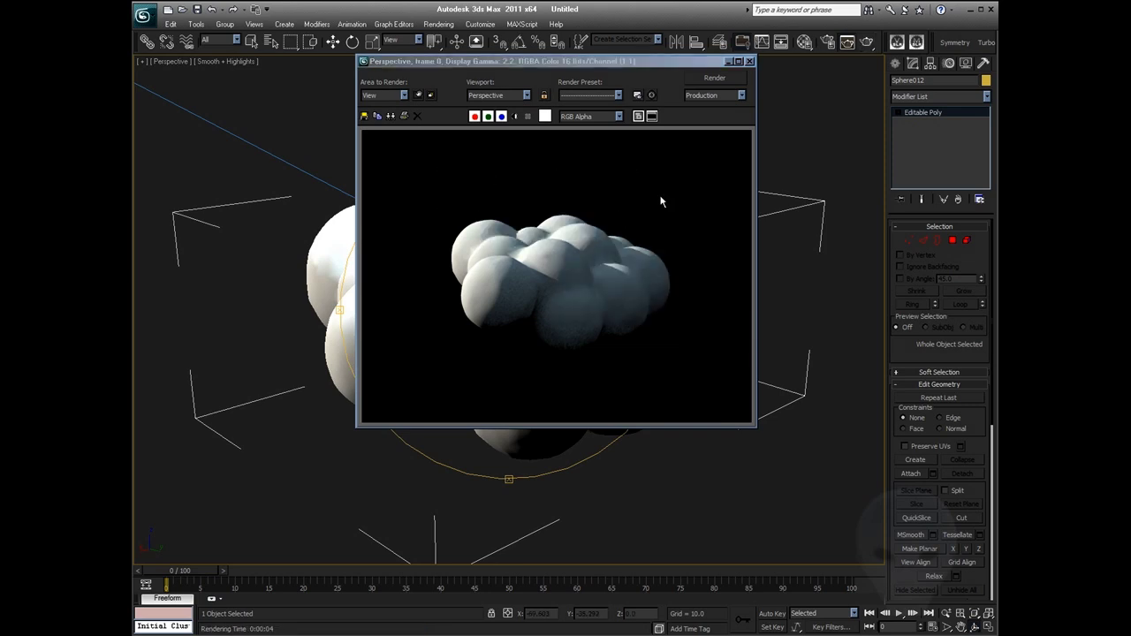
left_click(750, 62)
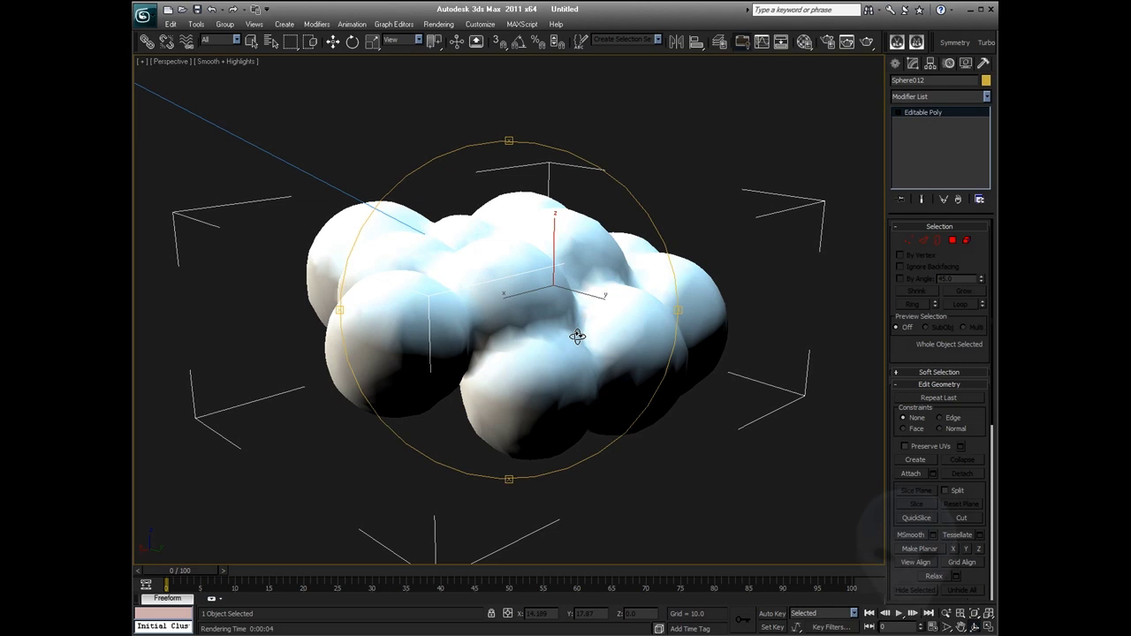
mouse_move(526, 288)
middle_mouse_down("alt")
mouse_move(525, 189)
mouse_move(760, 75)
middle_mouse_up("alt")
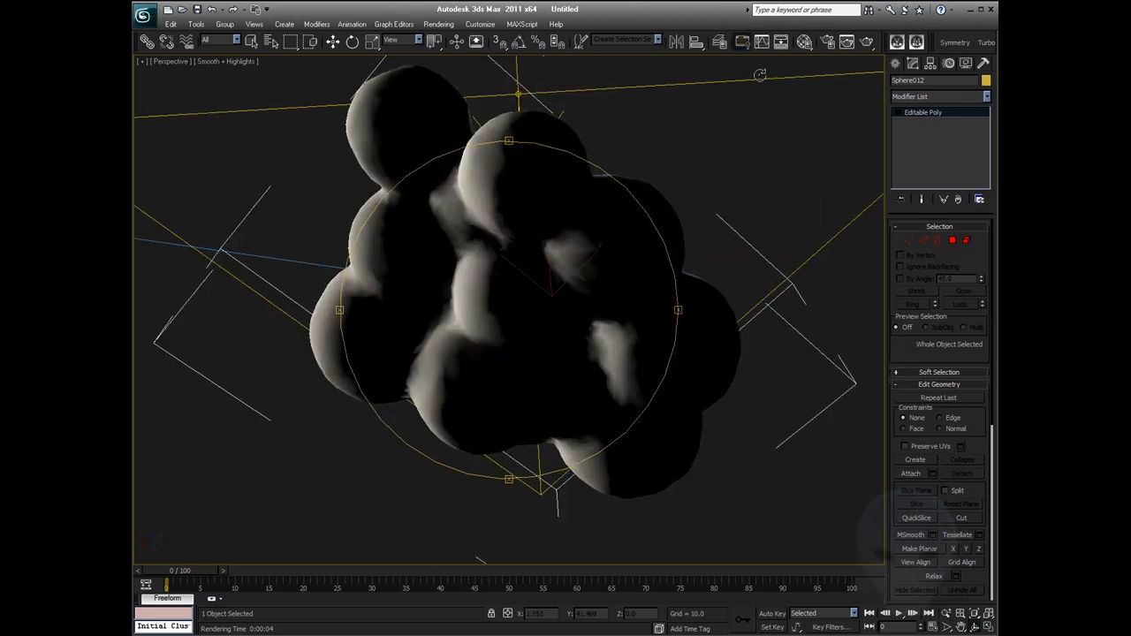
left_click(866, 41)
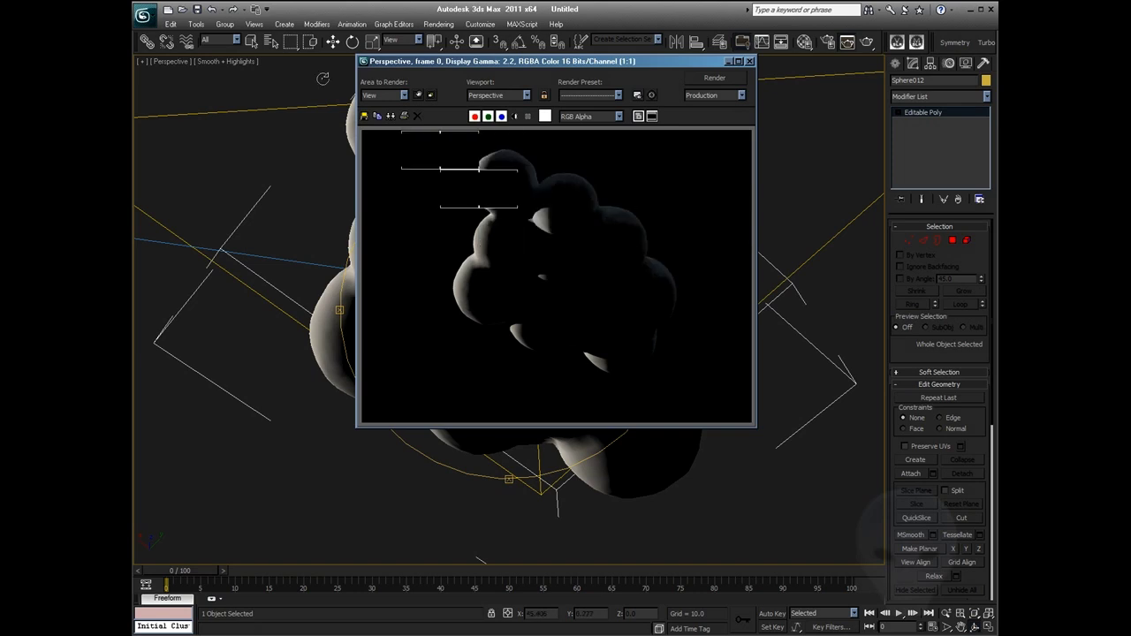
Turn on V-Ray indirect illumination (GI) in the render setup
left_click(439, 25)
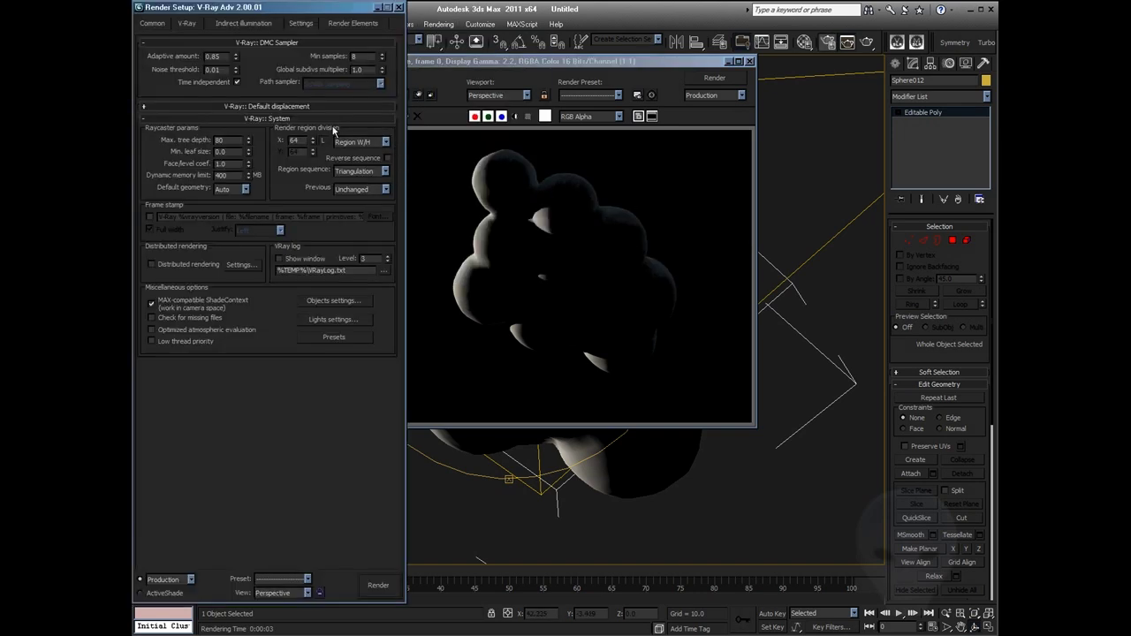
left_click(243, 23)
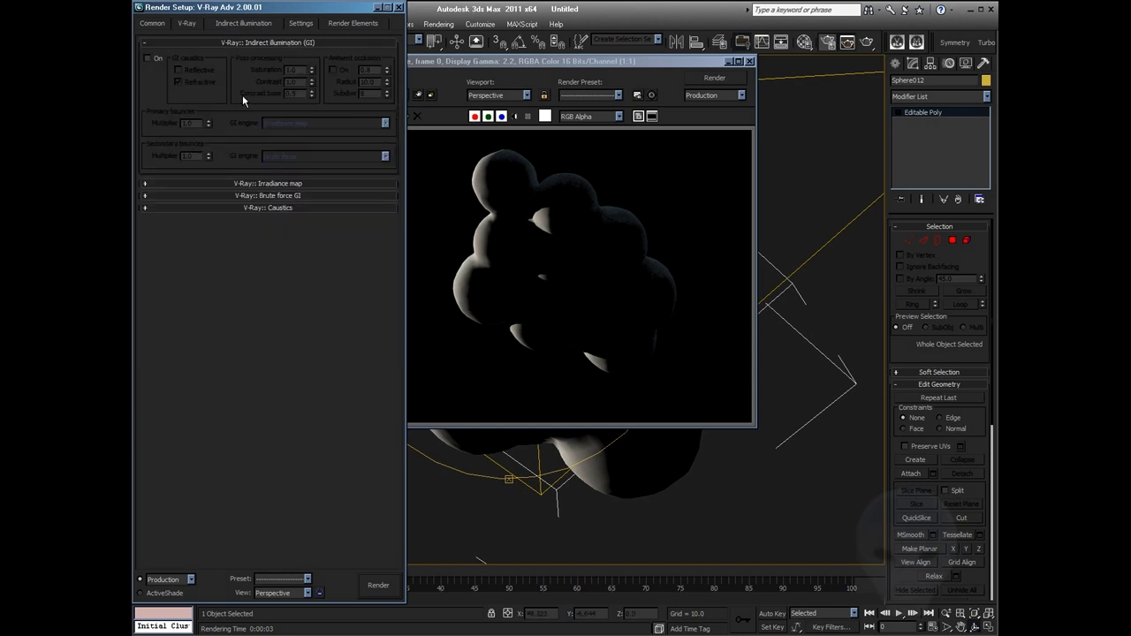
left_click(147, 59)
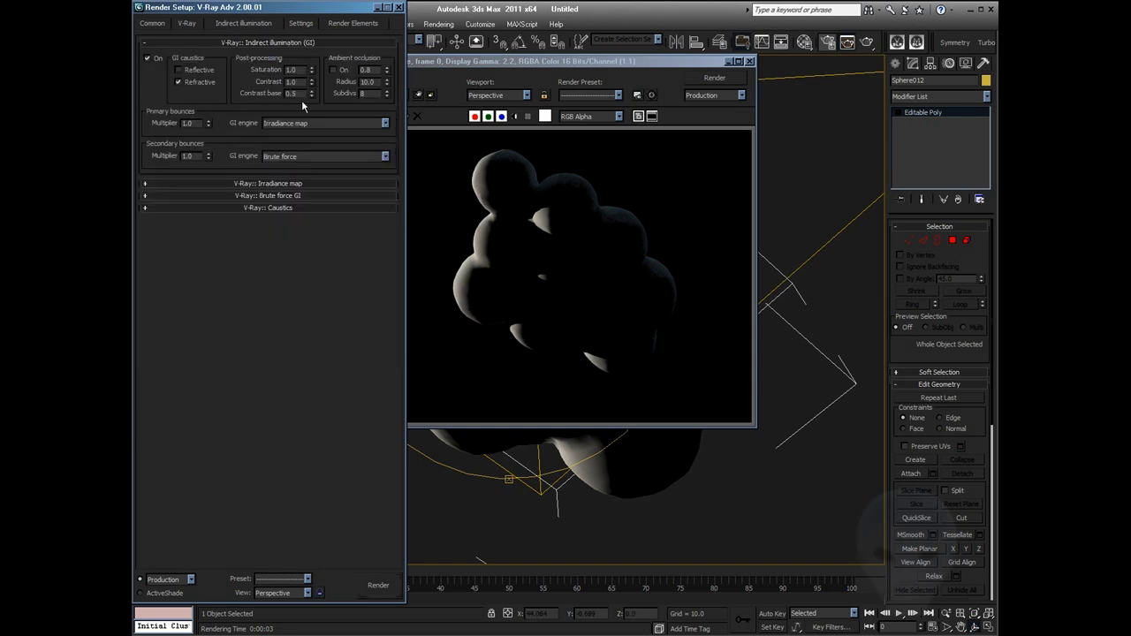
Use the V-Ray GI environment (skylight) override with a multiplier of 0.17 and test-render the underside of the cluster
left_click(188, 24)
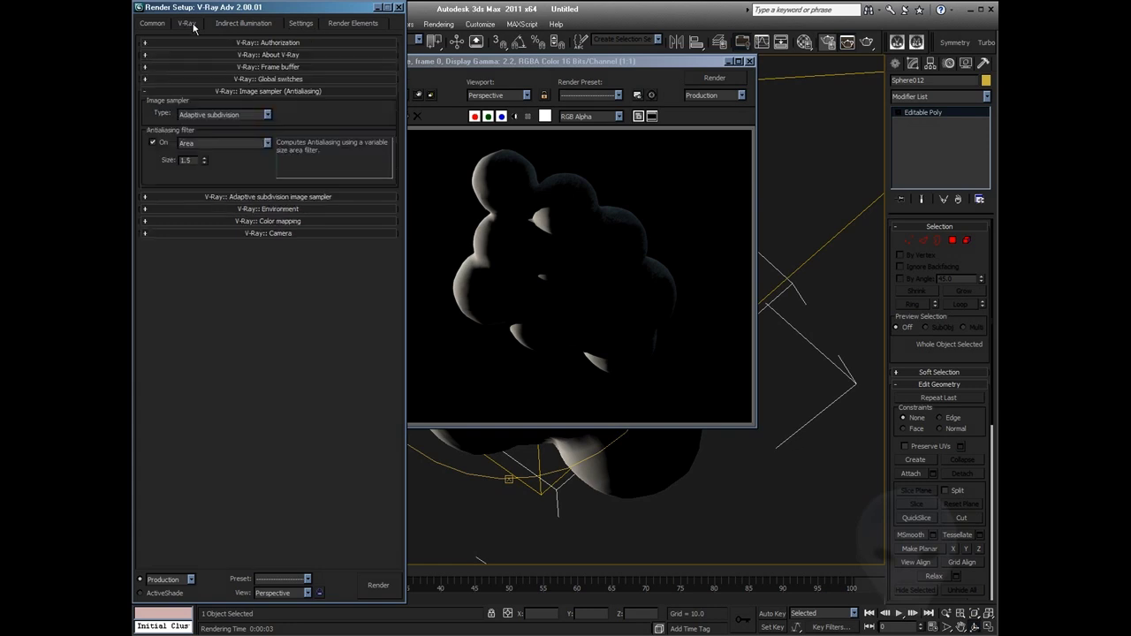
left_click(258, 211)
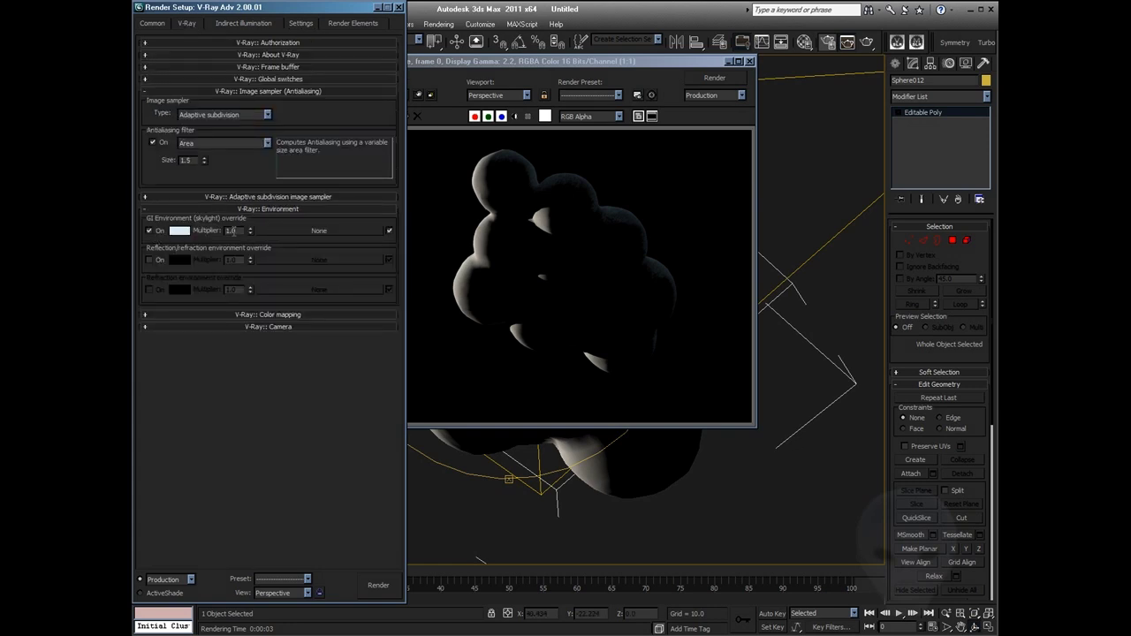
left_click_drag(250, 231, 254, 281)
left_click(712, 80)
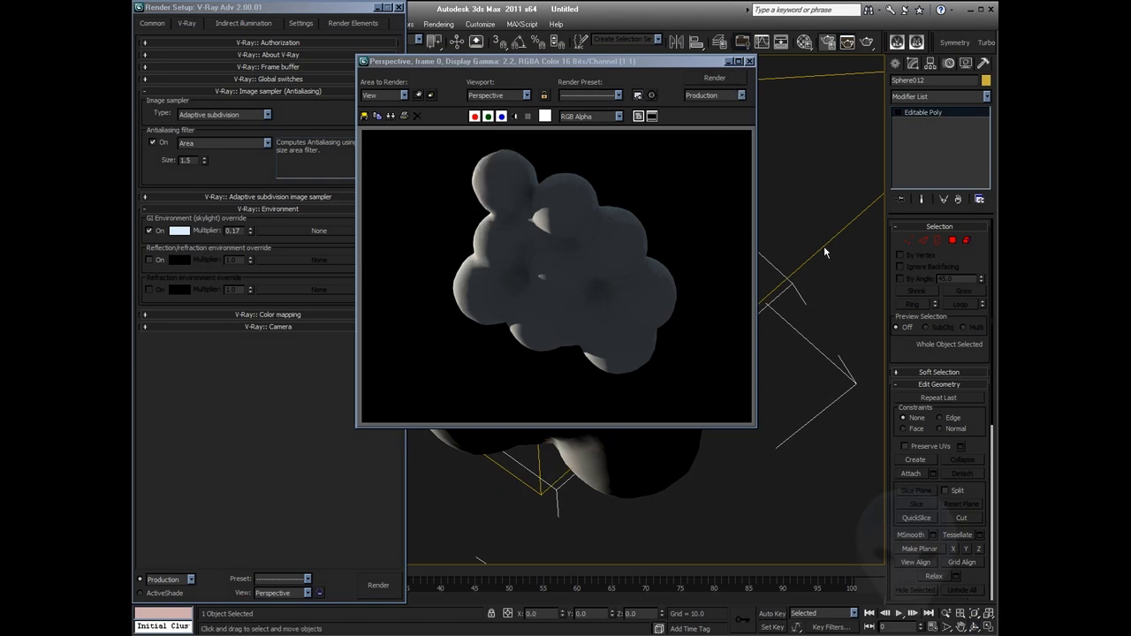
left_click(749, 61)
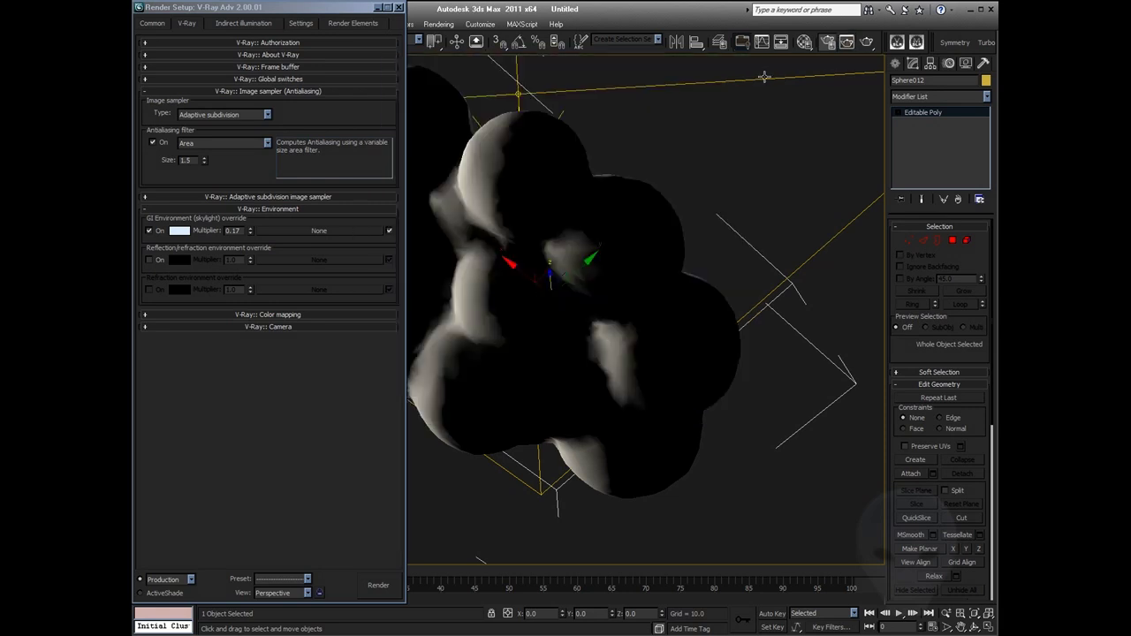
Copy the VRayLight's blue color to the GI environment (skylight) override color
left_click(764, 77)
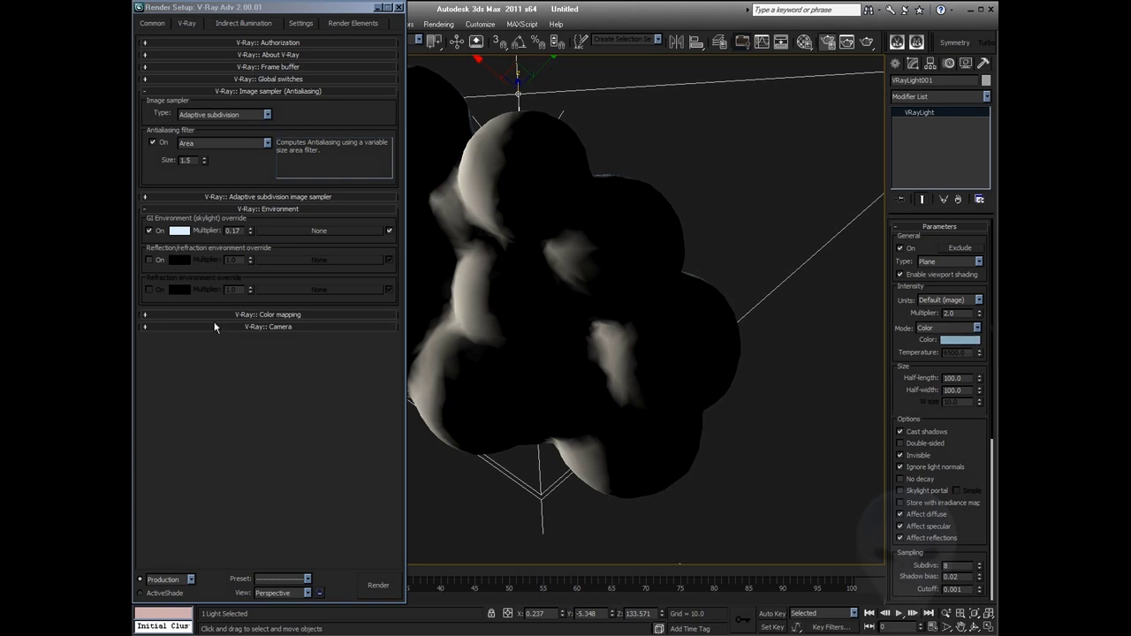
right_click(169, 232)
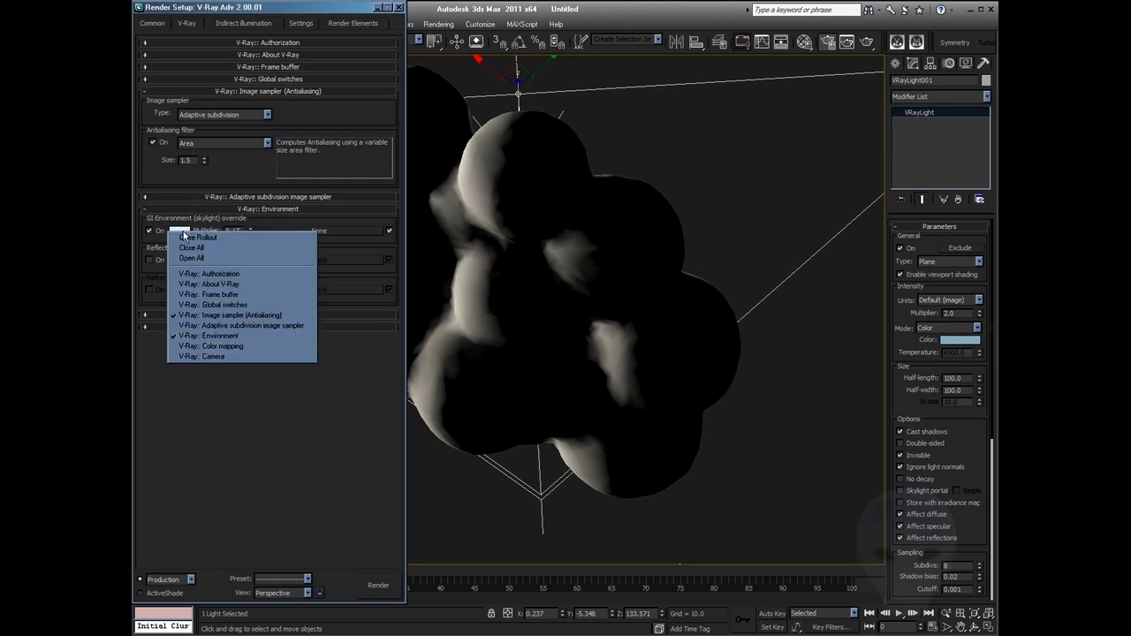
right_click(182, 225)
right_click(180, 230)
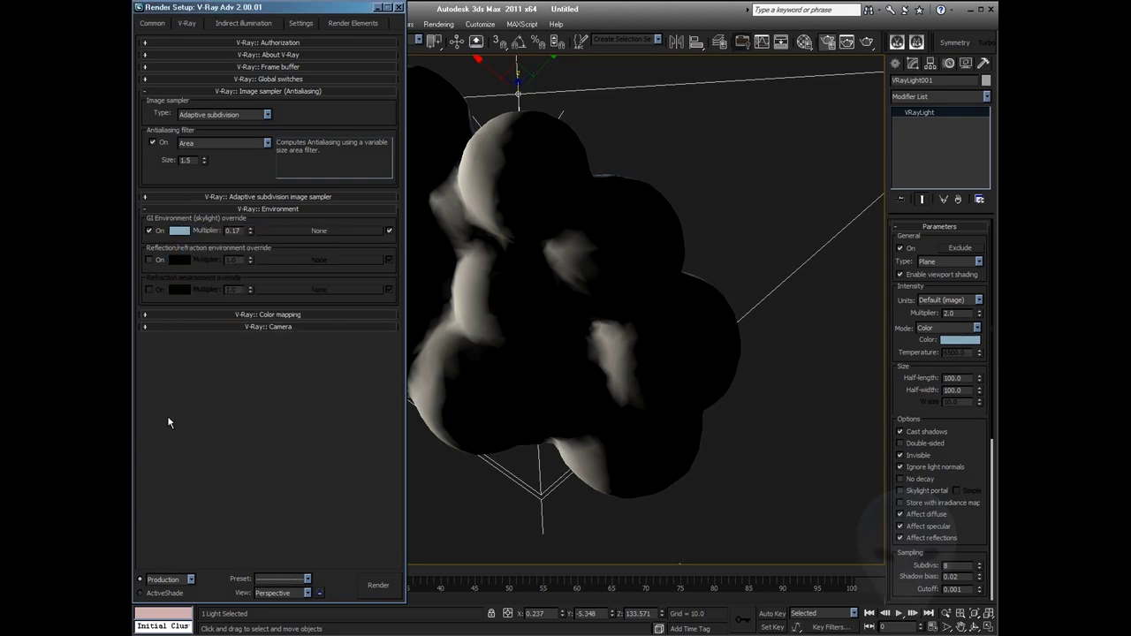
Set the render output size to 320x240
middle_click_drag(586, 262, 573, 300, "alt")
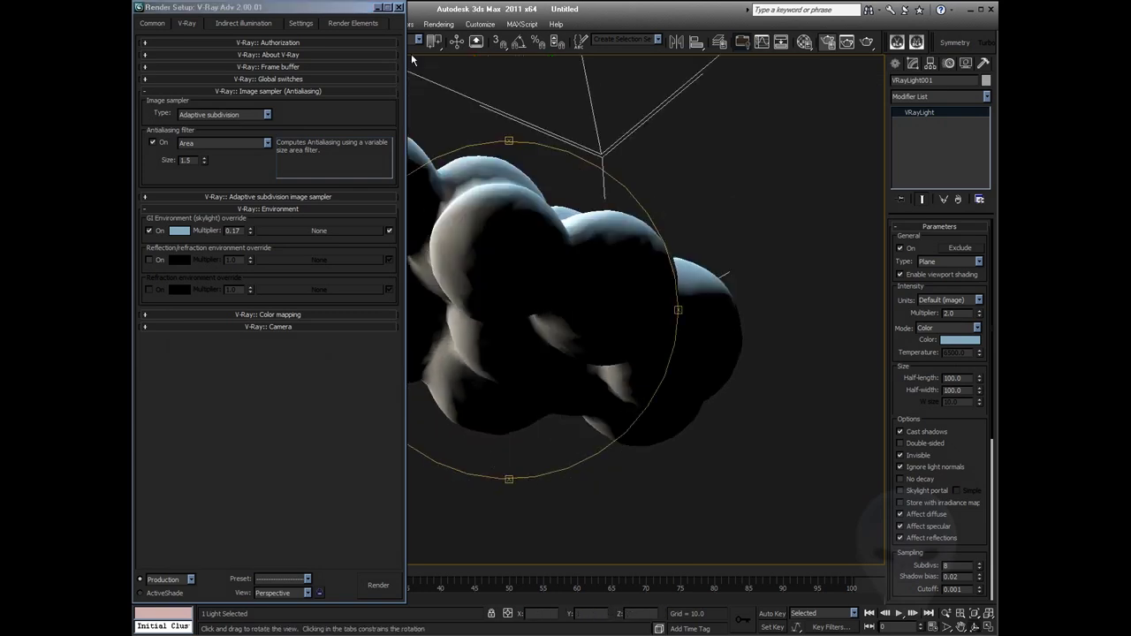
left_click(168, 29)
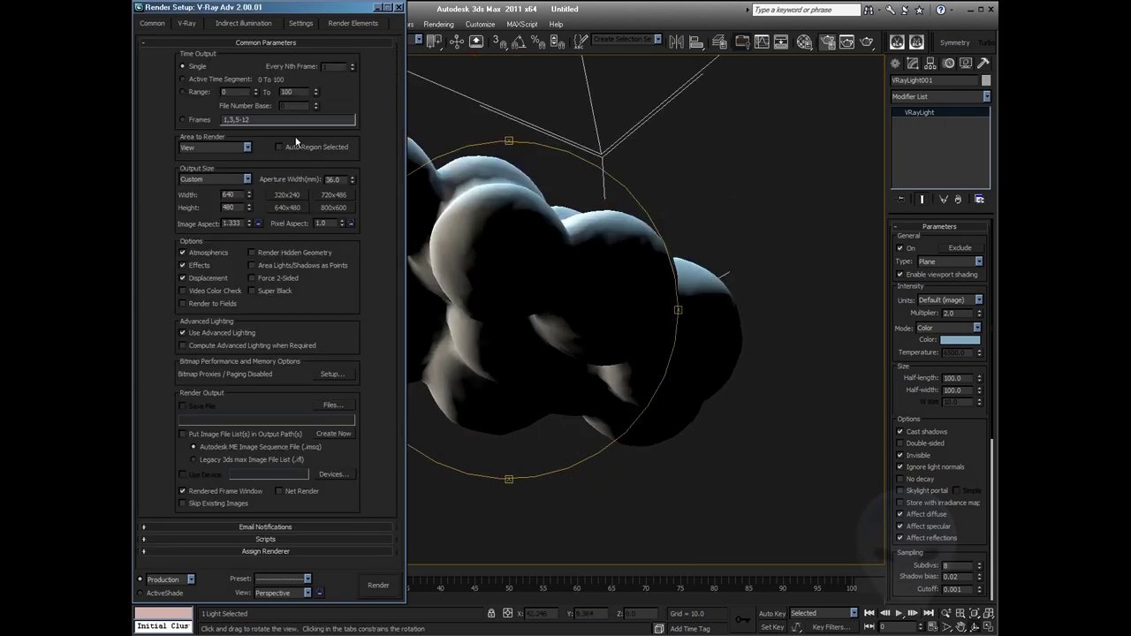
left_click(287, 194)
Test-render the cluster from its shaded underside and from the side lit by the directional light
left_click_drag(569, 253, 567, 250)
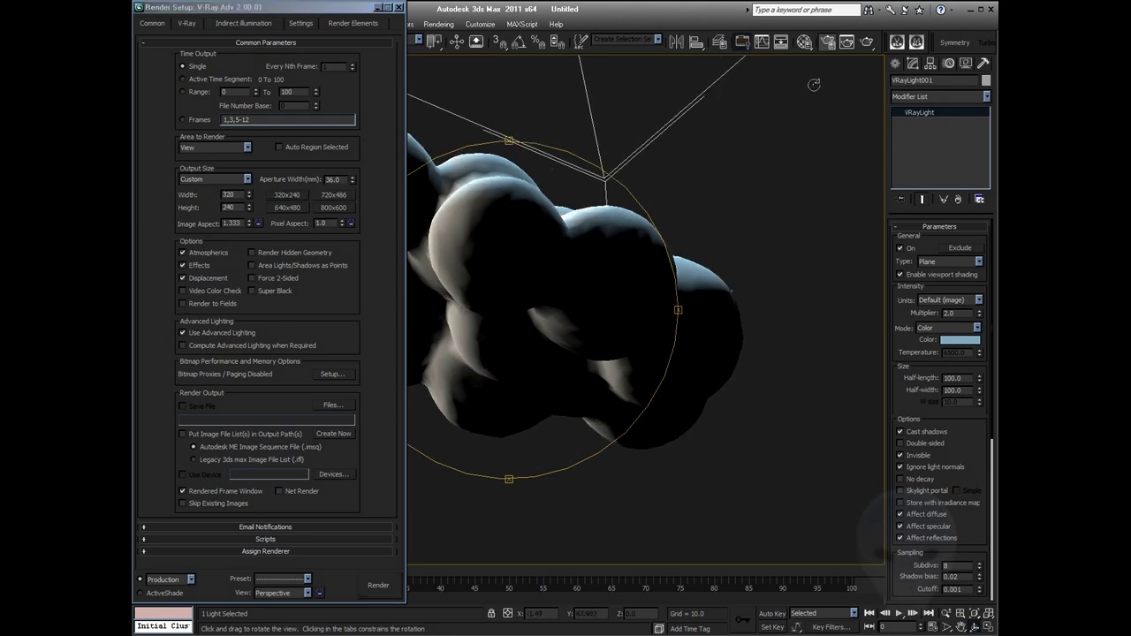
left_click(864, 46)
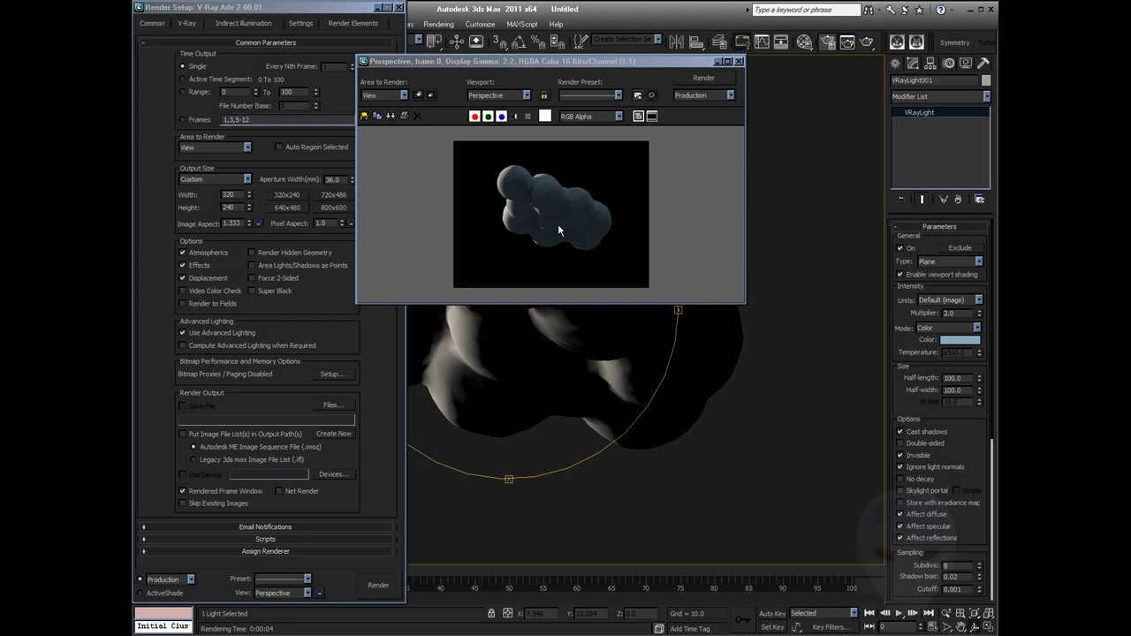
left_click(738, 62)
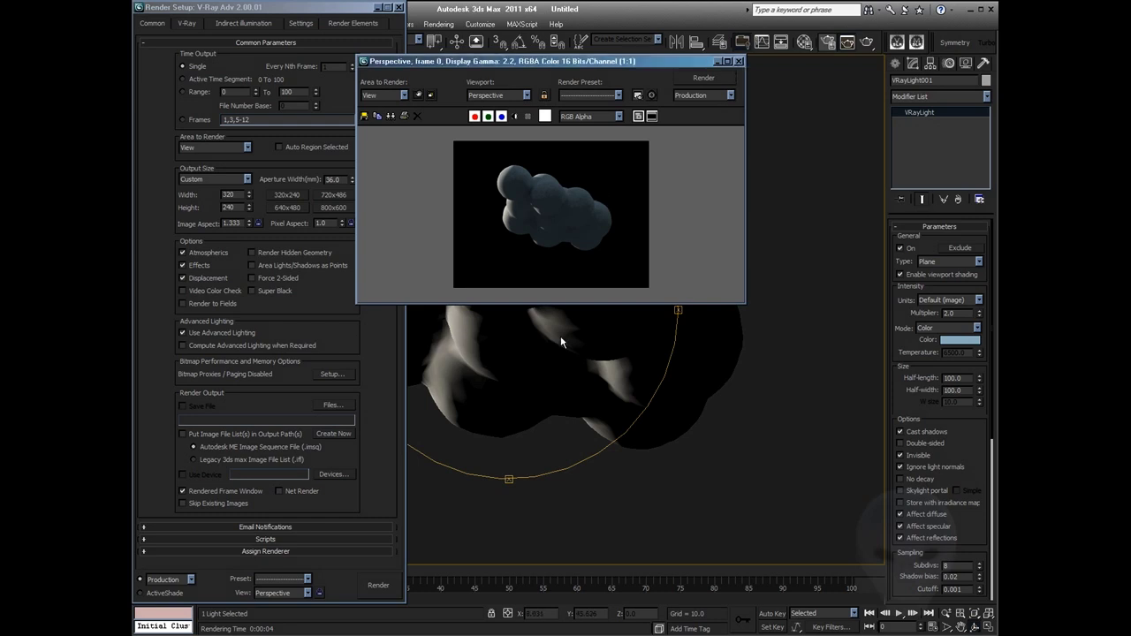
middle_click_drag(560, 336, 750, 349, "alt")
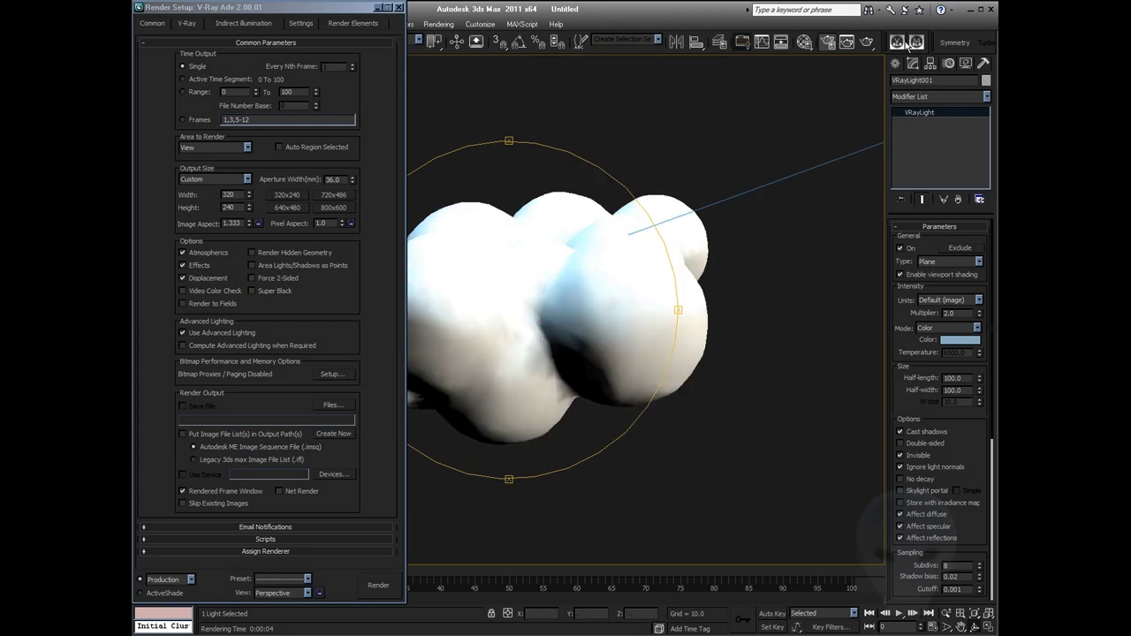
key("shift+q")
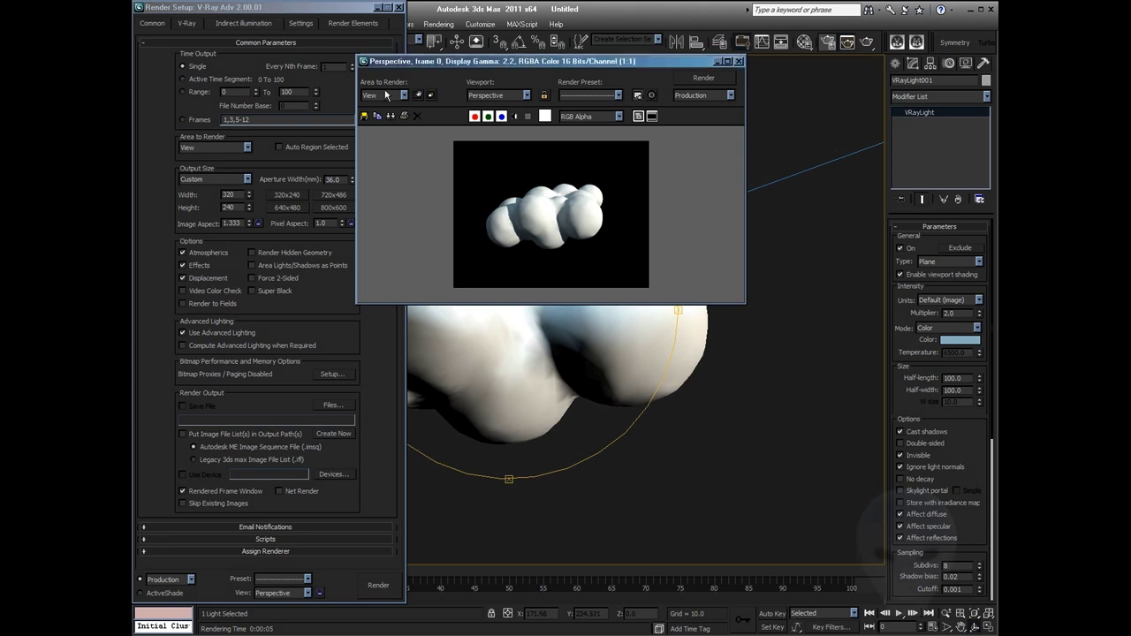
Close the test render and render settings, and examine the VRayLight and directional light placement around the cluster
left_click(739, 61)
middle_click_drag(497, 309, 411, 135, "alt")
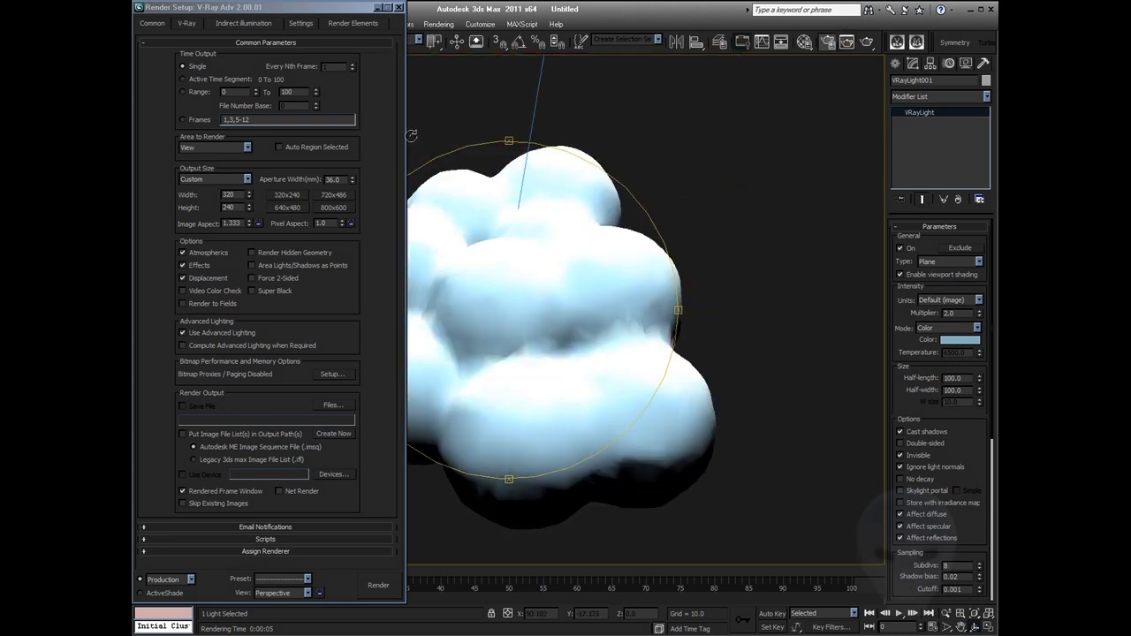
left_click(398, 7)
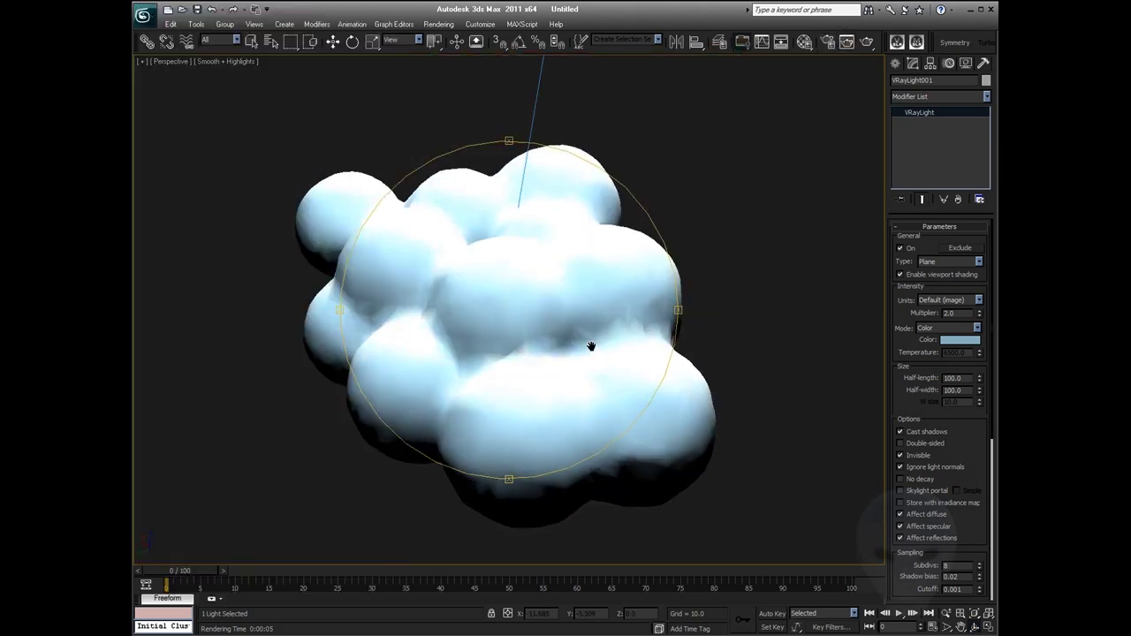
scroll(591, 346, "down", 3)
middle_click_drag(580, 345, 533, 302, "alt")
scroll(534, 302, "down", 7)
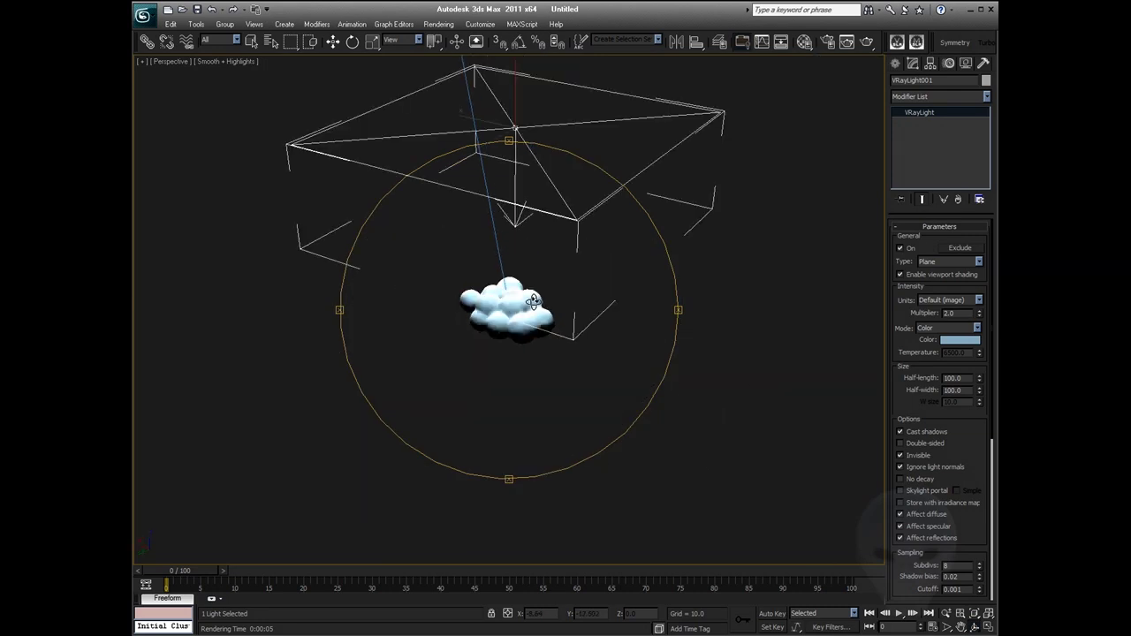
scroll(533, 302, "down", 5)
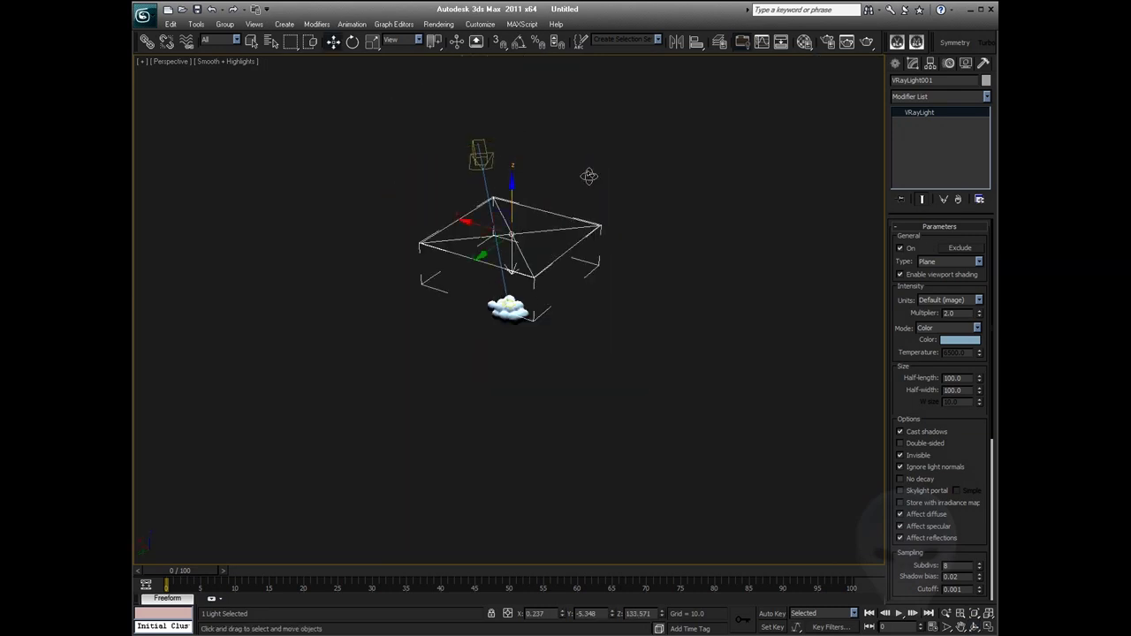
scroll(610, 291, "up", 3)
scroll(559, 170, "up", 1)
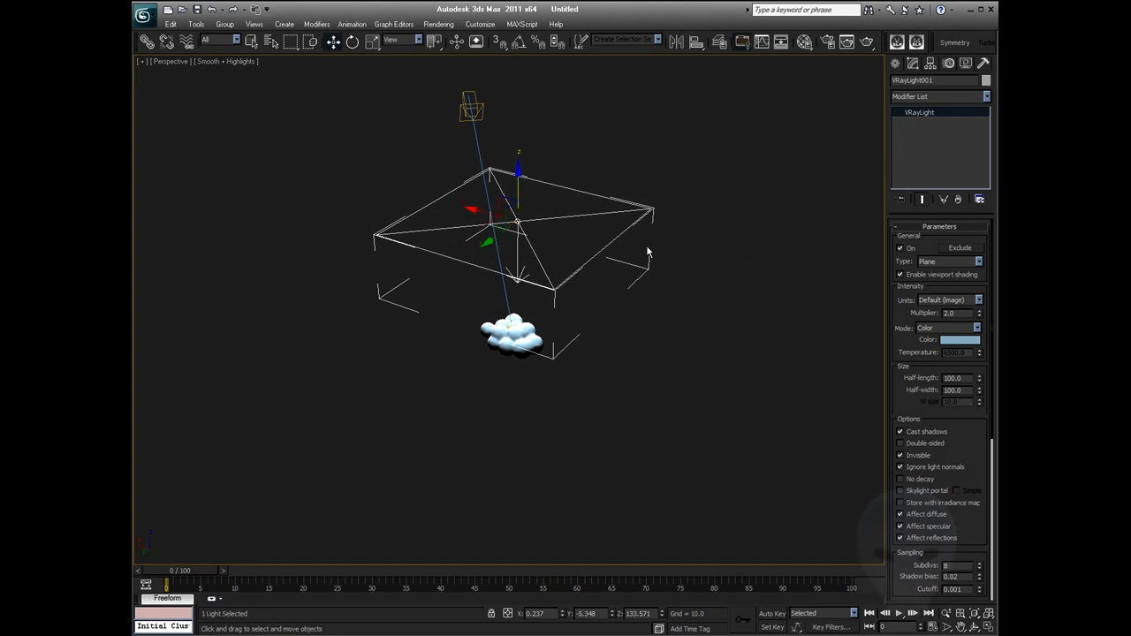
scroll(618, 362, "up", 2)
middle_click_drag(621, 364, 621, 439)
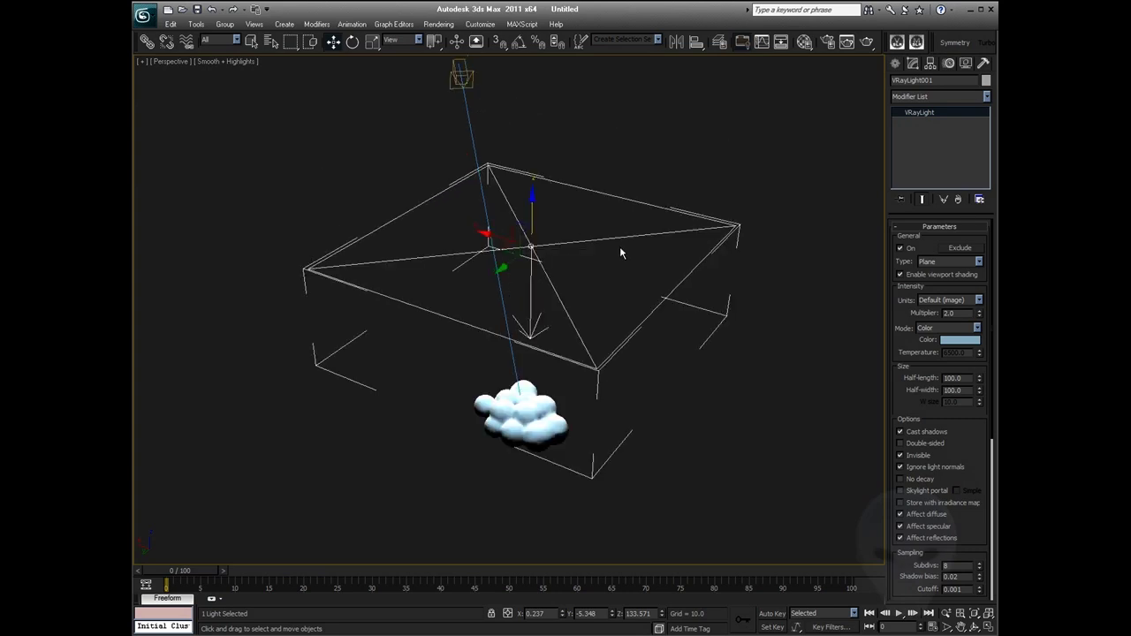
left_click(770, 232)
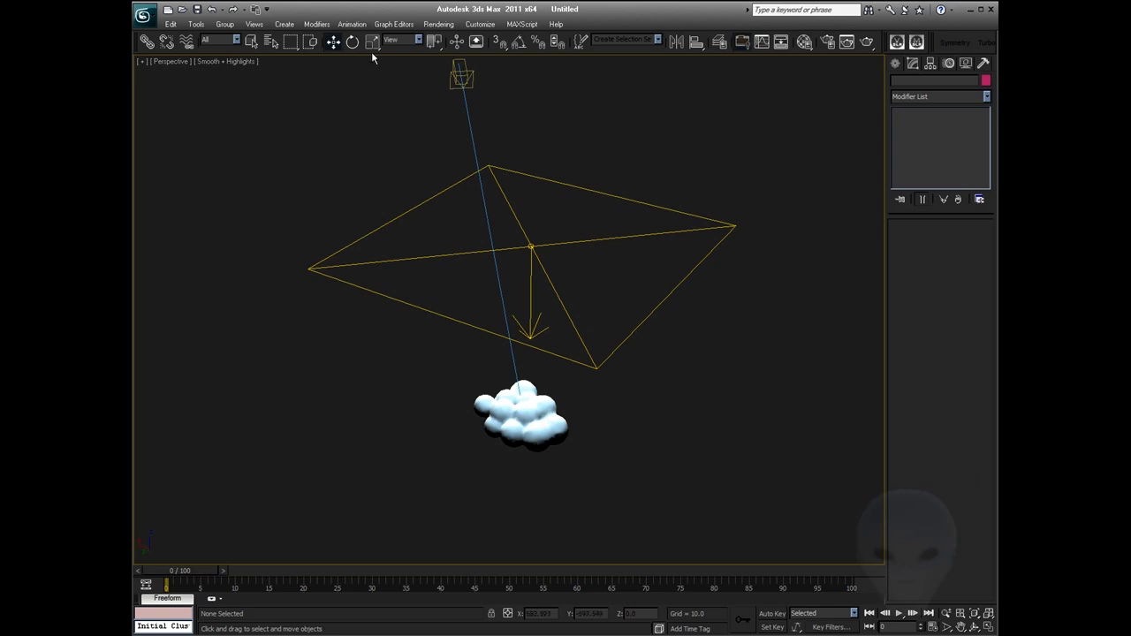
Start Render To Texture for the sphere cluster and set its edge padding to 4
middle_click_drag(586, 480, 561, 421)
left_click(548, 411)
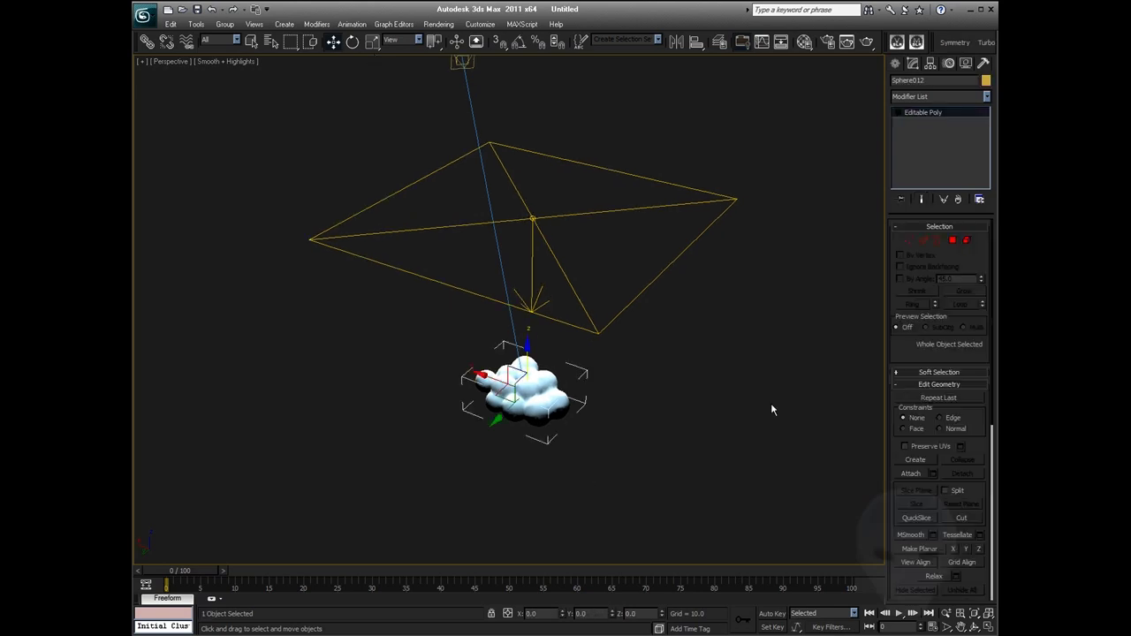
key("z")
key("ctrl+r")
left_click_drag(478, 339, 543, 352)
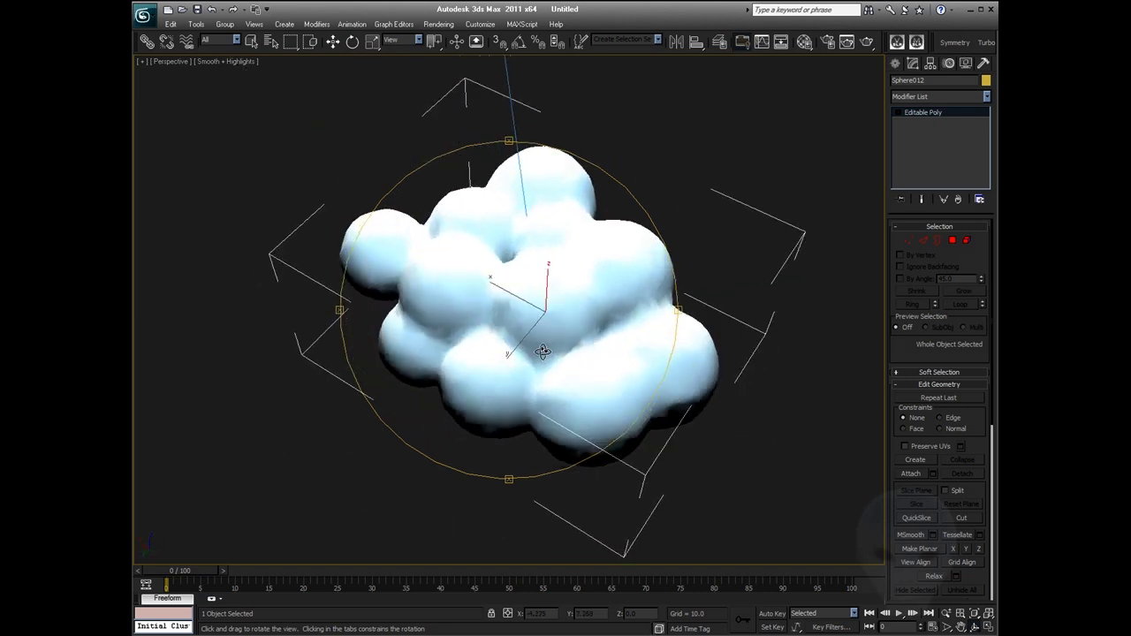
middle_click_drag(542, 352, 549, 354)
key("Escape")
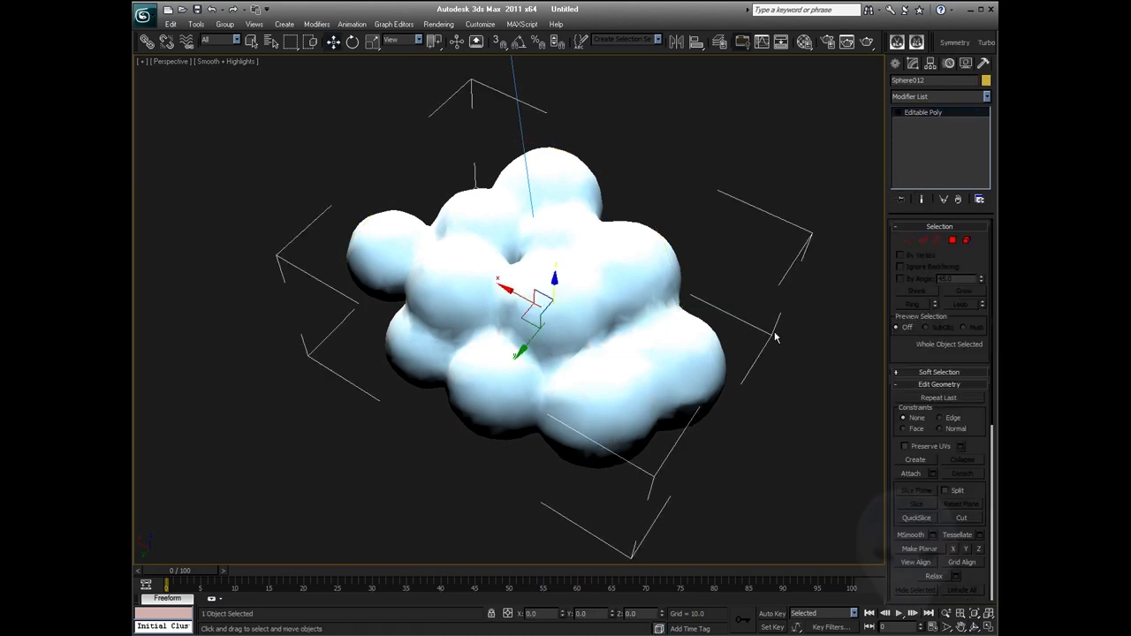
key("0")
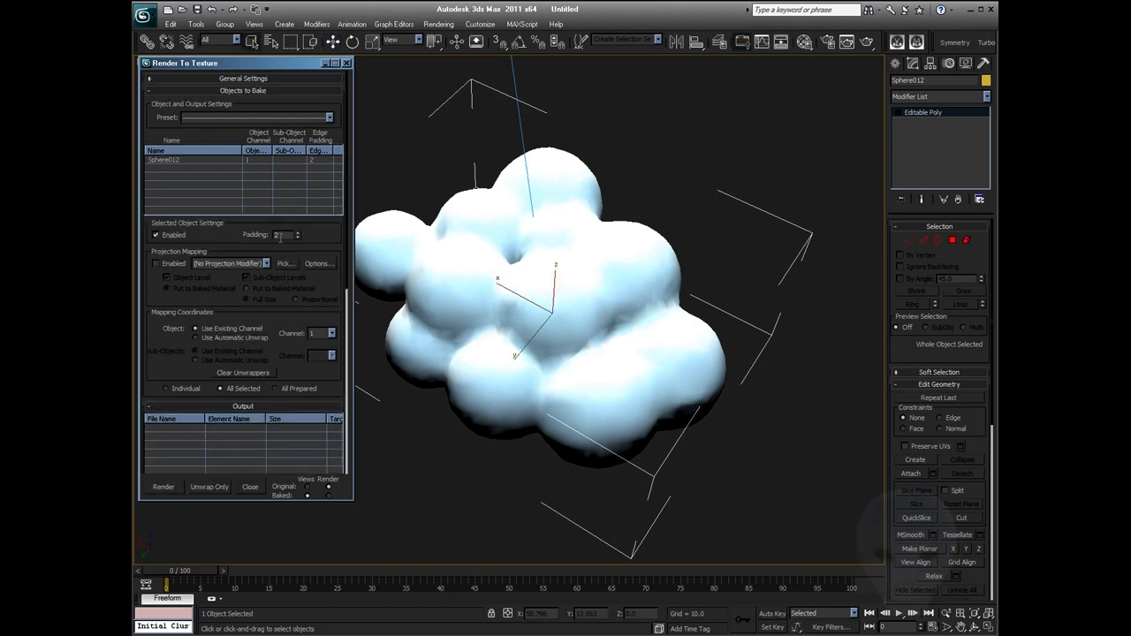
double_click(277, 234)
type("4")
Add a VRayCompleteMap element to the cluster's texture bake output
scroll(204, 291, "down", 3)
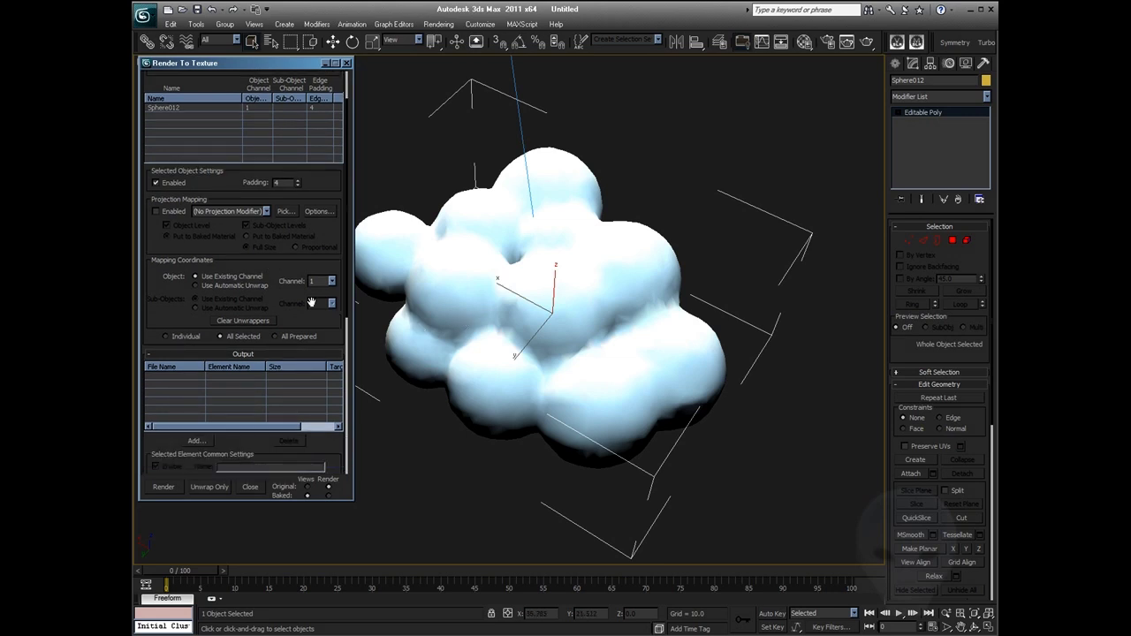
scroll(251, 412, "down", 2)
scroll(251, 412, "down", 5)
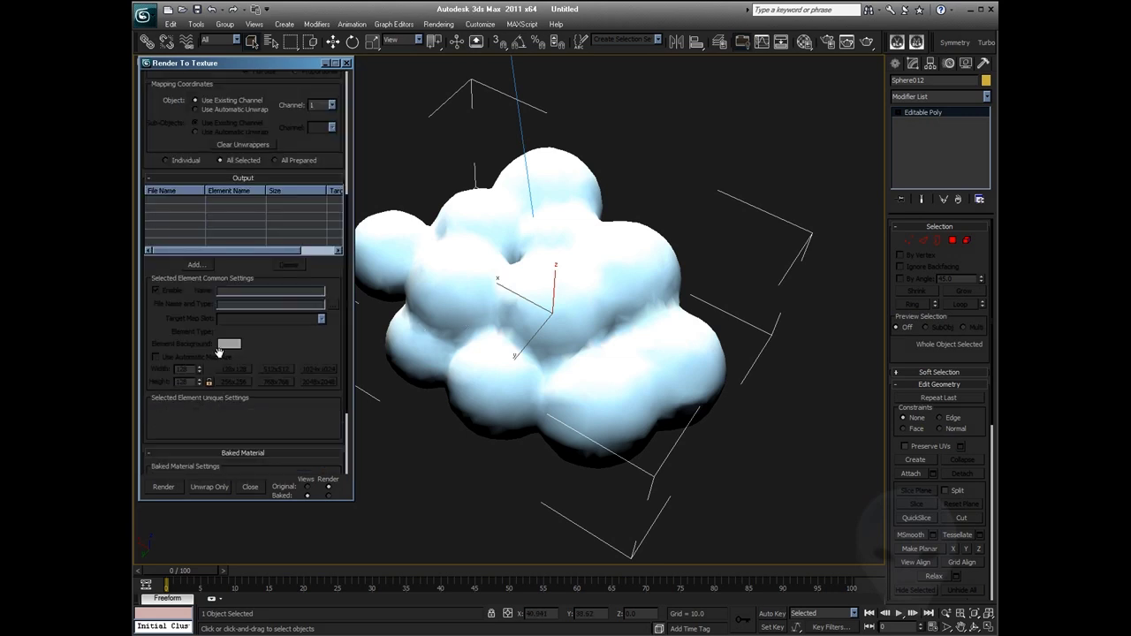
left_click(196, 264)
scroll(523, 284, "down", 5)
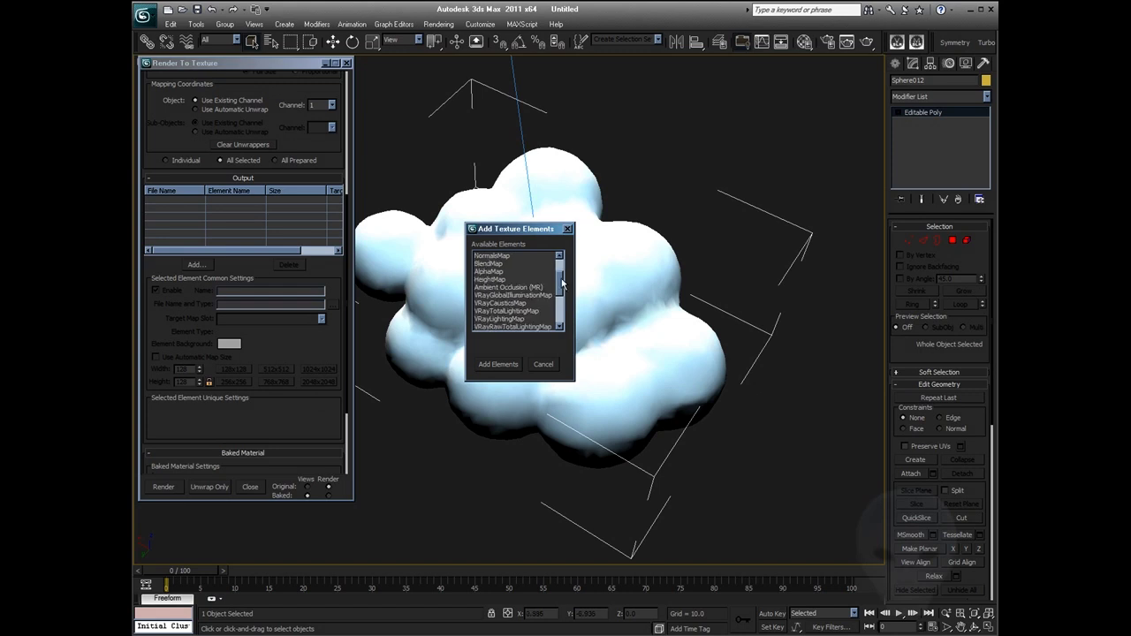
left_click(507, 311)
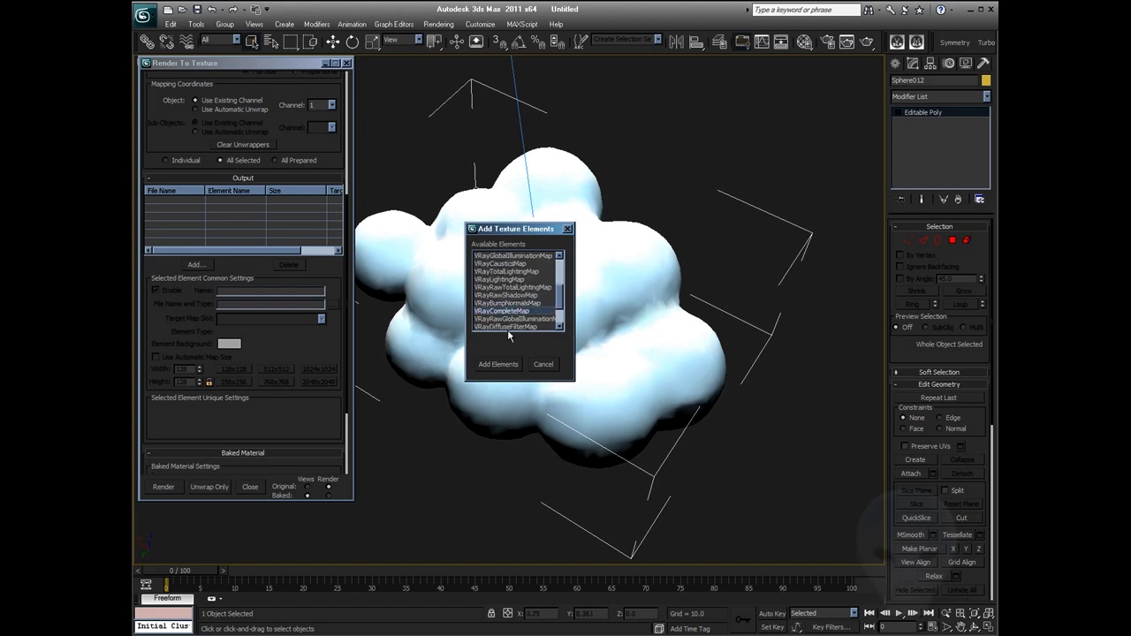
left_click(499, 364)
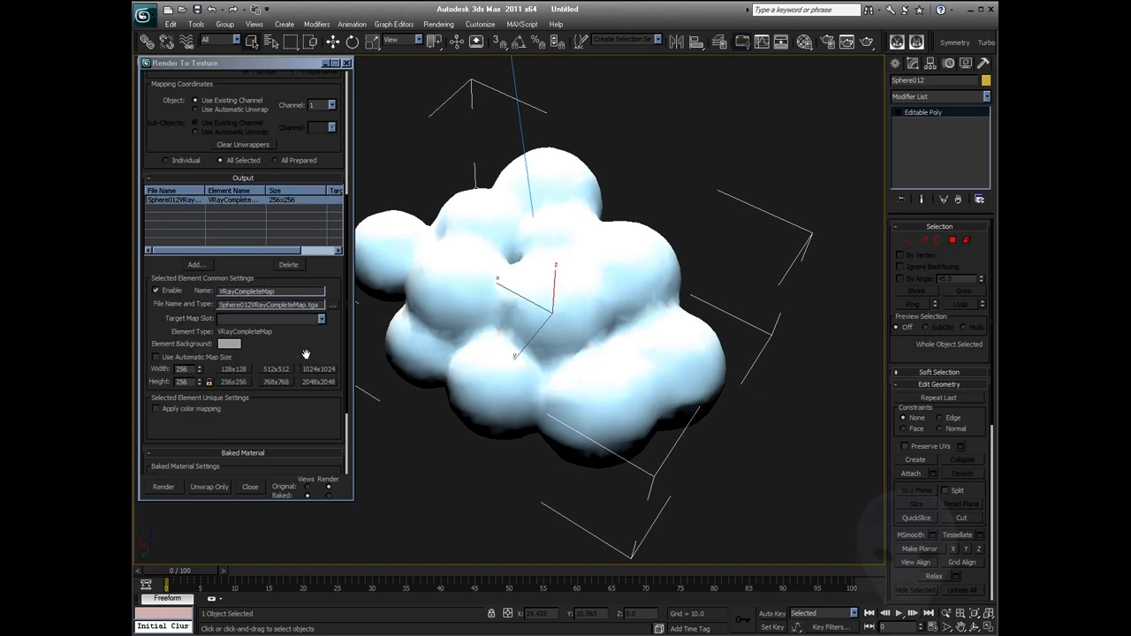
Set the VRayCompleteMap size to 1024x1024 and enable Apply color mapping
left_click_drag(306, 355, 311, 301)
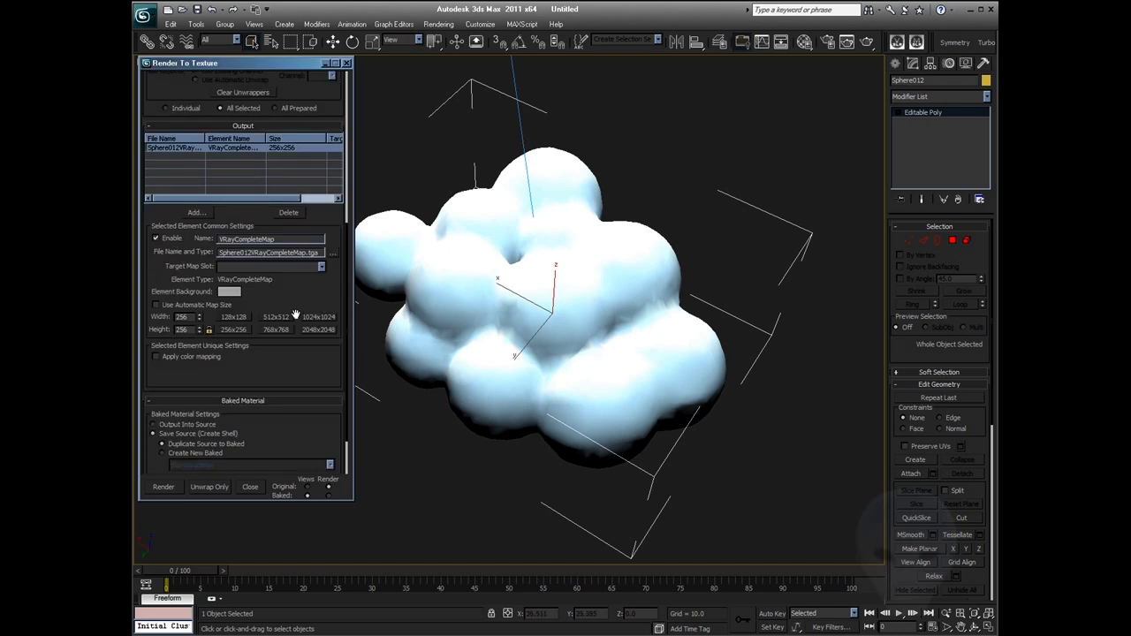
left_click(320, 317)
left_click_drag(280, 303, 282, 298)
left_click(158, 352)
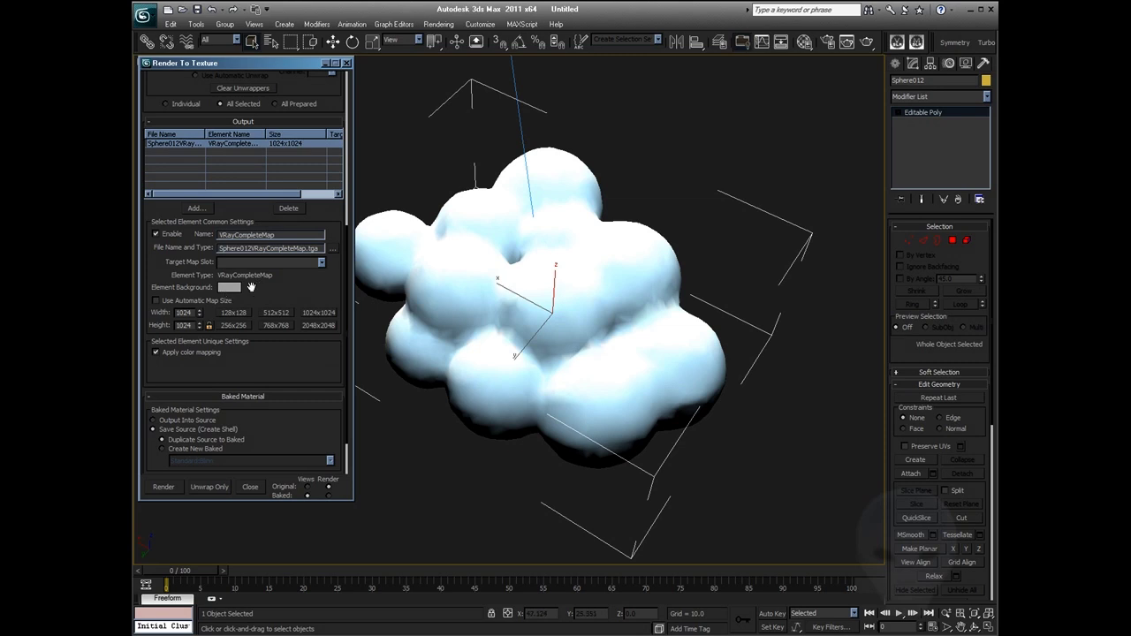
Set the bake output to Sphere012VRayCompleteMap.tga in the Textures folder as a compressed 32-bit Targa
left_click(333, 249)
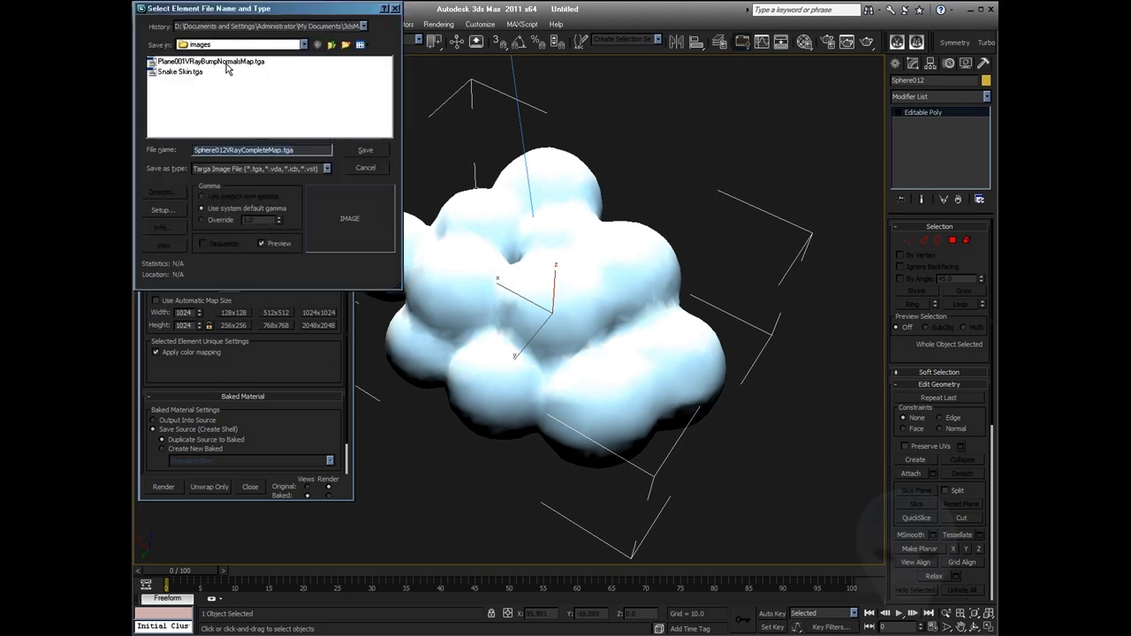
left_click(267, 28)
left_click(278, 47)
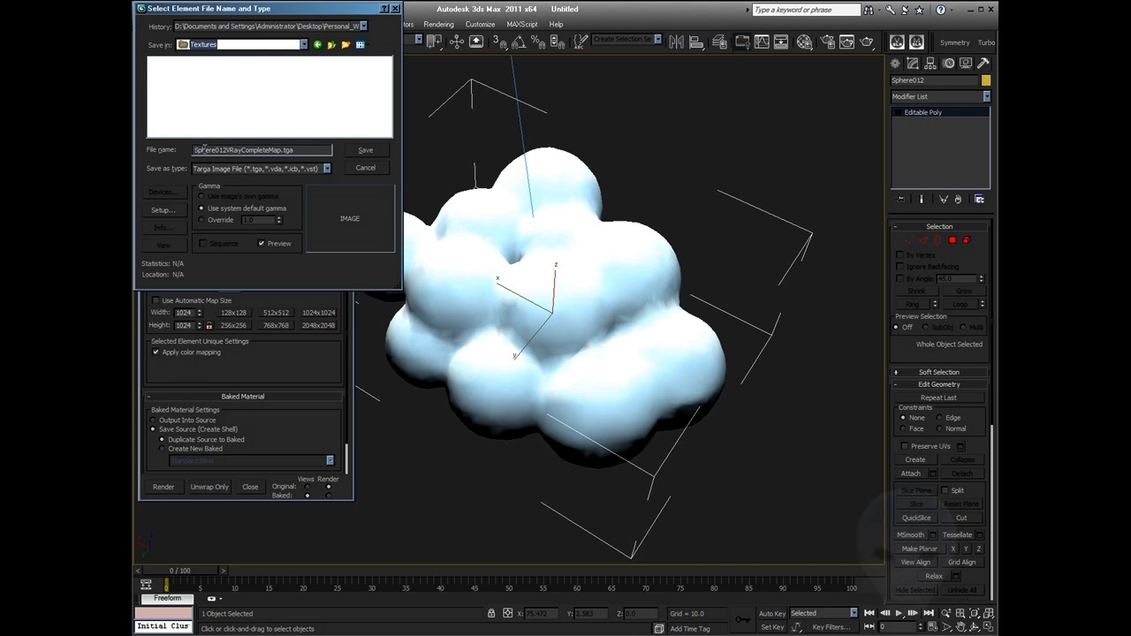
left_click(366, 150)
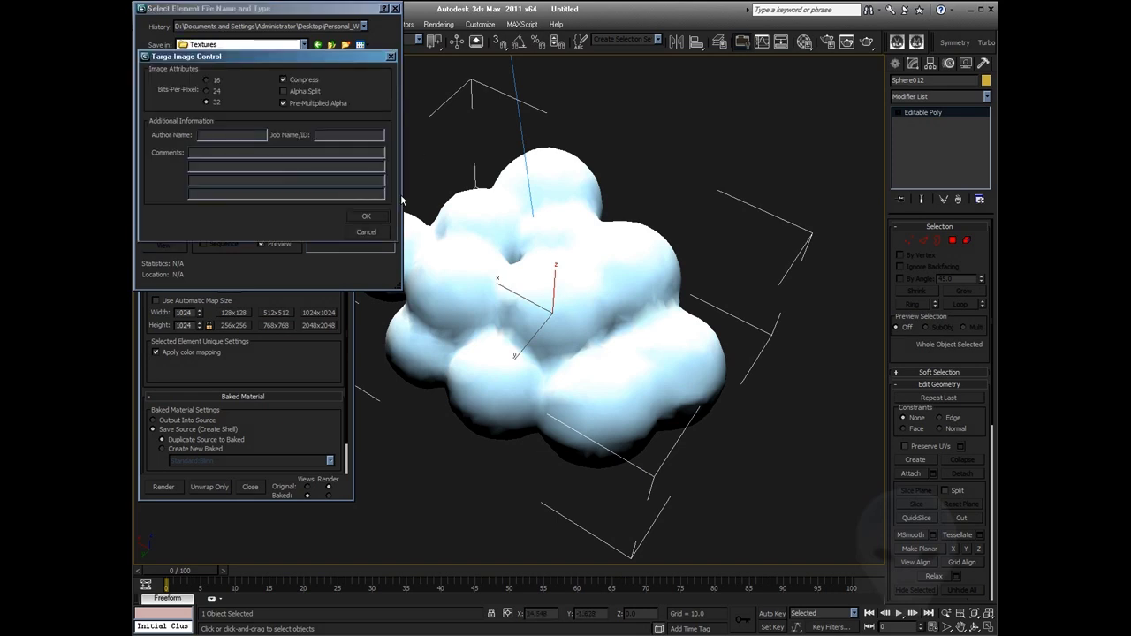
left_click(368, 217)
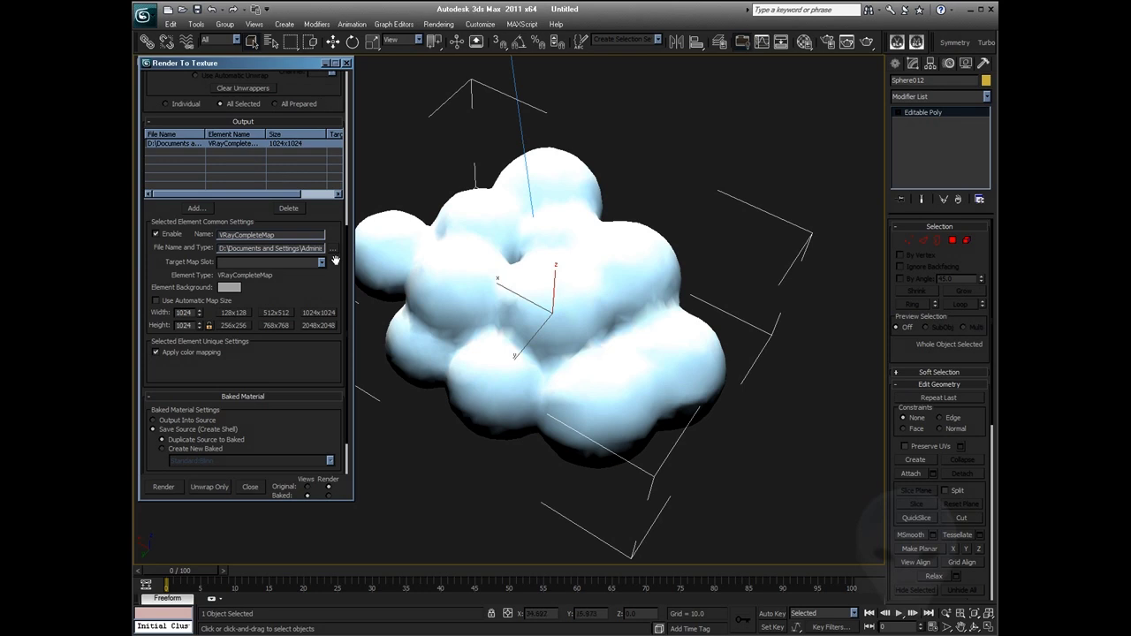
Bake the VRayCompleteMap without a target map slot, check the baked texture, and close Render To Texture
left_click_drag(303, 364, 302, 289)
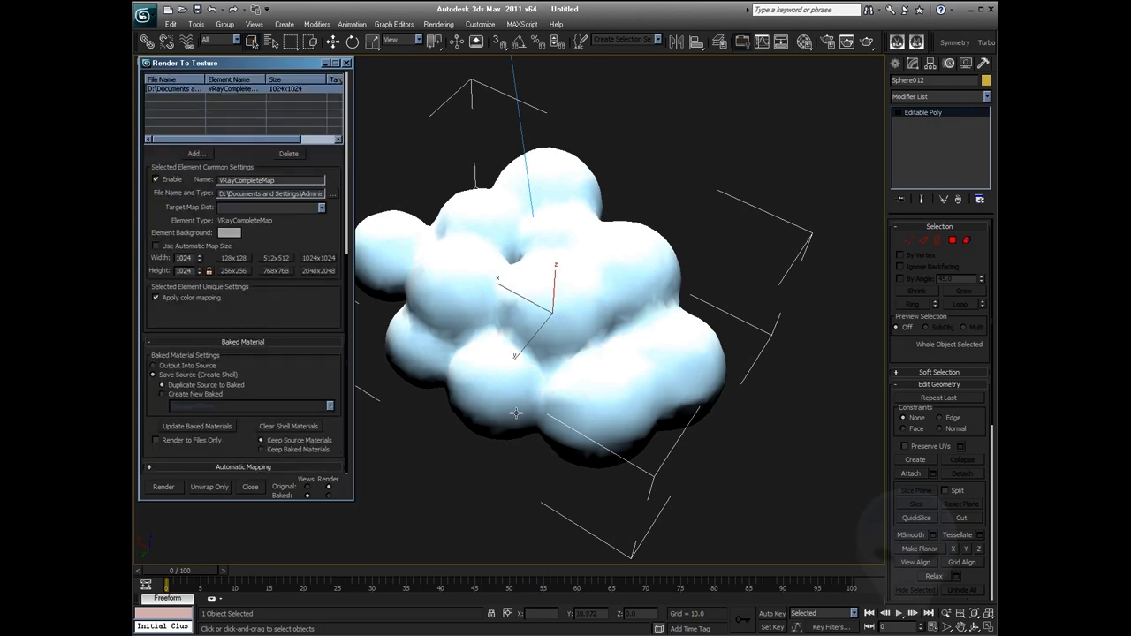
left_click(164, 488)
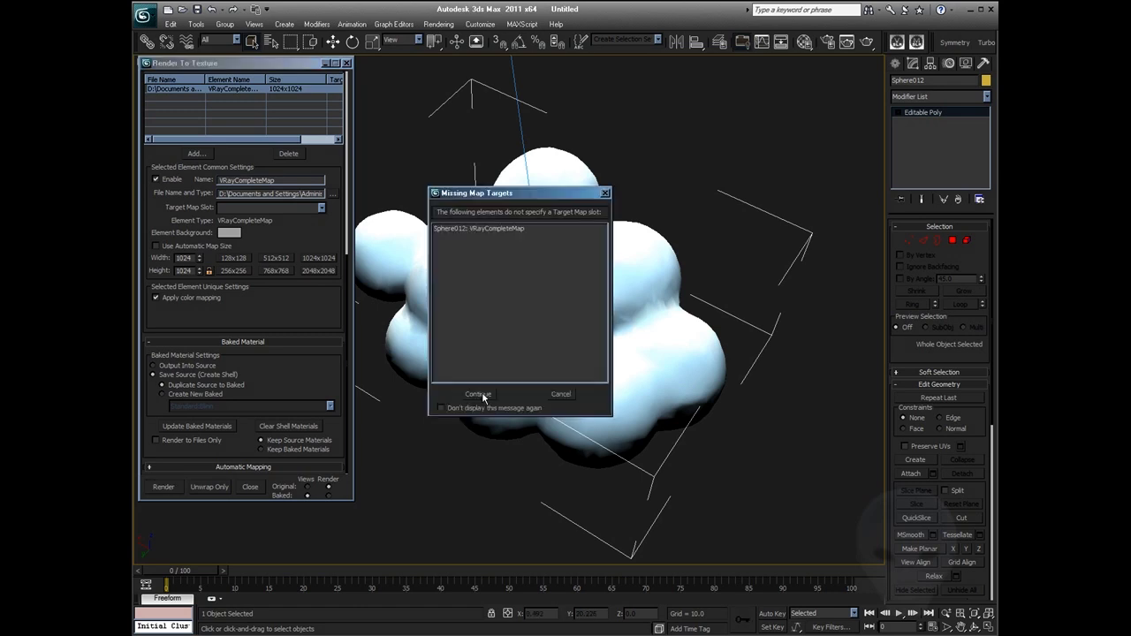
left_click(478, 395)
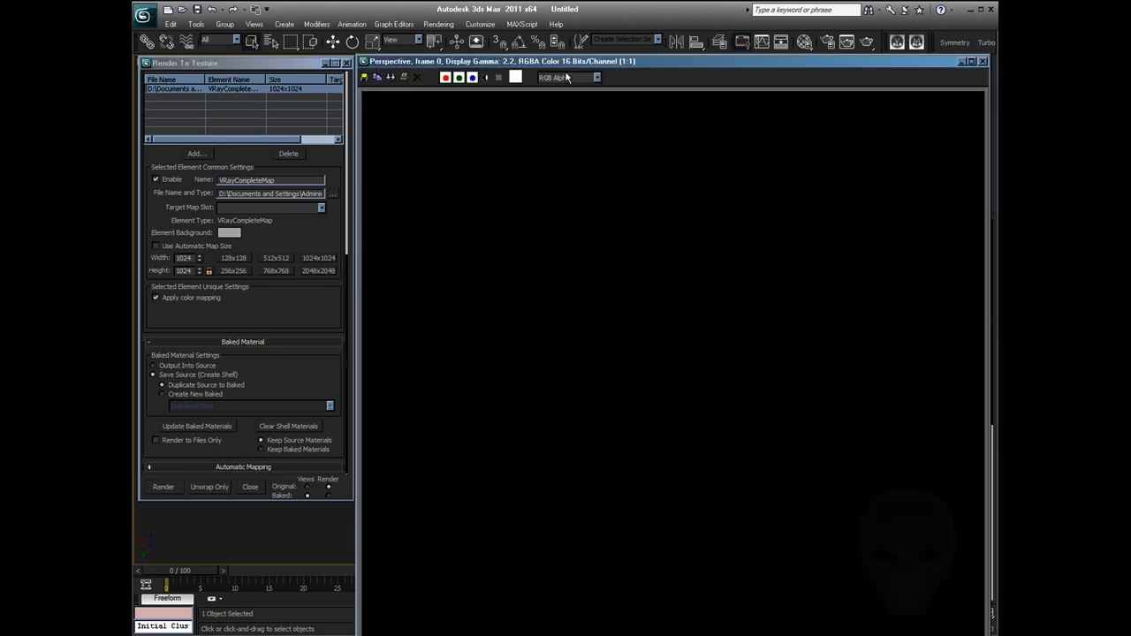
left_click_drag(560, 59, 550, 20)
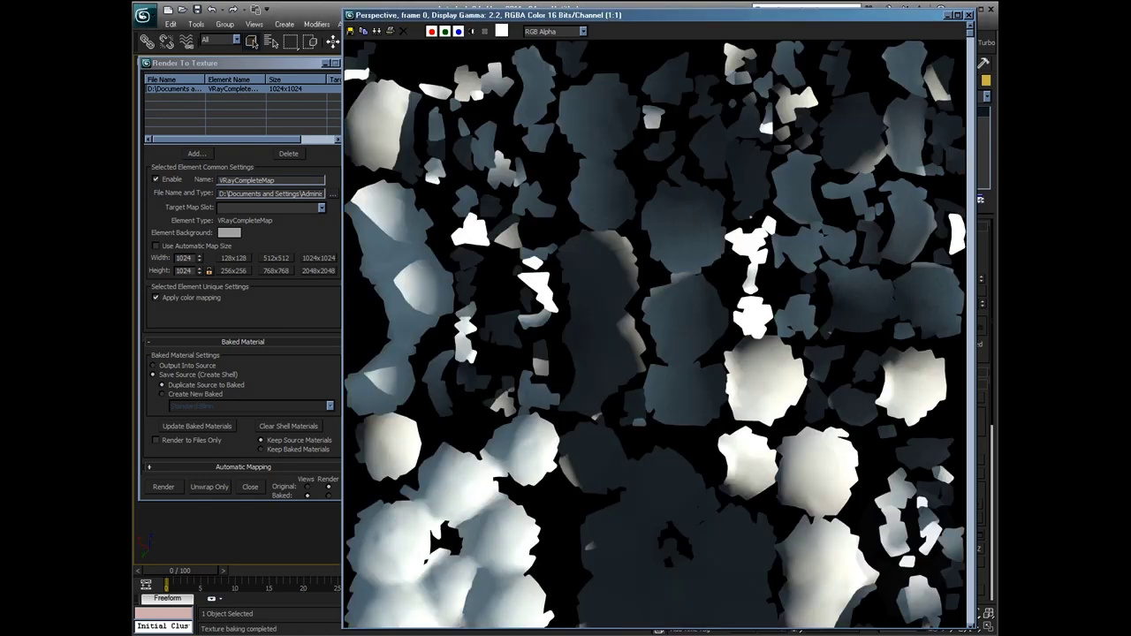
left_click_drag(523, 19, 514, 16)
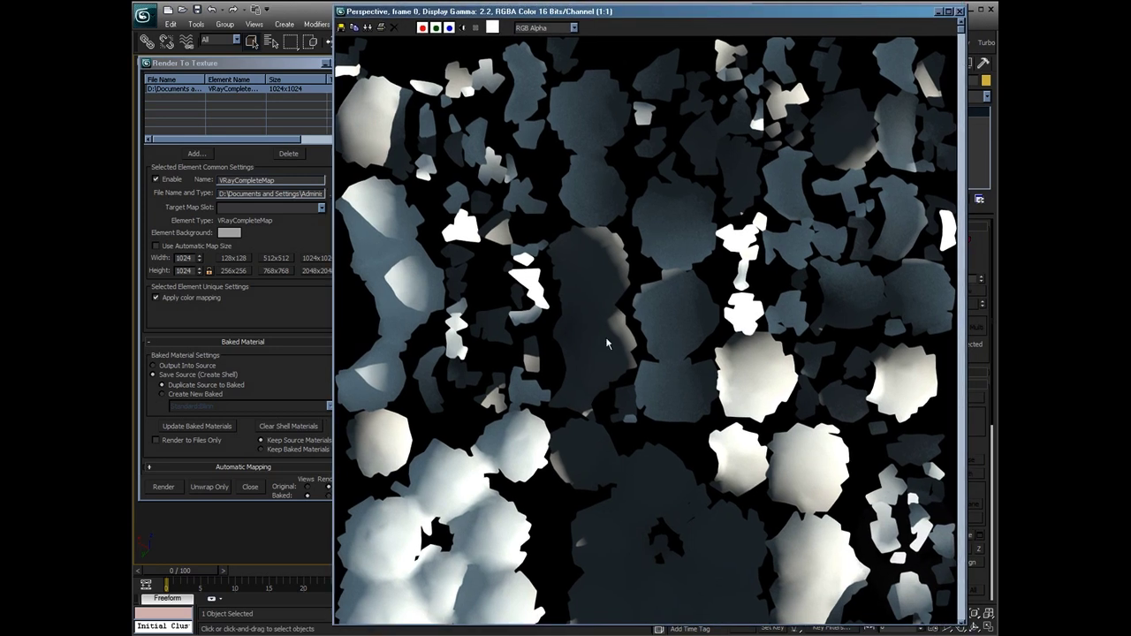
left_click(959, 11)
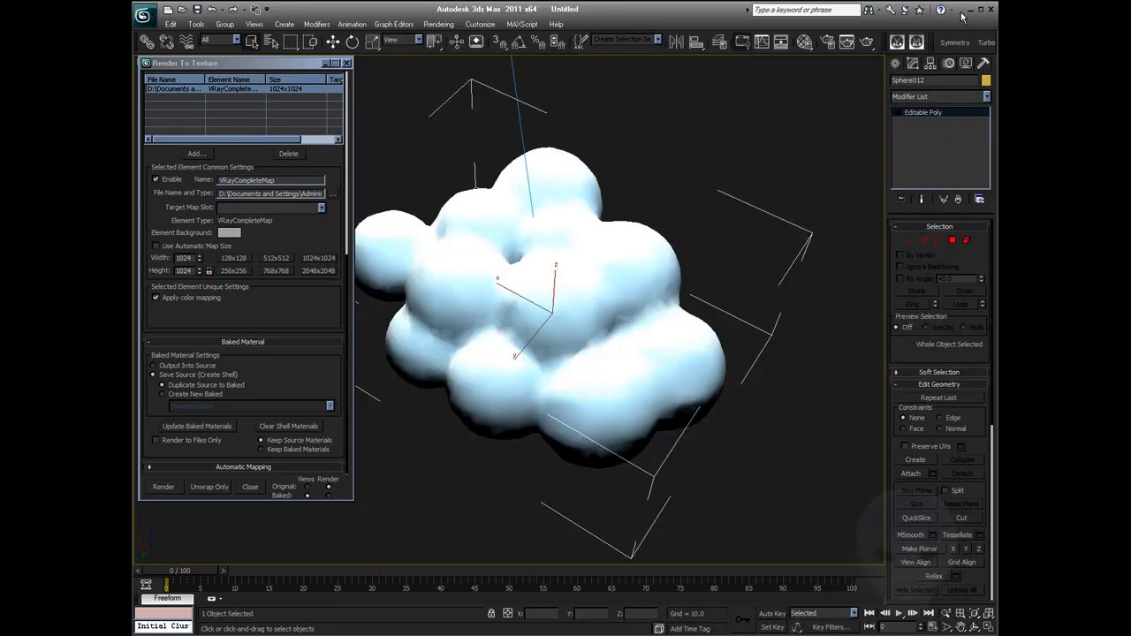
left_click(346, 63)
Deselect the cluster and assign the Default Scanline Renderer as the production renderer
left_click(721, 247)
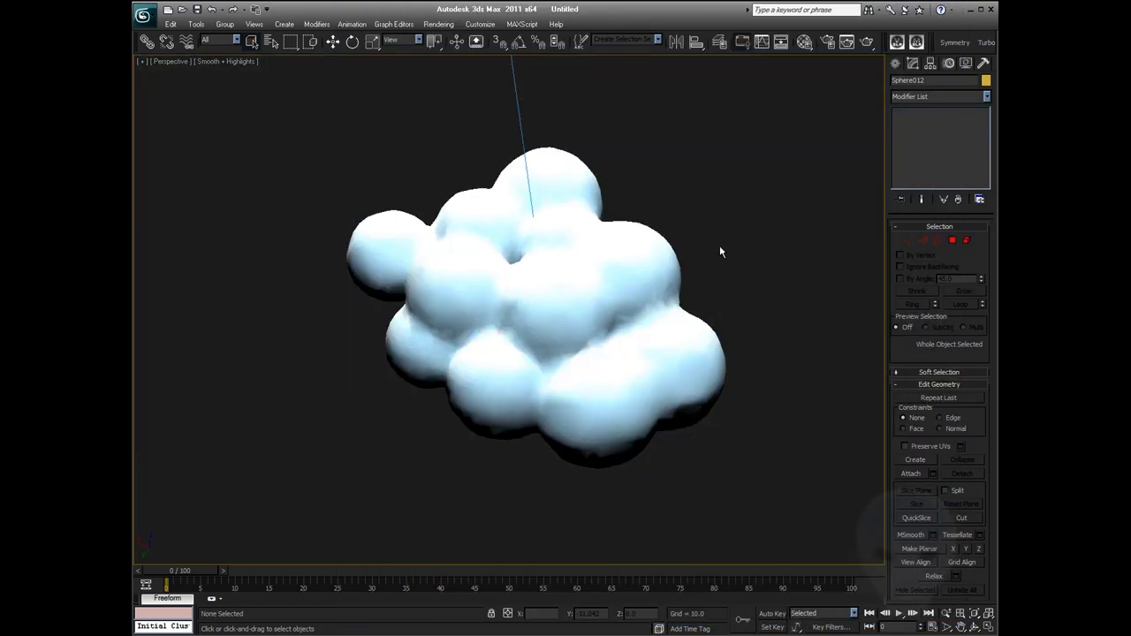
left_click(432, 26)
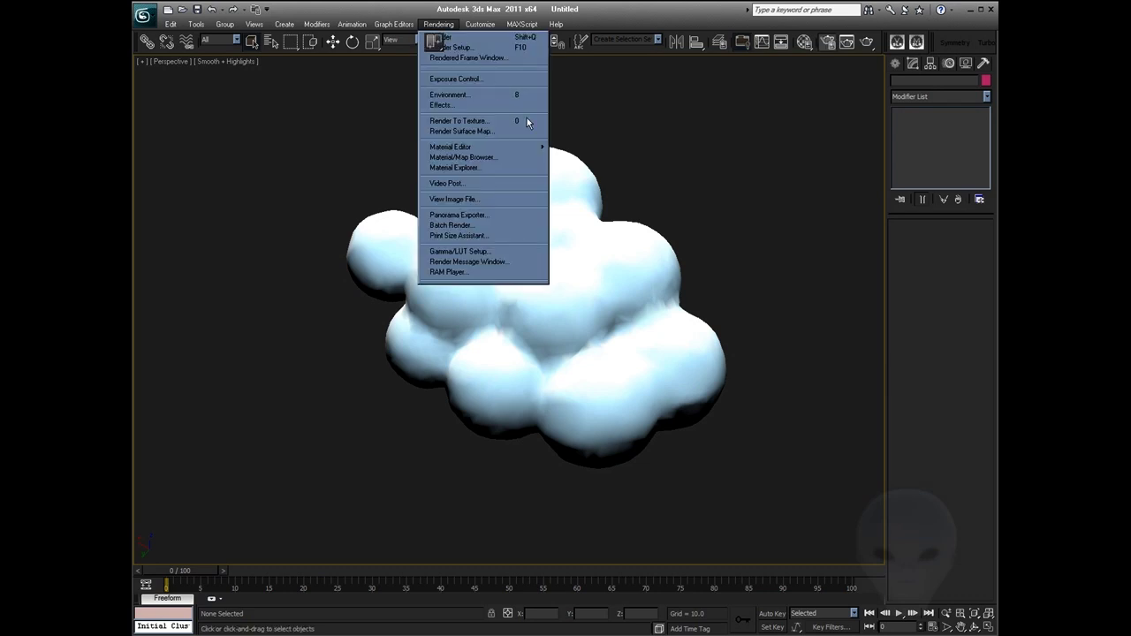
key("F10")
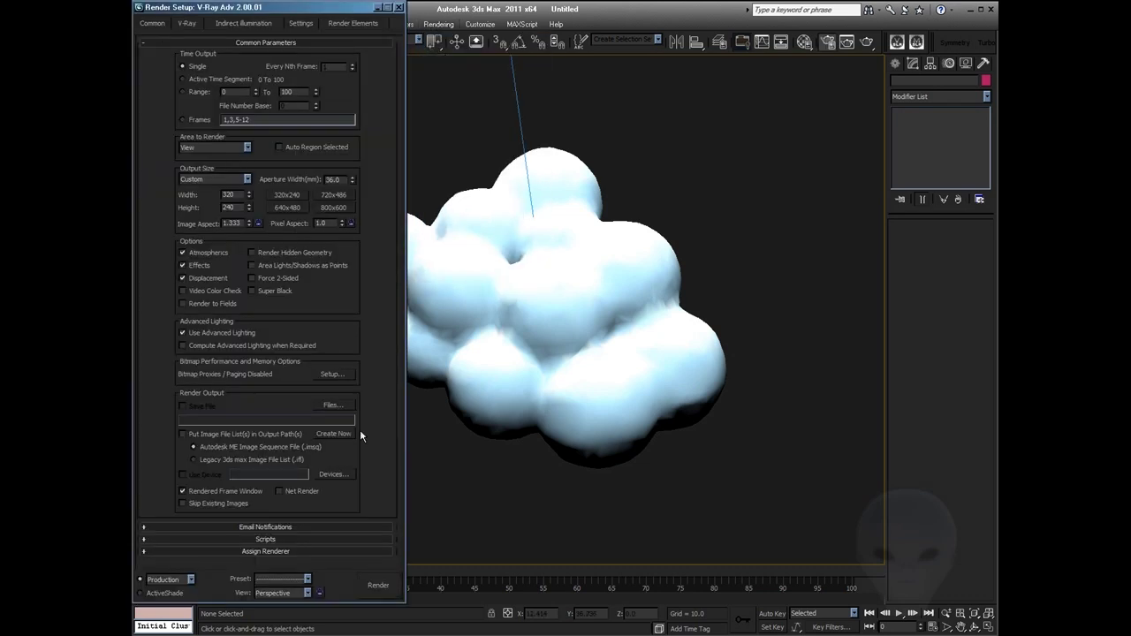
left_click(302, 550)
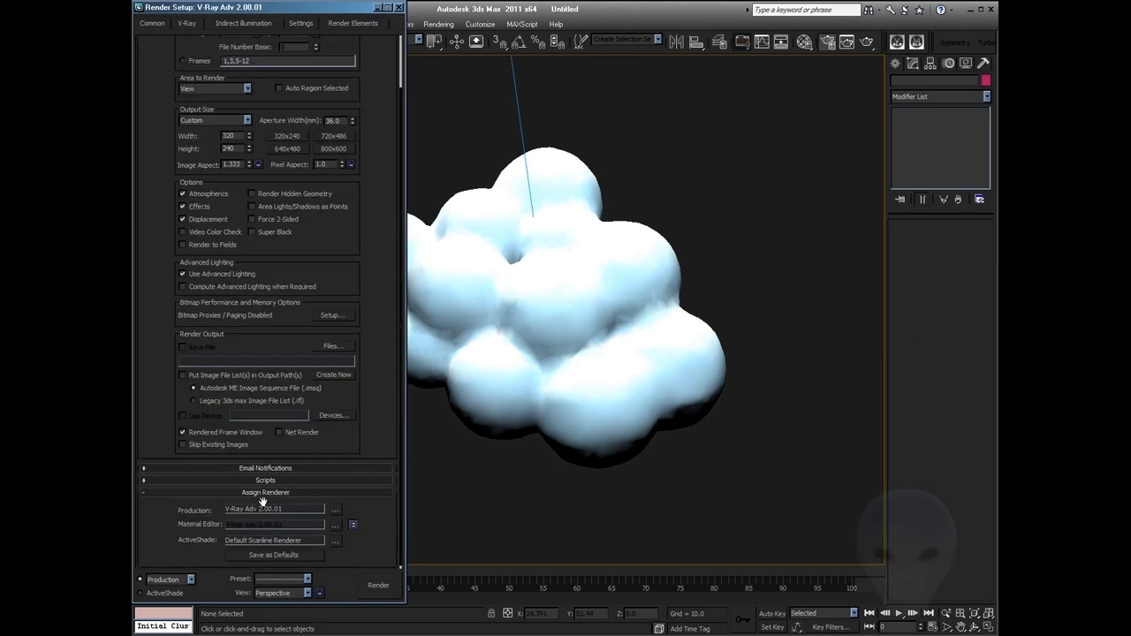
left_click(334, 509)
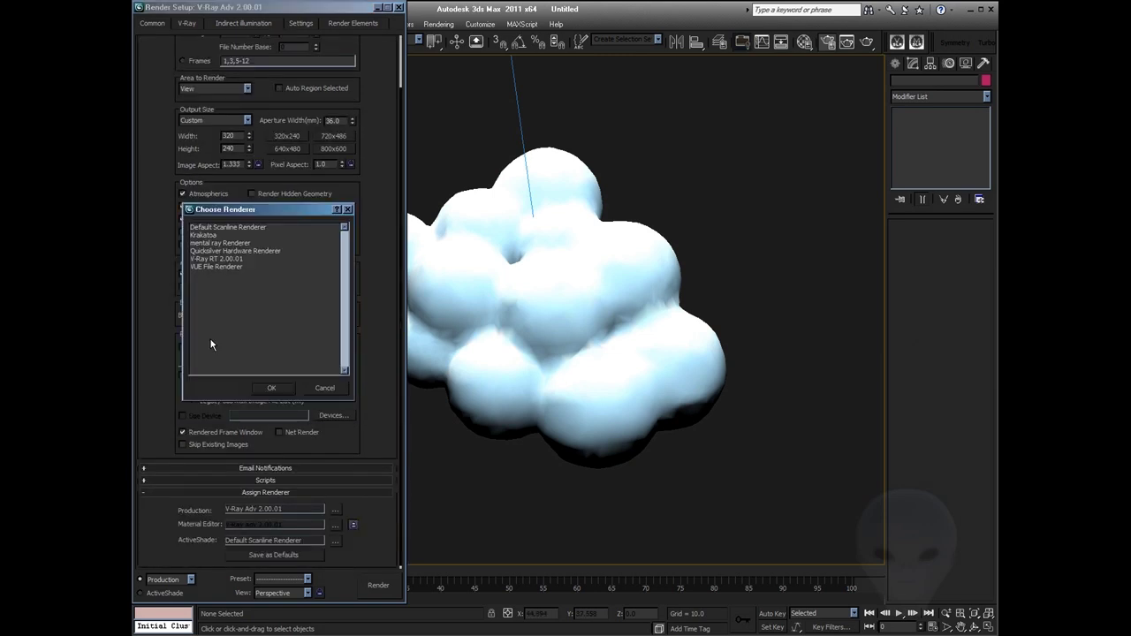
left_click(220, 228)
left_click(275, 389)
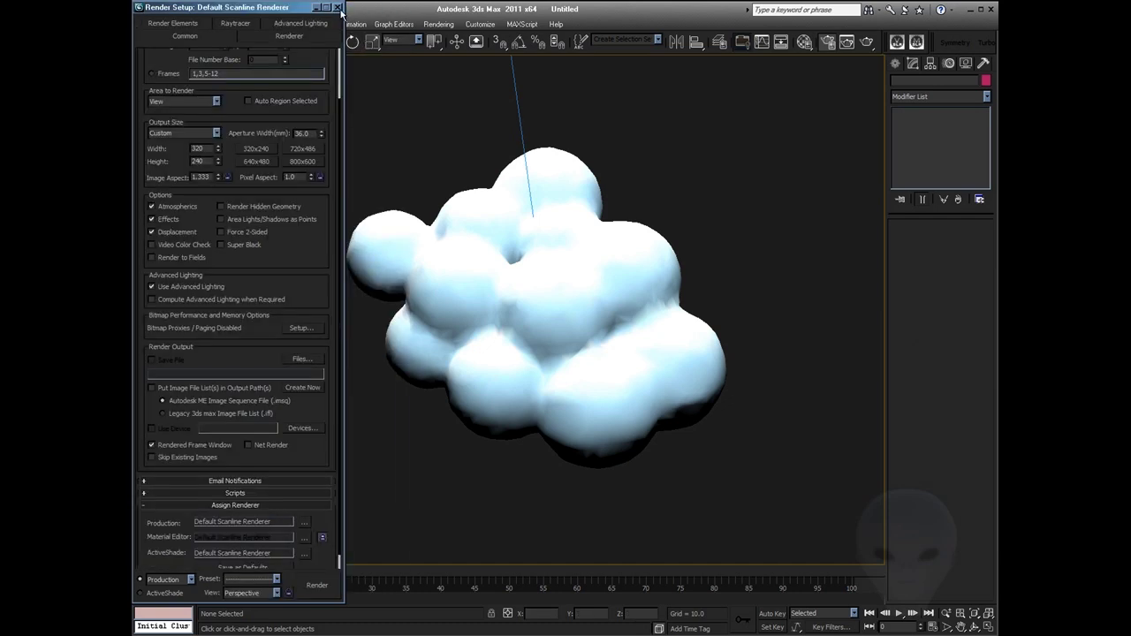
left_click(338, 8)
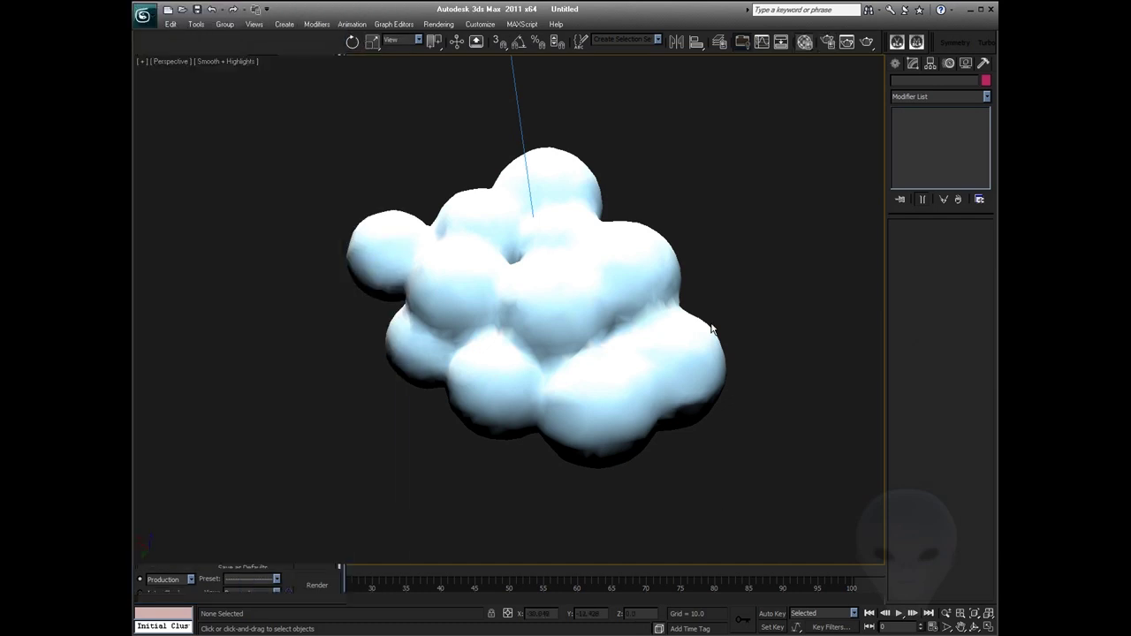
Load Sphere012VRayCompleteMap.tga from the Textures folder as the diffuse bitmap of a Standard material in the first material slot
key("m")
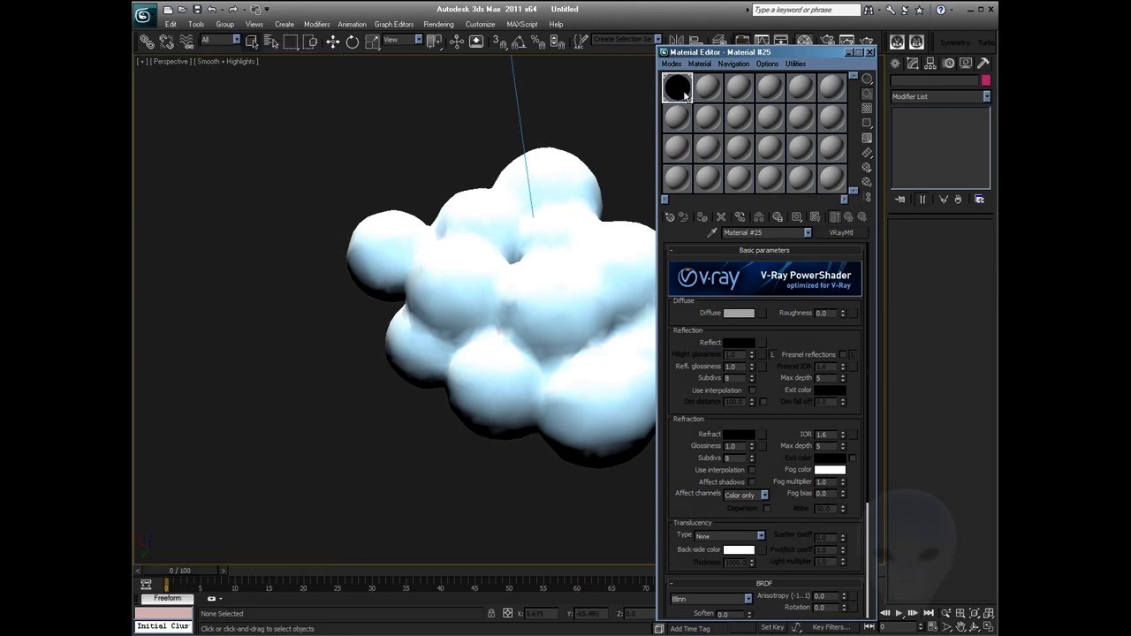
left_click(679, 110)
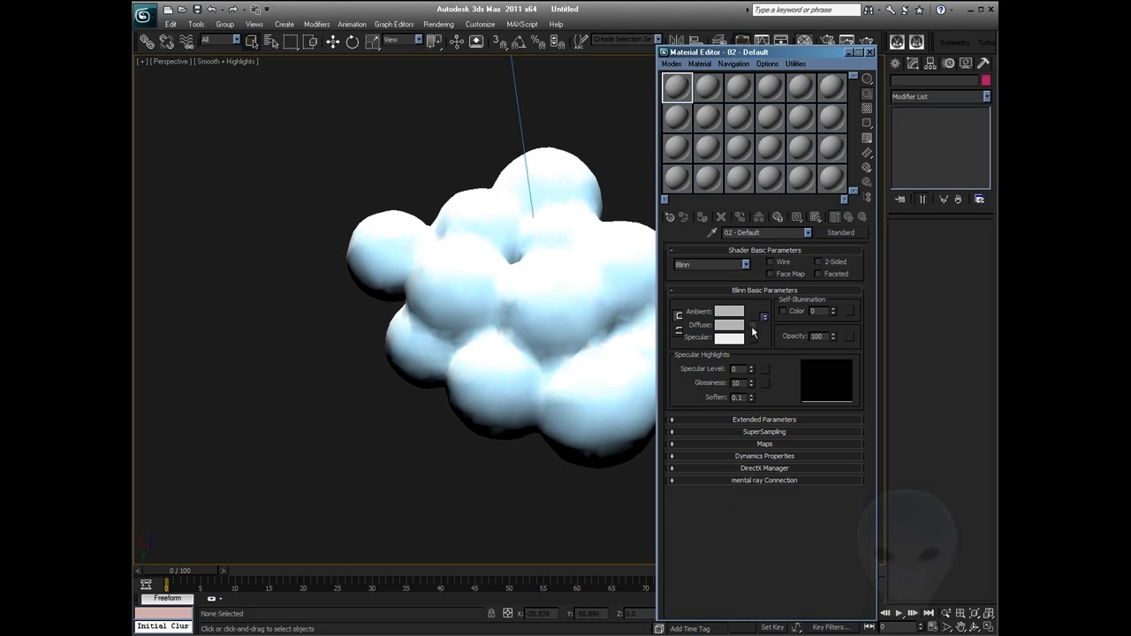
left_click(752, 326)
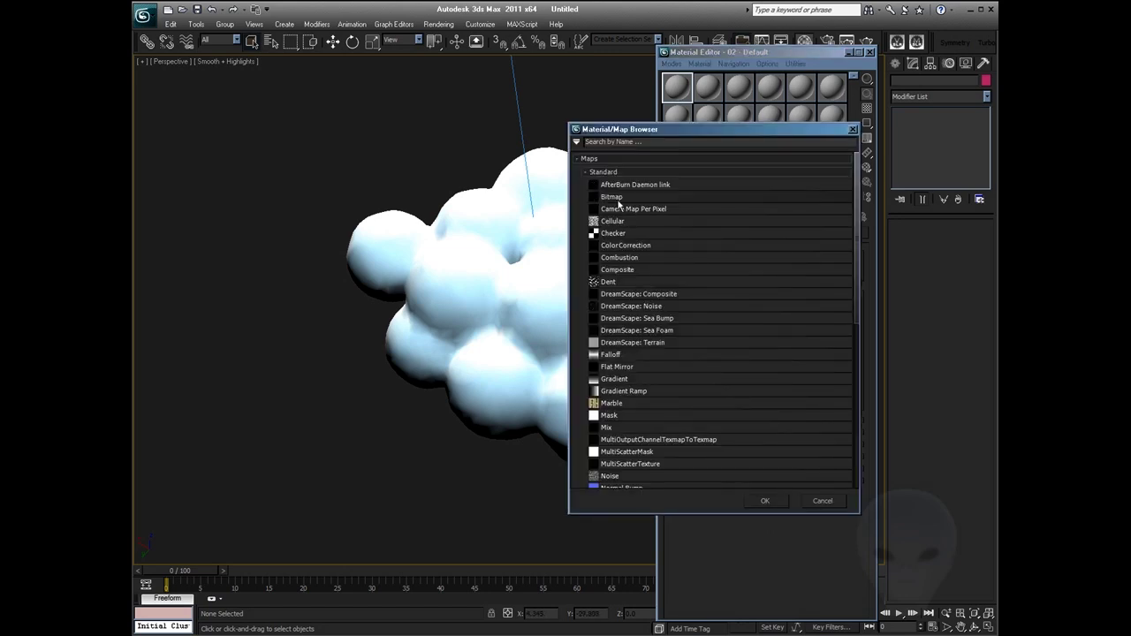
double_click(612, 197)
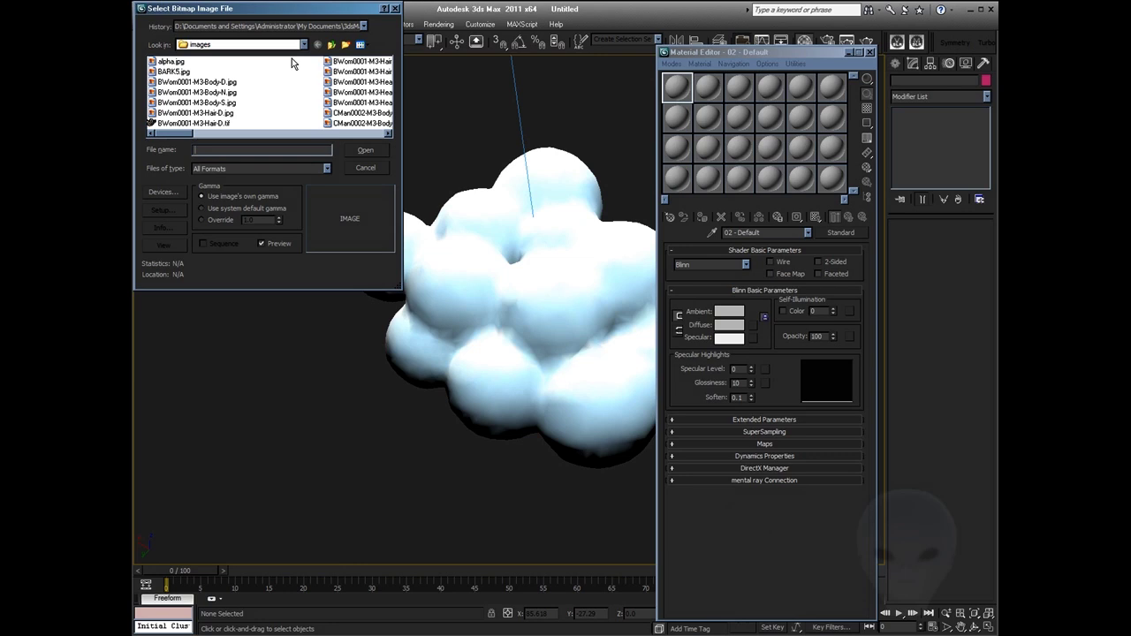
left_click(362, 26)
left_click(282, 87)
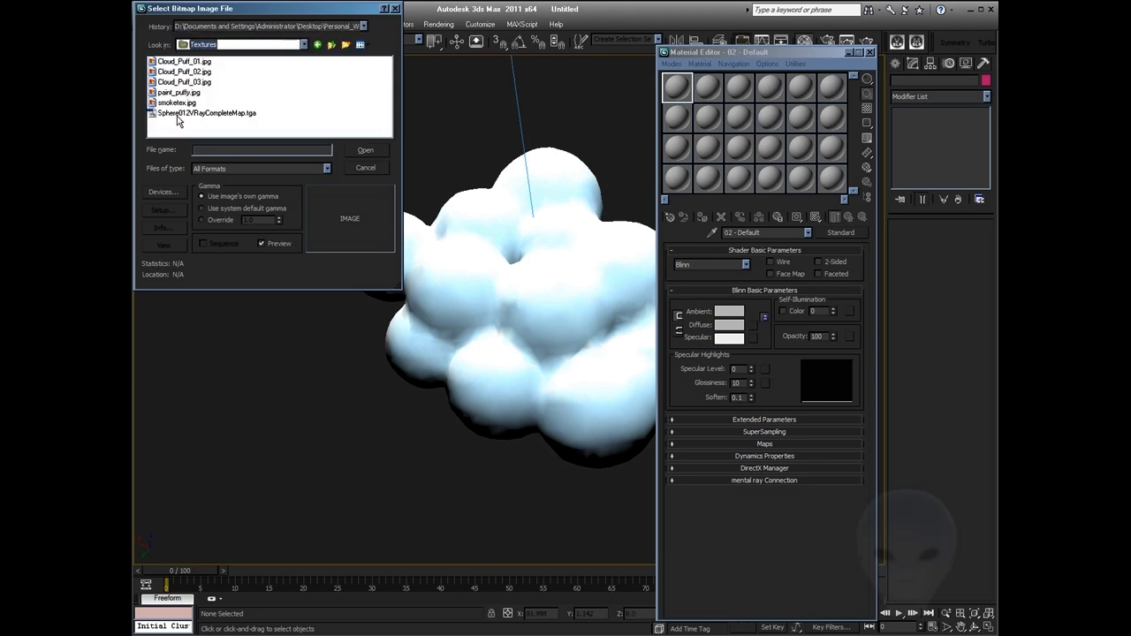
double_click(212, 113)
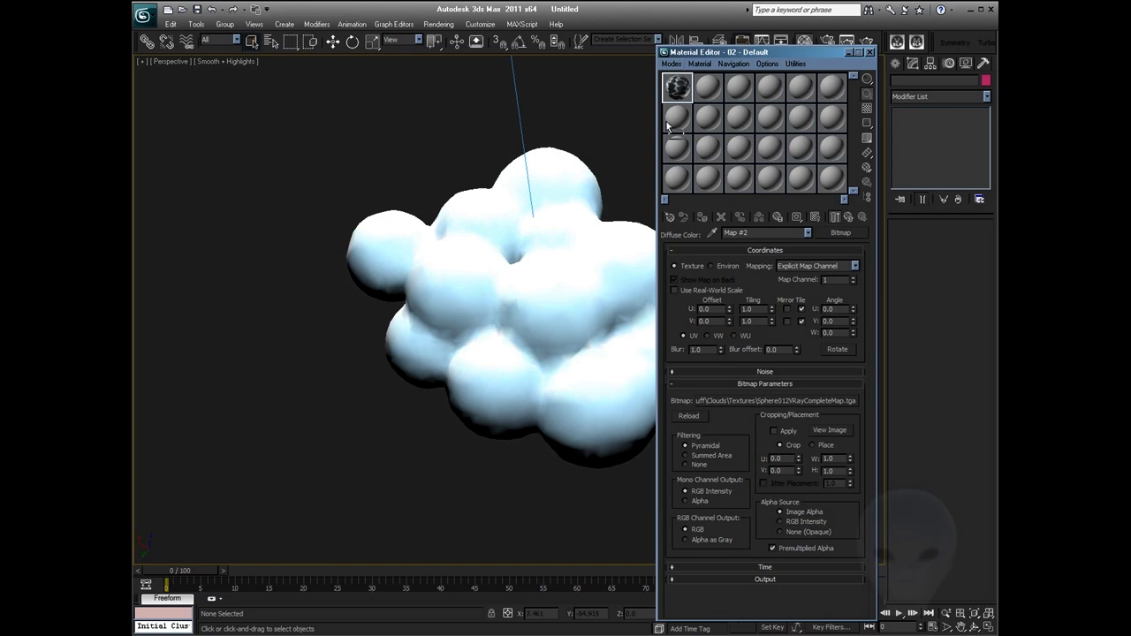
Return to the parent material, show its baked diffuse map on the cluster in the viewport, and close the Material Editor
left_click(848, 219)
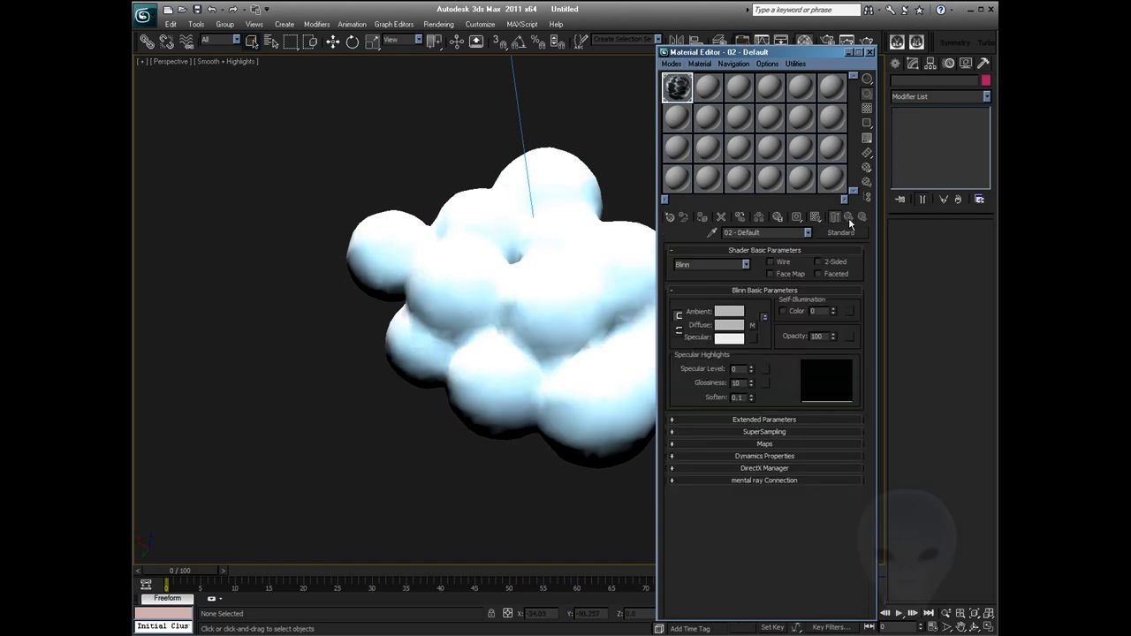
left_click(814, 219)
mouse_move(561, 351)
middle_mouse_down("alt")
mouse_move(527, 318)
mouse_move(568, 270)
mouse_move(583, 182)
middle_mouse_up("alt")
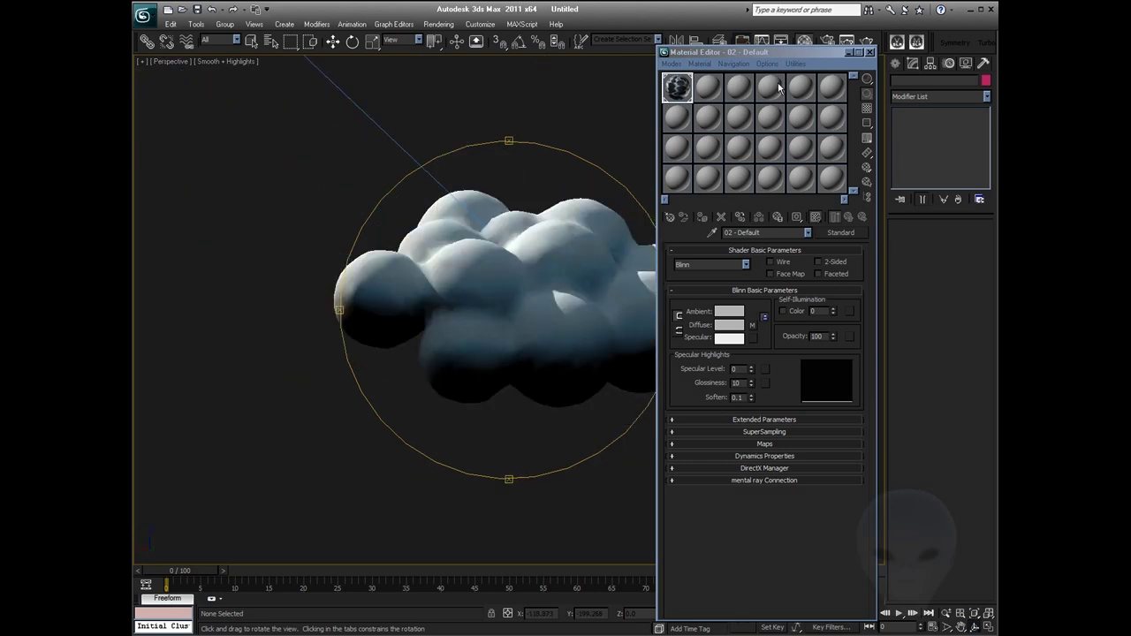
left_click(870, 53)
Delete the rectangular plane light above the cluster and the target directional light
middle_click_drag(558, 280, 510, 394)
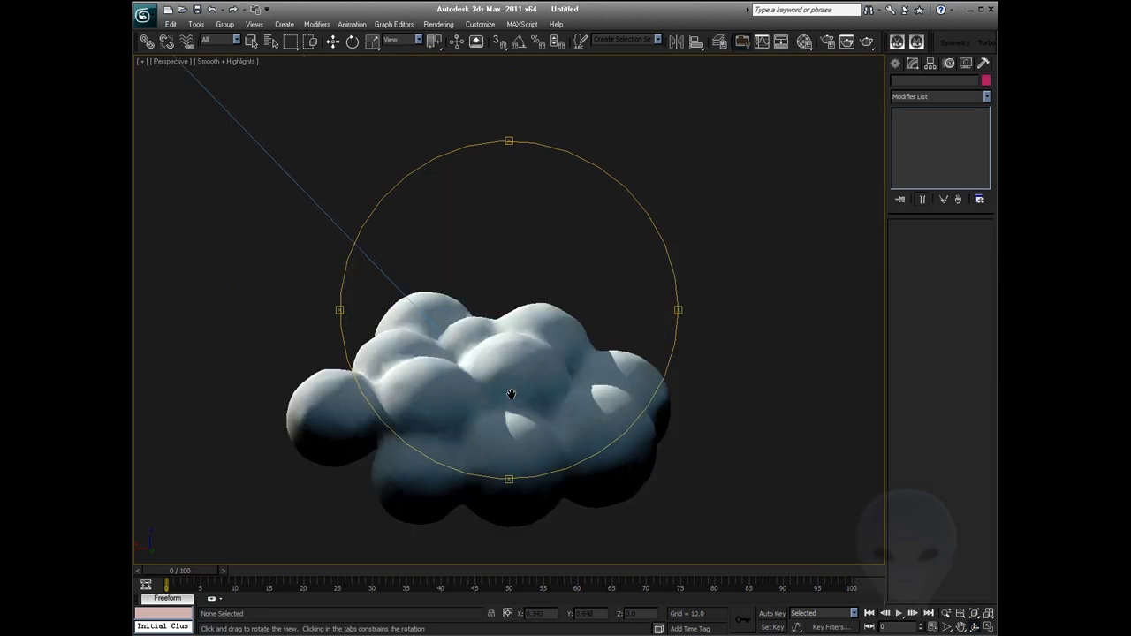
scroll(509, 394, "down", 5)
right_click(608, 274)
scroll(608, 276, "down", 4)
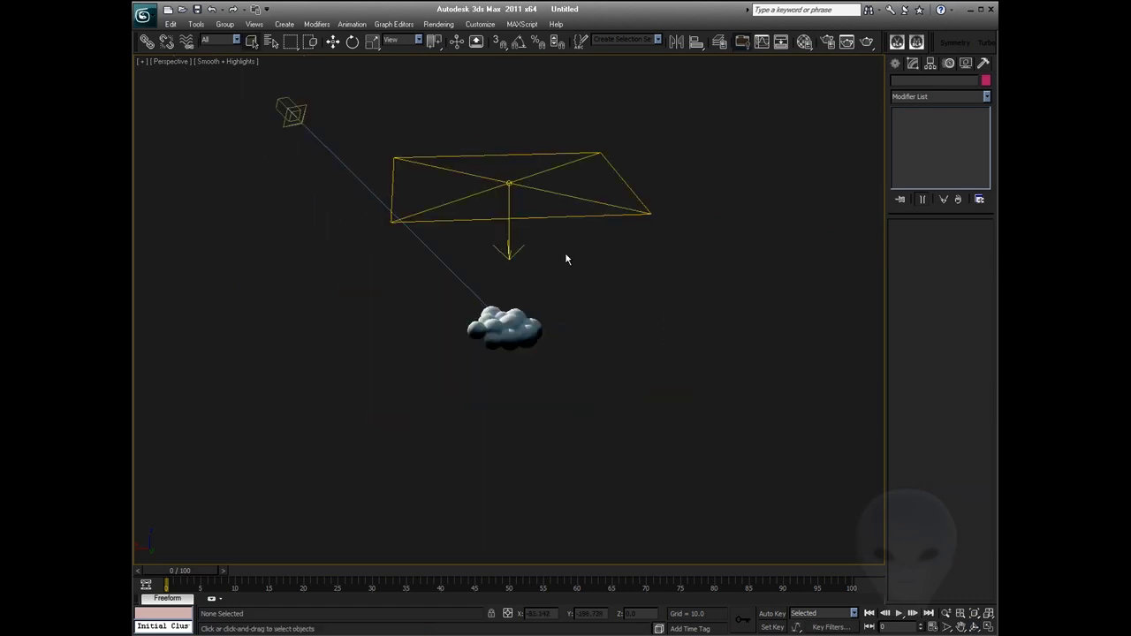
left_click_drag(675, 125, 347, 89)
key("Delete")
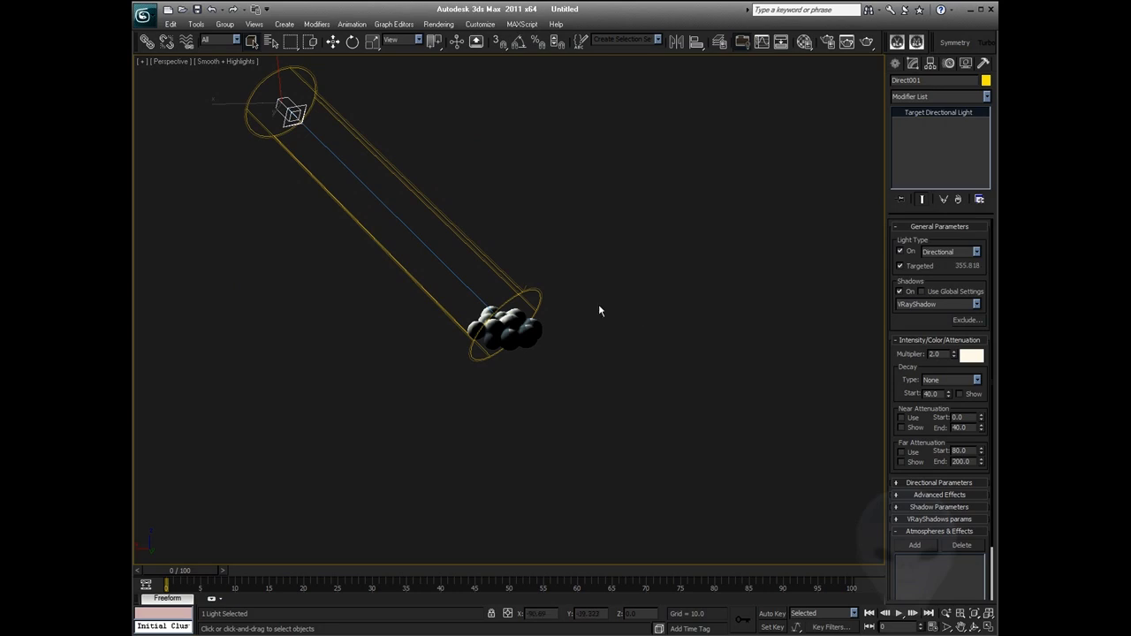
key("Delete")
Select the sphere cluster, inspect its baked shading from several sides, and add a VertexPaint modifier to it
left_click_drag(638, 315, 527, 361)
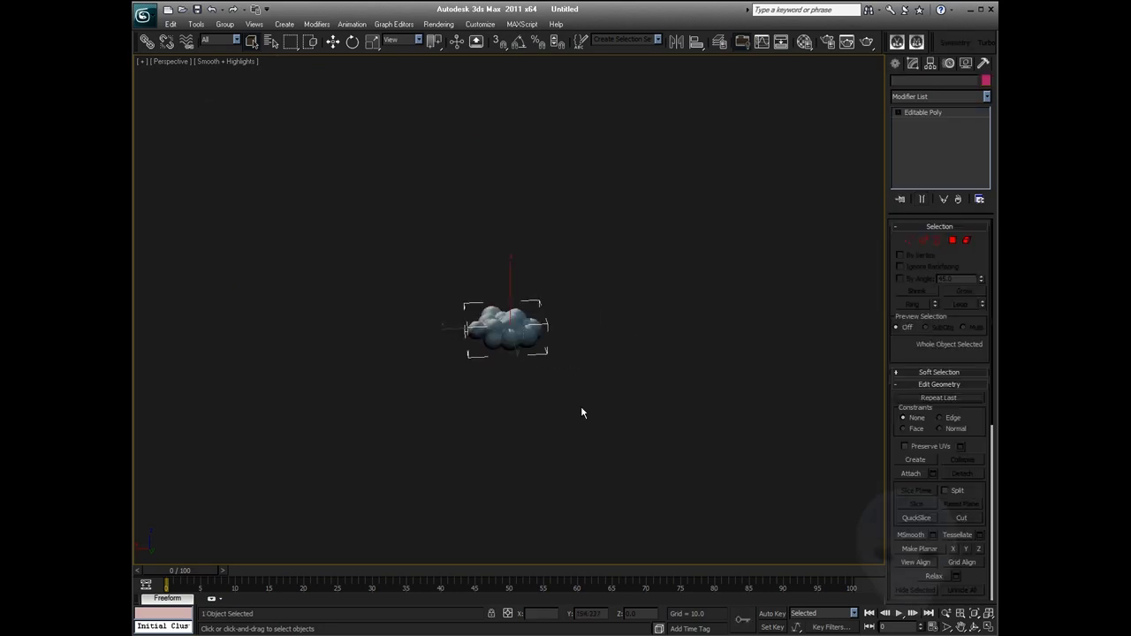
key("z")
middle_click_drag(663, 374, 540, 350, "alt")
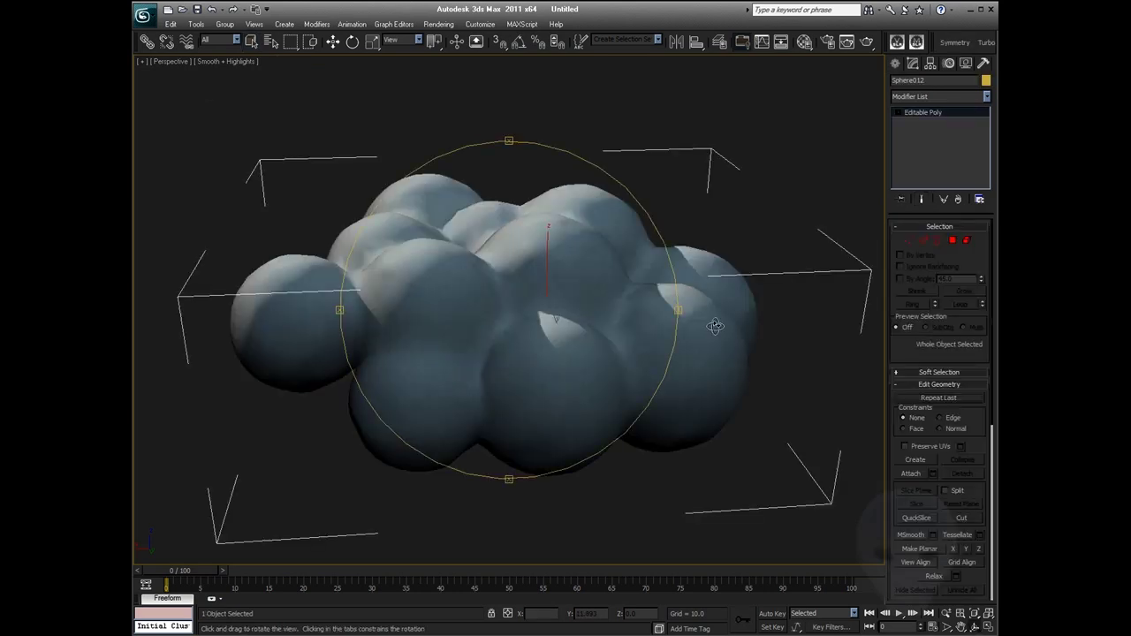
middle_click_drag(716, 326, 821, 323, "alt")
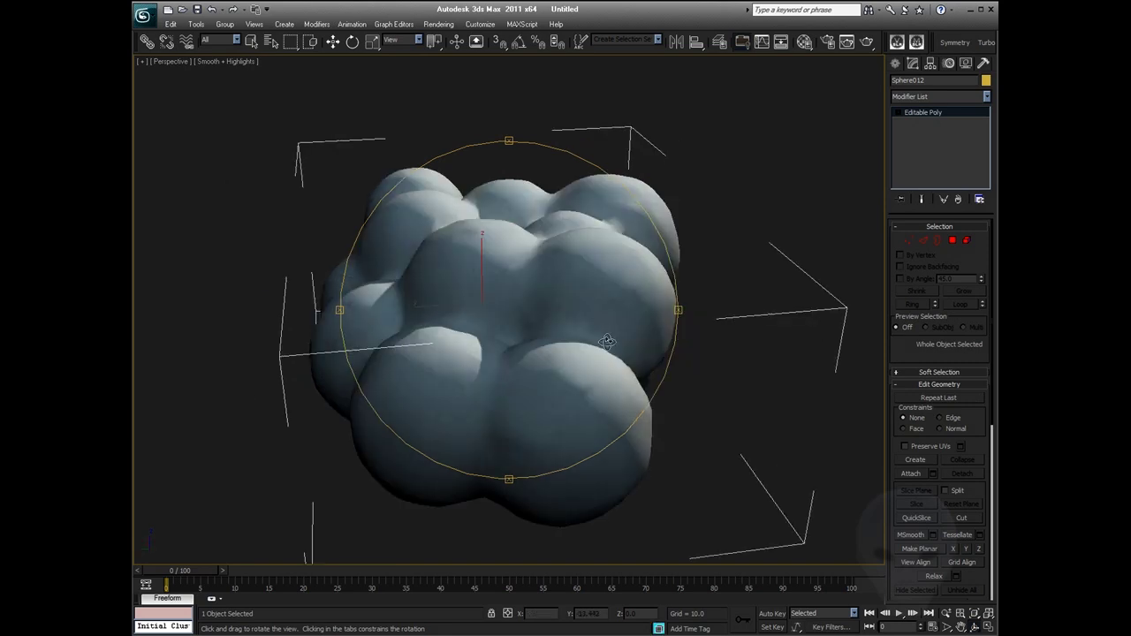
middle_click_drag(606, 341, 505, 331, "alt")
left_click(923, 97)
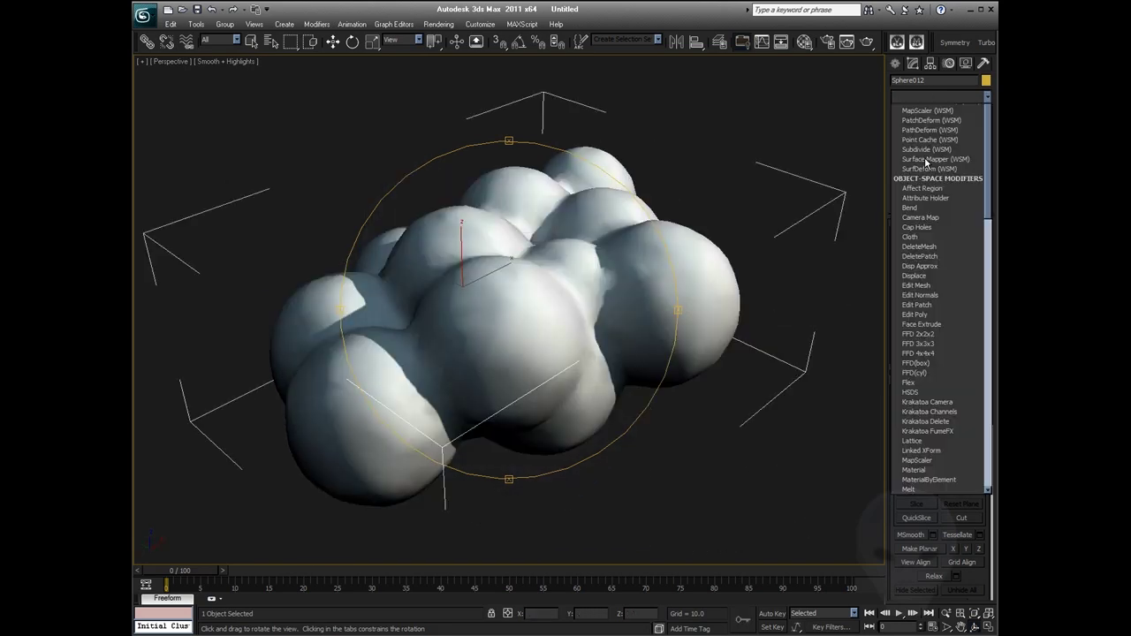
scroll(923, 185, "up", 4)
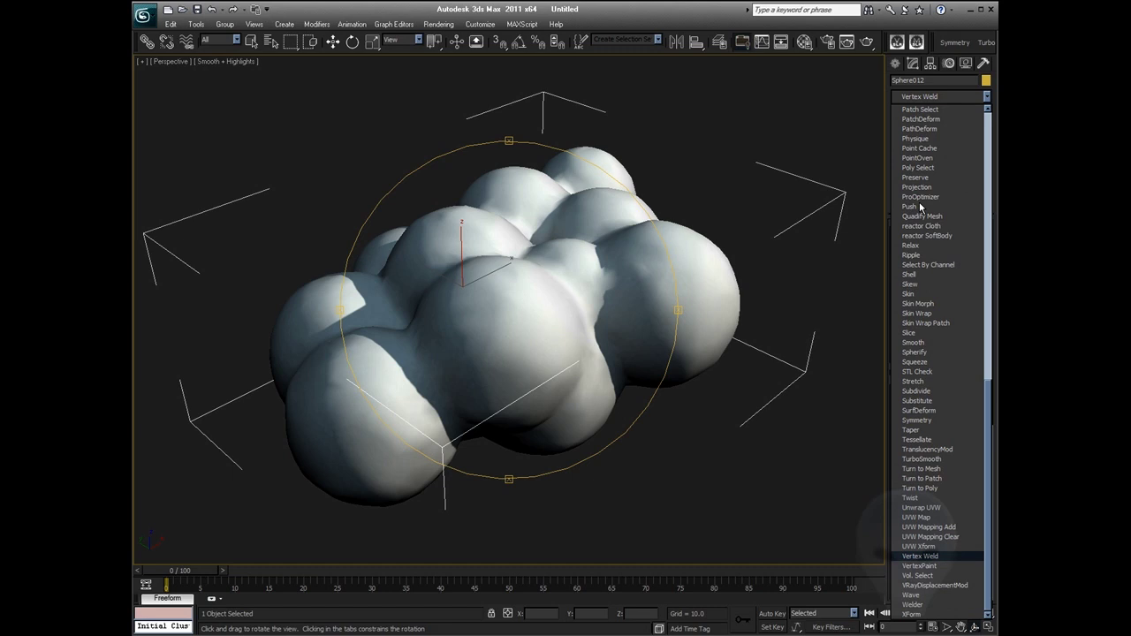
left_click(919, 565)
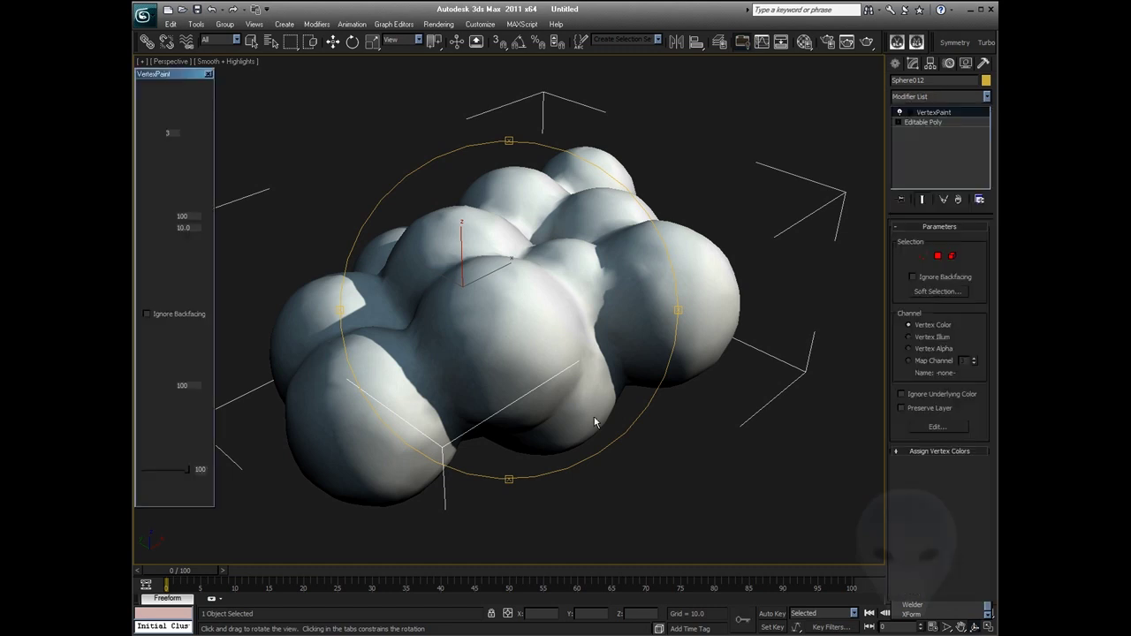
Assign vertex colors to the cloud mesh using the Diffuse Only light model with Mapping enabled
left_click(904, 453)
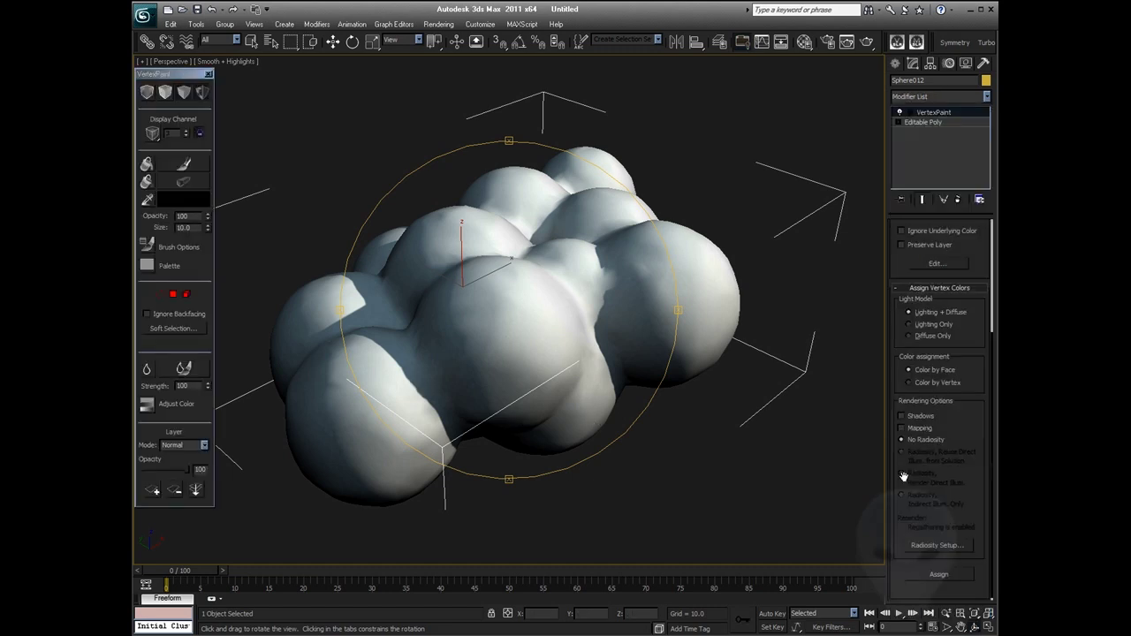
left_click(970, 338)
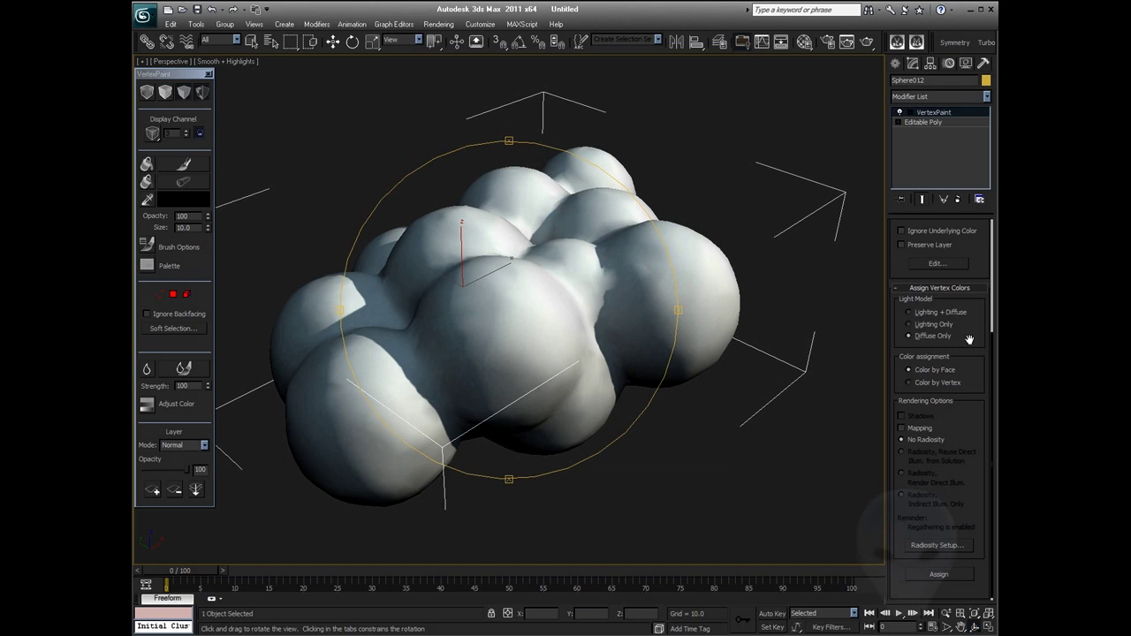
left_click(903, 430)
left_click_drag(897, 359, 896, 355)
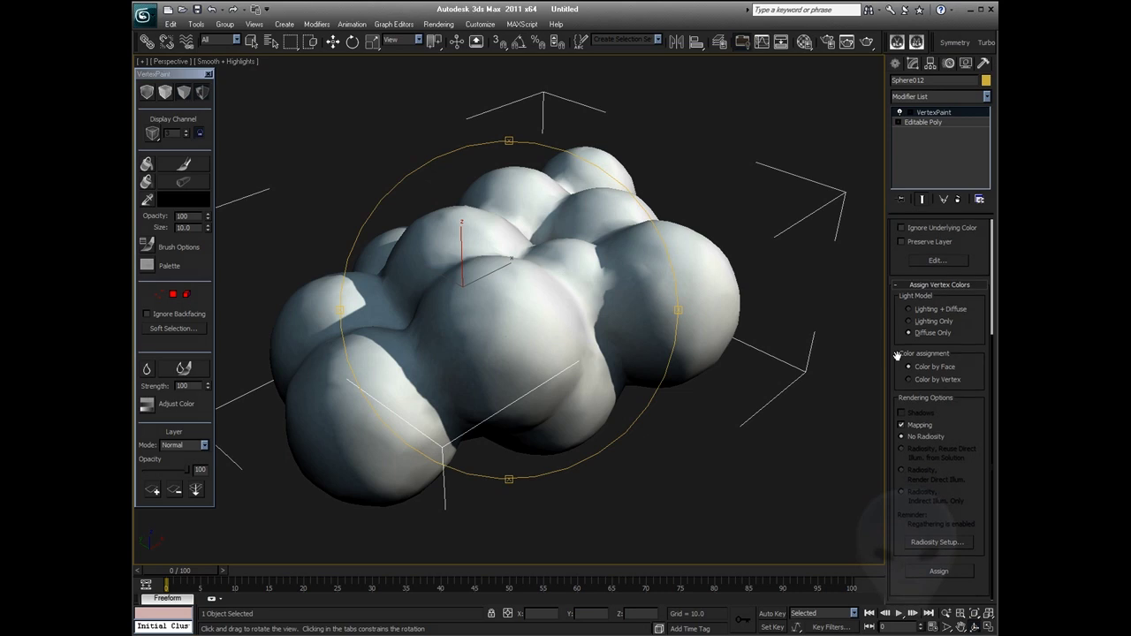
left_click(926, 573)
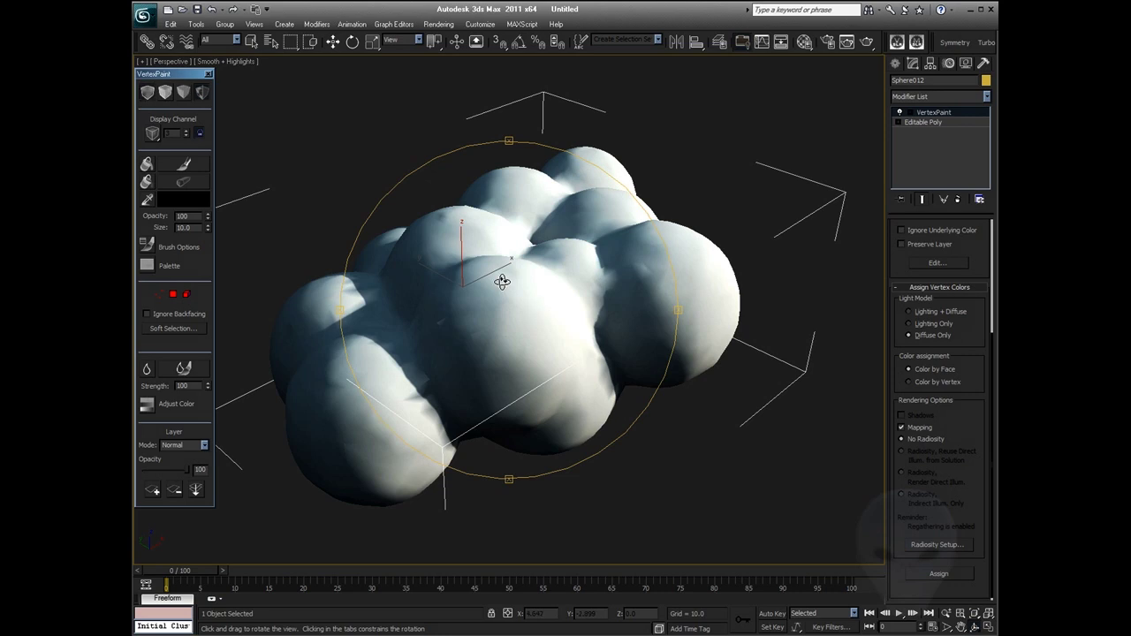
Add a second VertexPaint modifier above the existing one on the cloud mesh
mouse_move(501, 281)
left_mouse_down()
mouse_move(587, 282)
mouse_move(613, 240)
mouse_move(613, 316)
mouse_move(602, 305)
mouse_move(628, 301)
left_mouse_up()
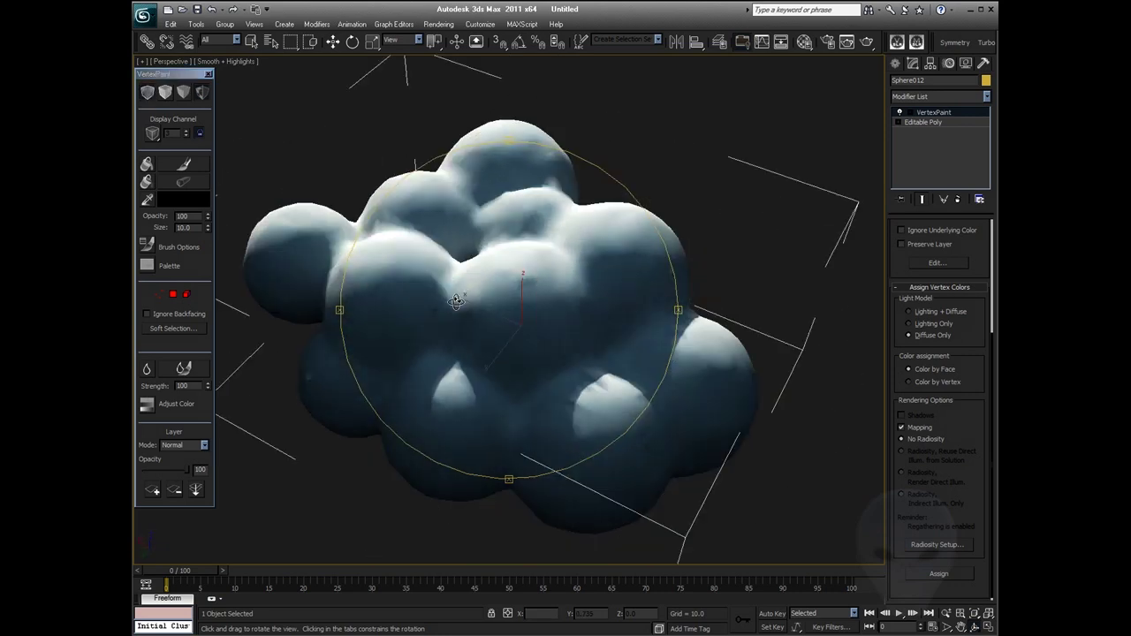
left_click_drag(457, 302, 495, 329)
left_click_drag(396, 421, 462, 362)
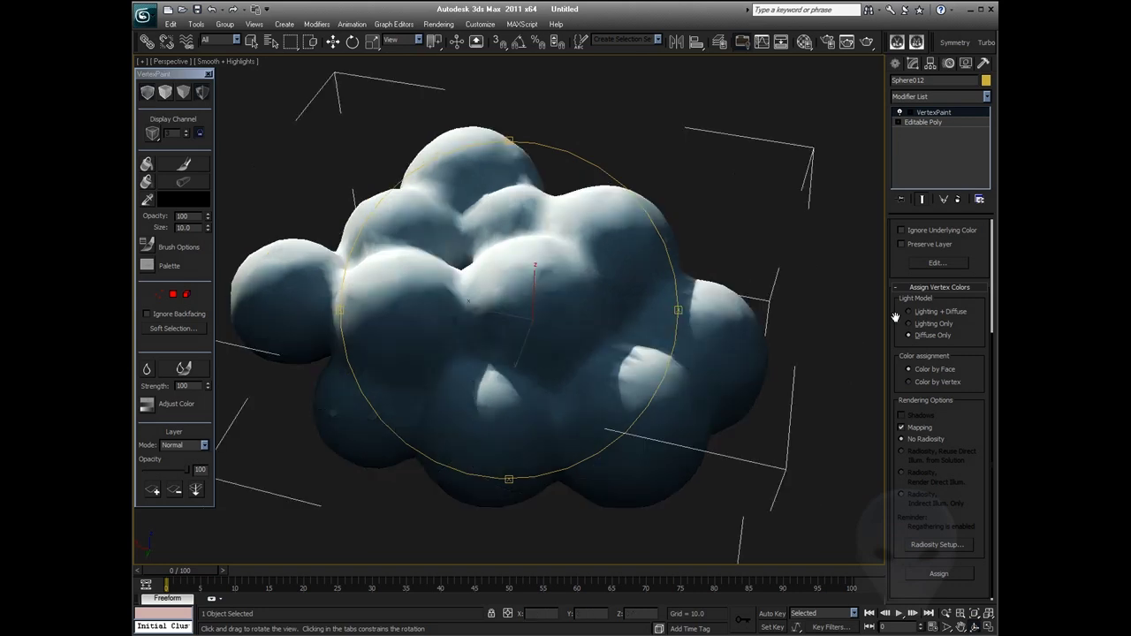
scroll(903, 469, "up", 5)
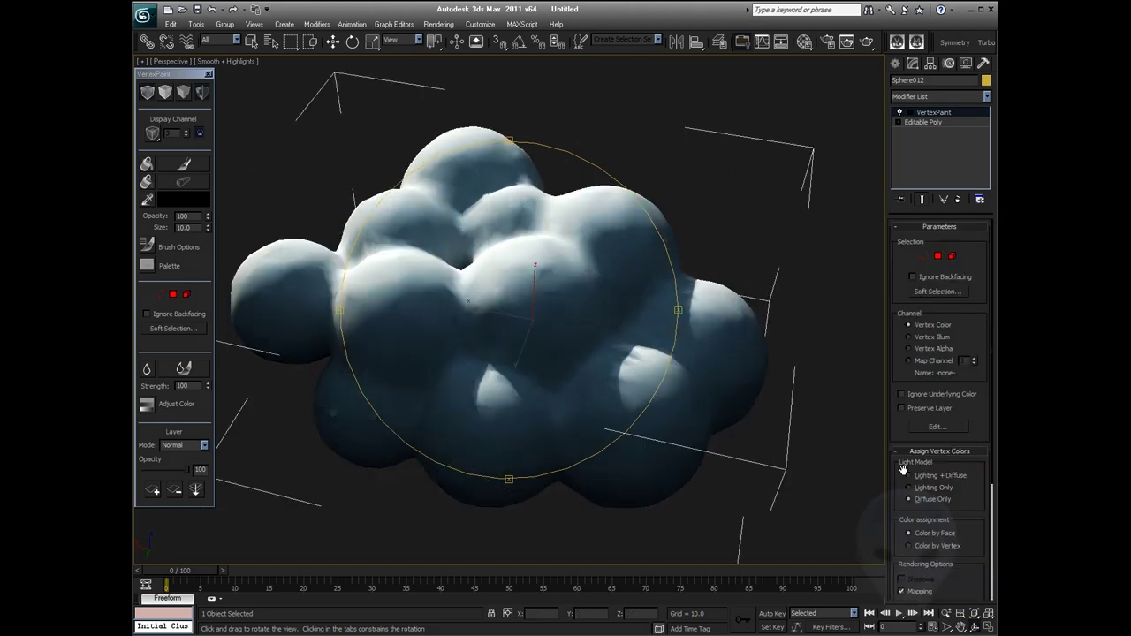
left_click(929, 95)
scroll(929, 95, "down", 5)
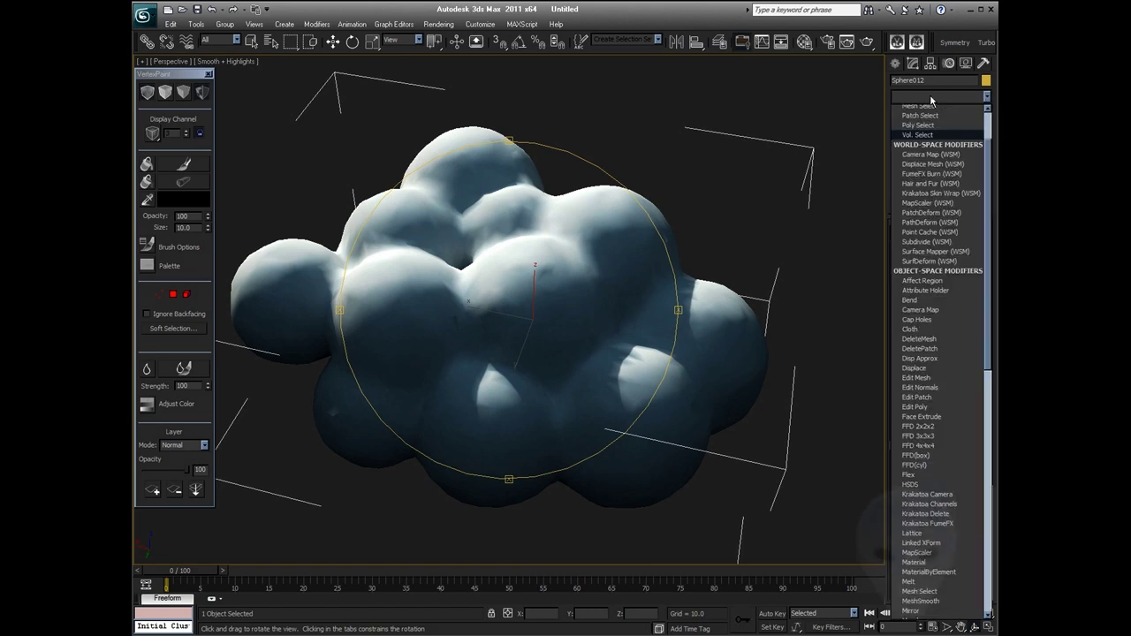
key("v")
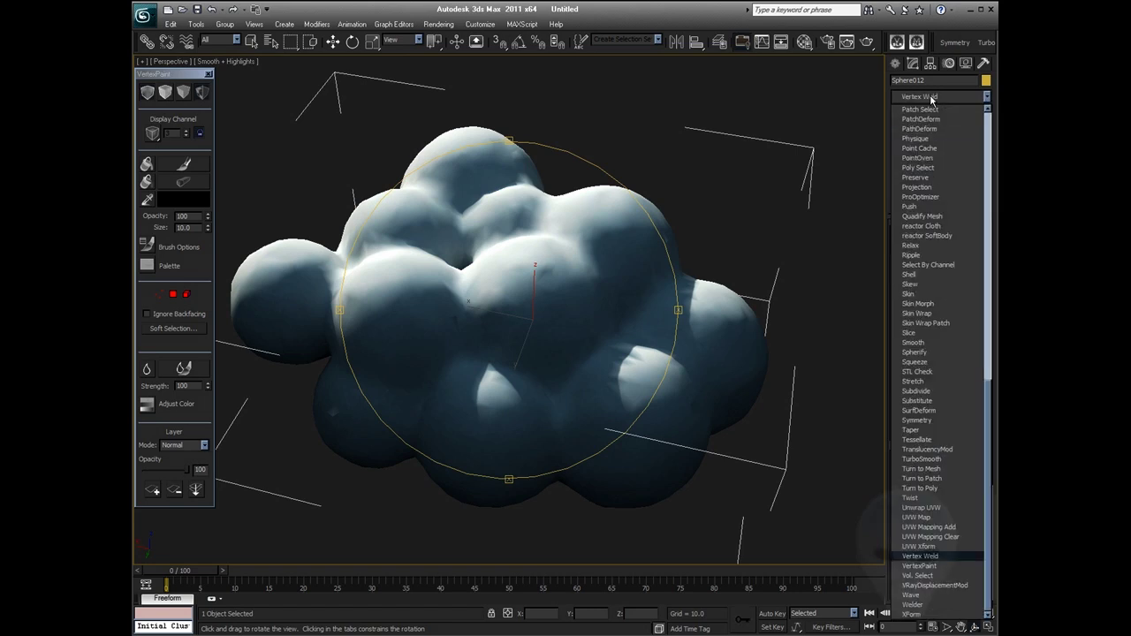
left_click(923, 566)
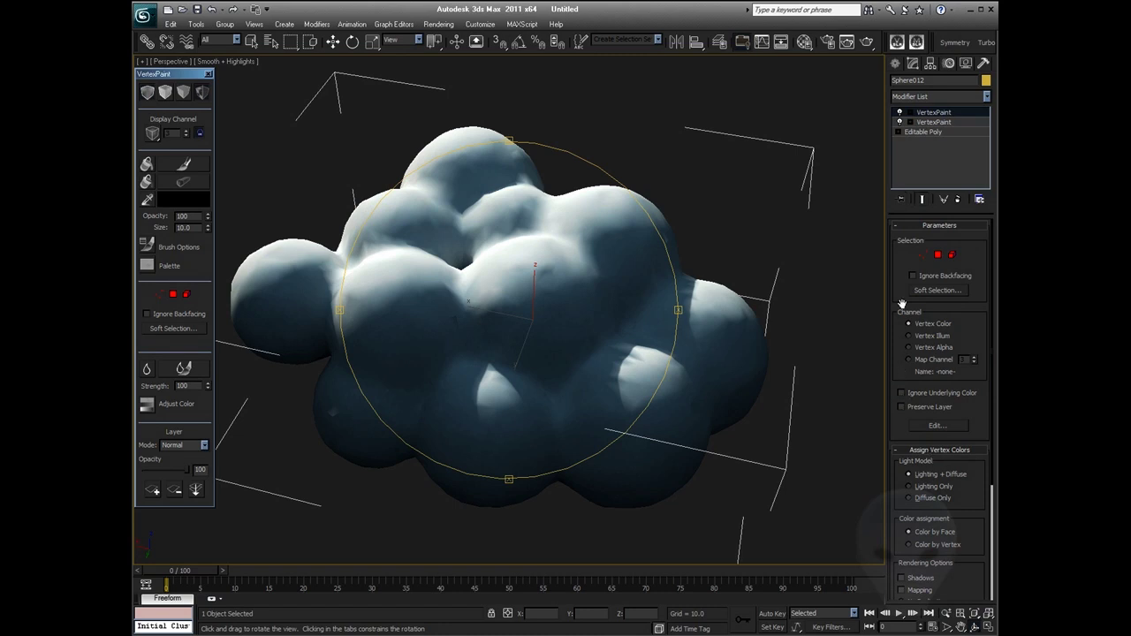
Assign vertex colors in the new upper VertexPaint modifier, using the Diffuse Only light model with Mapping enabled
scroll(897, 316, "down", 1)
scroll(898, 317, "down", 4)
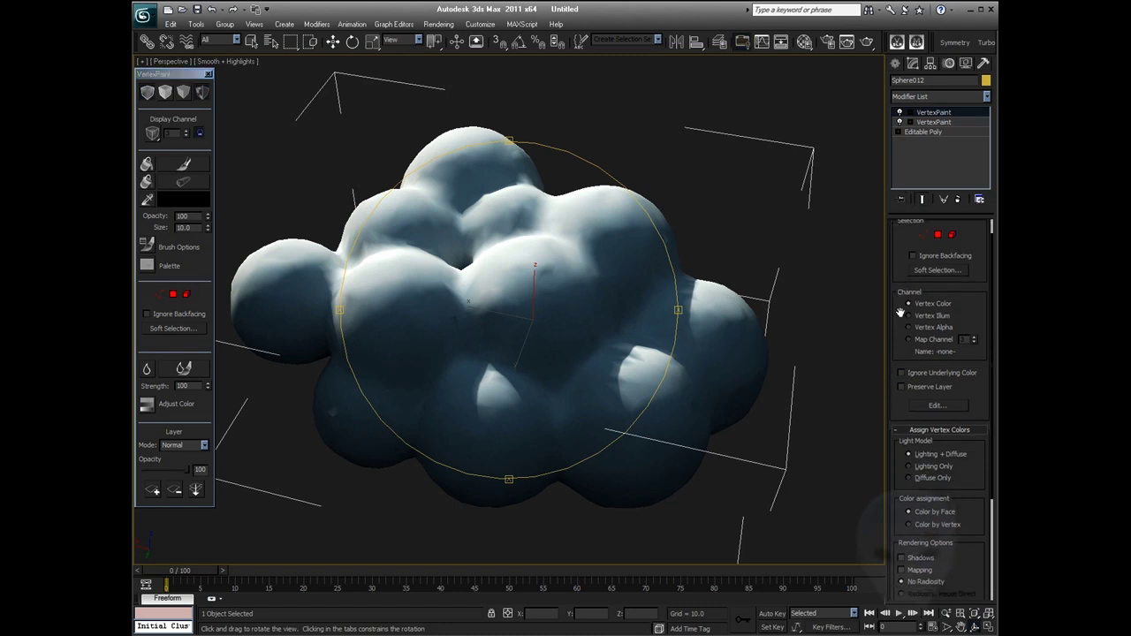
left_click(909, 439)
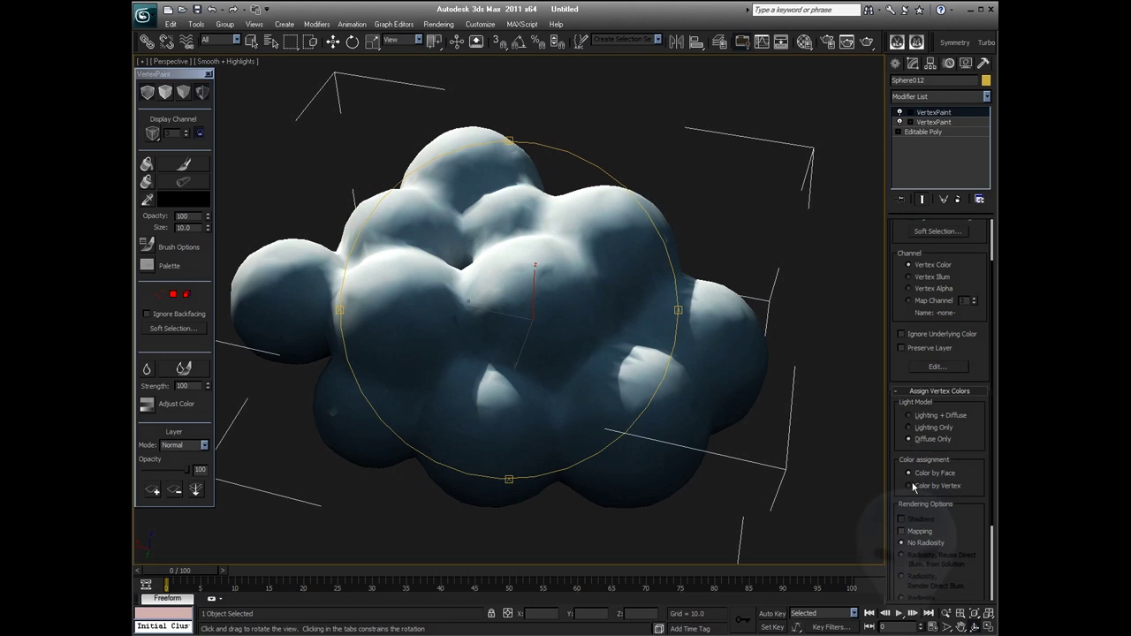
left_click(902, 531)
left_click_drag(968, 528, 965, 423)
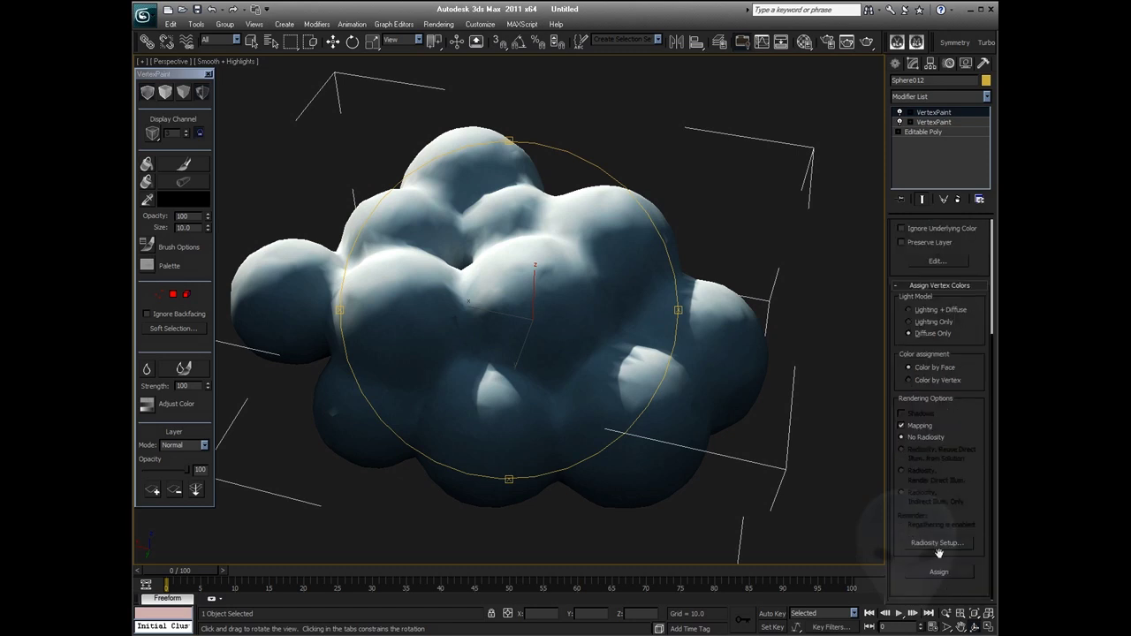
left_click_drag(971, 258, 974, 223)
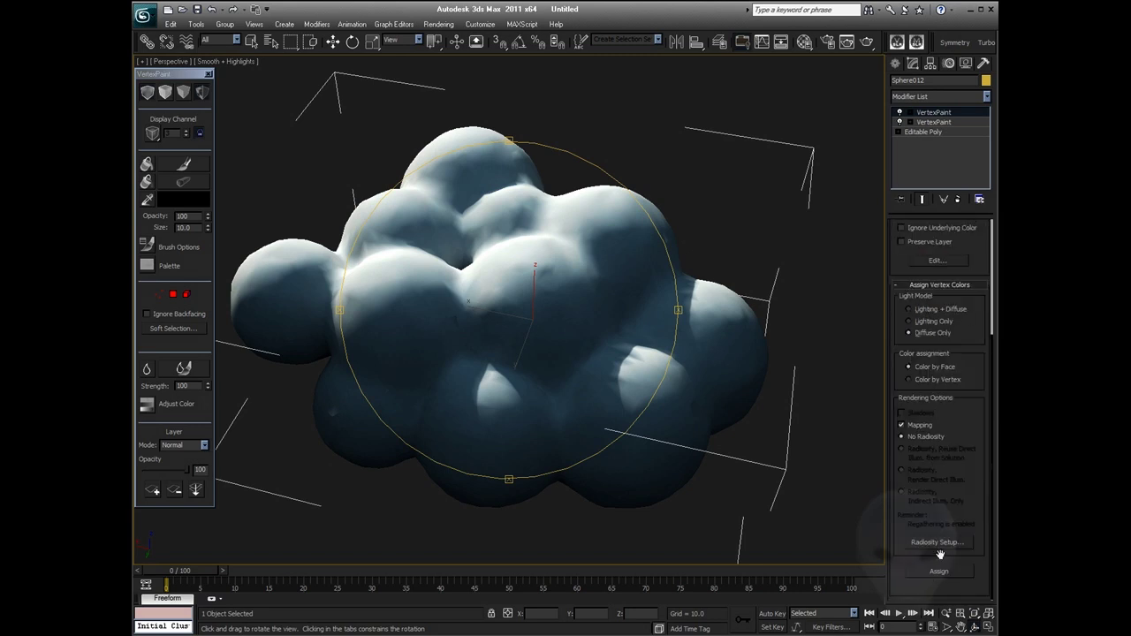
left_click_drag(971, 408, 960, 267)
left_click(939, 570)
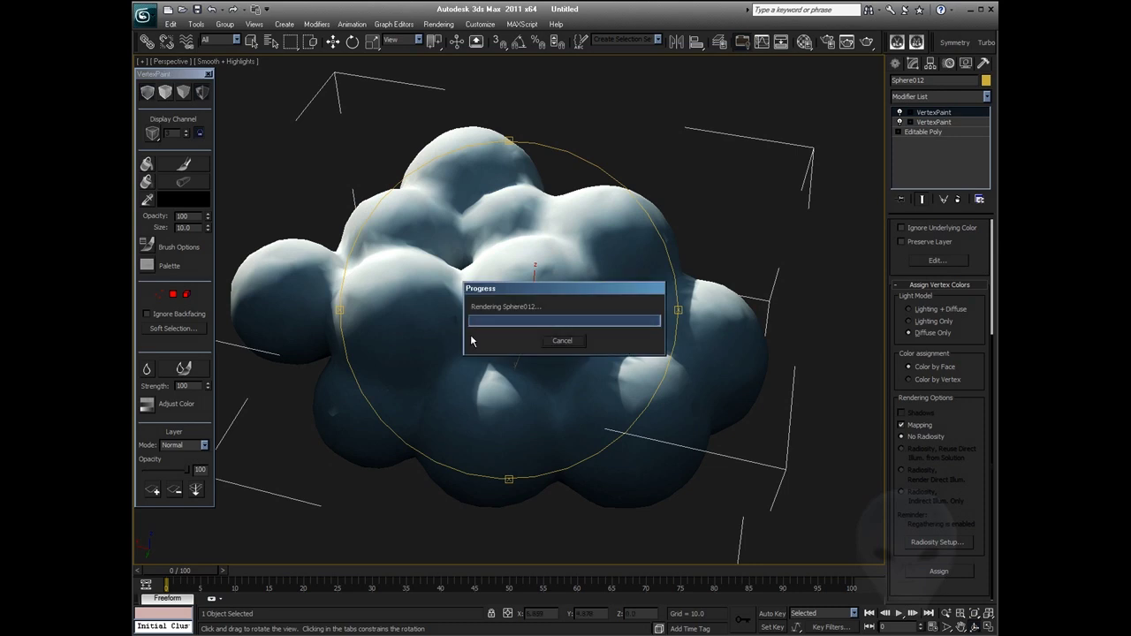
Apply the unused grey material from the first sample slot of the Material Editor's second row to the cloud
left_click_drag(548, 320, 465, 324)
right_click(804, 213)
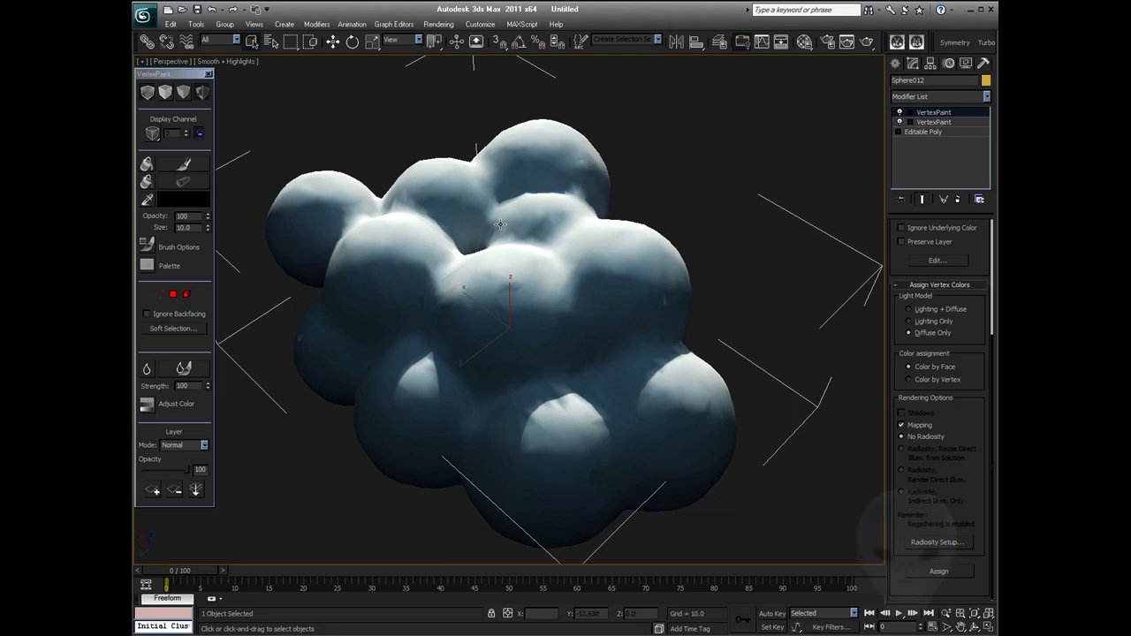
left_click(808, 45)
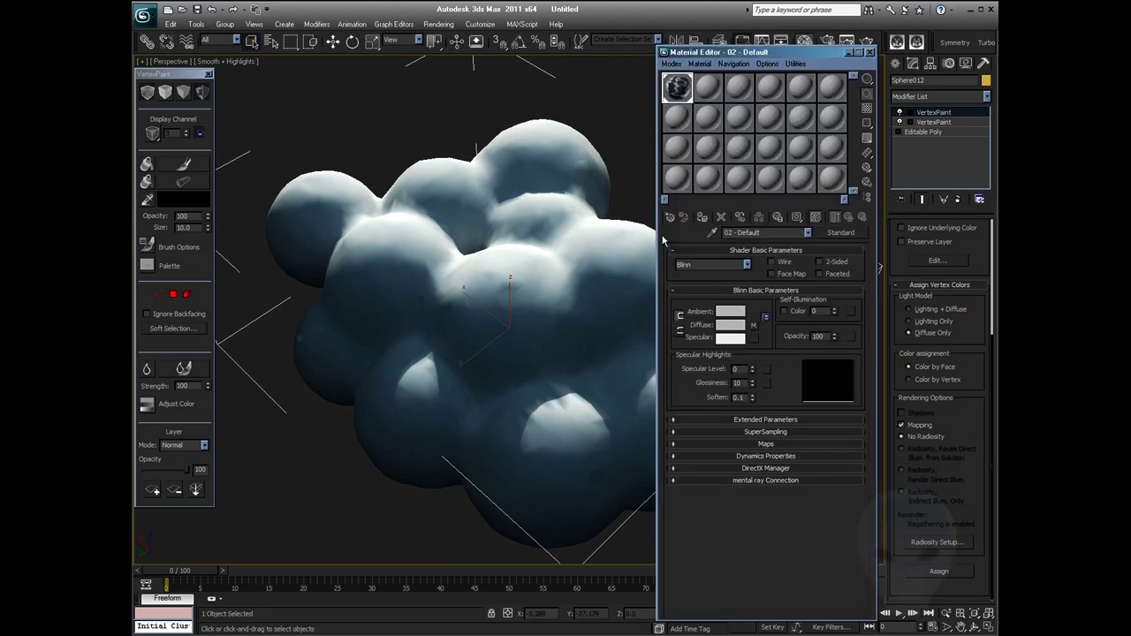
left_click_drag(673, 124, 563, 240)
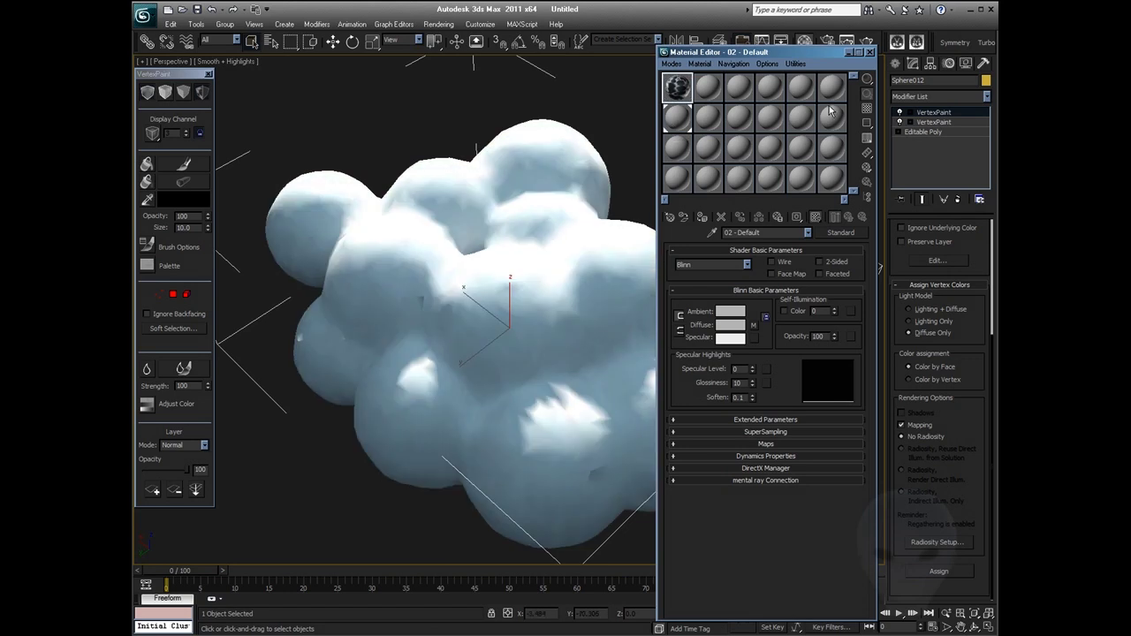
left_click(869, 53)
Try different blending modes on the upper VertexPaint layer, settle on Screen, and lower the layer opacity to 46
middle_click_drag(554, 337, 636, 207, "alt")
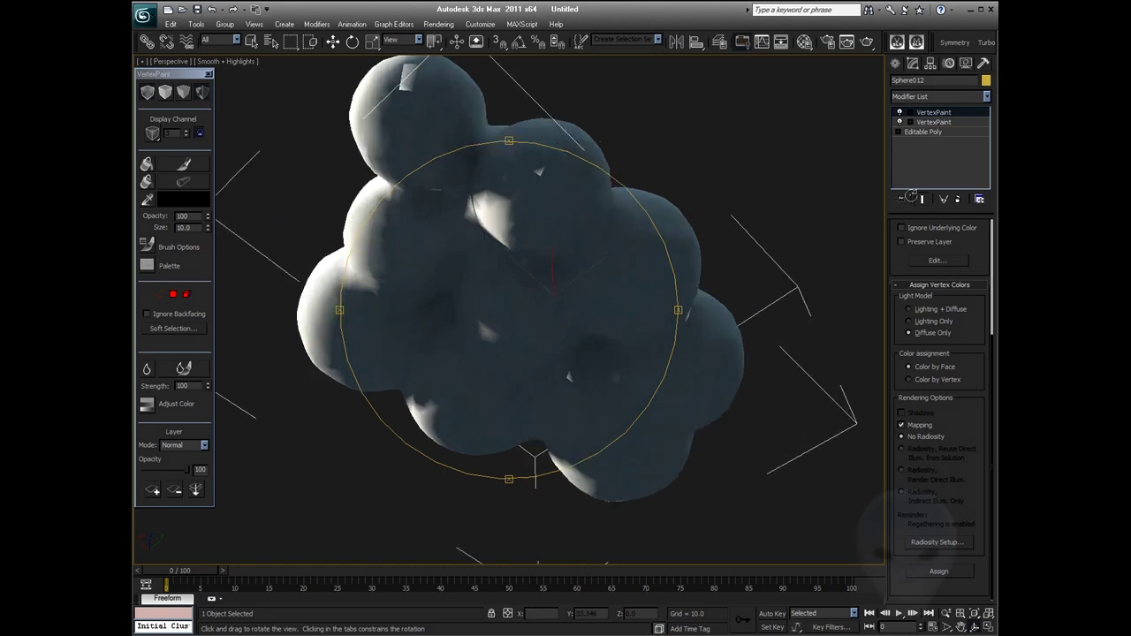
left_click(183, 445)
left_click(181, 519)
scroll(393, 454, "up", 3)
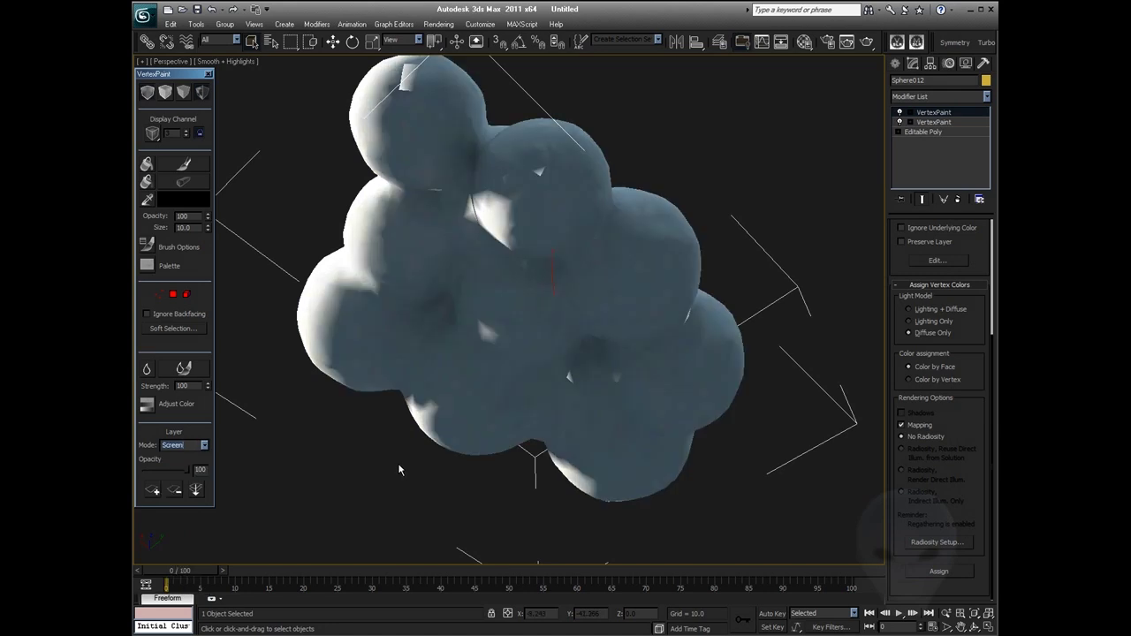
scroll(394, 454, "down", 4)
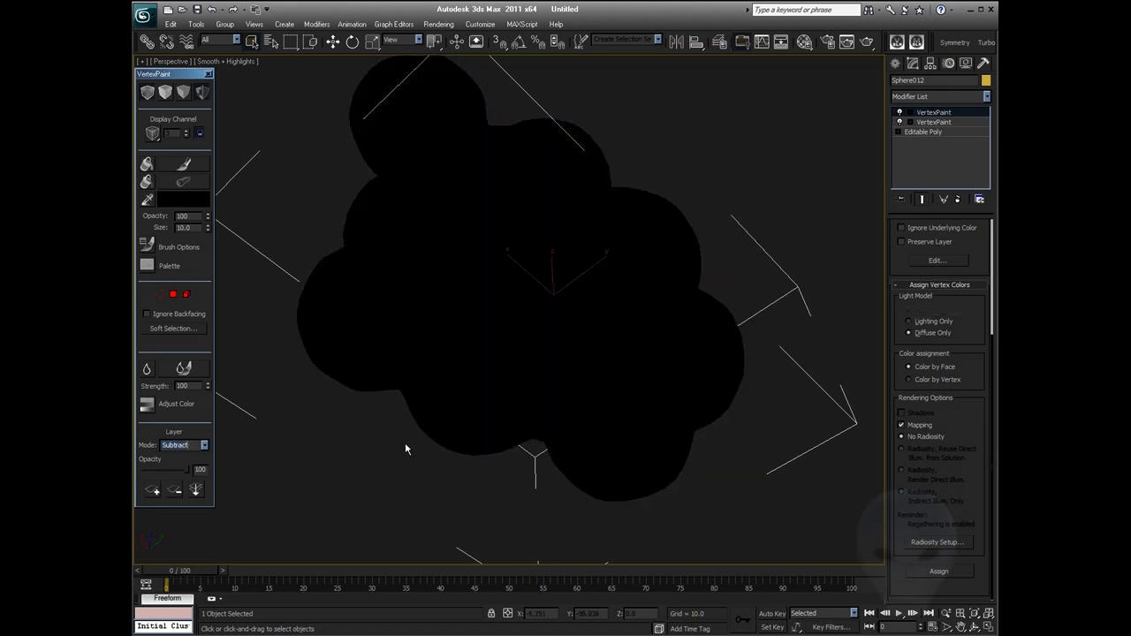
scroll(374, 403, "down", 5)
scroll(404, 420, "up", 2)
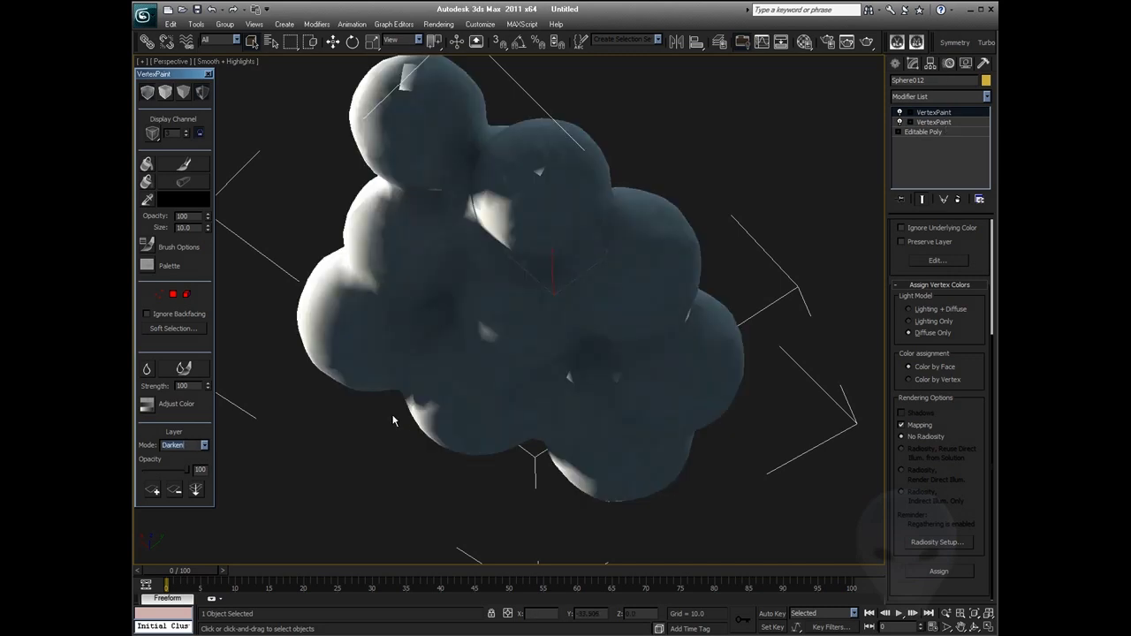
scroll(235, 427, "down", 1)
scroll(236, 431, "down", 1)
scroll(237, 435, "up", 1)
scroll(309, 469, "down", 1)
scroll(309, 469, "down", 1)
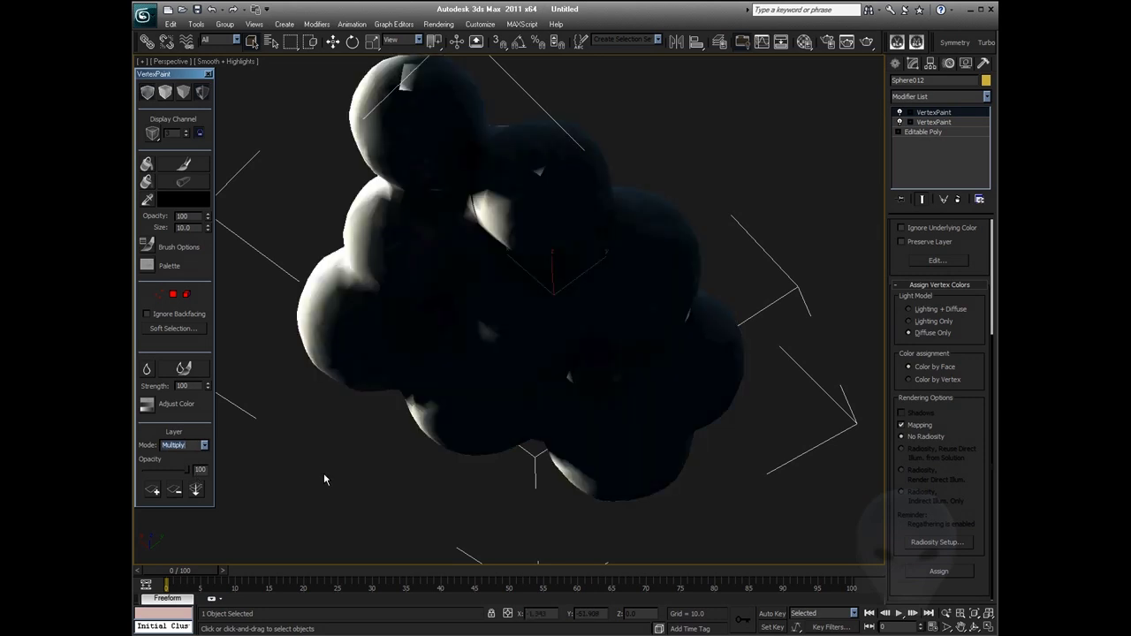
scroll(323, 474, "down", 1)
scroll(323, 475, "down", 1)
scroll(270, 476, "up", 1)
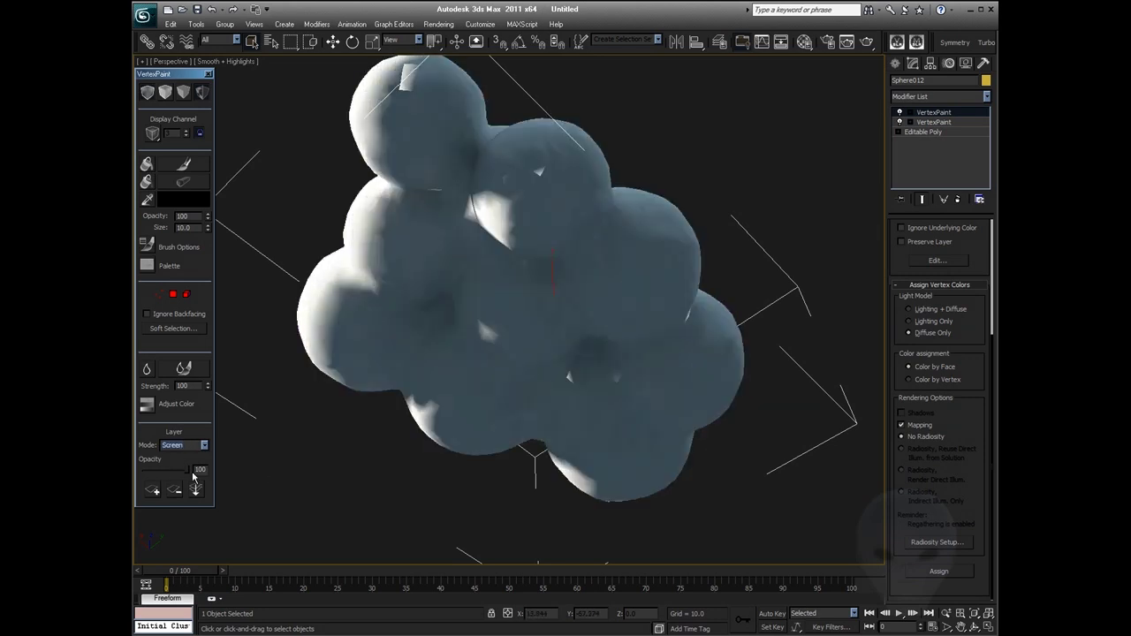
left_click_drag(187, 471, 161, 471)
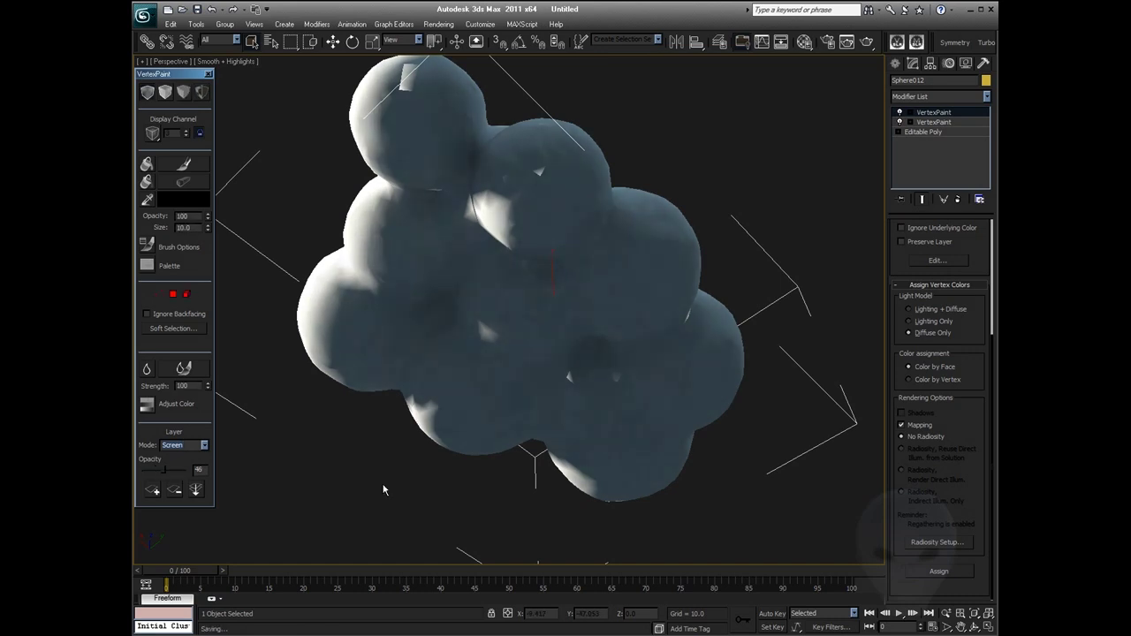
Check the cloud deselected from another angle, then reselect it and add a TranslucencyMod modifier
left_click(490, 464)
key("ctrl+r")
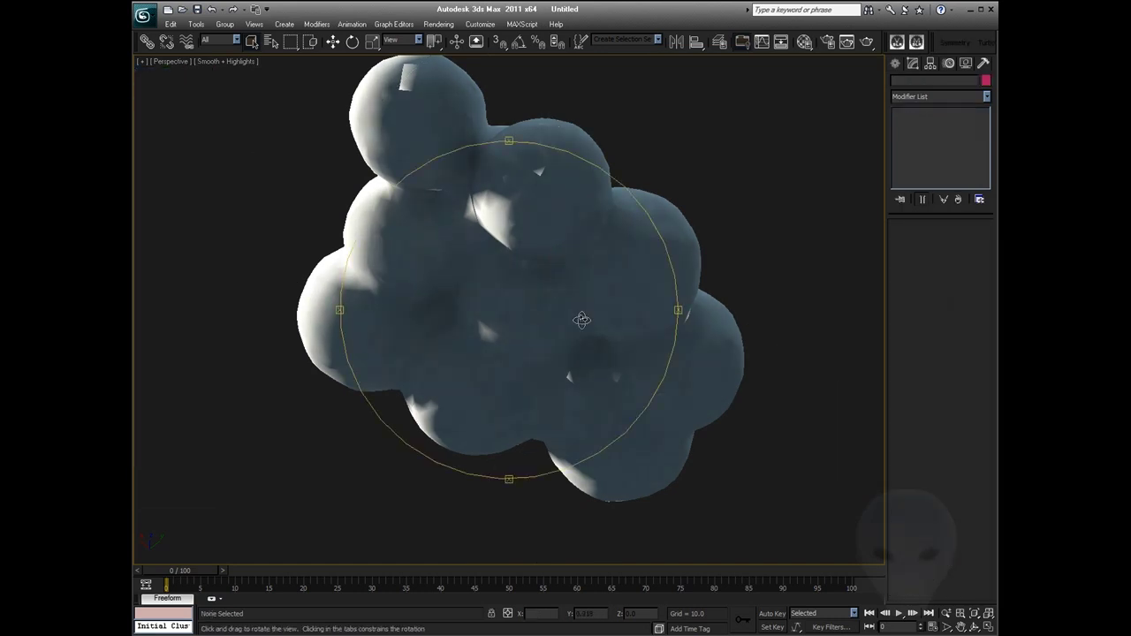
left_click_drag(581, 319, 420, 381)
right_click(583, 303)
left_click(587, 301)
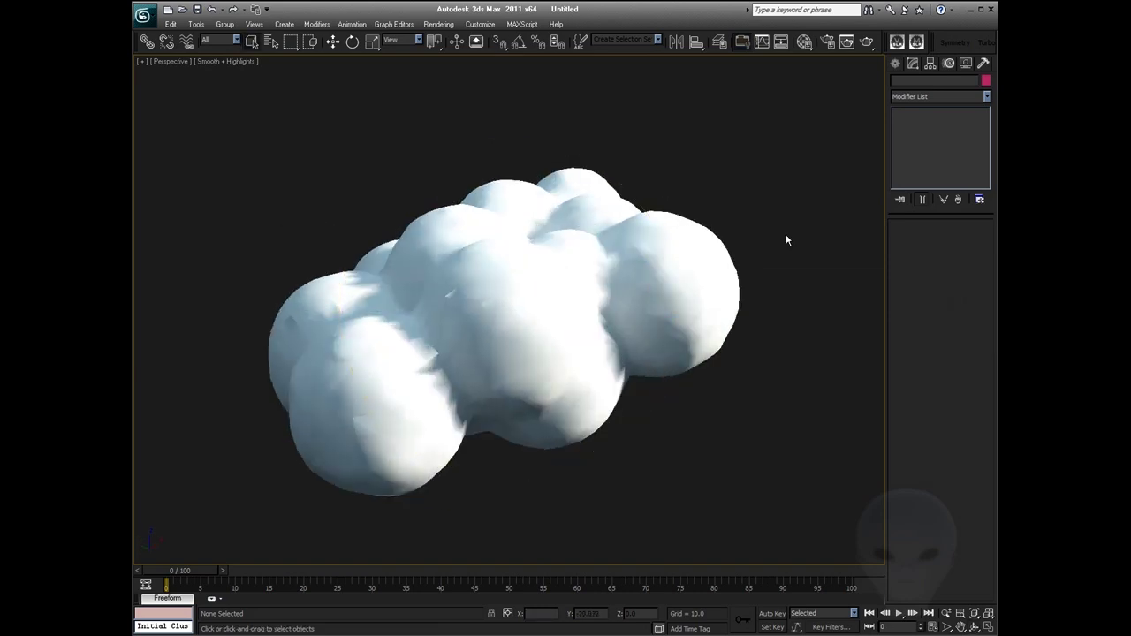
left_click(936, 95)
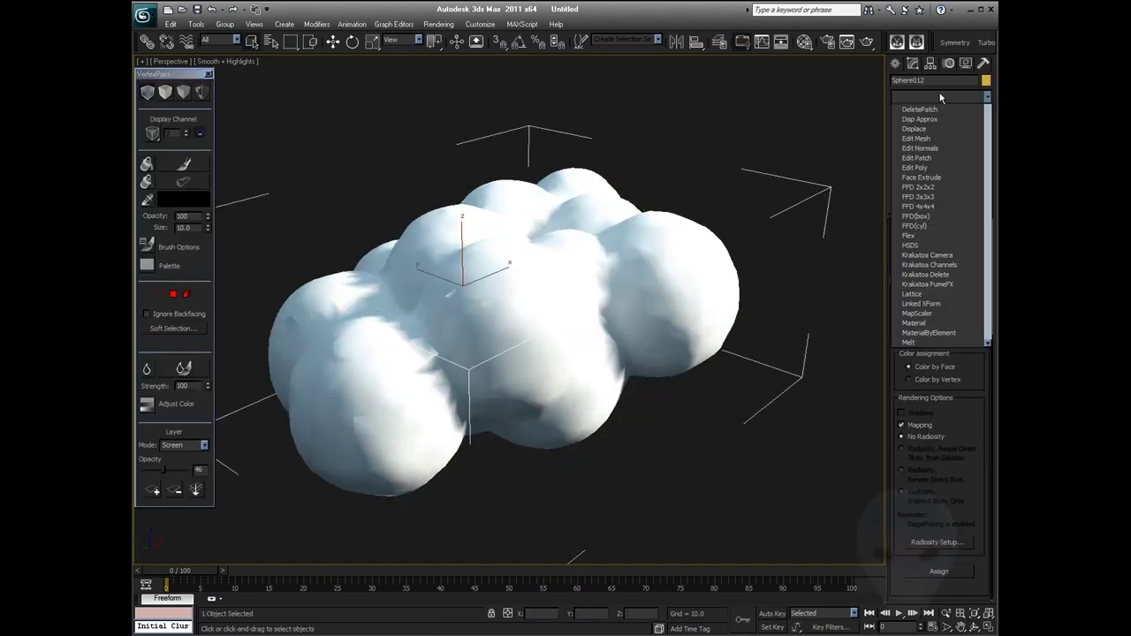
scroll(934, 326, "down", 20)
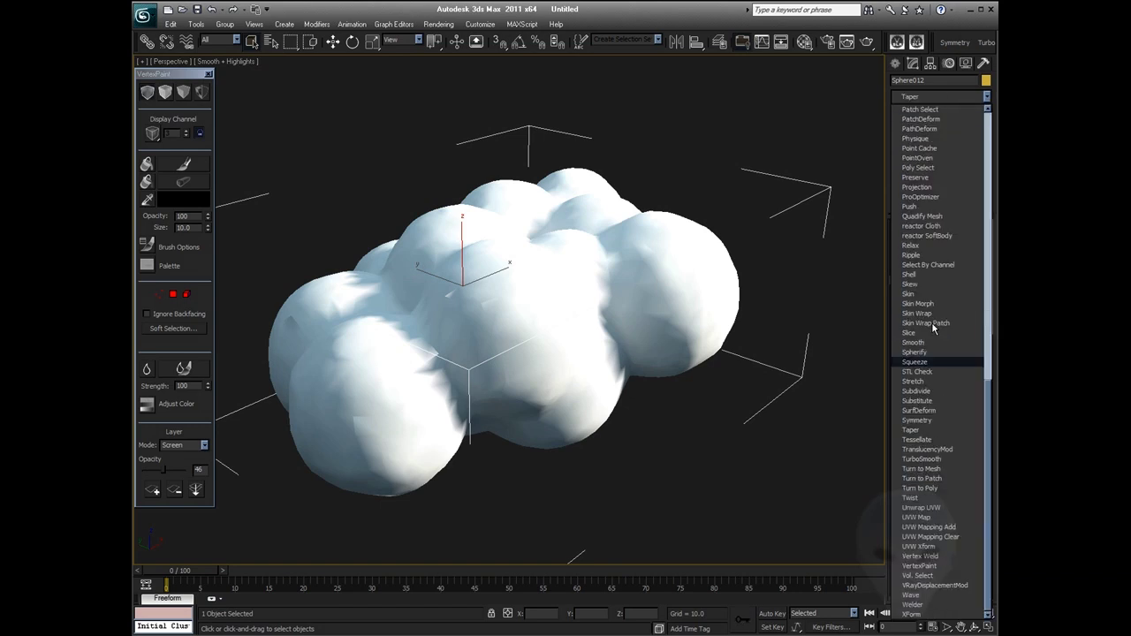
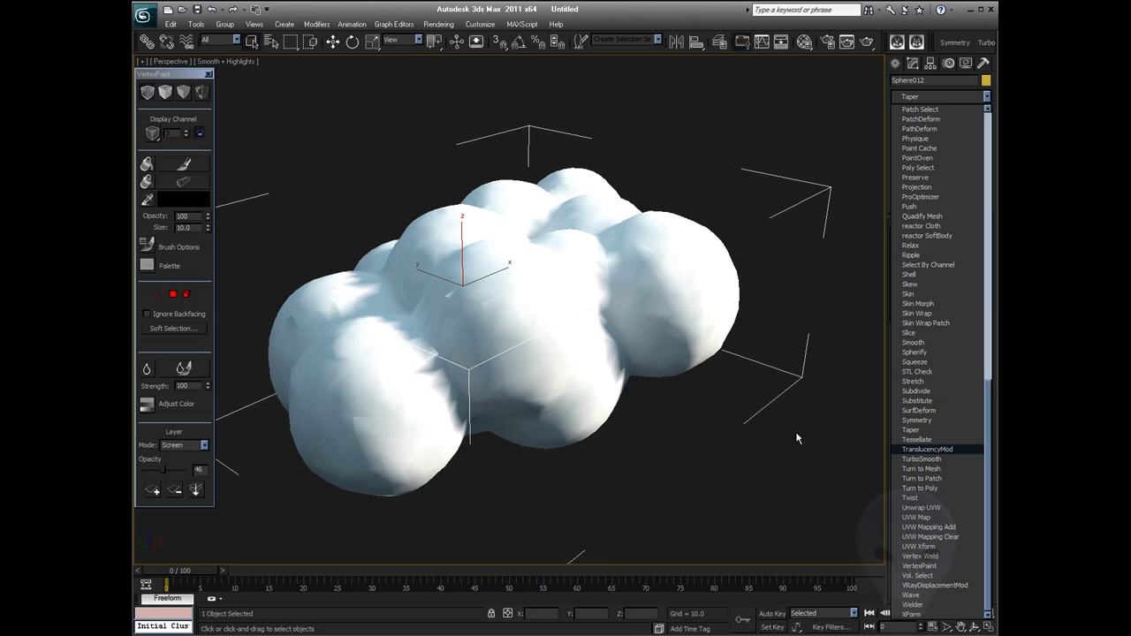
key("Return")
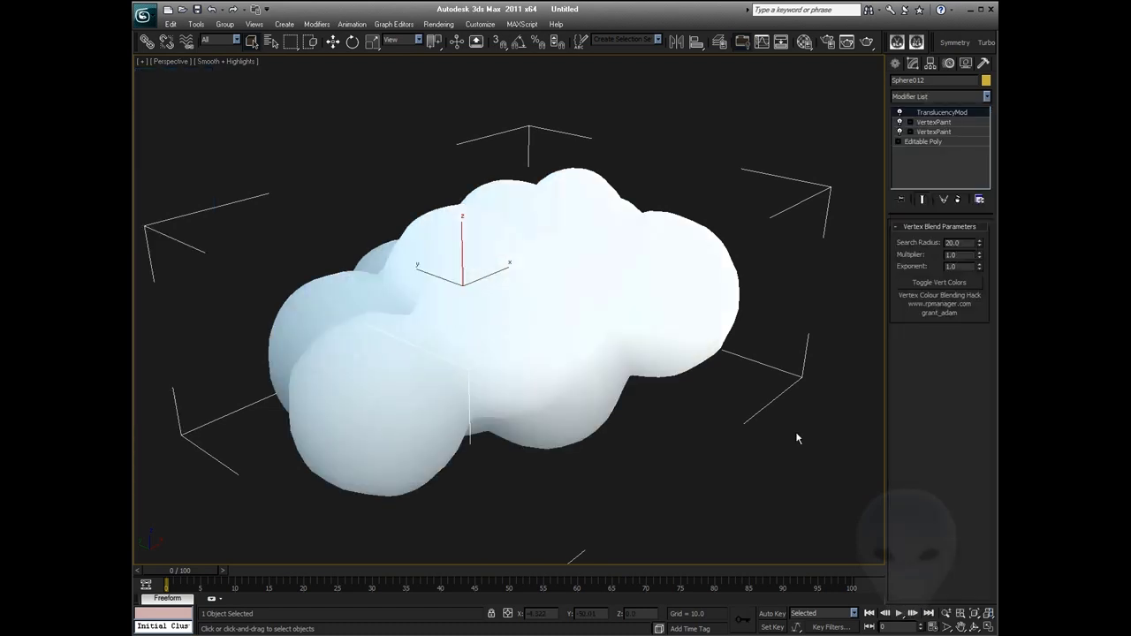
Set the TranslucencyMod search radius to 10 and inspect the blended shading around the cloud
key("ctrl+r")
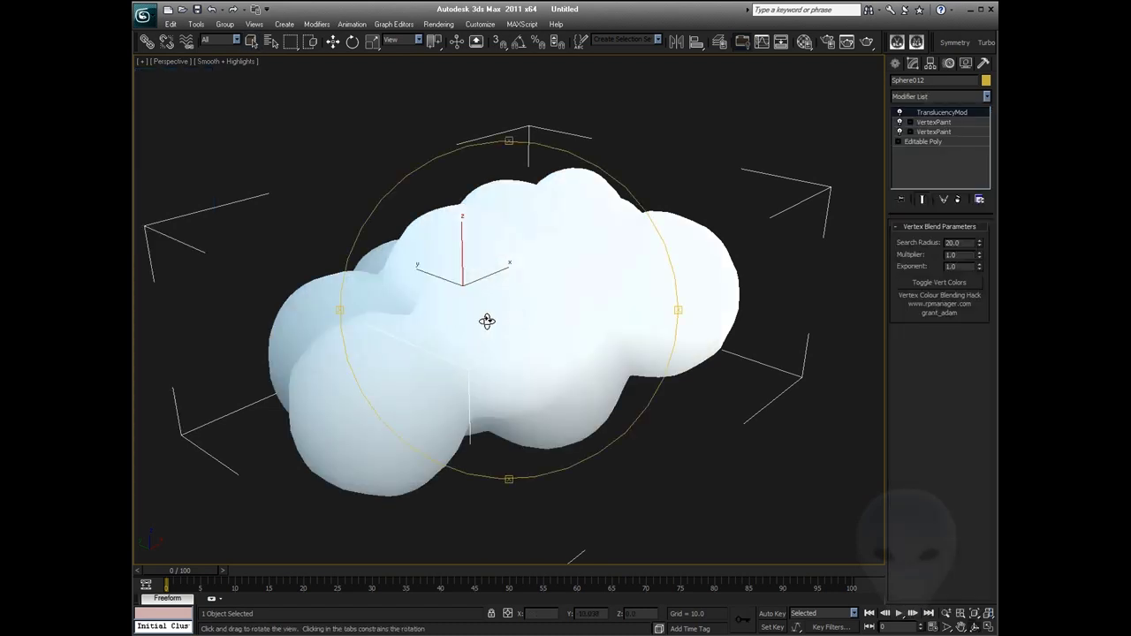
mouse_move(486, 321)
left_mouse_down()
mouse_move(606, 233)
mouse_move(633, 281)
mouse_move(619, 314)
mouse_move(507, 301)
mouse_move(497, 263)
mouse_move(430, 262)
mouse_move(422, 236)
left_mouse_up()
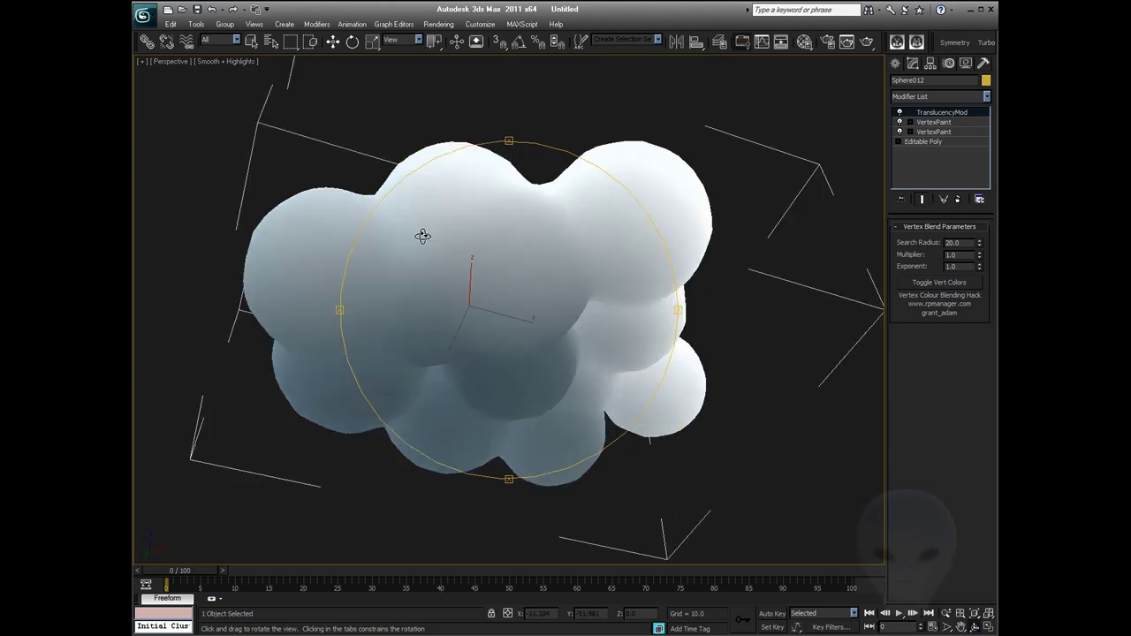
left_click(954, 242)
type("15")
key("Return")
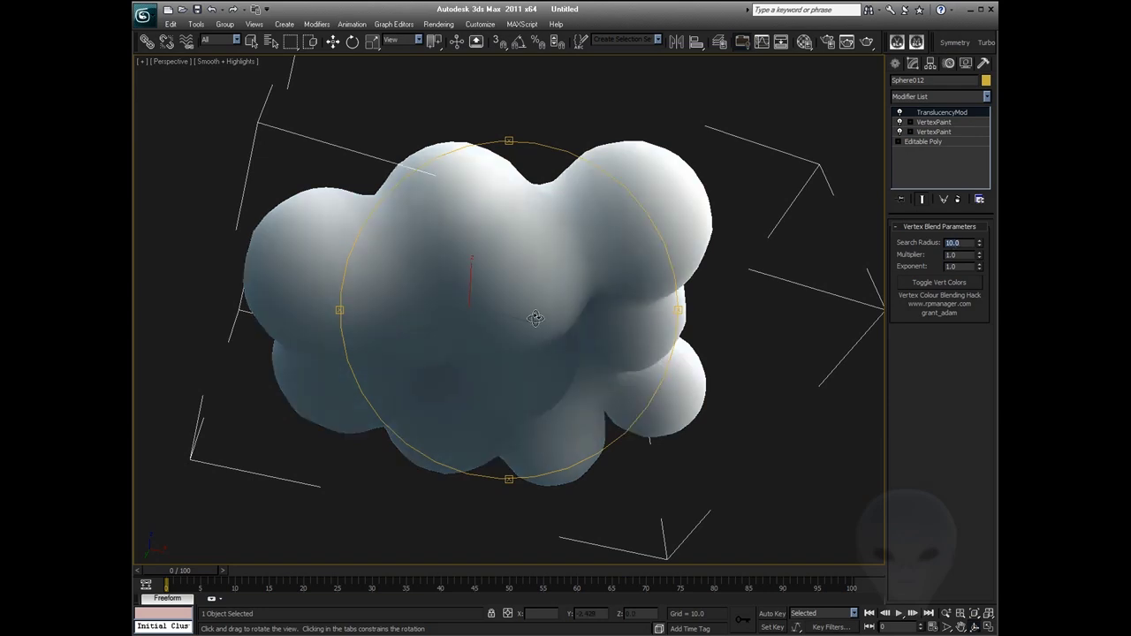
left_click_drag(539, 299, 589, 276)
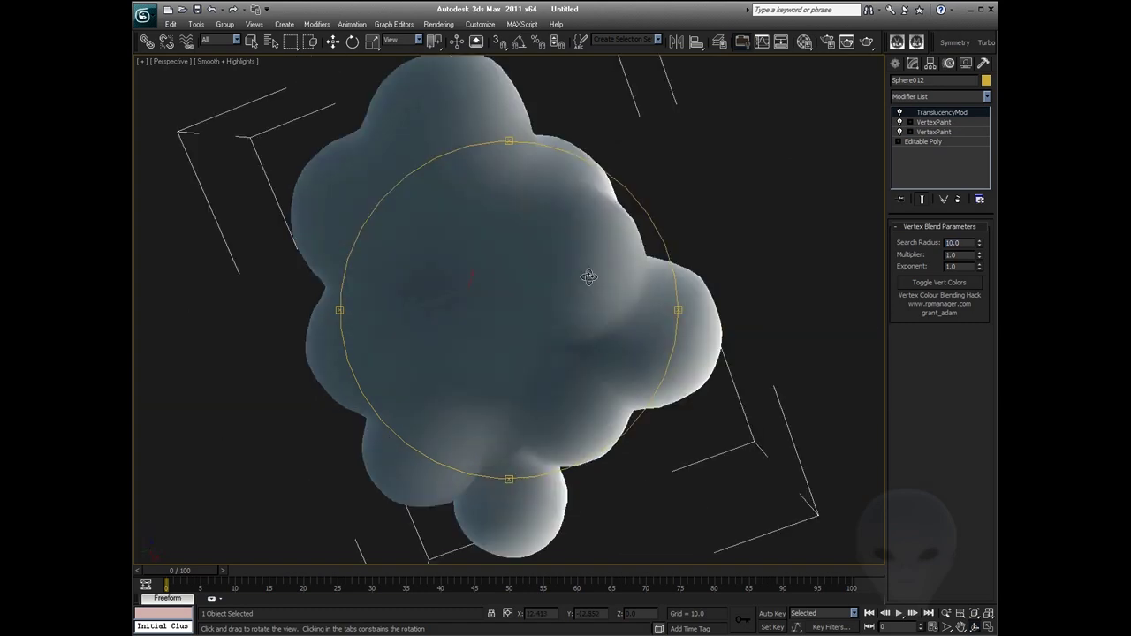
Inspect the cloud from several angles, deselect it, and run a test render of the perspective view
left_click_drag(611, 330, 525, 394)
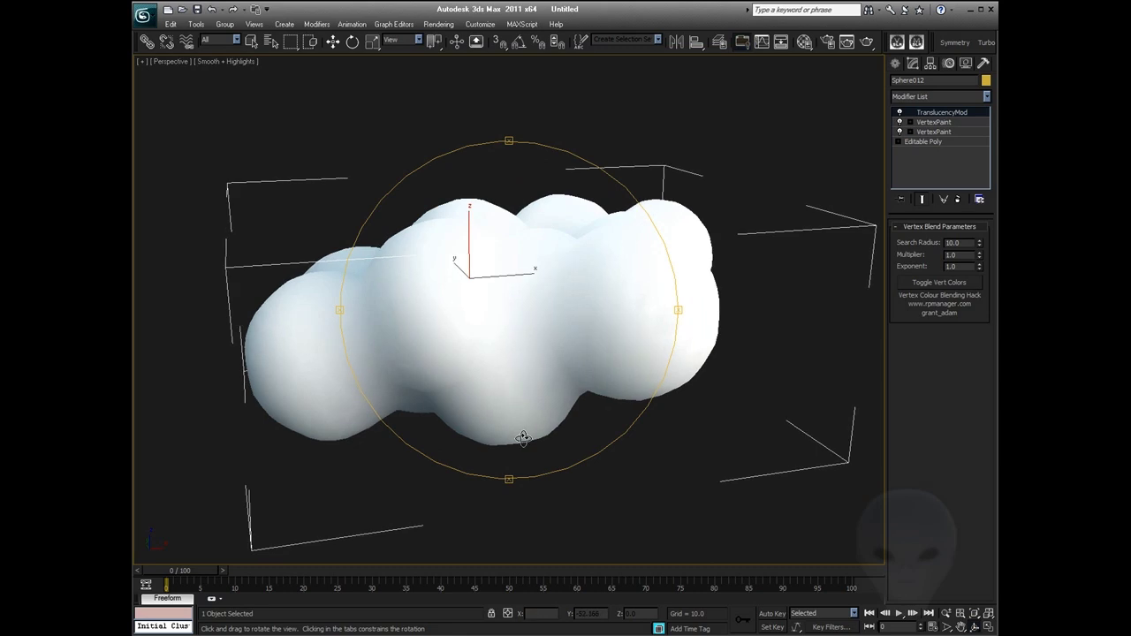
left_click_drag(522, 437, 559, 316)
right_click(560, 315)
left_click(774, 320)
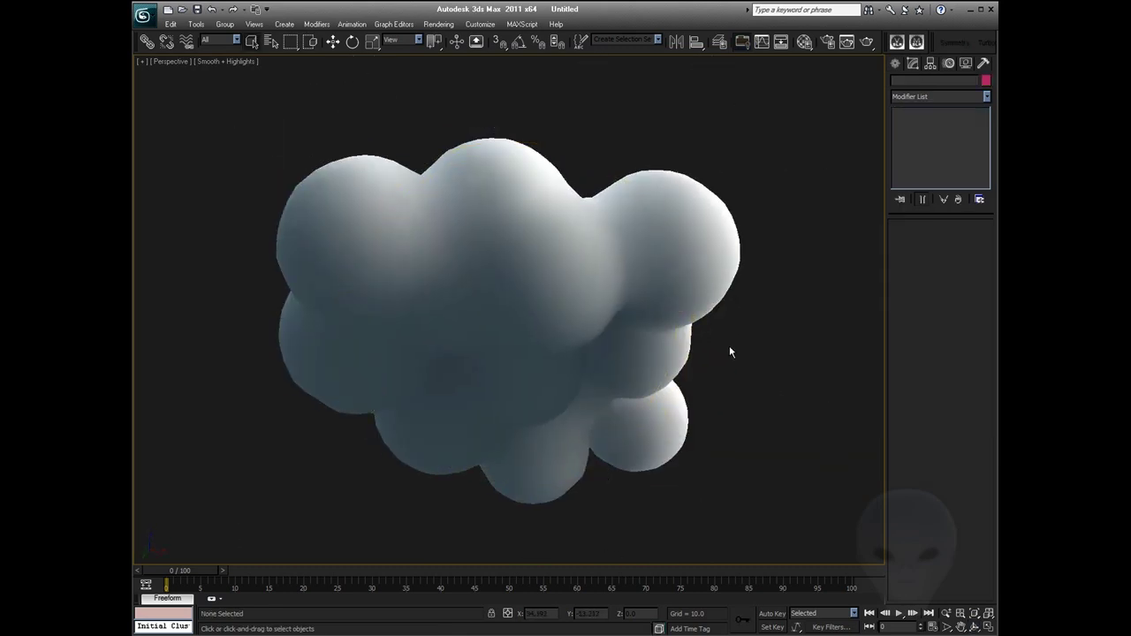
scroll(729, 346, "down", 3)
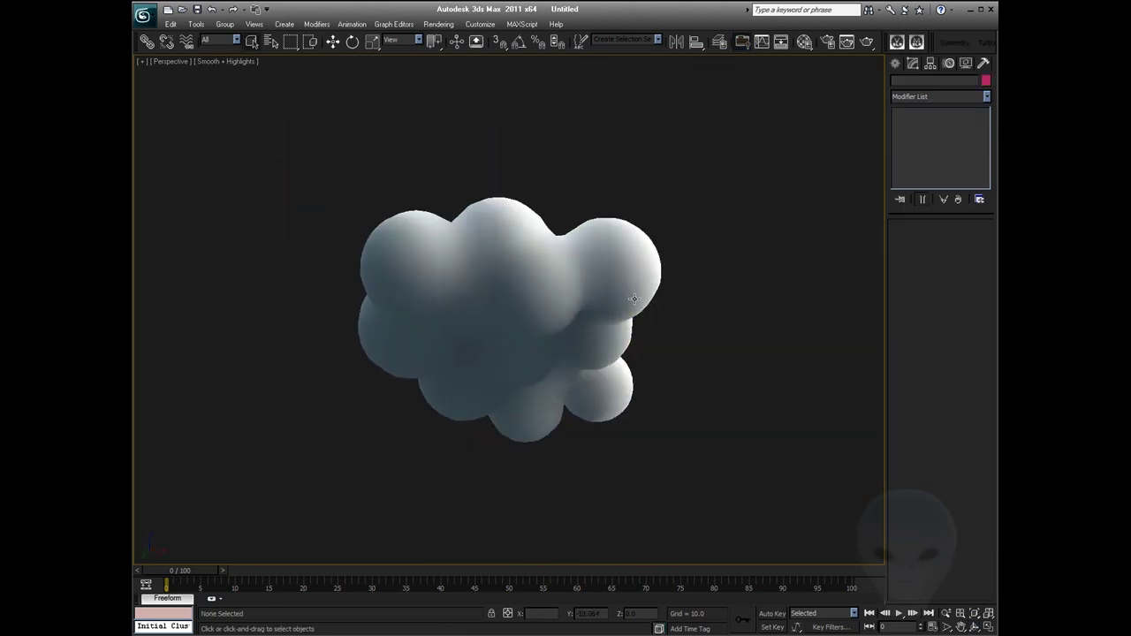
left_click(866, 43)
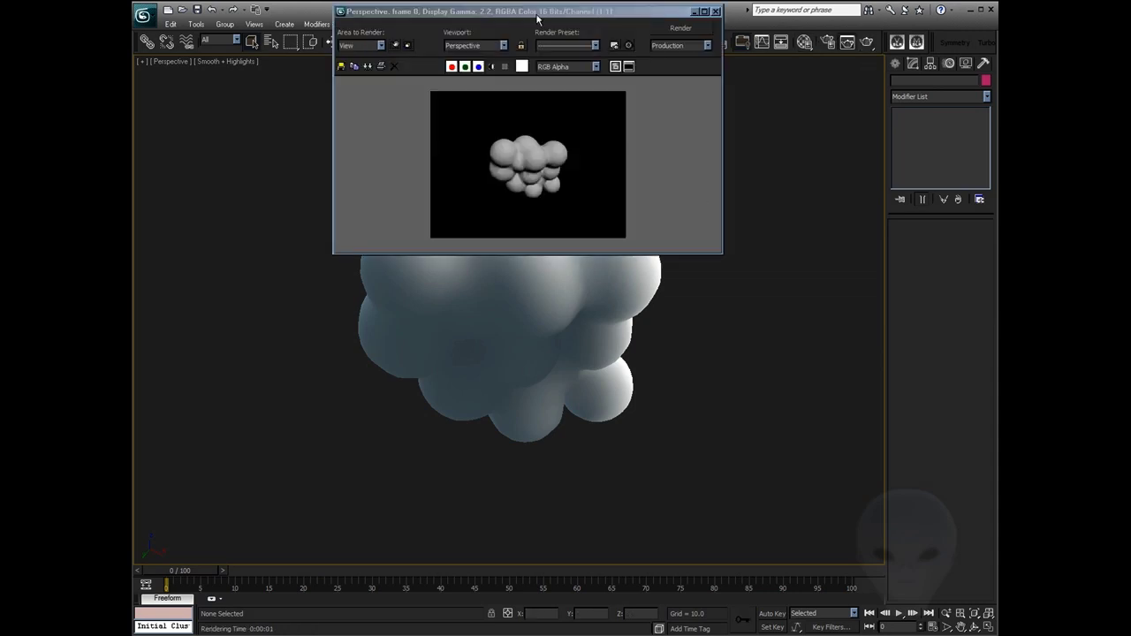
left_click_drag(536, 18, 522, 215)
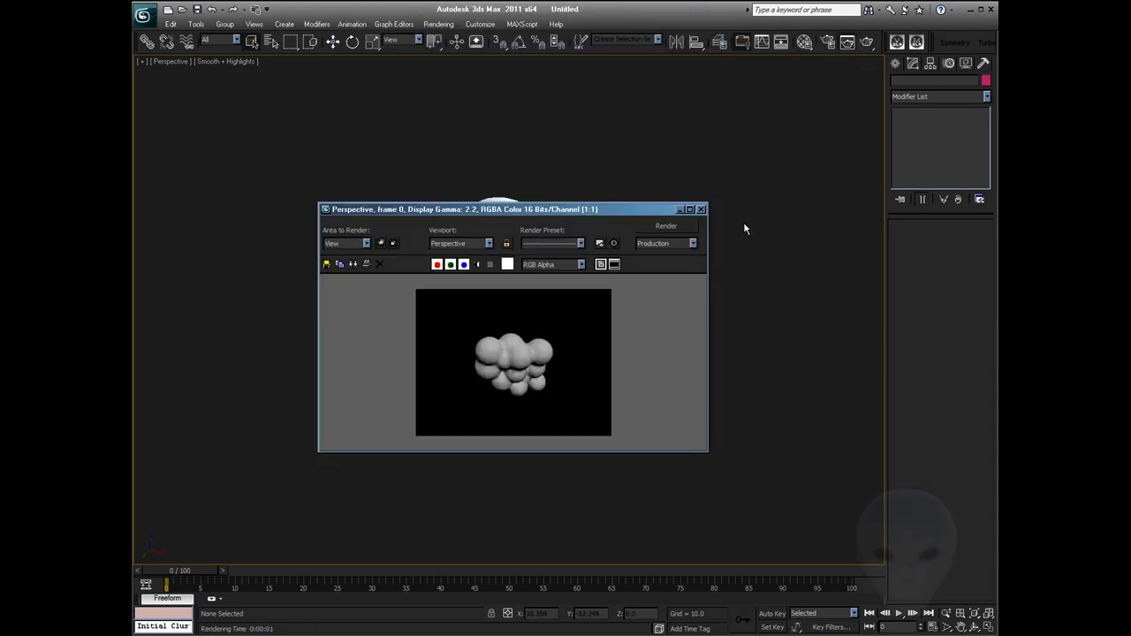
Set the render output size to 720 by 309 in the render setup
left_click(441, 25)
left_click(444, 47)
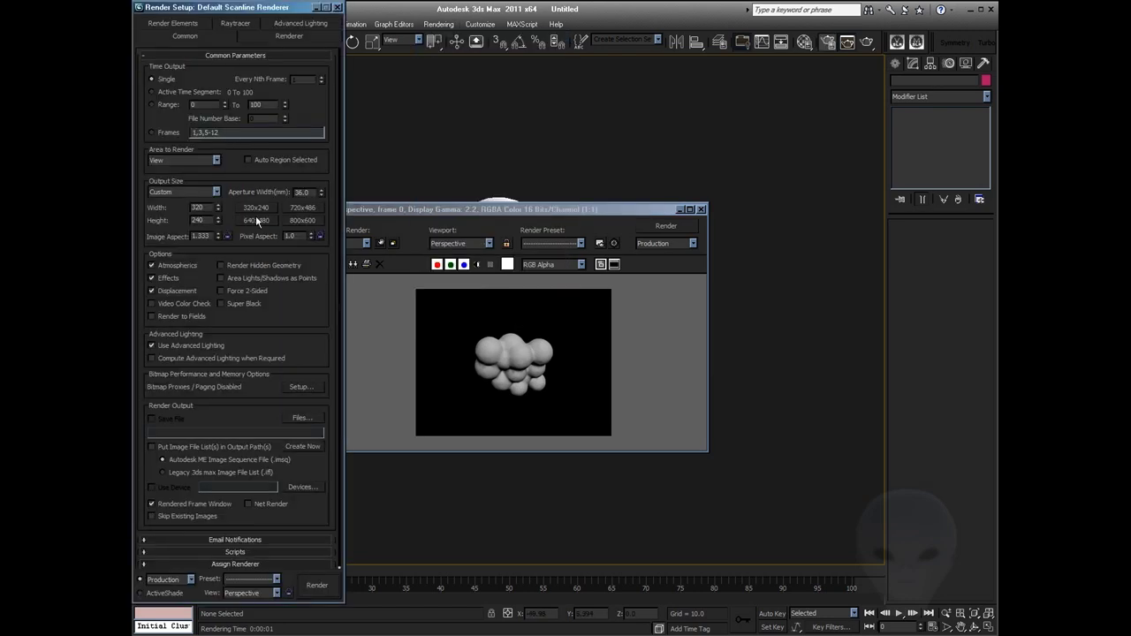
left_click(303, 220)
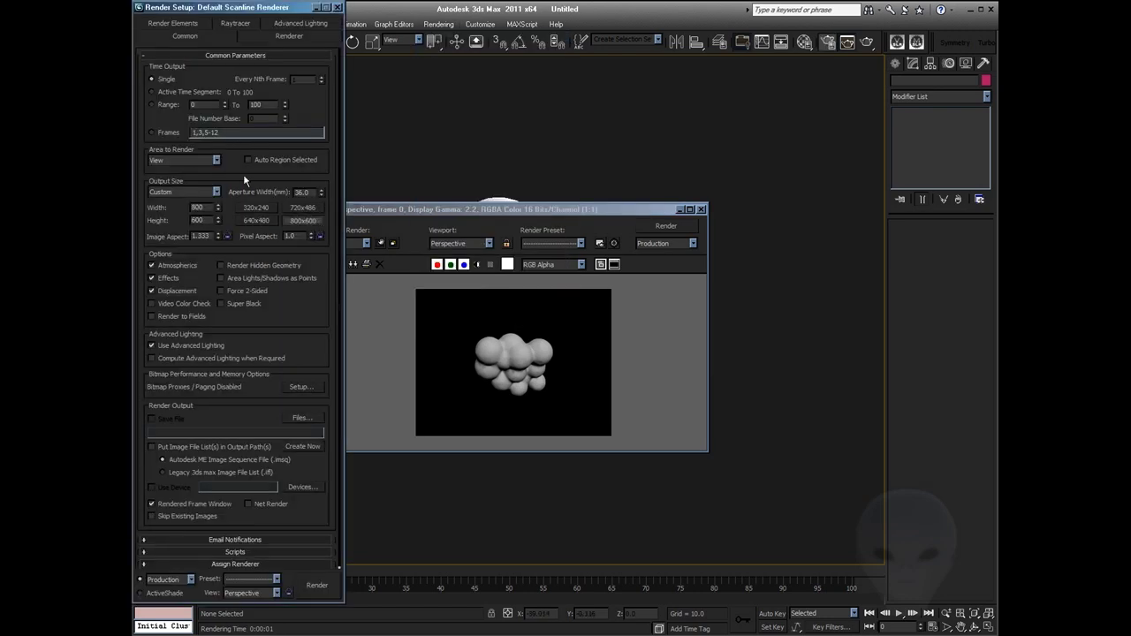
left_click(302, 207)
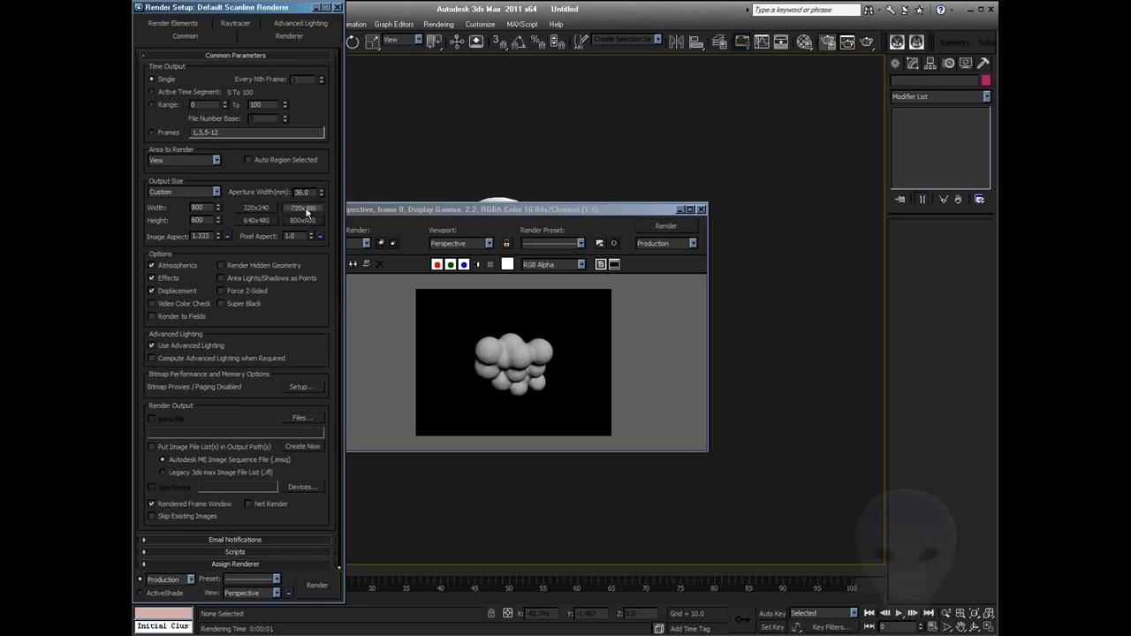
double_click(206, 220)
type("309")
key("Return")
left_click(338, 8)
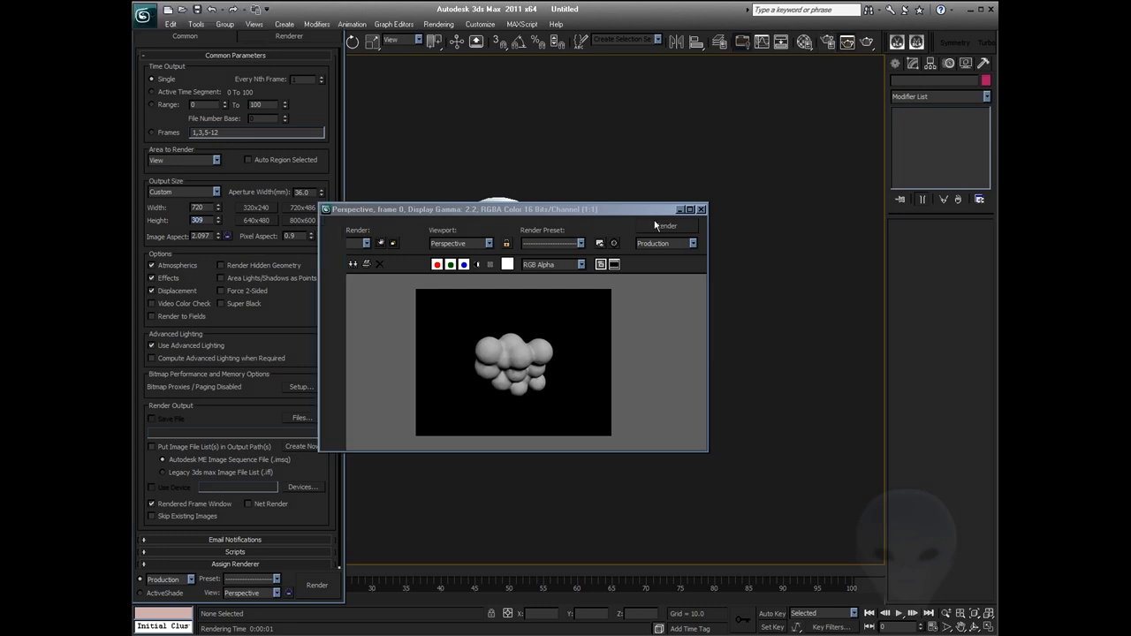
Render the perspective view again at the new output size, inspect the image, and close it
left_click(656, 226)
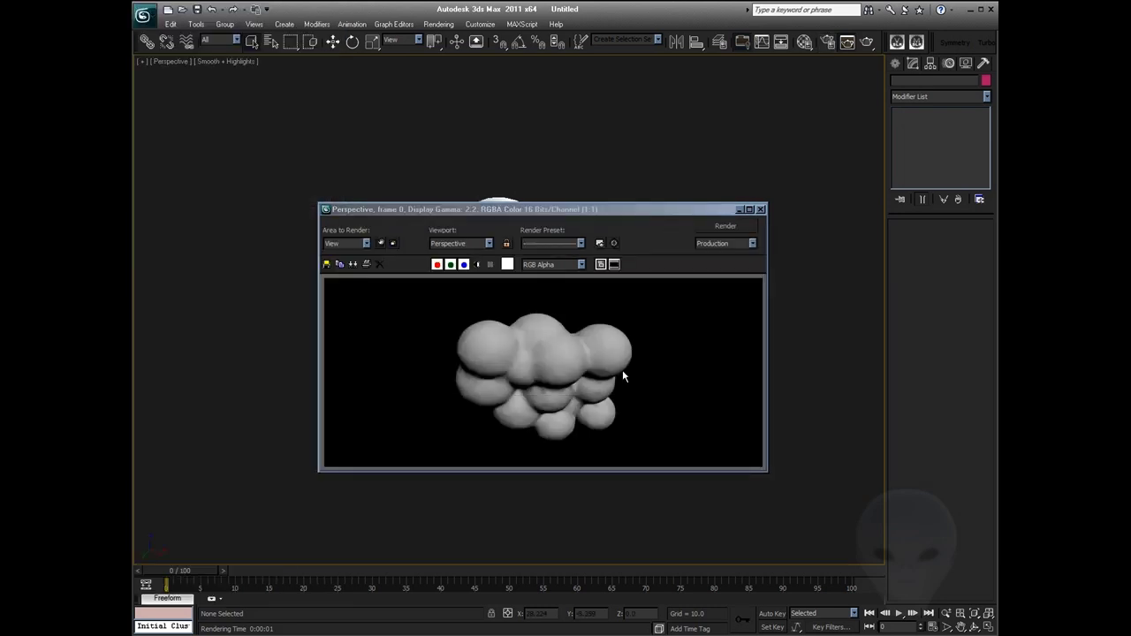
left_click_drag(594, 210, 519, 235)
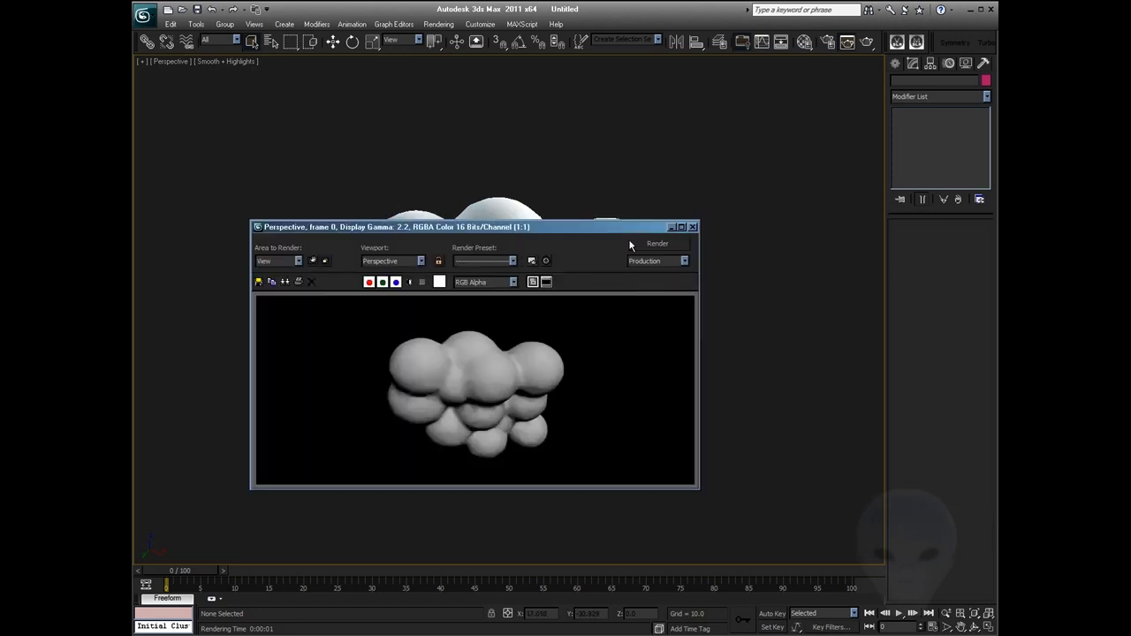
left_click(694, 227)
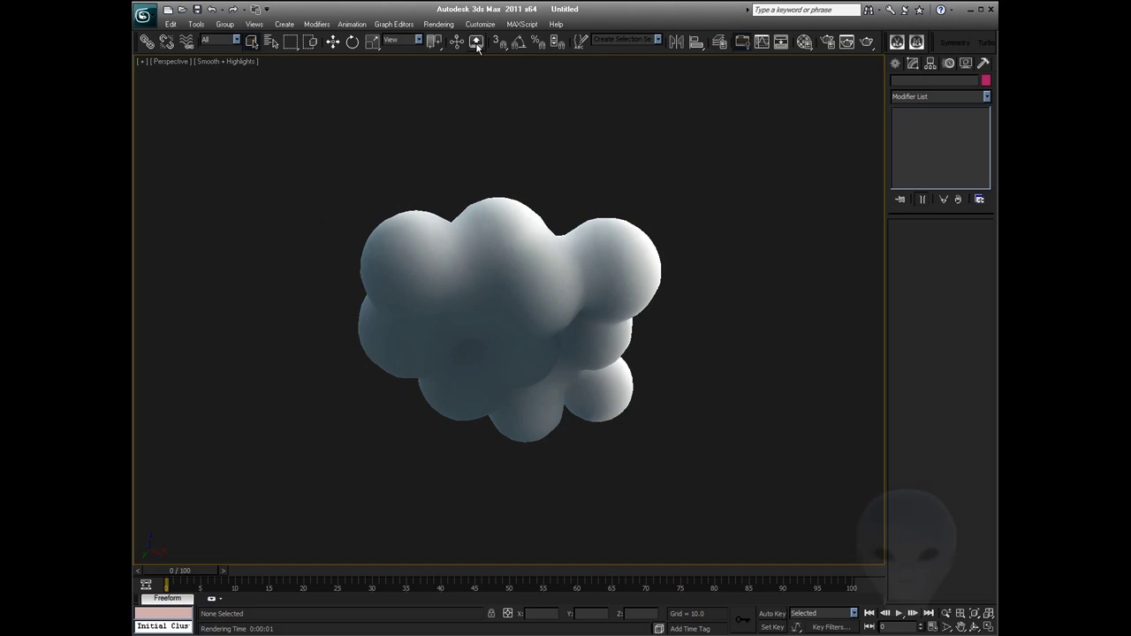
Switch on vertex color rendering with the Render Vertex Colours Toggle script and render the cloud, including from a low side angle
left_click(520, 25)
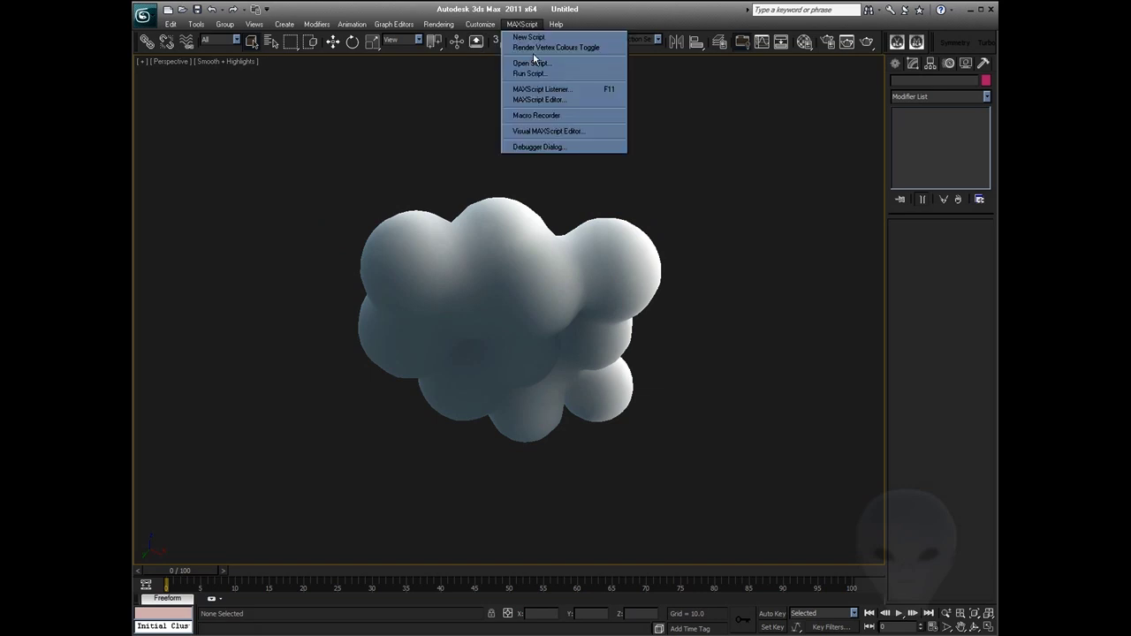
left_click(538, 49)
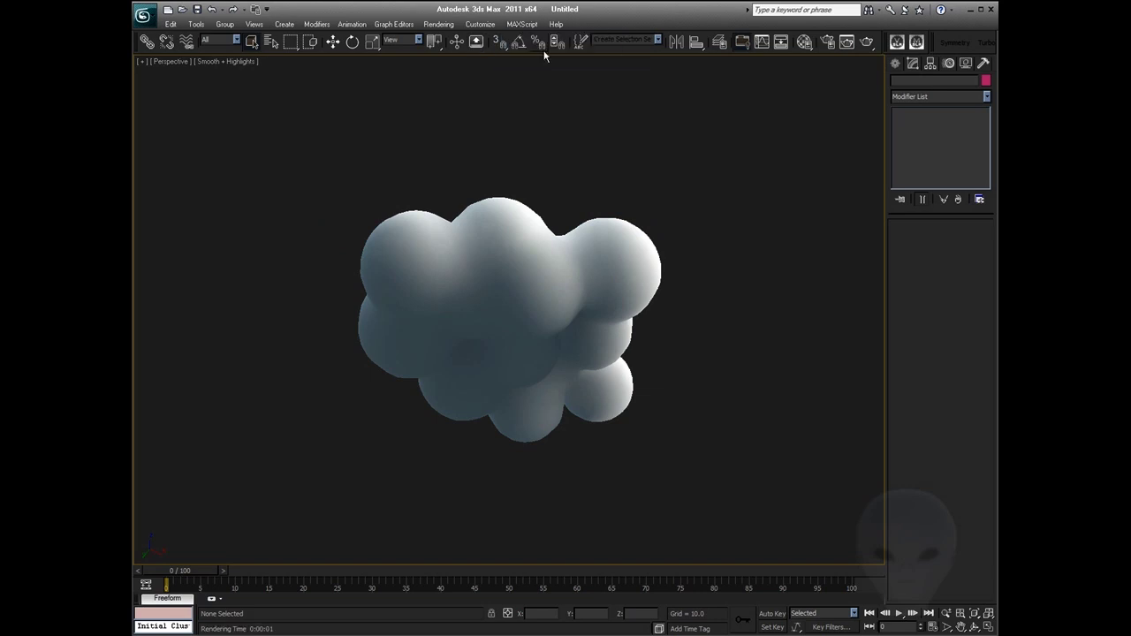
left_click(867, 42)
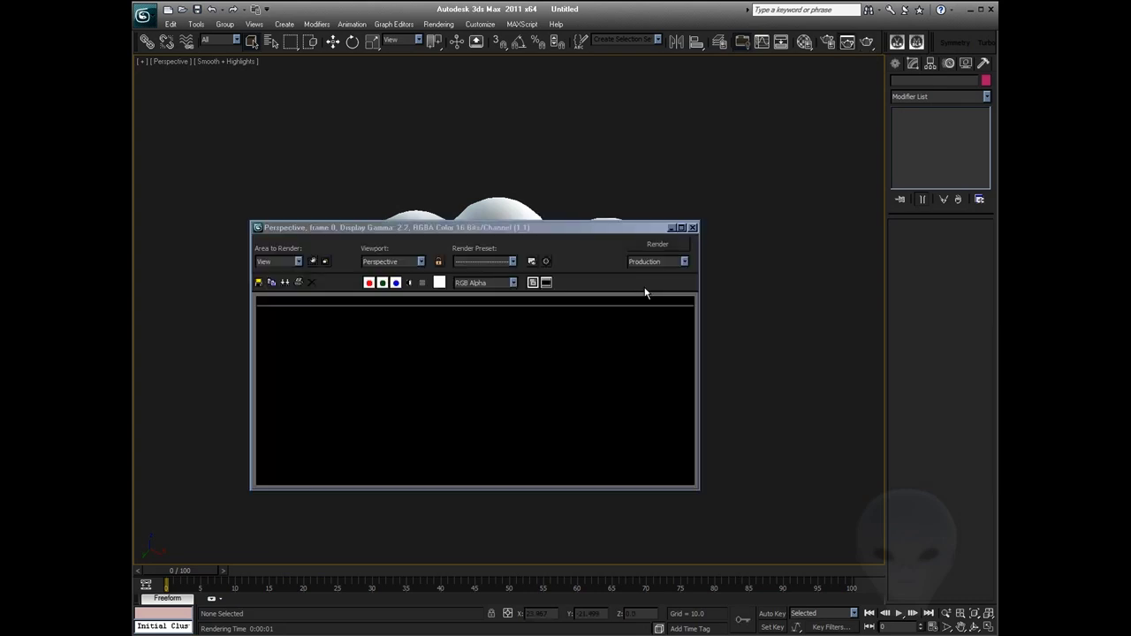
left_click(692, 228)
middle_click_drag(506, 277, 583, 378, "alt")
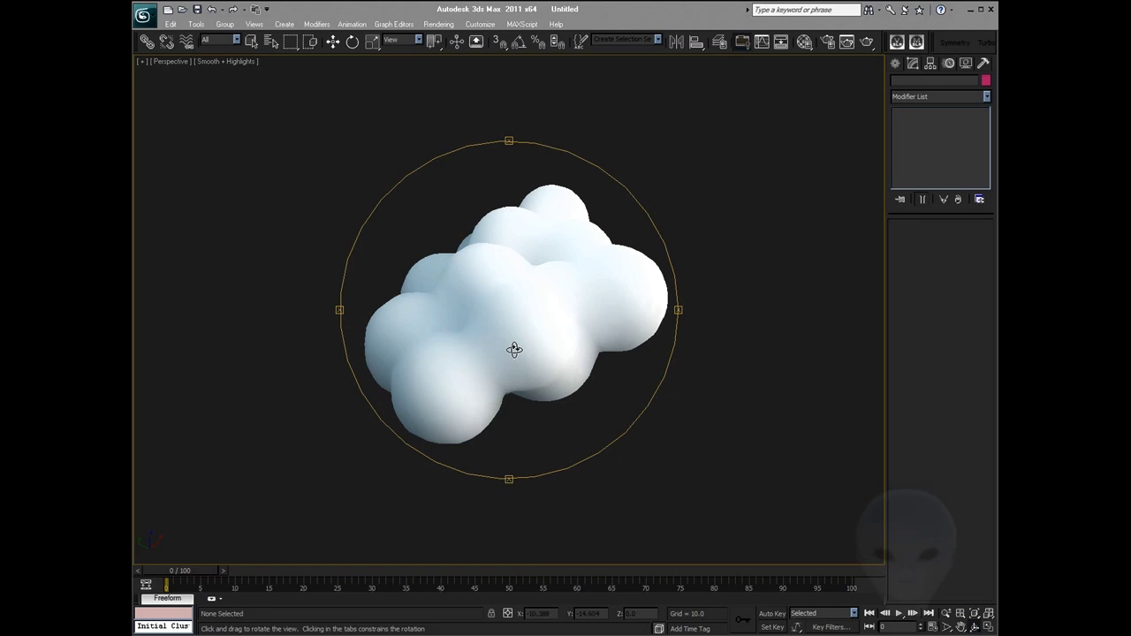
mouse_move(503, 326)
left_mouse_down()
mouse_move(601, 346)
mouse_move(500, 348)
mouse_move(489, 290)
mouse_move(506, 255)
mouse_move(641, 281)
left_mouse_up()
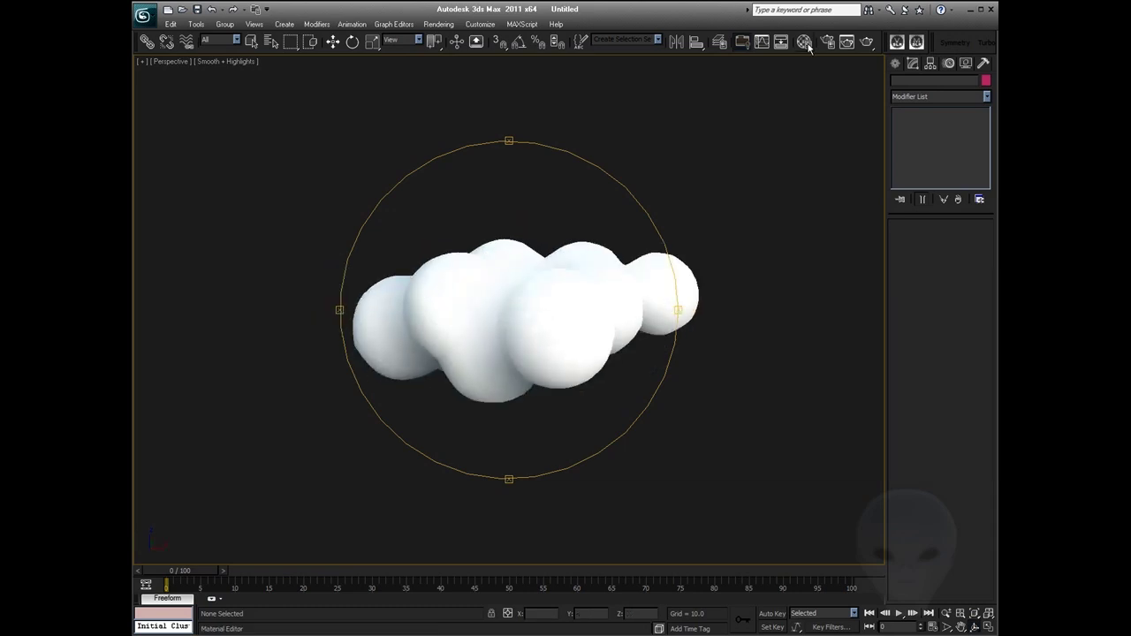
left_click(868, 43)
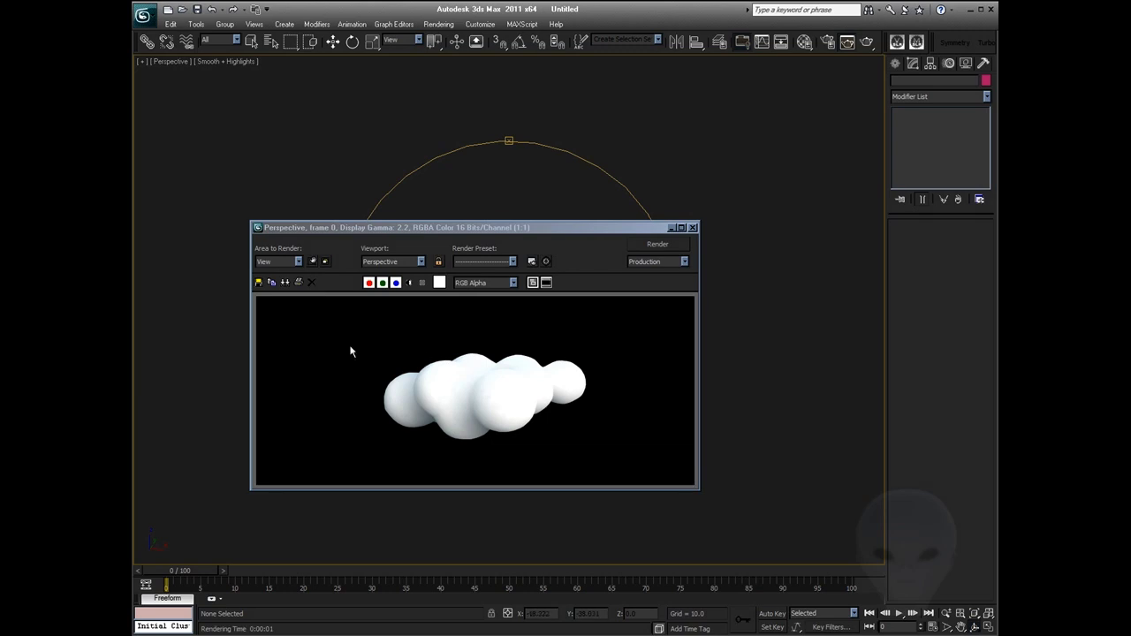
Sample a pale blue shade from the rendered cloud and paste it into the environment's background color
left_click(434, 24)
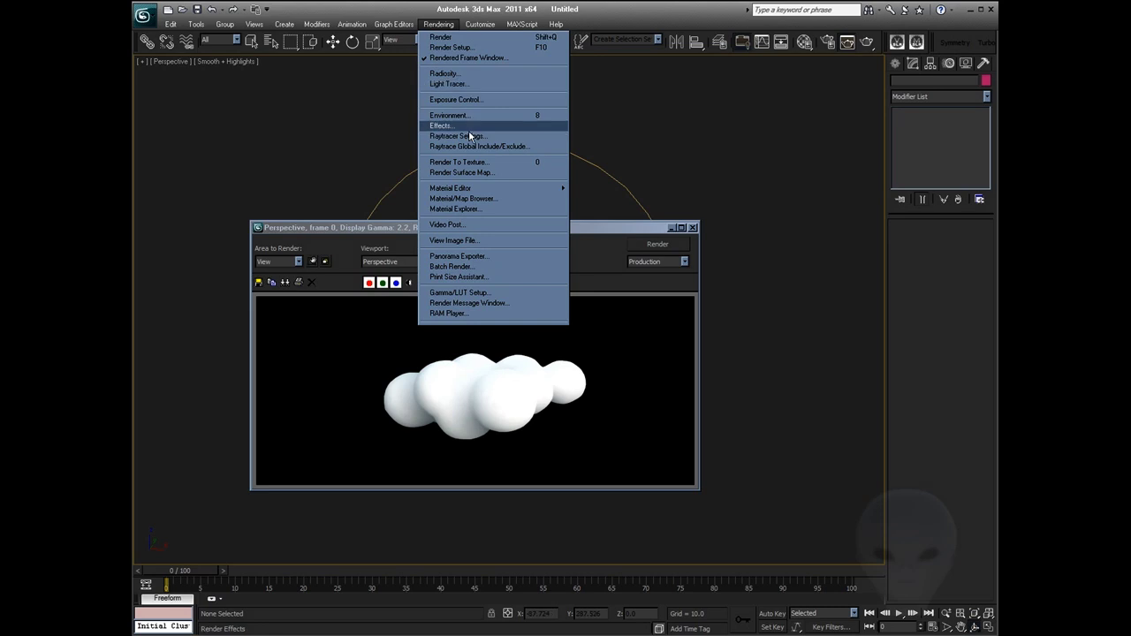
left_click(449, 117)
left_click_drag(694, 12, 760, 139)
right_click_drag(408, 379, 439, 292)
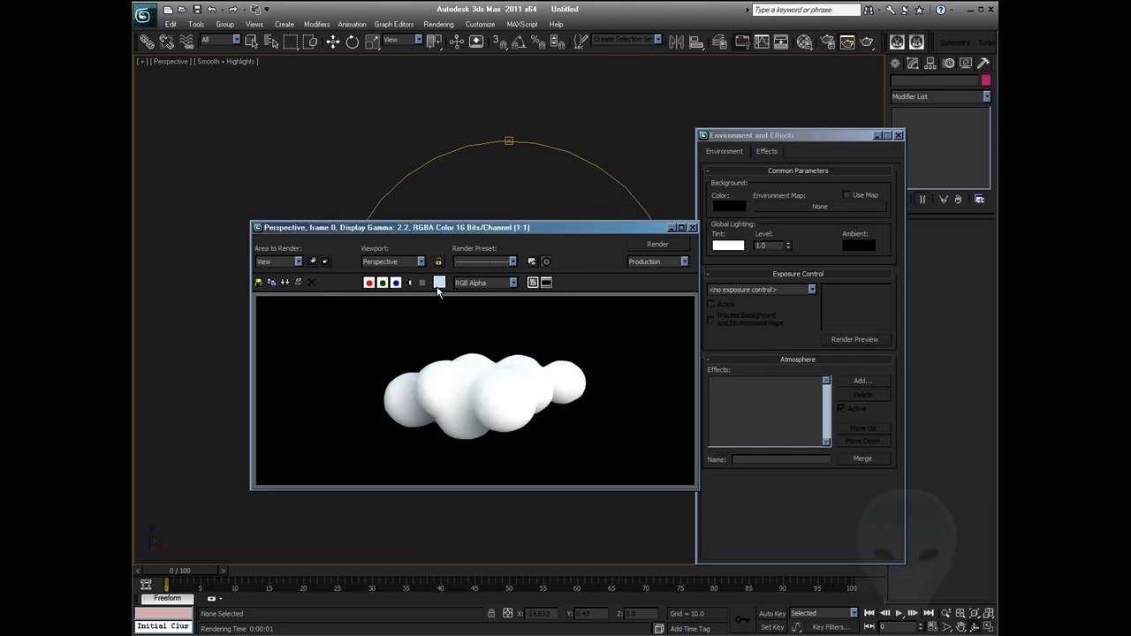
right_click(729, 212)
left_click(745, 223)
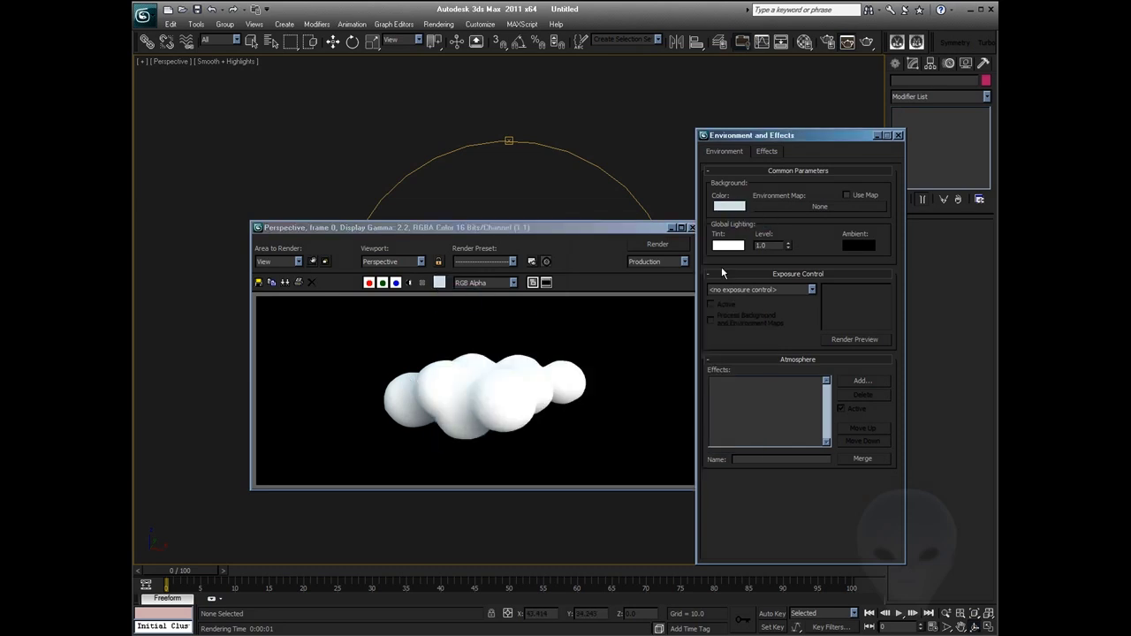
Change the environment background to a more saturated light blue and start a new render
left_click(729, 206)
left_click_drag(488, 142, 486, 133)
left_click(577, 177)
left_click(652, 247)
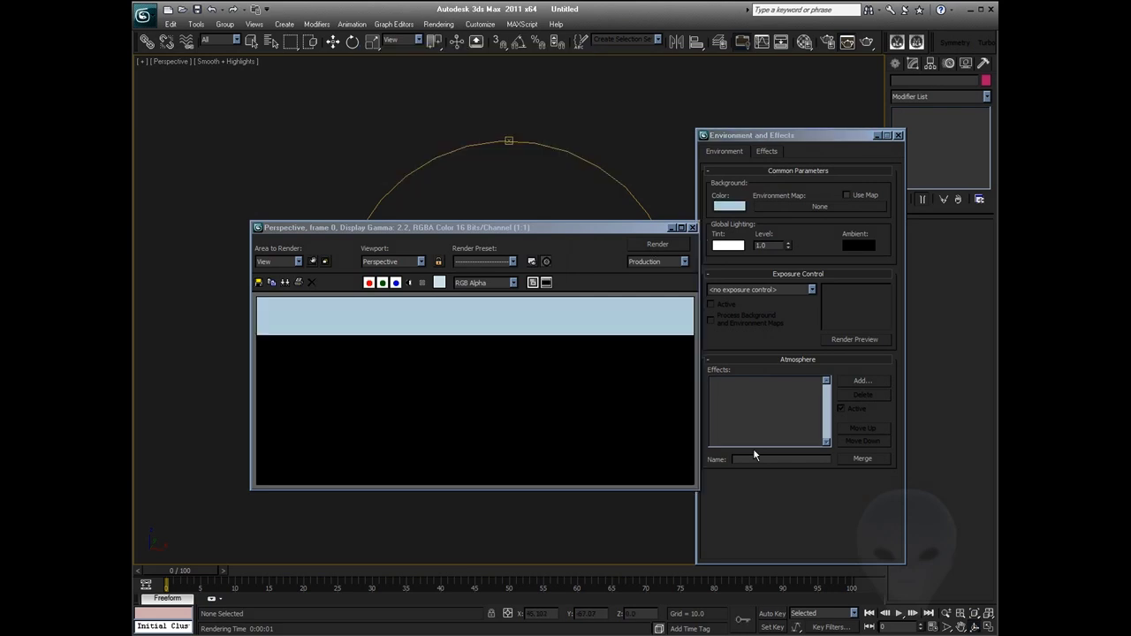
Render the cloud's shaded side against the blue background, and close the rendered image and the environment settings
left_click(691, 227)
middle_click_drag(606, 285, 548, 280, "alt")
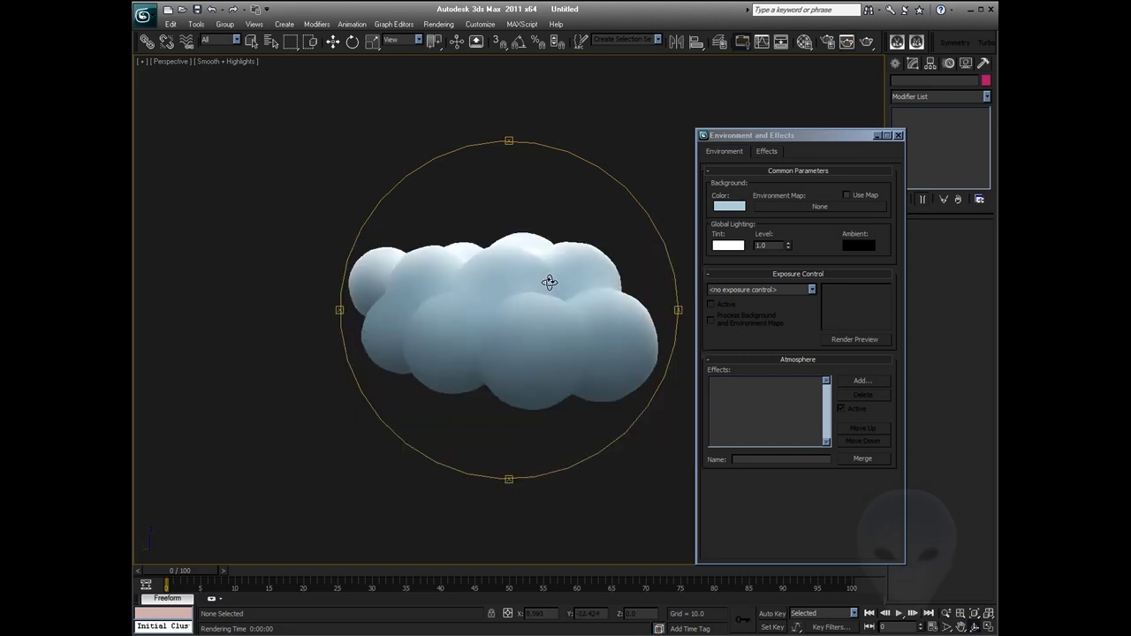
left_click(866, 42)
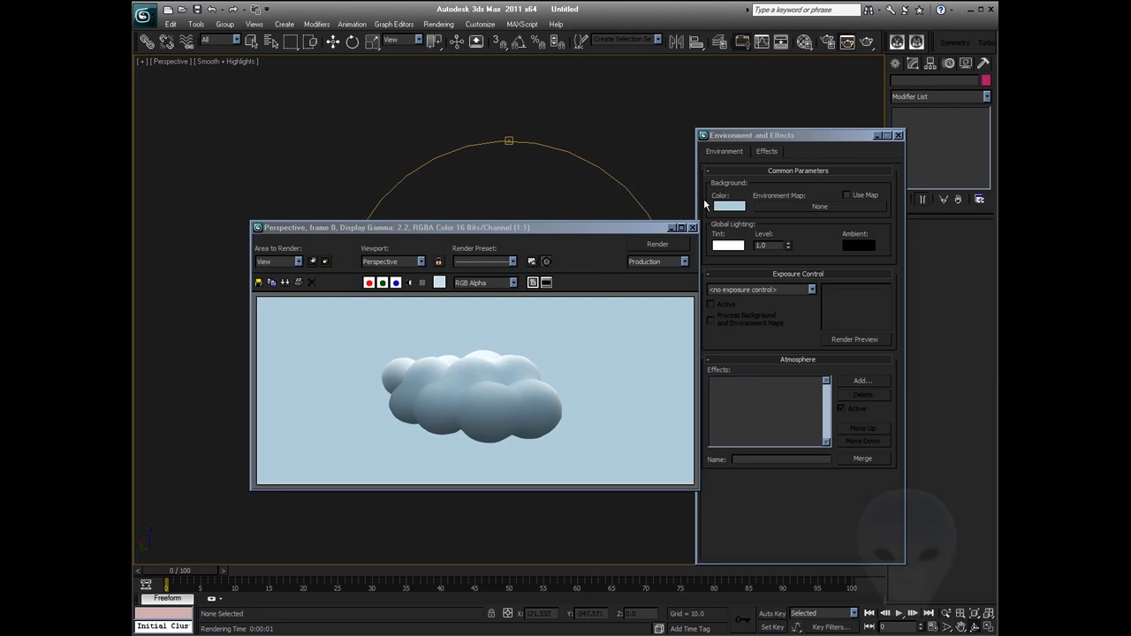
left_click(692, 228)
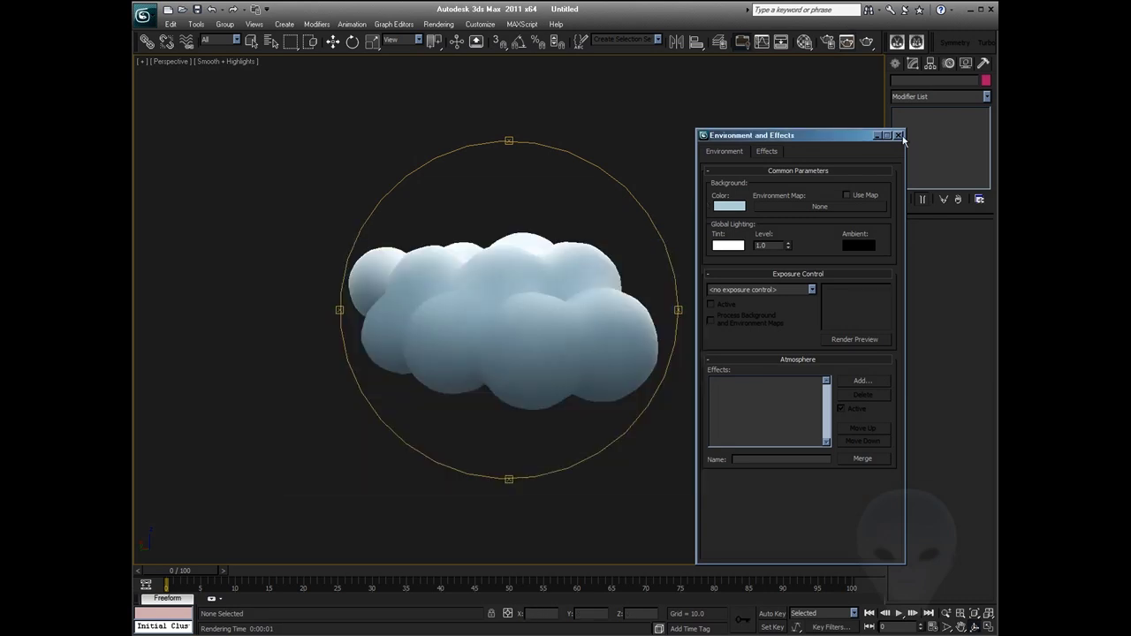
left_click(898, 135)
Create a plane about 10 by 10 units beside the cloud in the top view
mouse_move(621, 326)
middle_mouse_down("alt")
mouse_move(535, 350)
mouse_move(497, 379)
mouse_move(598, 286)
mouse_move(606, 316)
middle_mouse_up("alt")
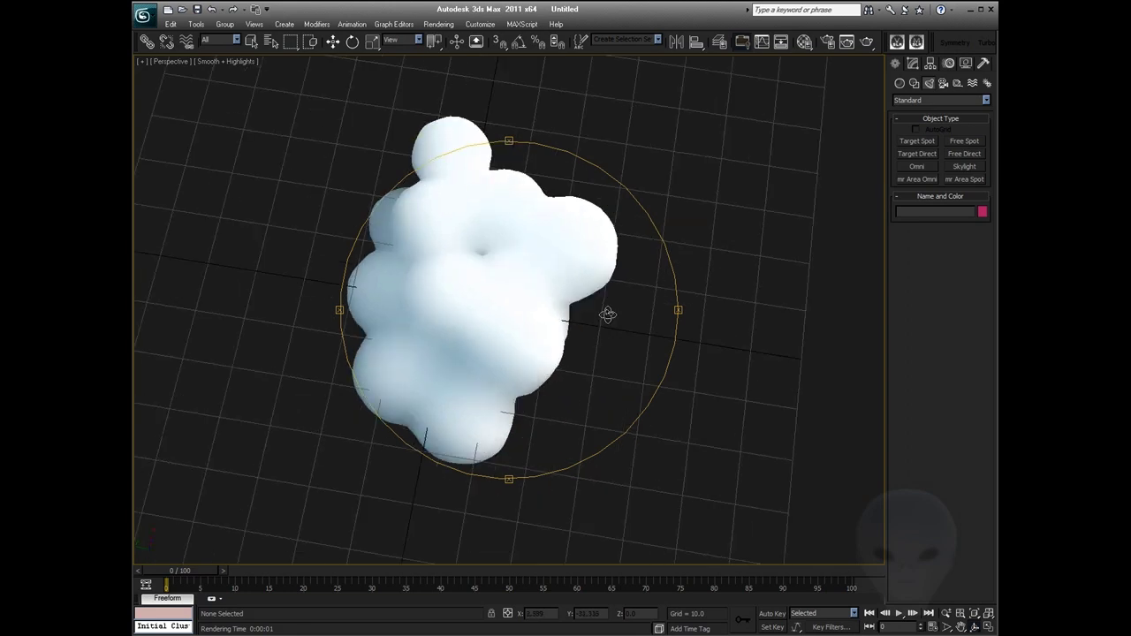
key("t")
scroll(599, 343, "up", 5)
middle_click_drag(651, 348, 624, 344)
scroll(624, 344, "down", 2)
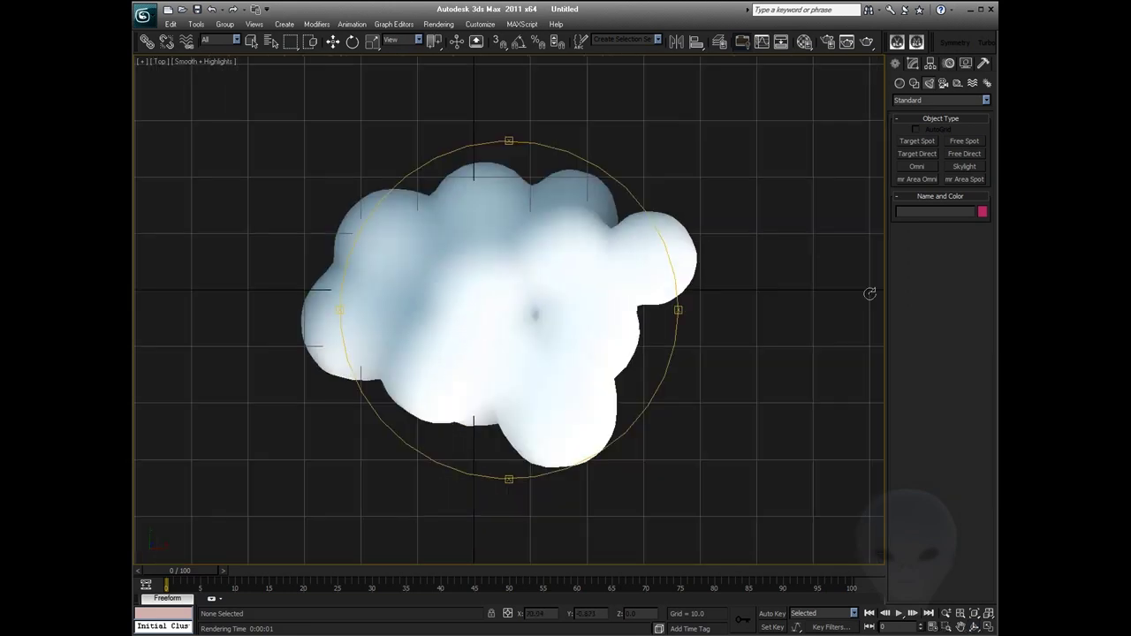
left_click(900, 85)
left_click(922, 100)
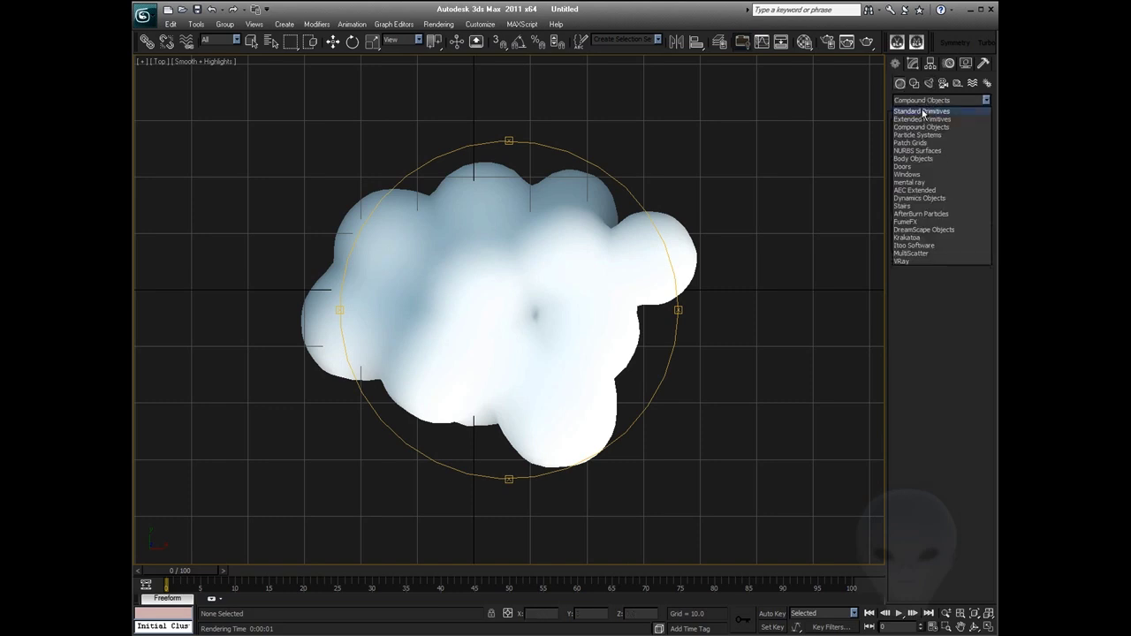
left_click(921, 111)
left_click(964, 192)
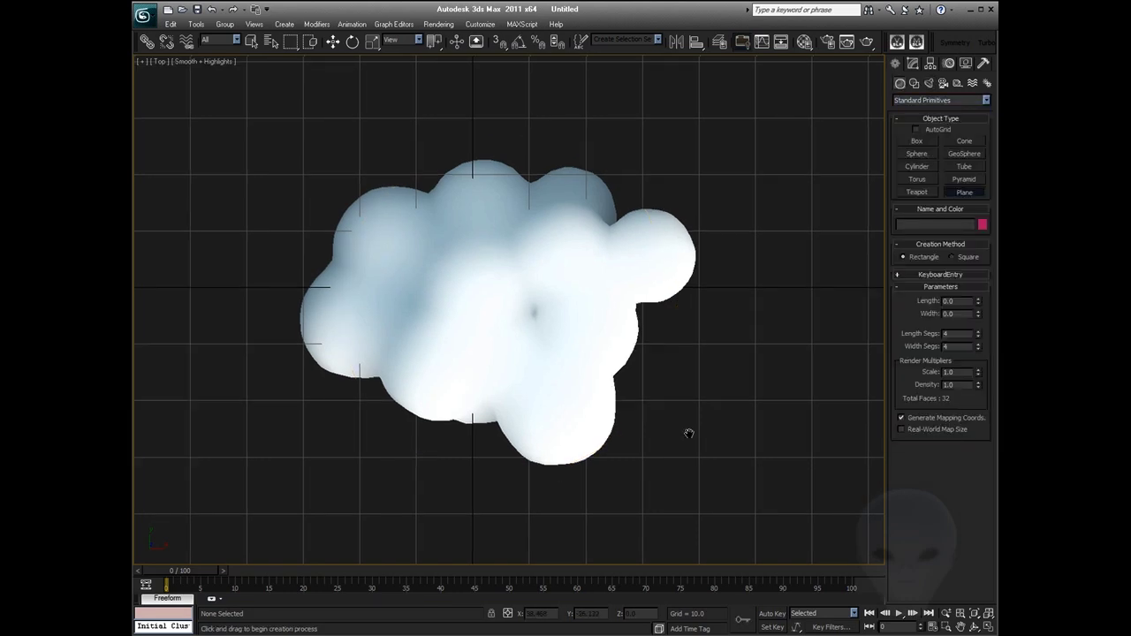
middle_click_drag(690, 436, 566, 356)
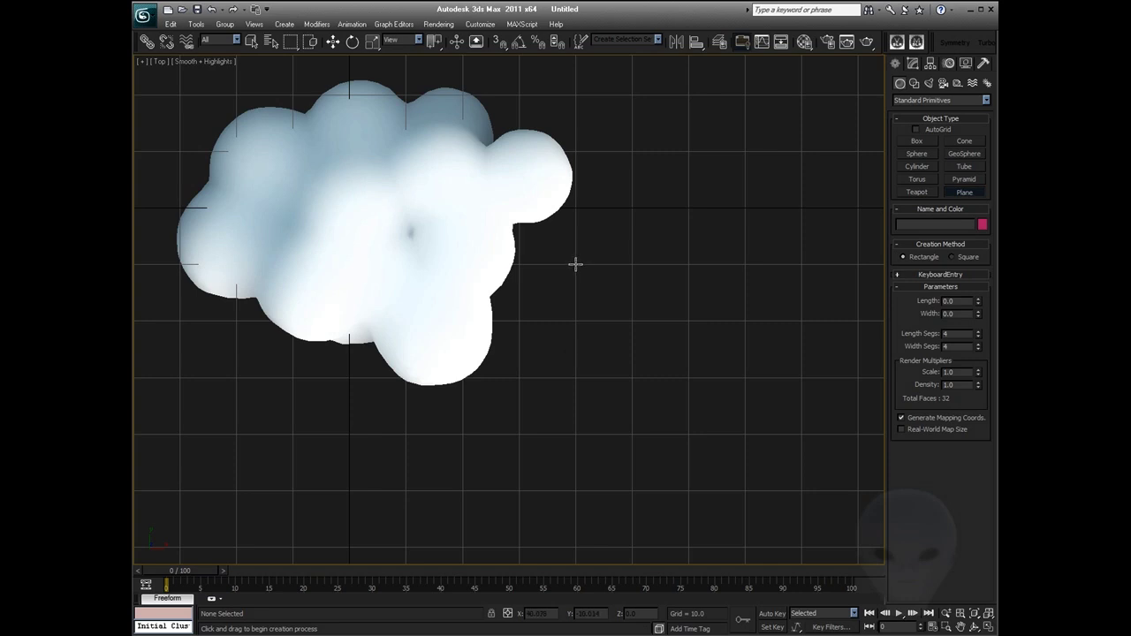
left_click_drag(575, 264, 632, 323)
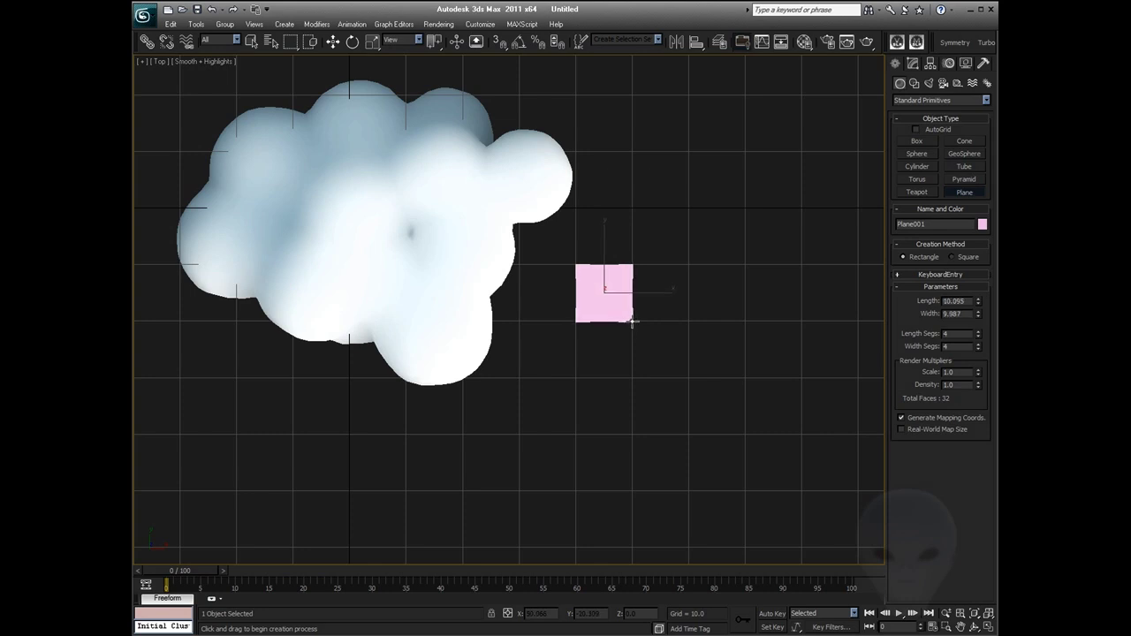
Clone the plane as one copy about 20 units below the original in the top view, and reselect the original
left_click(333, 42)
left_click(913, 63)
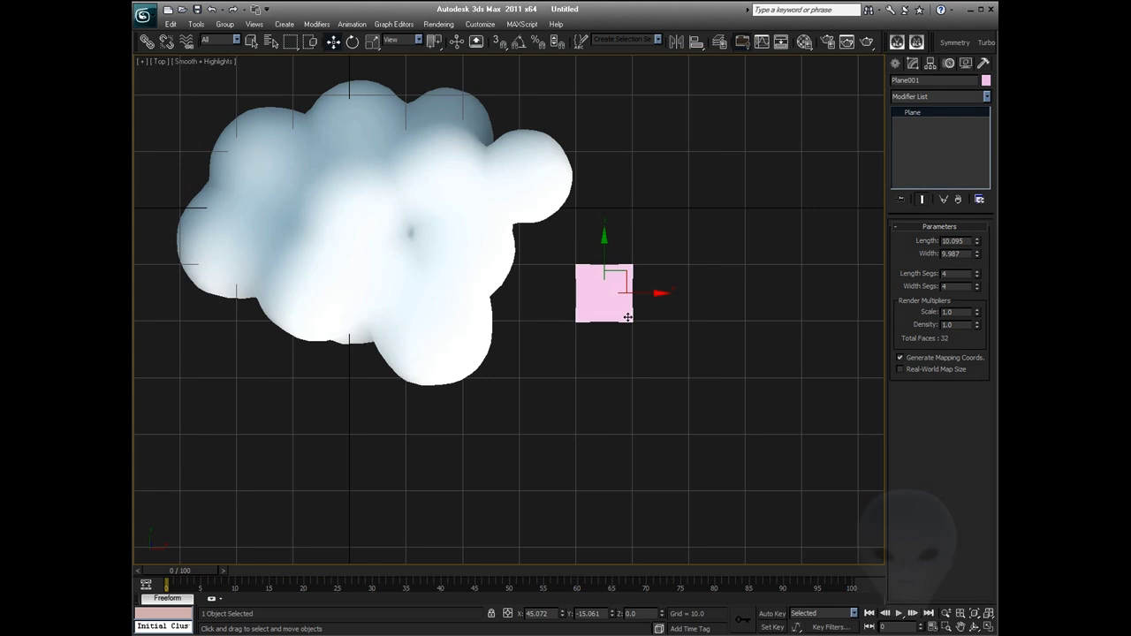
middle_click_drag(628, 317, 629, 311)
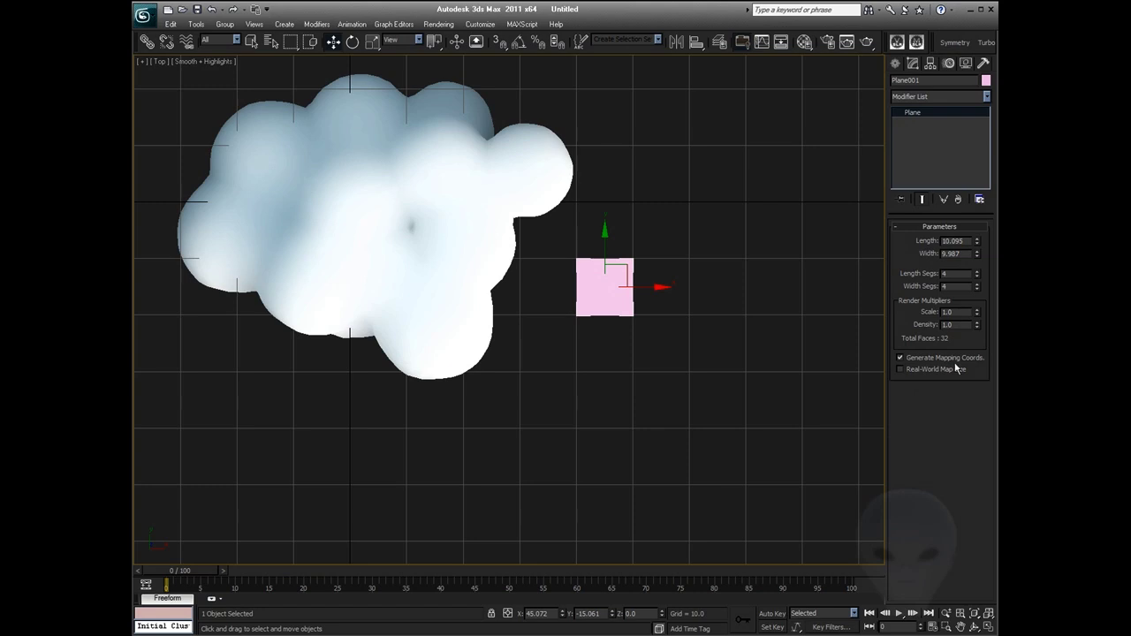
middle_click_drag(654, 303, 645, 295)
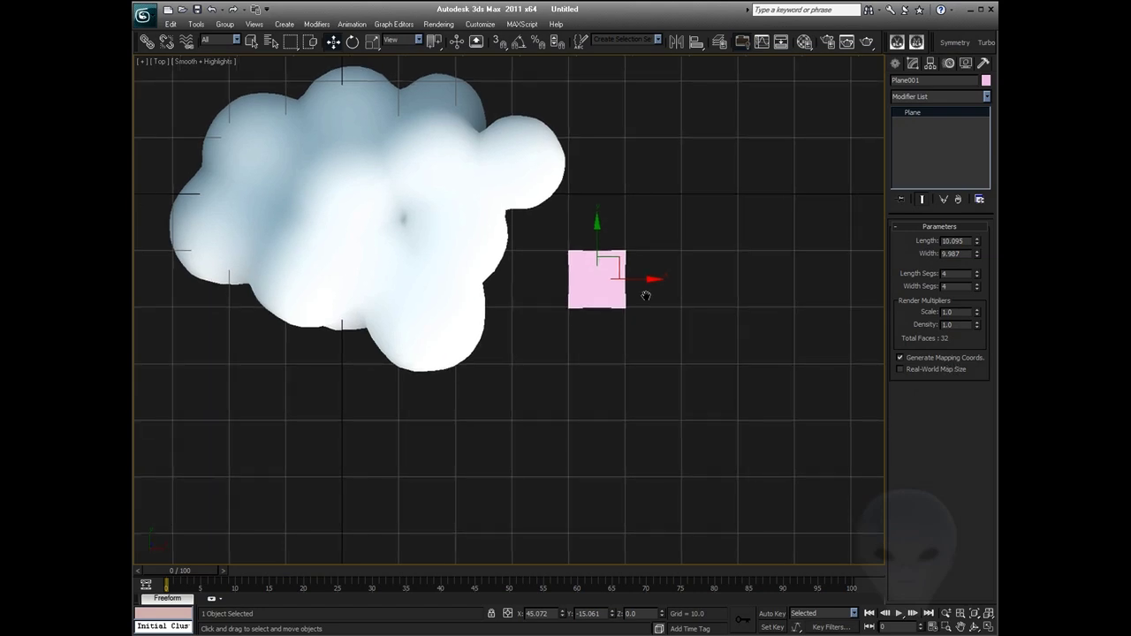
left_click_drag(596, 227, 595, 340, "shift")
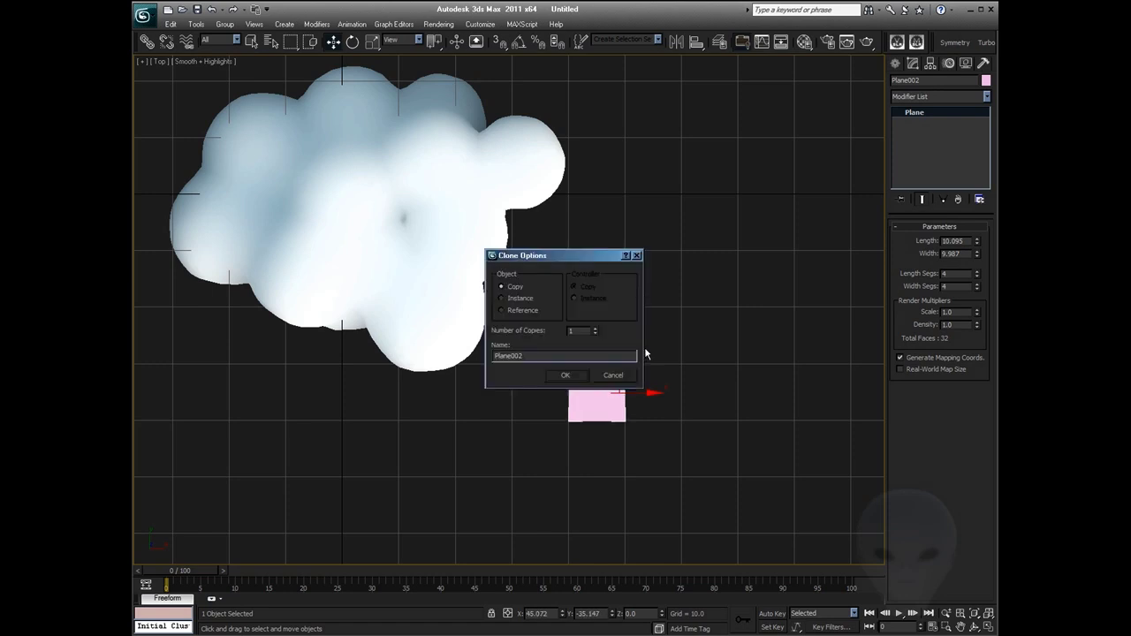
left_click(581, 378)
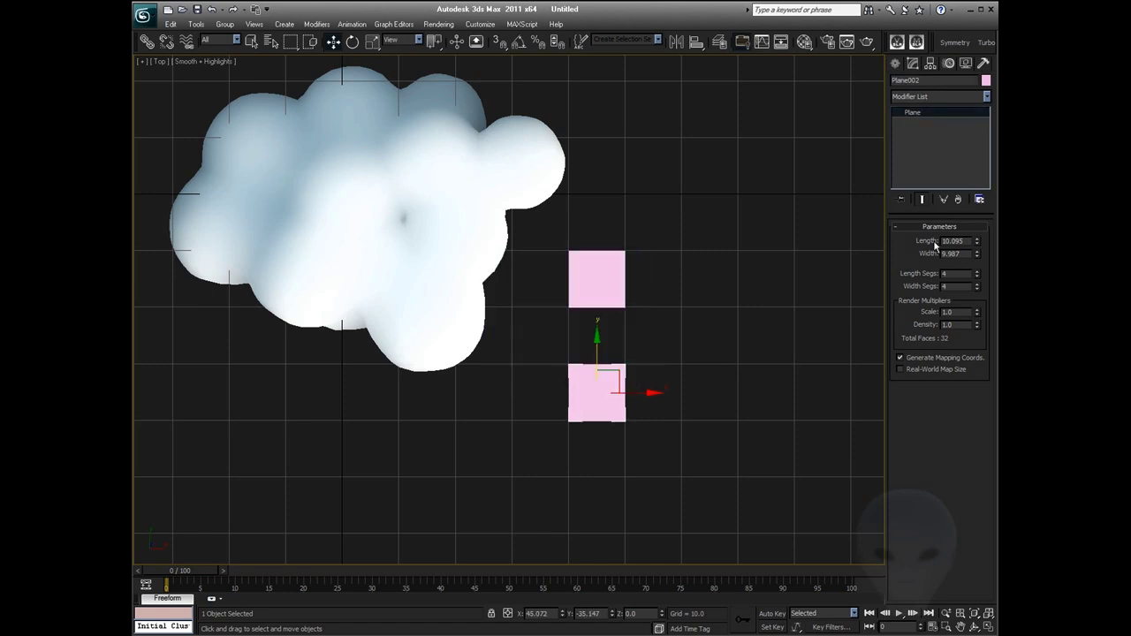
left_click_drag(714, 233, 619, 275)
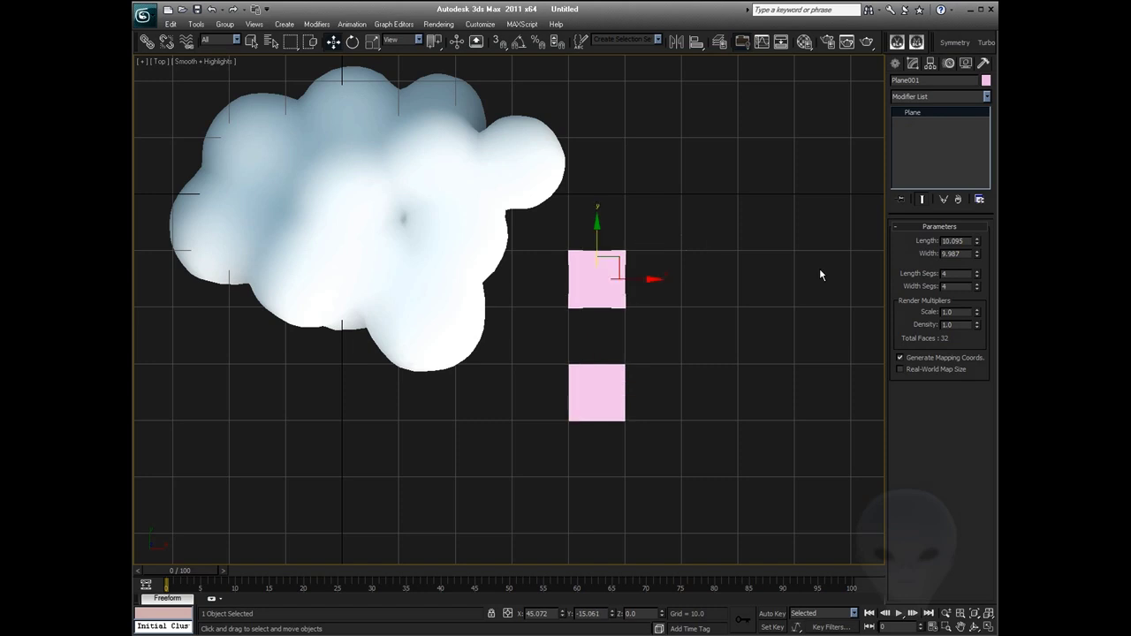
Set the upper plane's length and width to 5.0
left_click_drag(977, 243, 977, 246)
double_click(963, 241)
type("5.0")
key("Tab")
type("5")
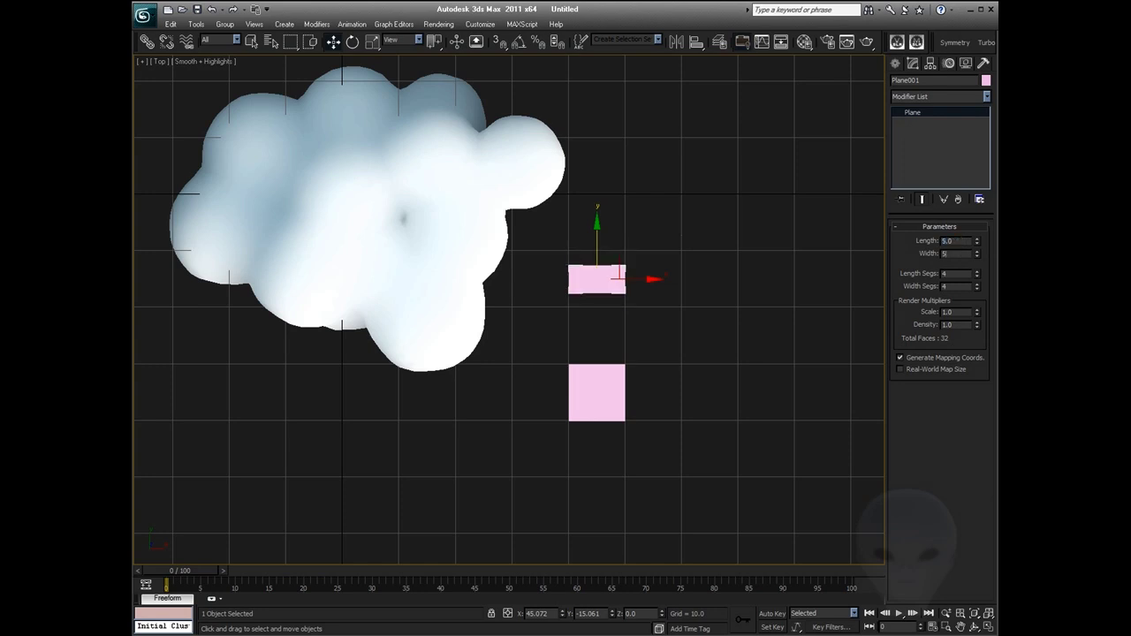
type(".0")
key("Tab")
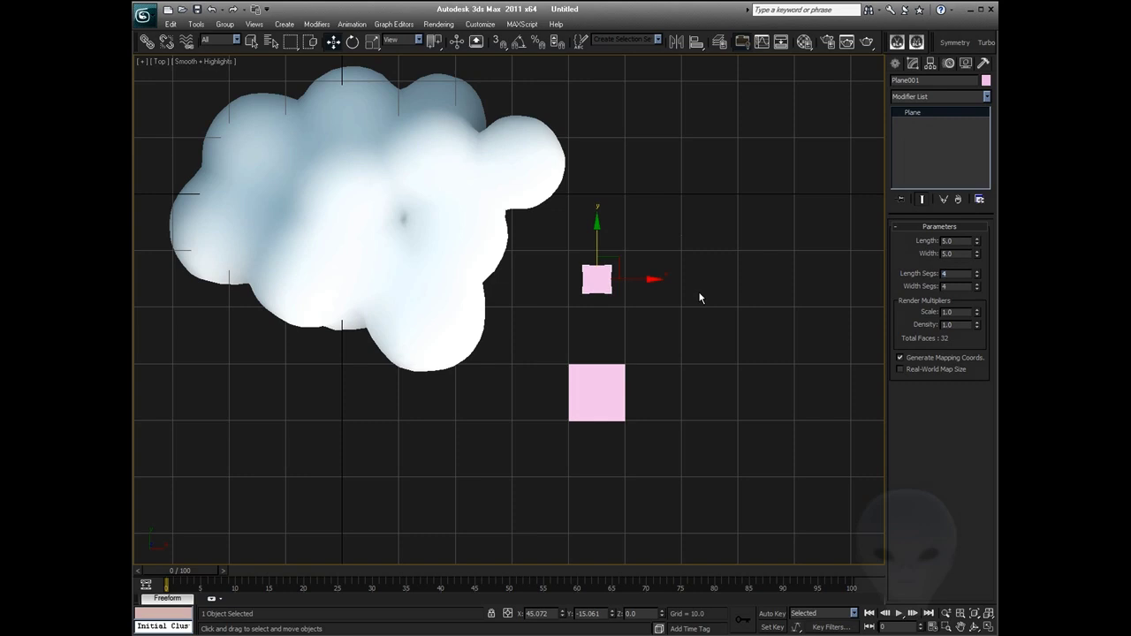
Set the upper plane's length and width to 10
double_click(950, 241)
type("10")
key("Tab")
type("10")
key("Return")
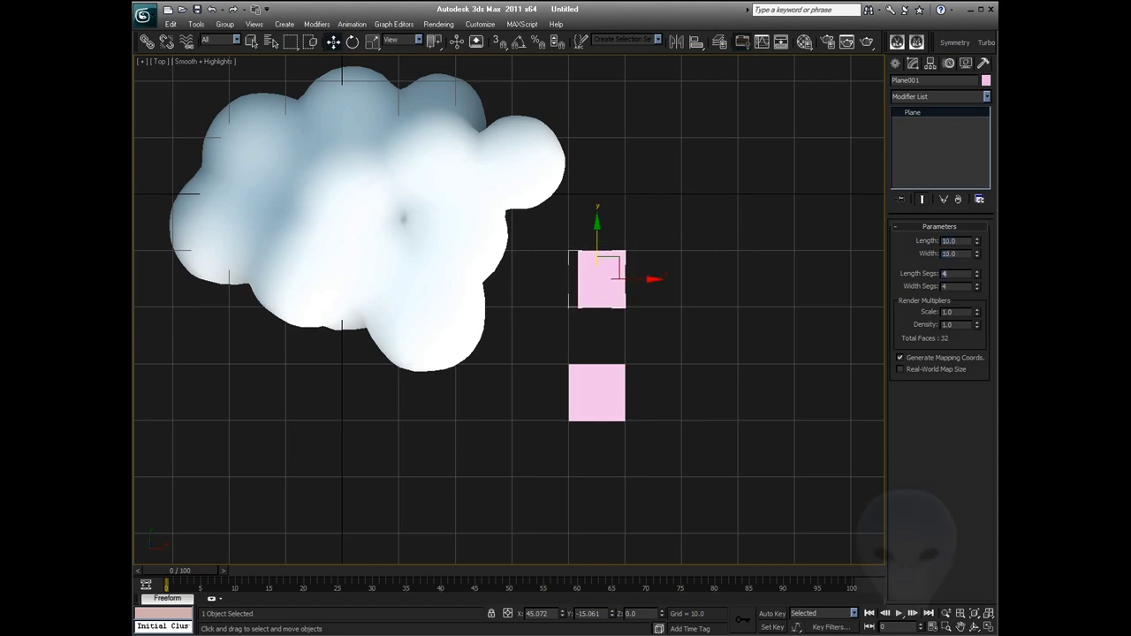
Select the lower plane and set its length and width to 15
left_click_drag(720, 354, 570, 445)
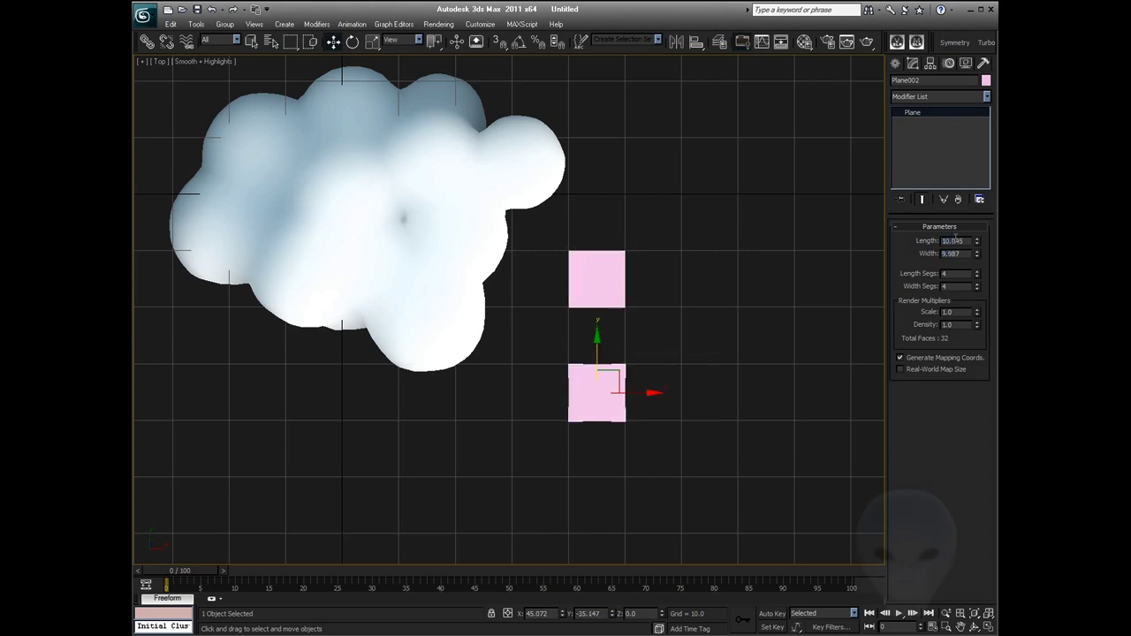
type("15")
key("Tab")
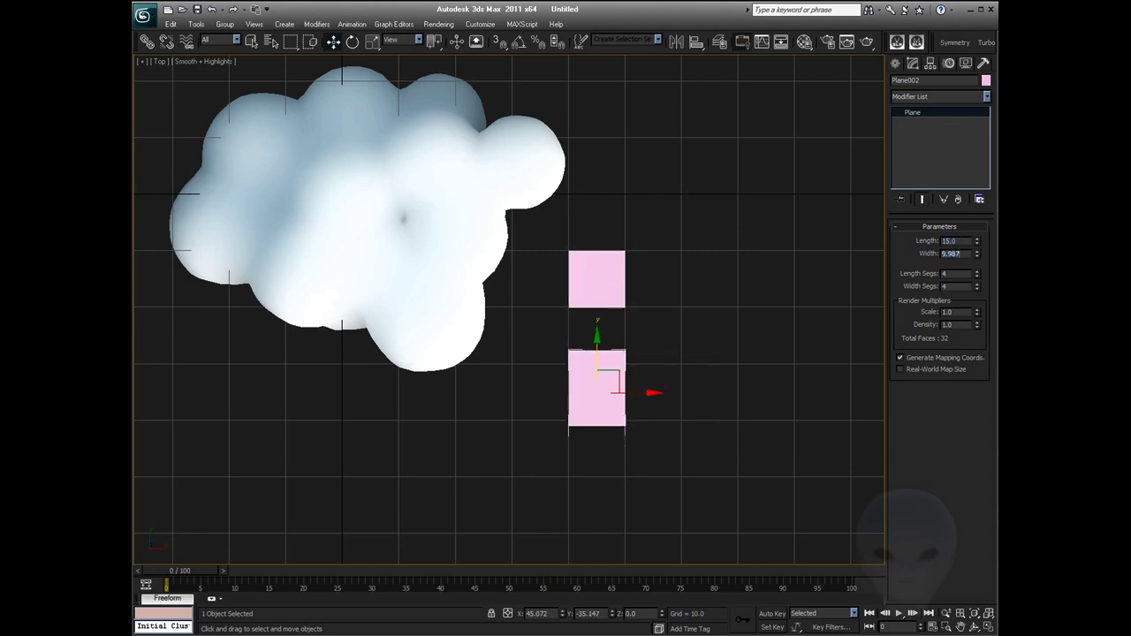
type("15")
key("Tab")
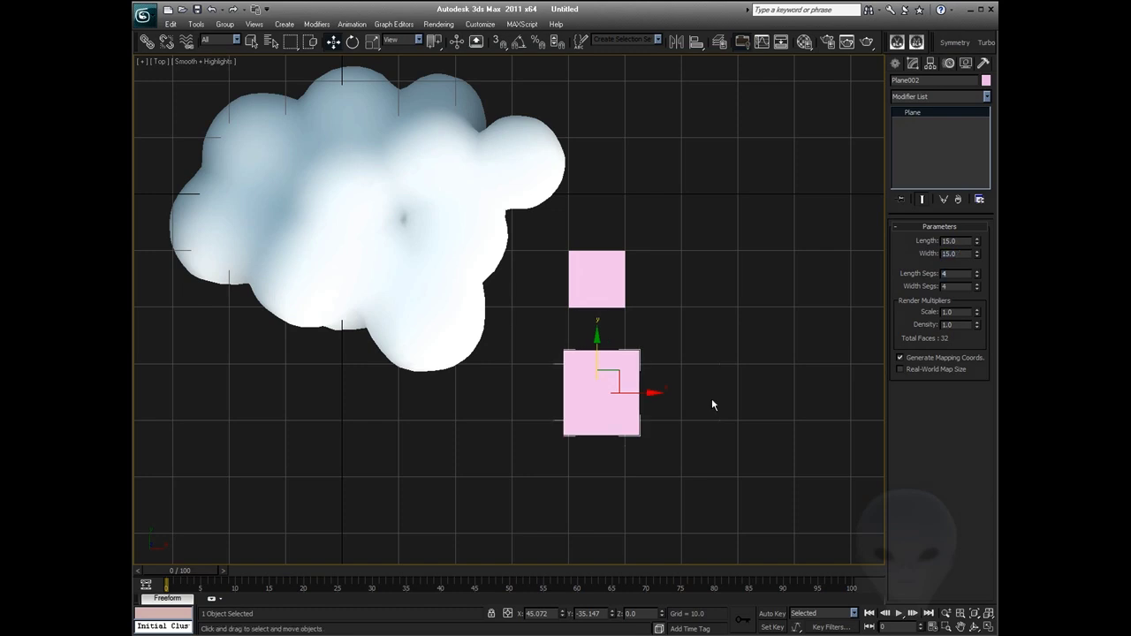
Select the smaller plane and show it together with the cloud in an angled perspective view
middle_click_drag(701, 367, 721, 350)
left_click(692, 358)
left_click(621, 265)
key("p")
key("ctrl+r")
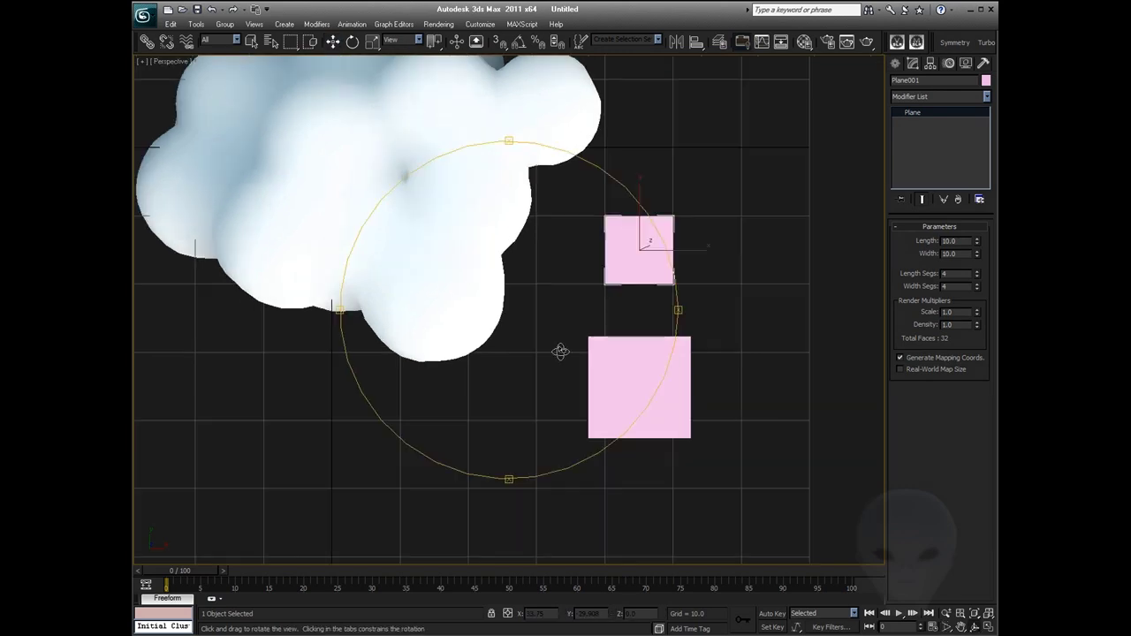
key("z")
scroll(510, 292, "down", 8)
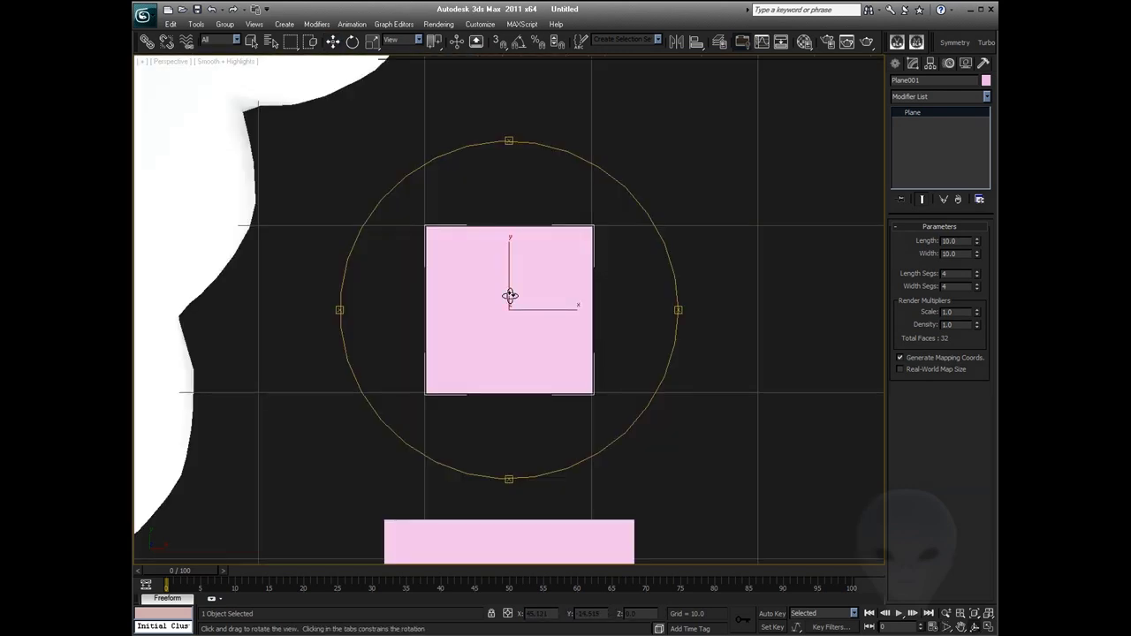
left_click_drag(510, 292, 546, 313)
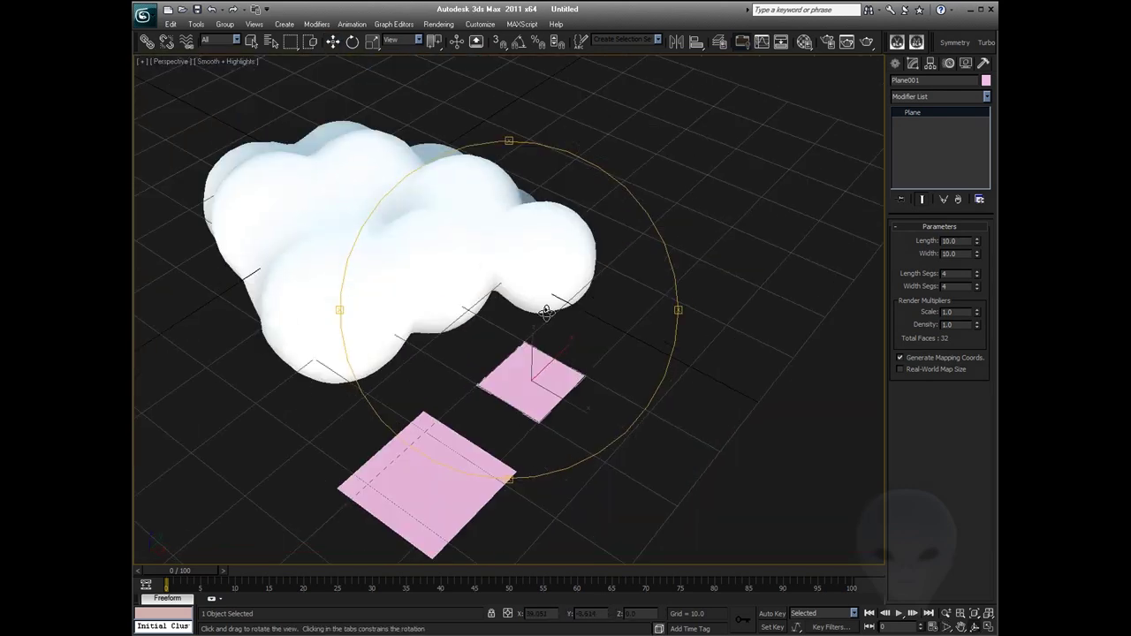
Create a Scatter compound object from the smaller plane, picking the cloud as an instanced distribution object
left_click(895, 63)
left_click(926, 100)
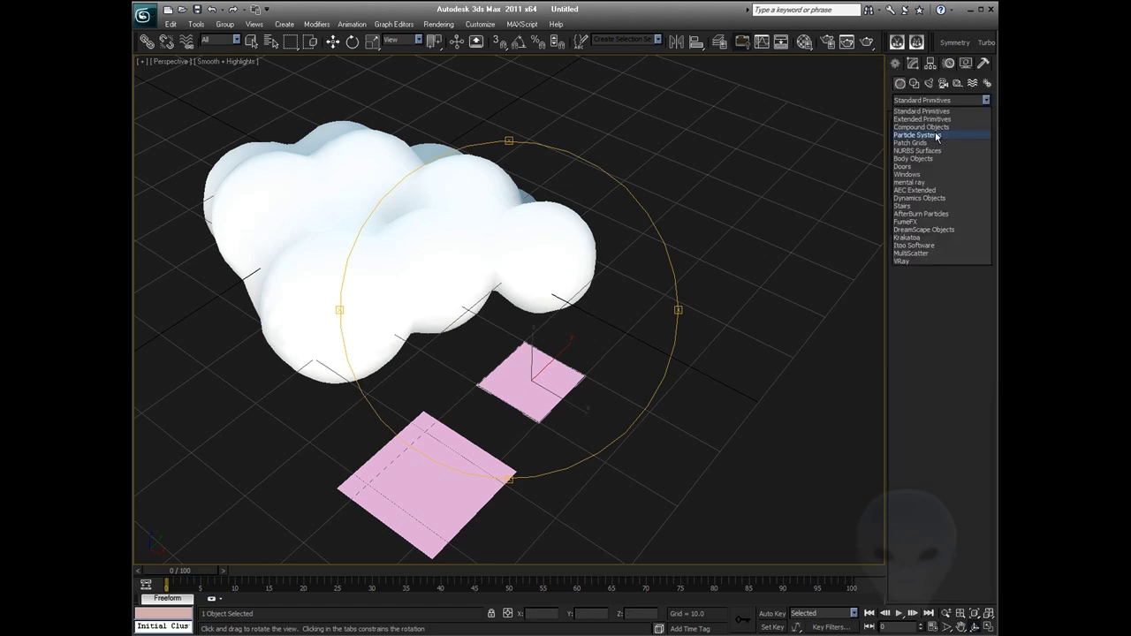
left_click(920, 126)
left_click(964, 142)
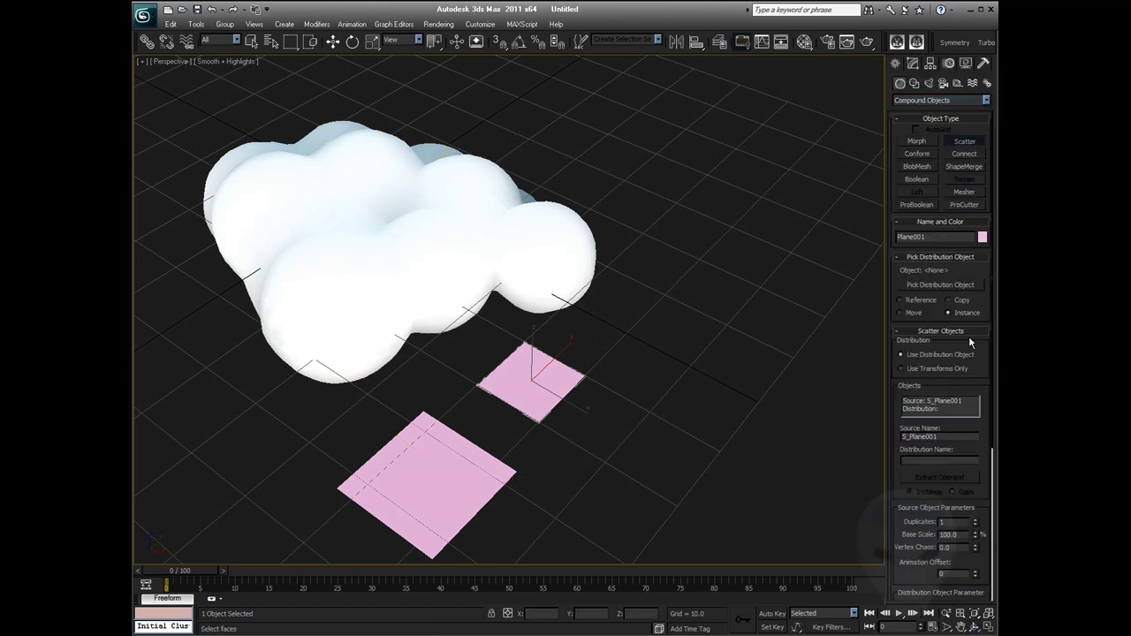
left_click(939, 283)
left_click(403, 224)
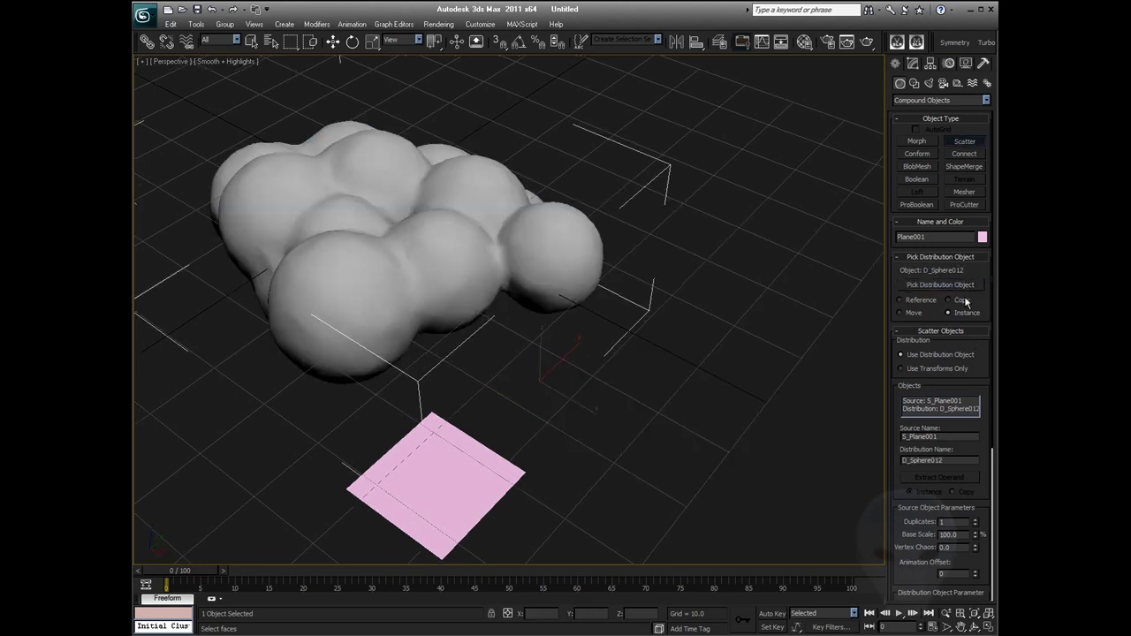
Set the scatter duplicates to 500 and check how densely the planes cover the cloud
left_click_drag(895, 378, 894, 165)
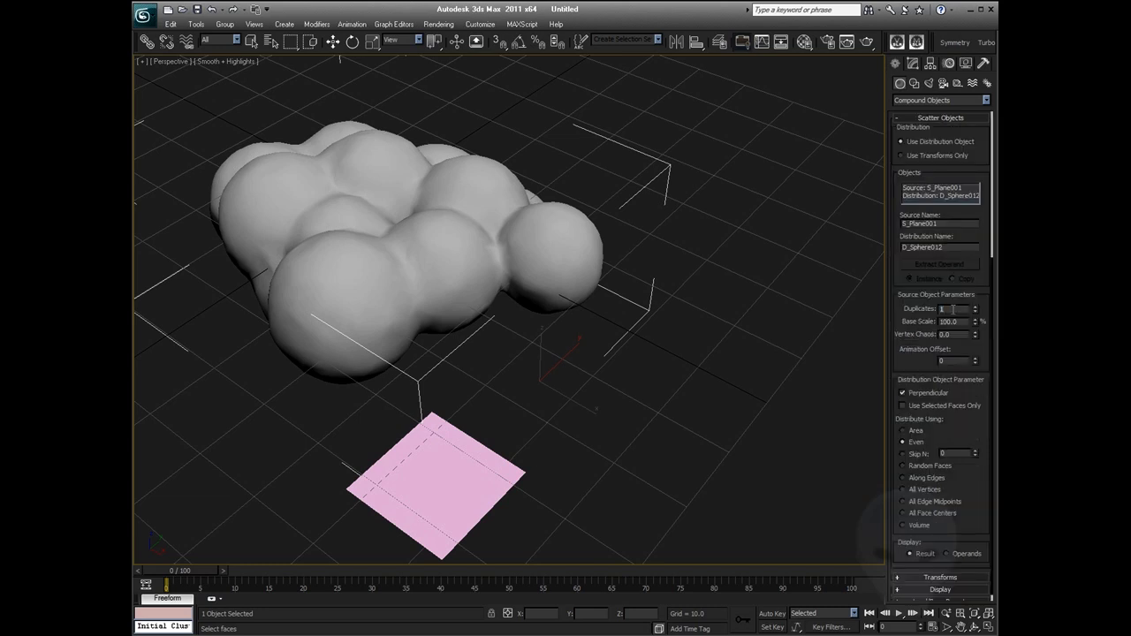
type("500")
key("Return")
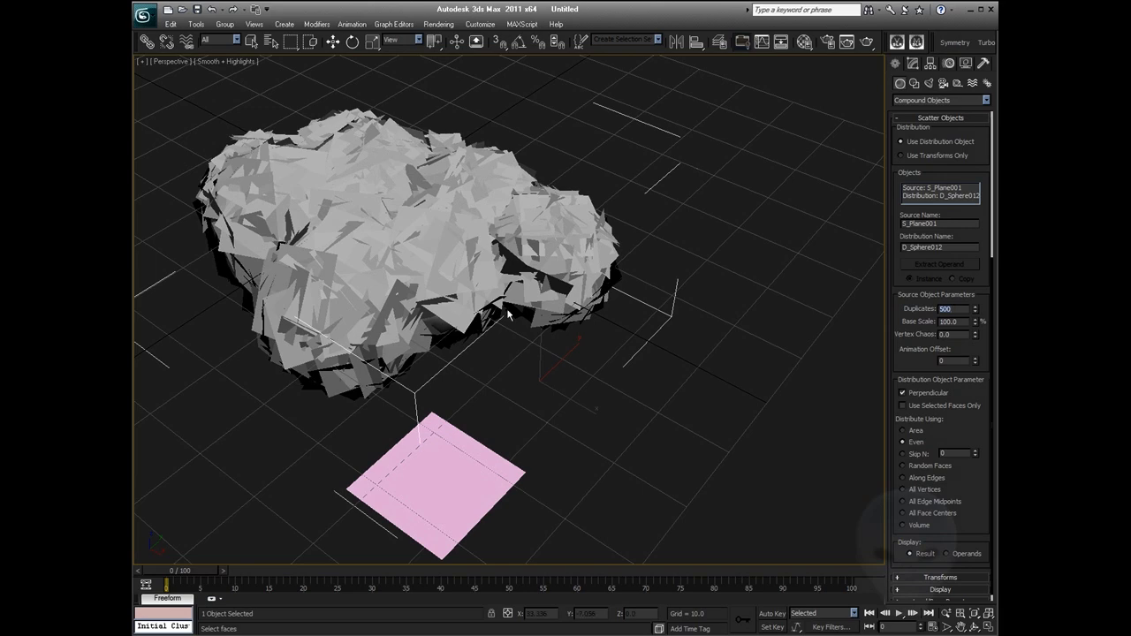
middle_click_drag(530, 320, 576, 301, "alt")
key("F3")
key("F3")
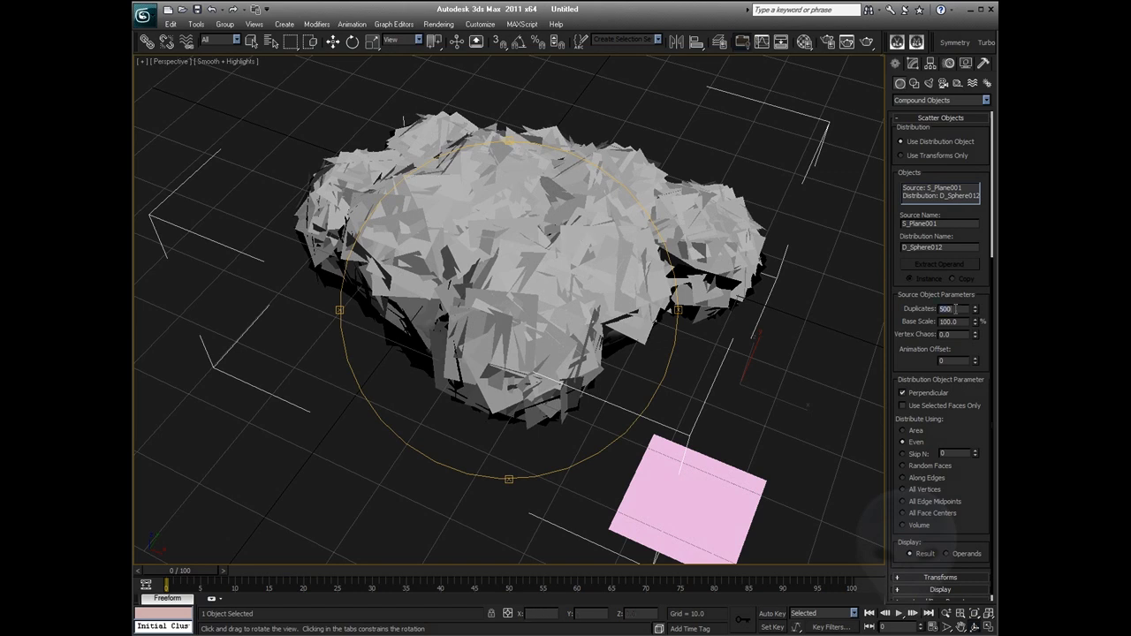
Set the scatter duplicates to 1000, distribute them using Area, and check the coverage up close
type("1000")
key("Return")
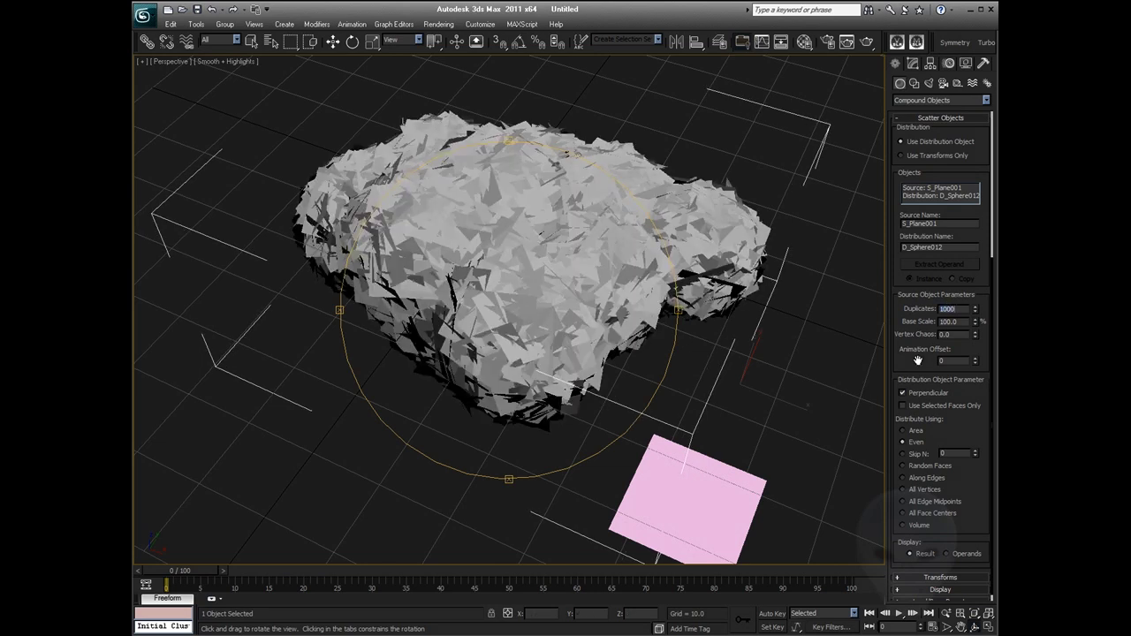
left_click(902, 430)
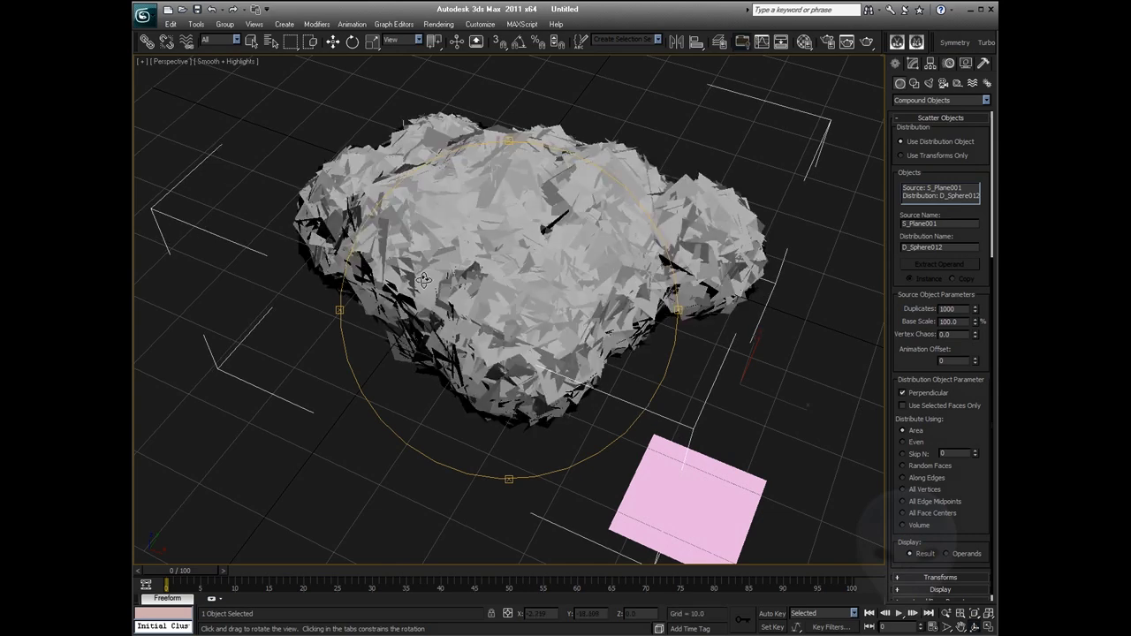
left_click_drag(423, 280, 435, 281)
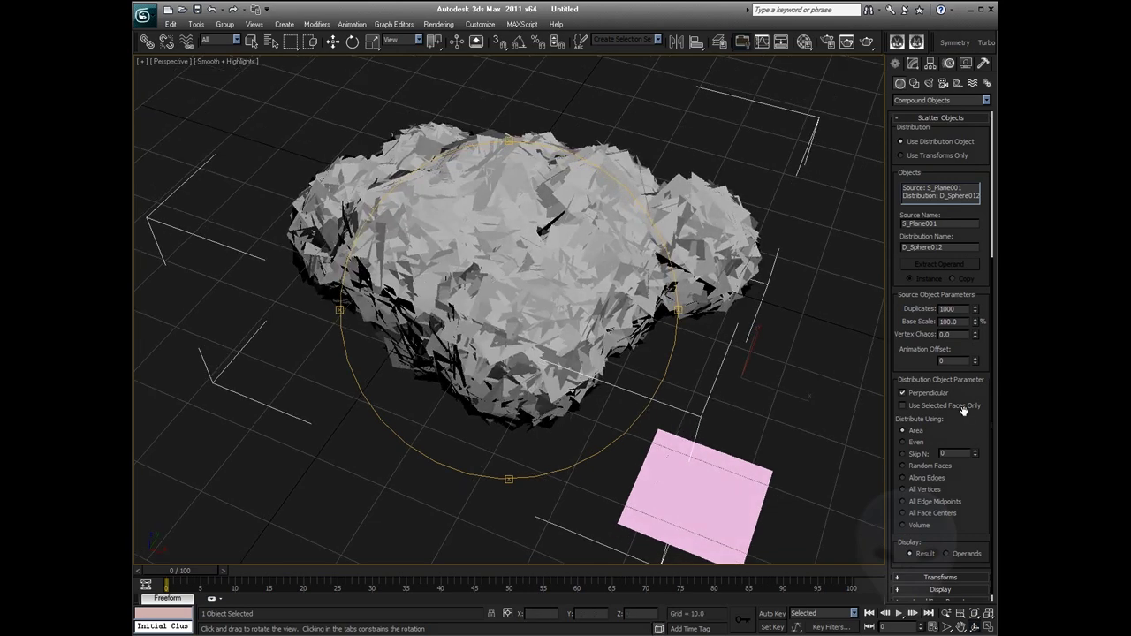
left_click_drag(532, 319, 580, 270)
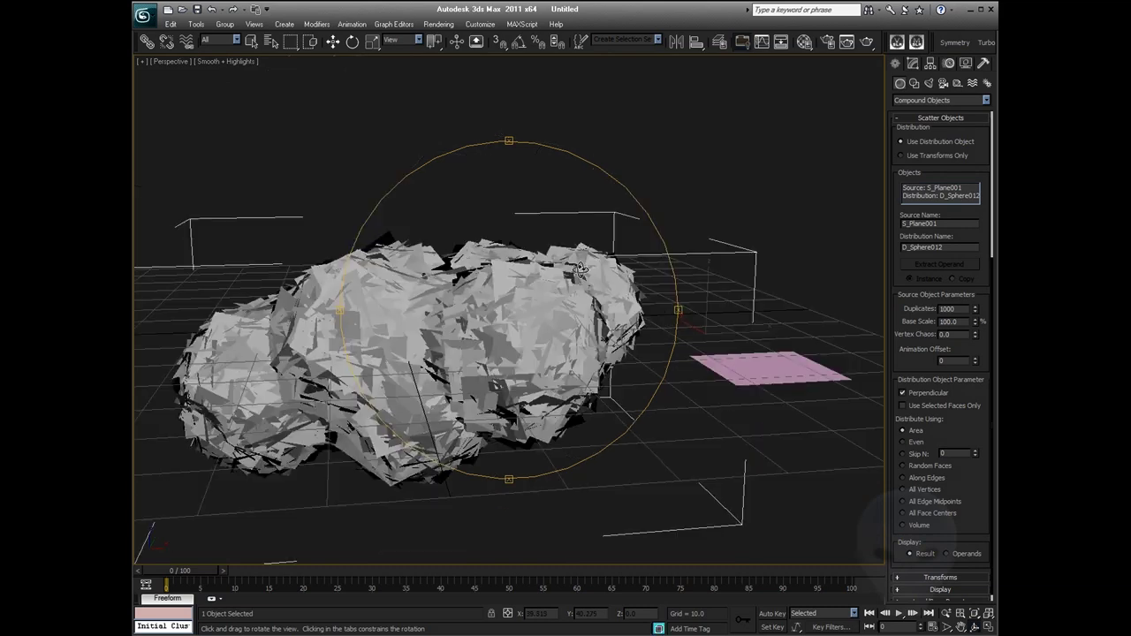
middle_click_drag(498, 397, 549, 383)
scroll(549, 383, "up", 3)
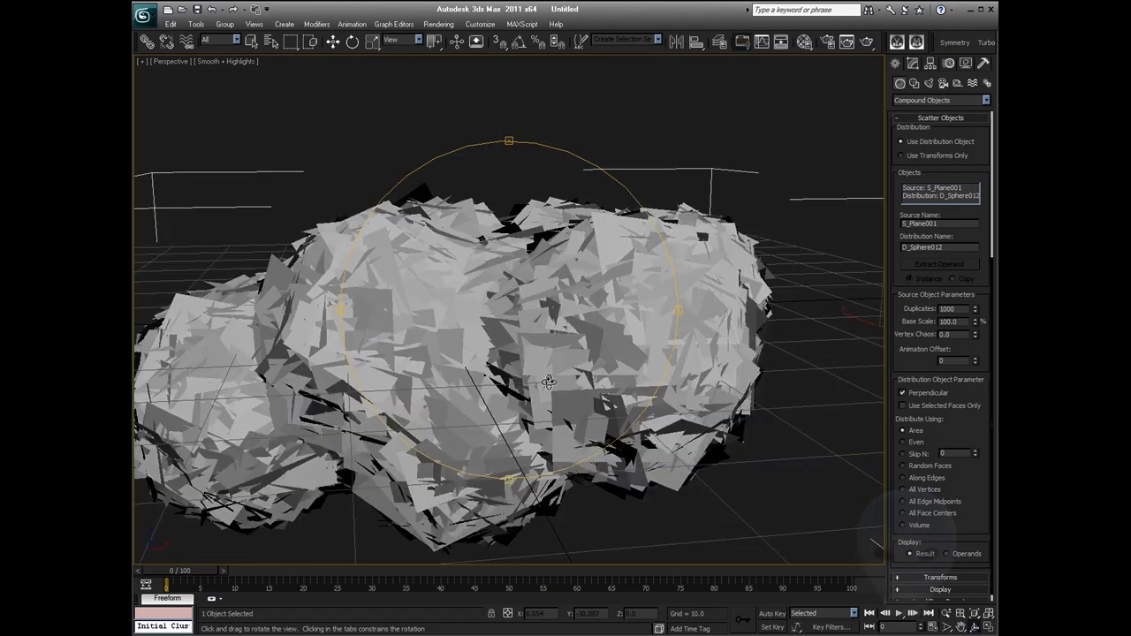
Raise the scattered planes' vertex chaos to 0.97
left_click_drag(975, 334, 976, 273)
left_click_drag(960, 465, 970, 365)
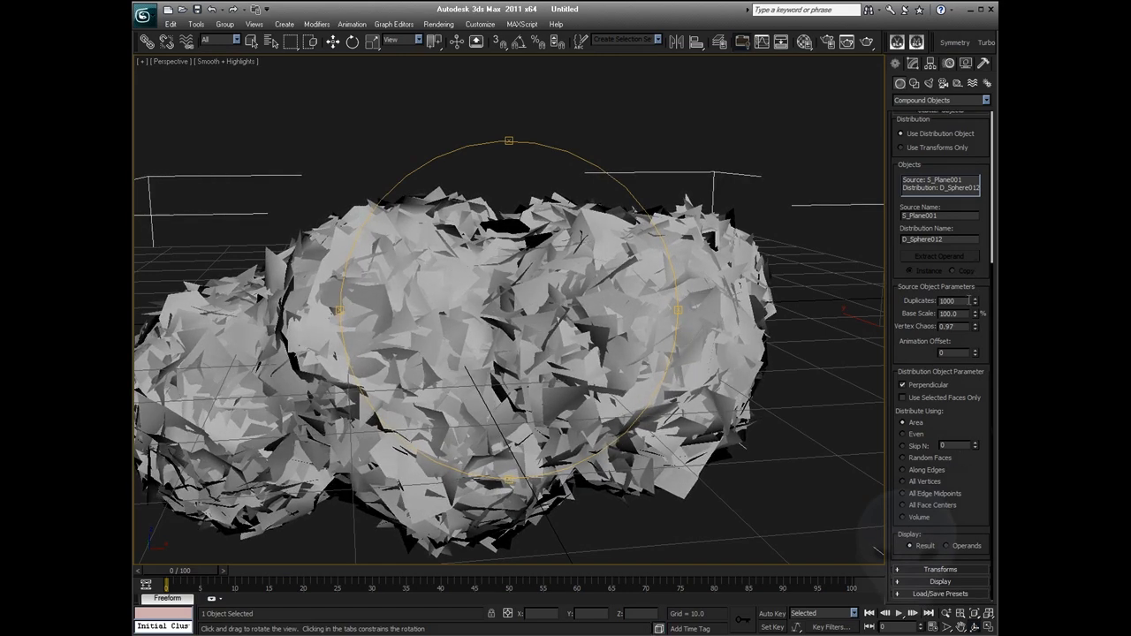
left_click_drag(899, 266, 894, 462)
Finish the scatter object and convert it to an Editable Poly
right_click(638, 279)
right_click(637, 281)
right_click(643, 269)
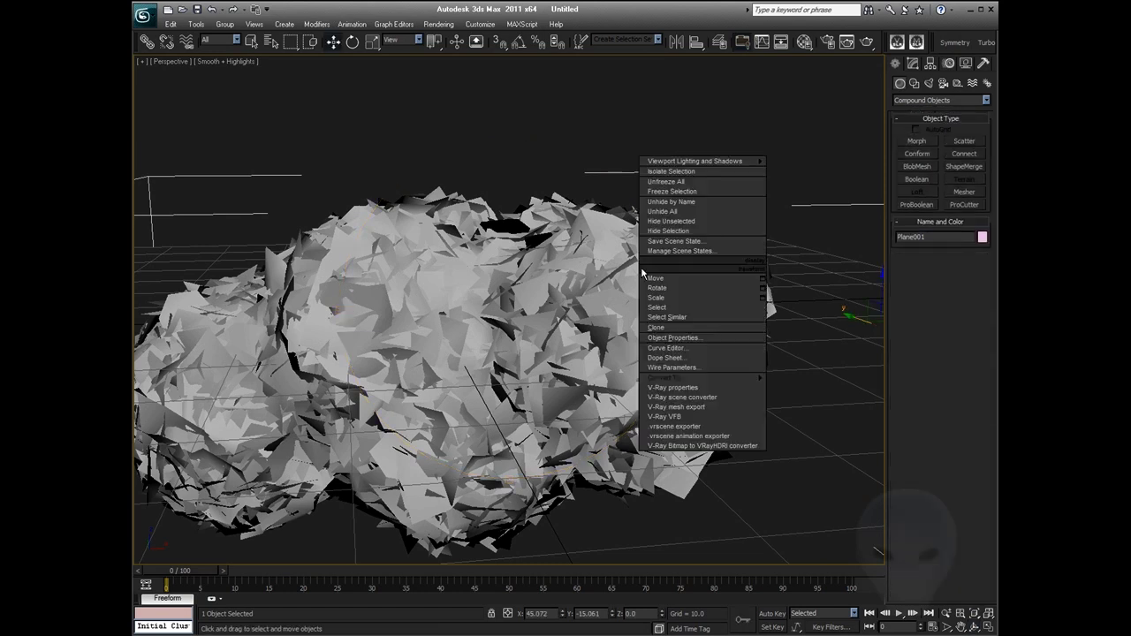
left_click(808, 387)
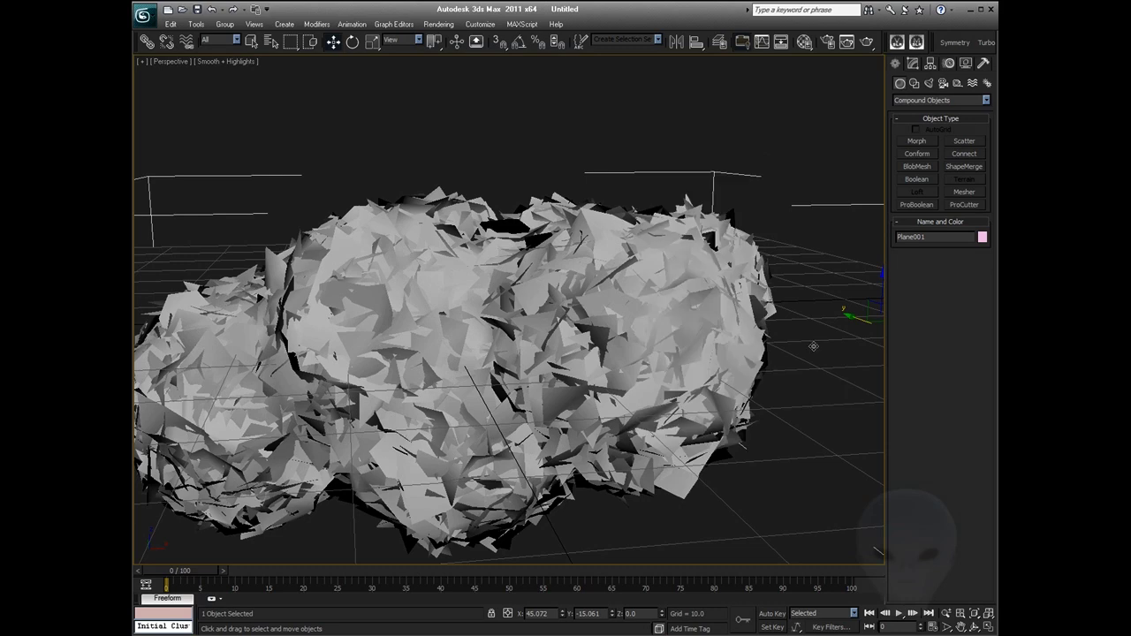
left_click(912, 63)
Hide the scattered plane elements over most of the cloud, leaving the underlying cloud mesh and the planes at one end visible
left_click(967, 240)
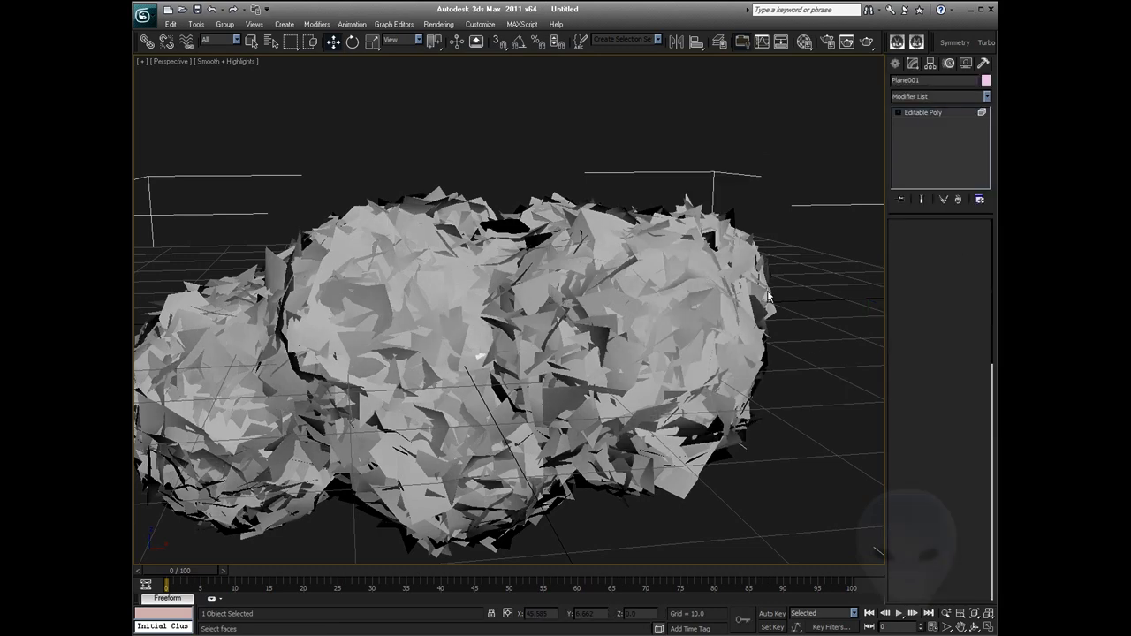
key("F3")
mouse_move(793, 228)
left_mouse_down()
mouse_move(669, 477)
mouse_move(792, 231)
left_mouse_up()
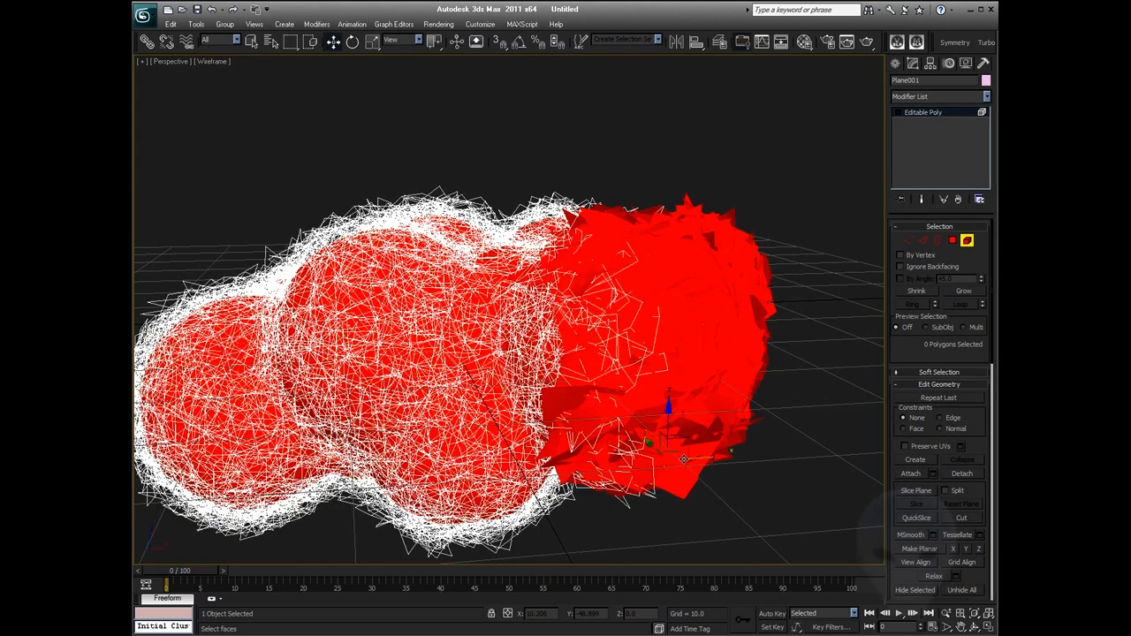
left_click_drag(732, 451, 706, 455)
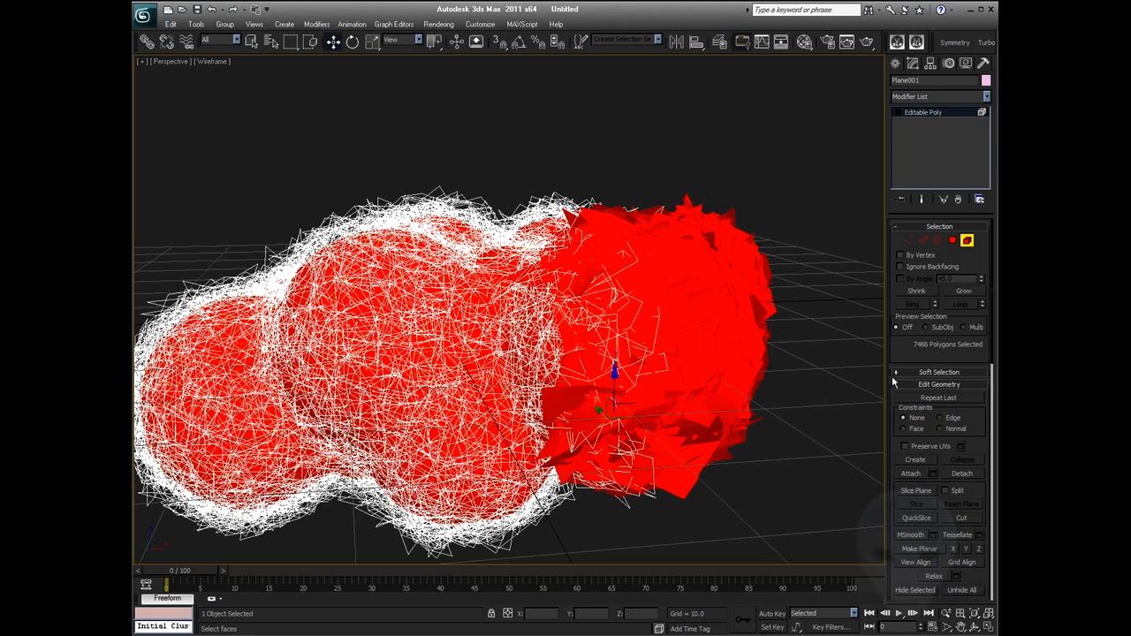
key("ctrl+i")
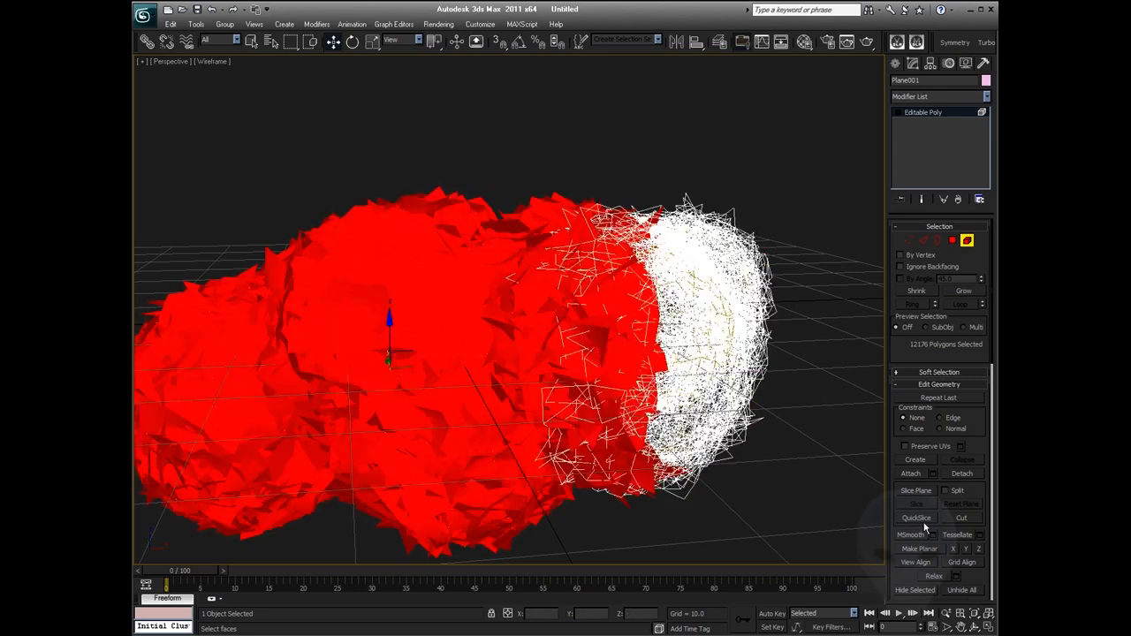
left_click_drag(790, 190, 698, 406)
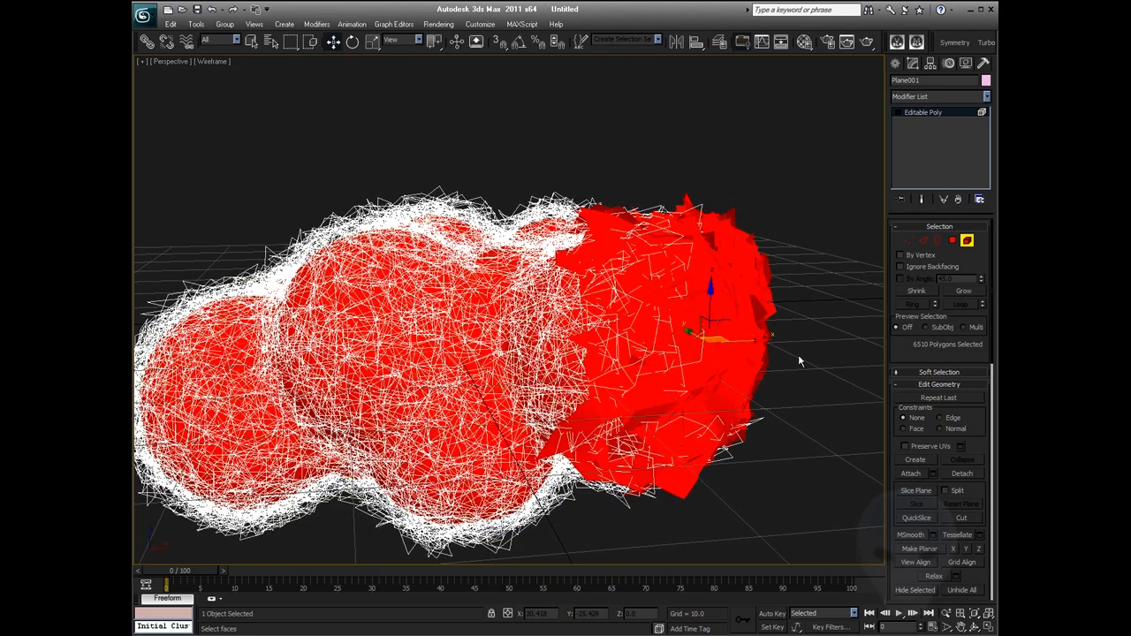
key("ctrl+i")
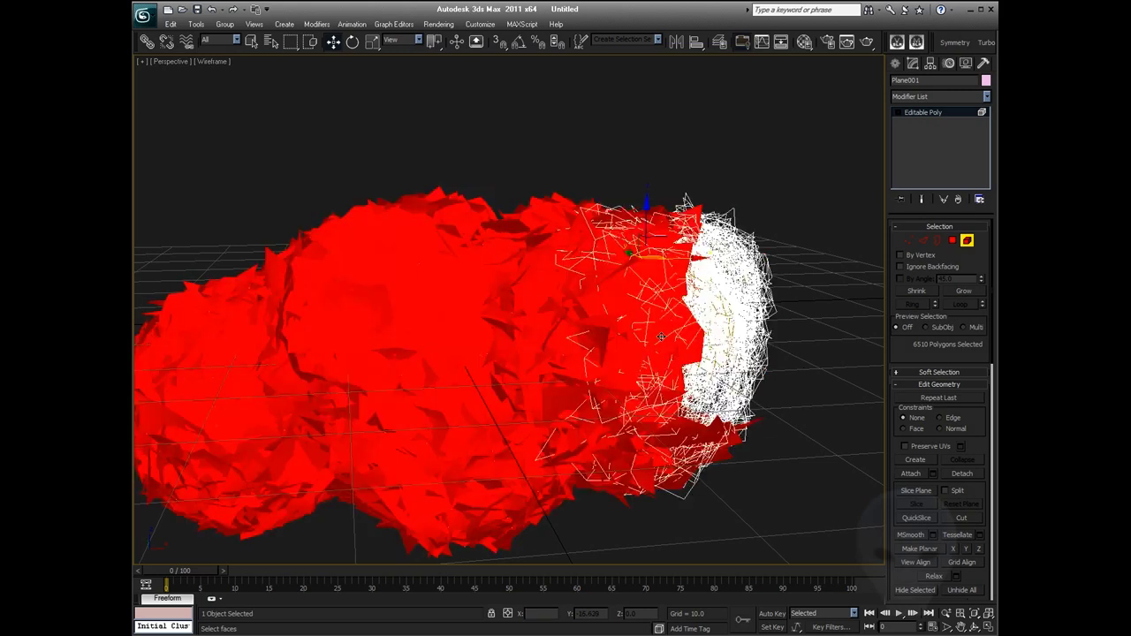
right_click(606, 305)
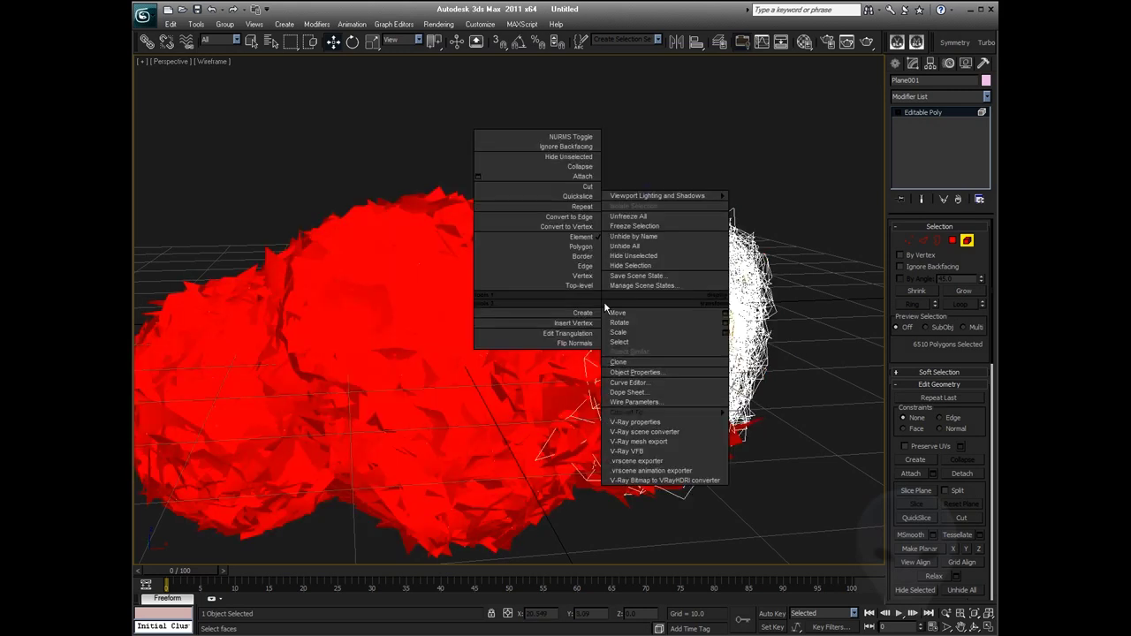
left_click(641, 258)
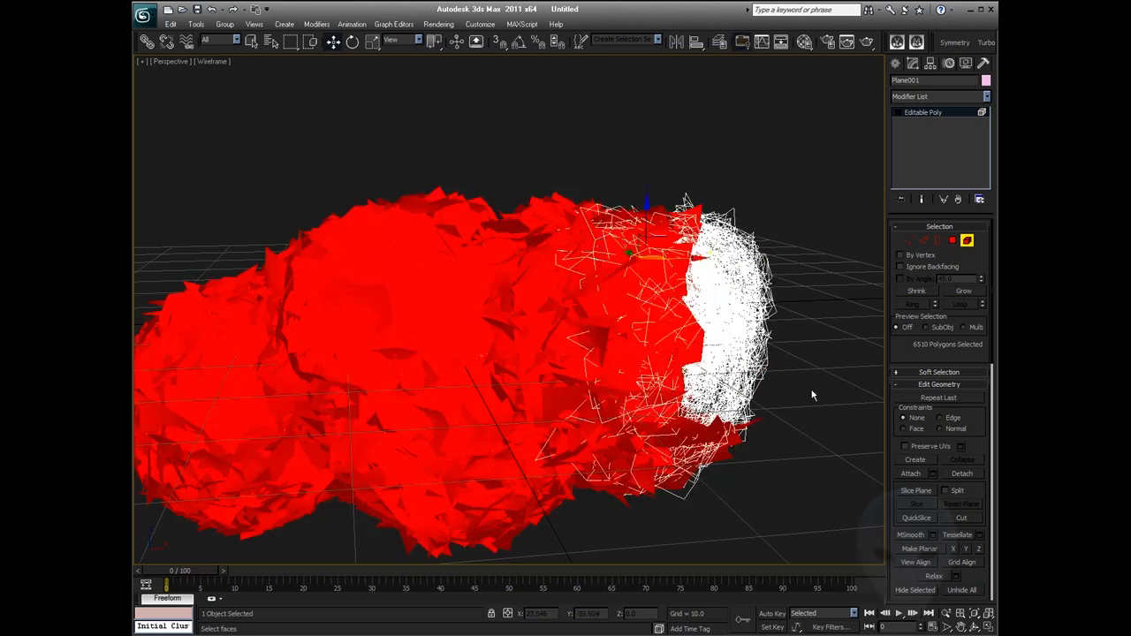
left_click_drag(977, 513, 981, 271)
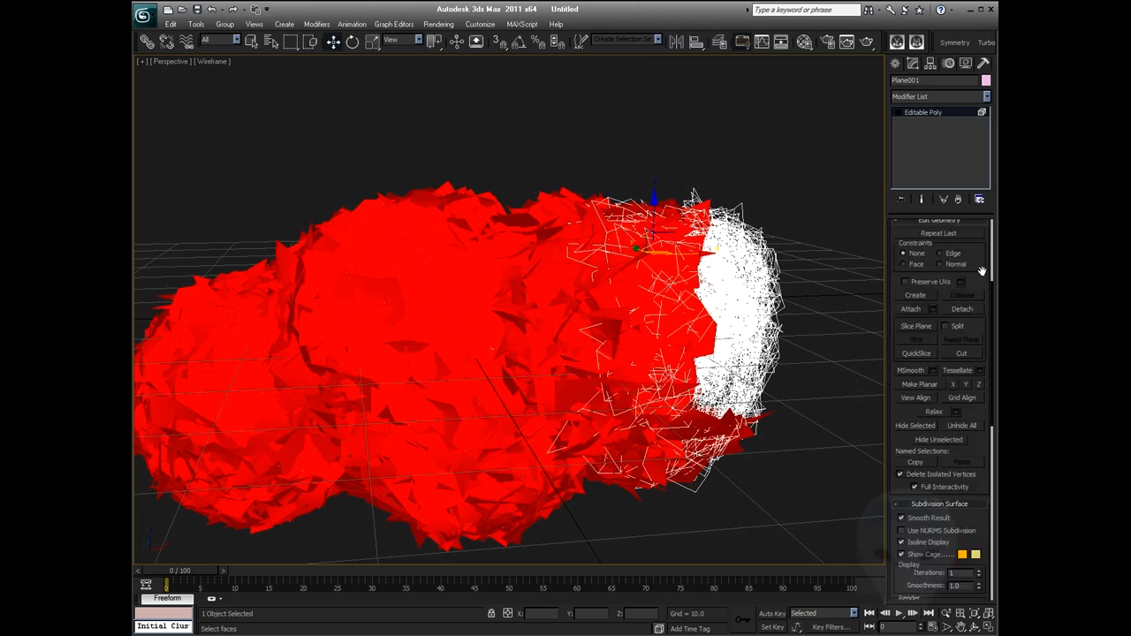
left_click(933, 426)
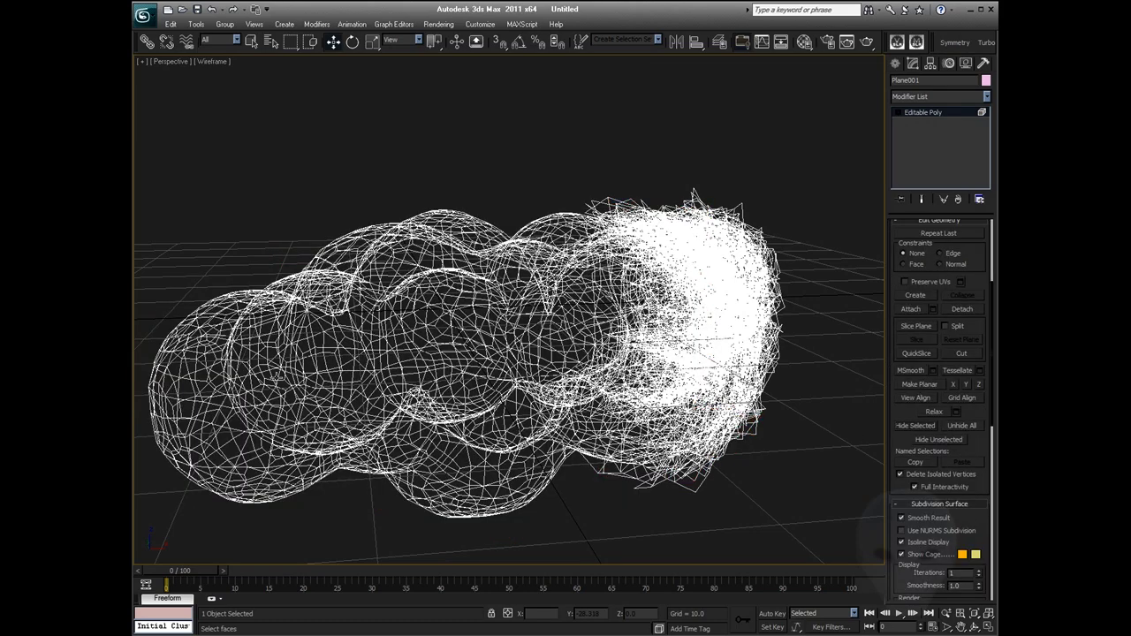
Remove the underlying cloud mesh element, unhide all plane elements and leave element editing
left_click(322, 377)
key("alt+h")
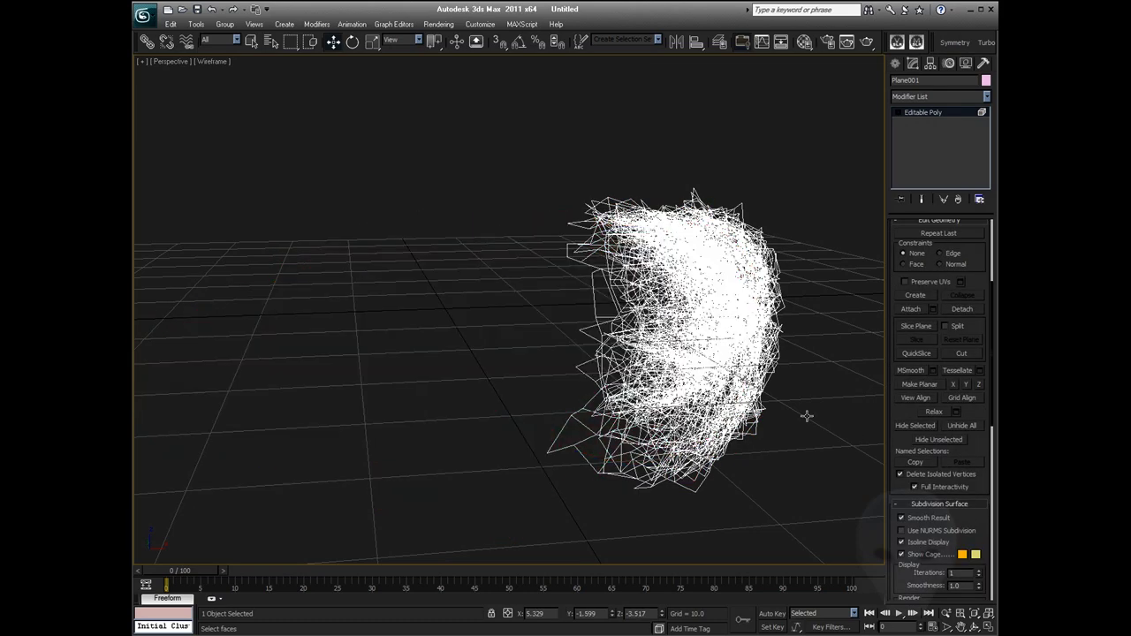
left_click(956, 427)
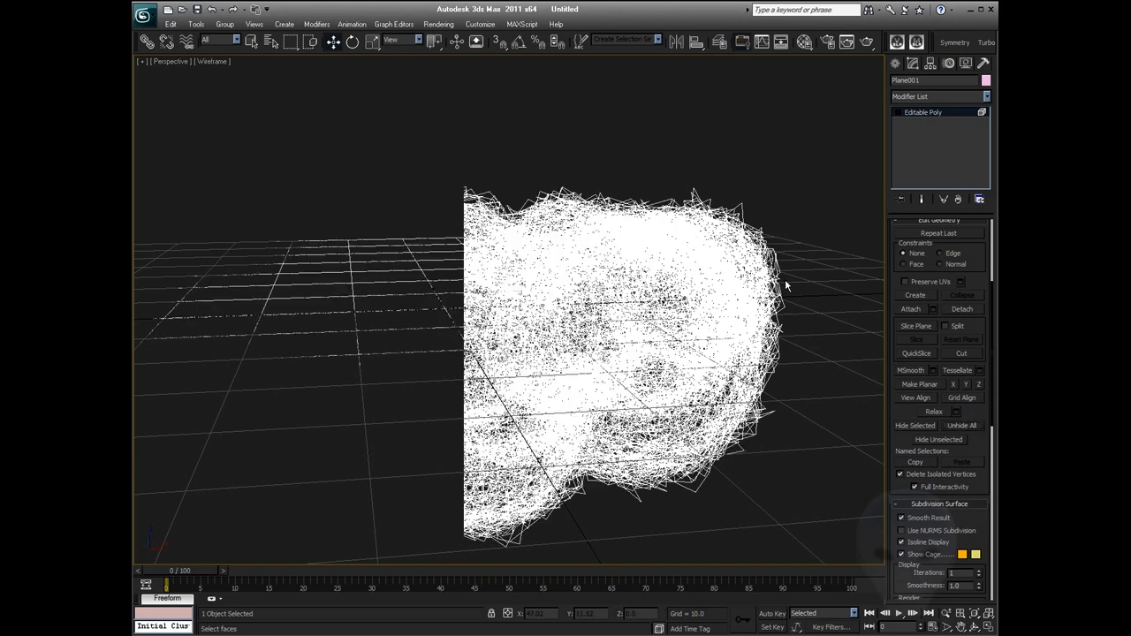
left_click(926, 111)
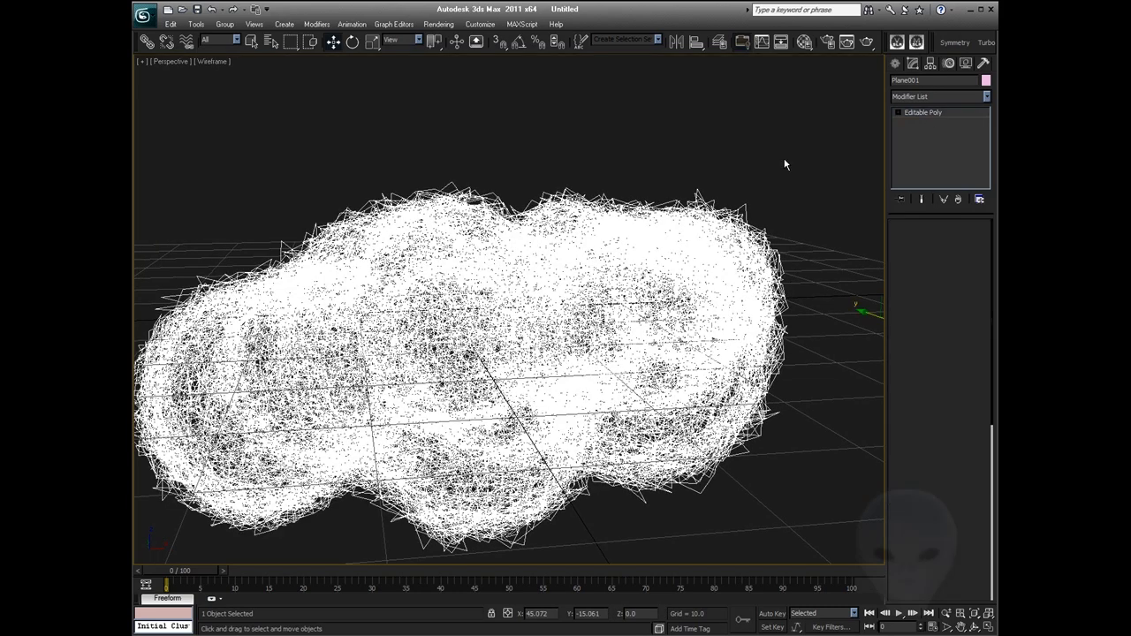
Examine the separated planes object in both shaded and wireframe display
left_click(785, 165)
key("F3")
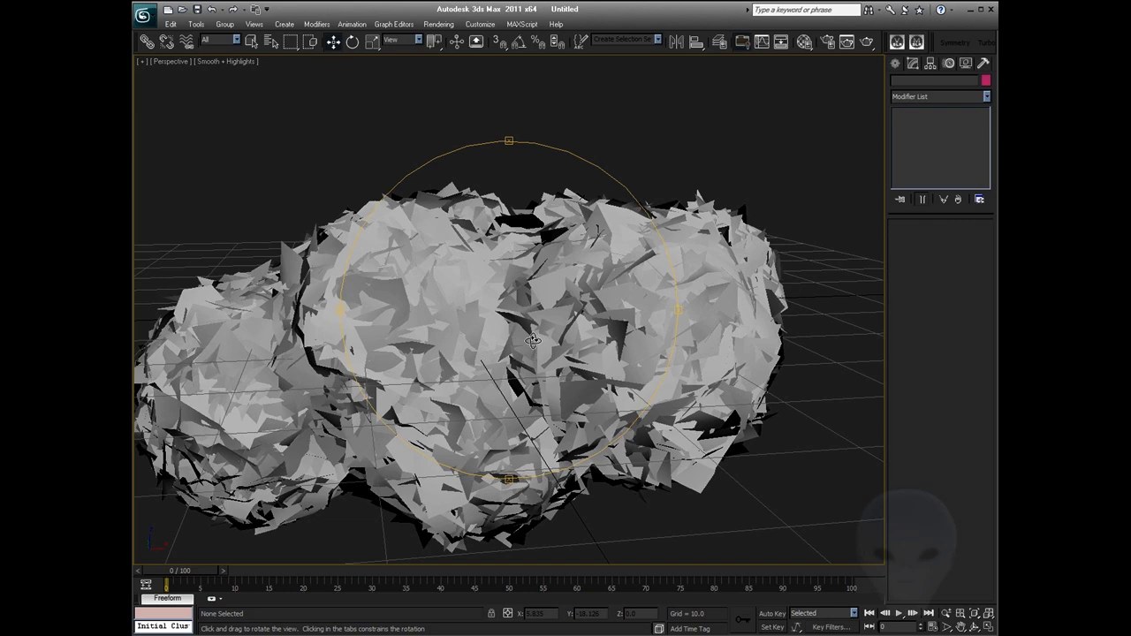
left_click_drag(533, 340, 512, 336)
key("F3")
right_click(504, 335)
left_click(495, 333)
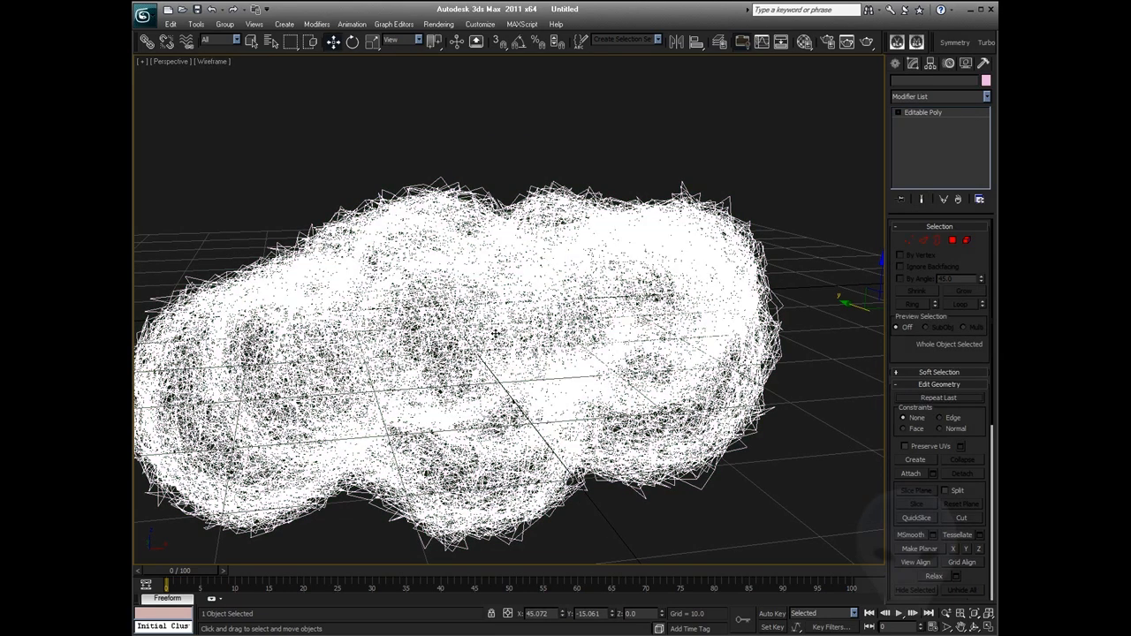
key("F3")
key("F3")
right_click(586, 351)
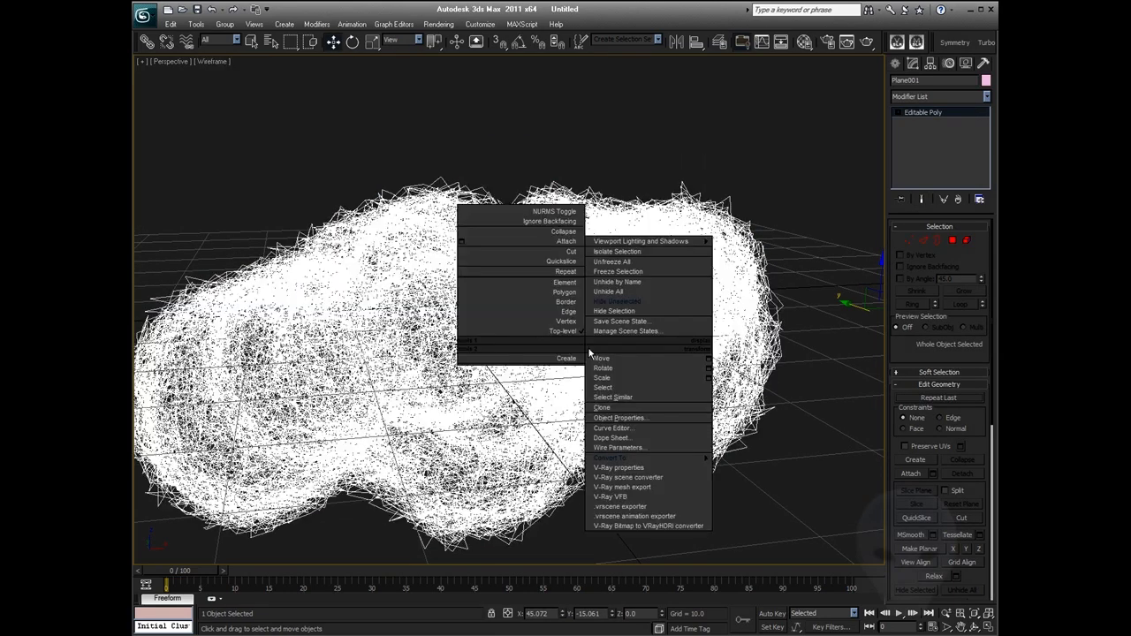
left_click(614, 301)
key("F3")
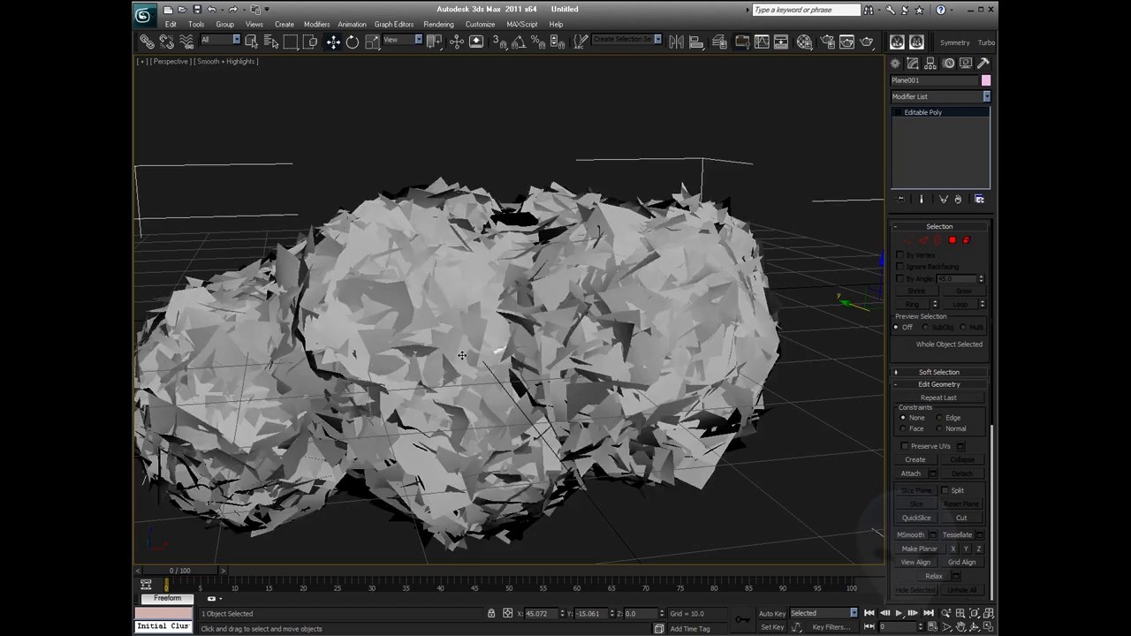
Select the original cloud mesh and collapse its modifiers by converting it to an Editable Poly
left_click(461, 355)
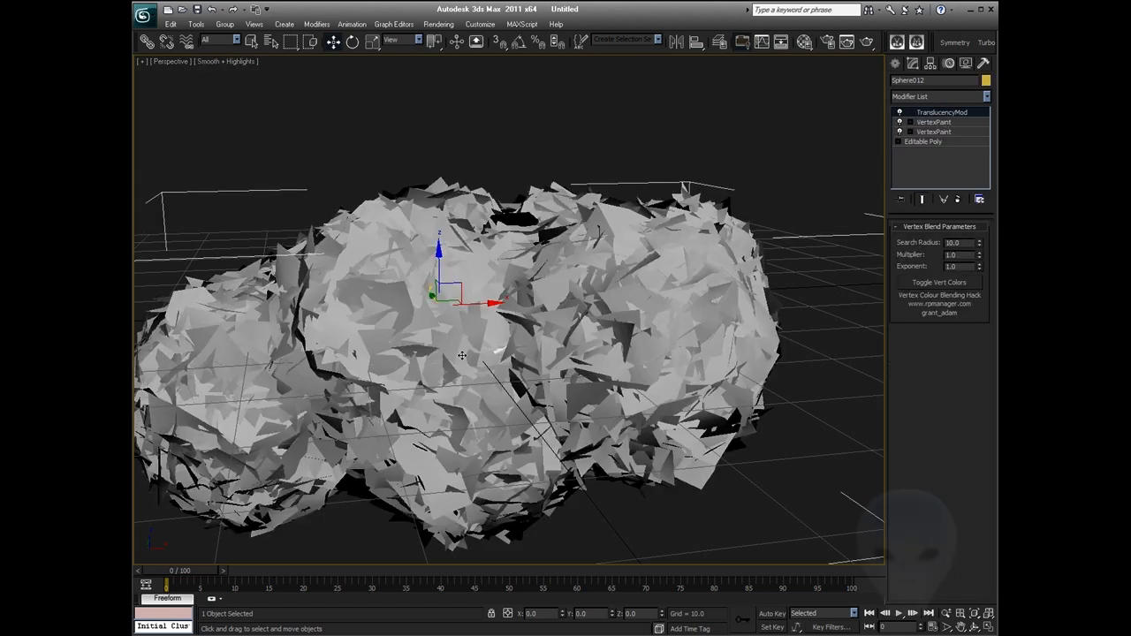
right_click(648, 270)
mouse_move(711, 382)
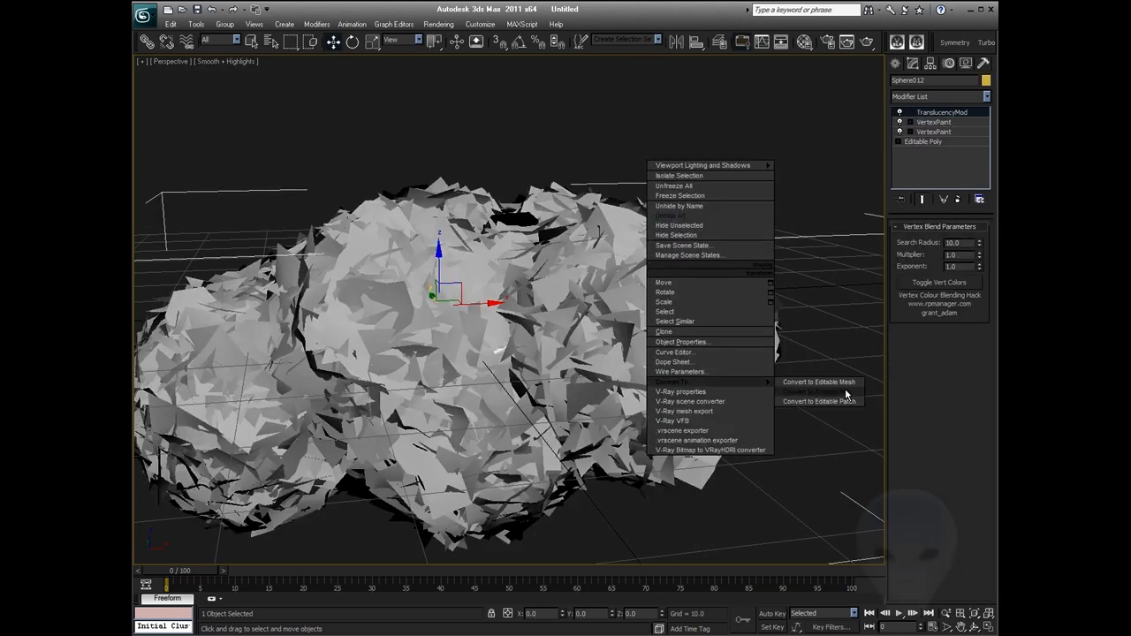
left_click(846, 393)
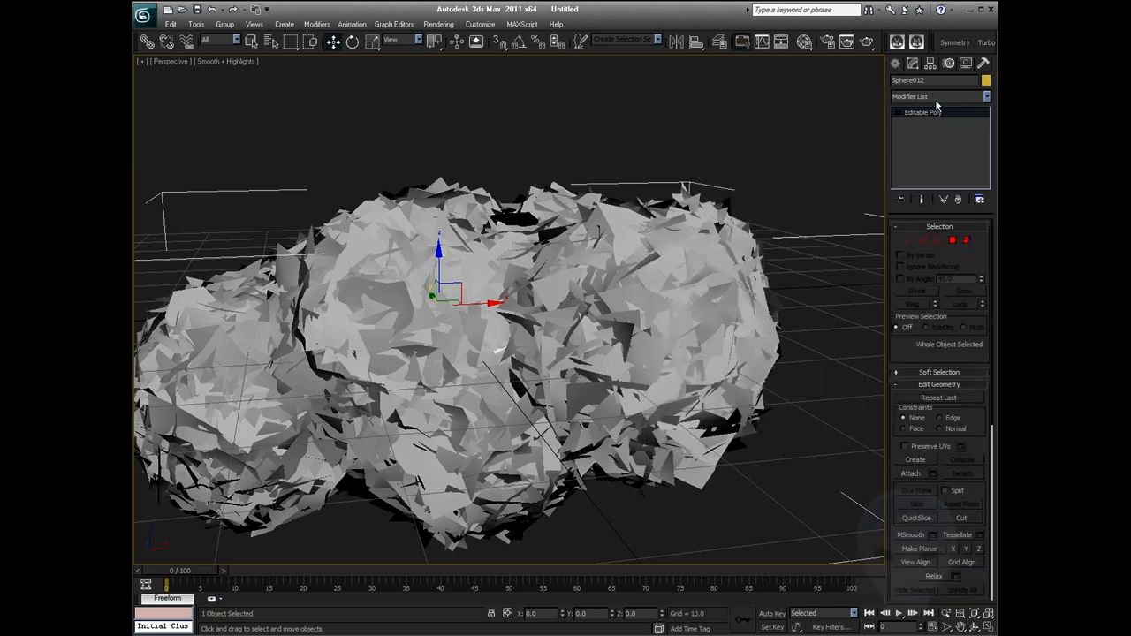
Add a Projection modifier to the cloud mesh and pick the scattered planes object as its reference geometry
left_click(936, 98)
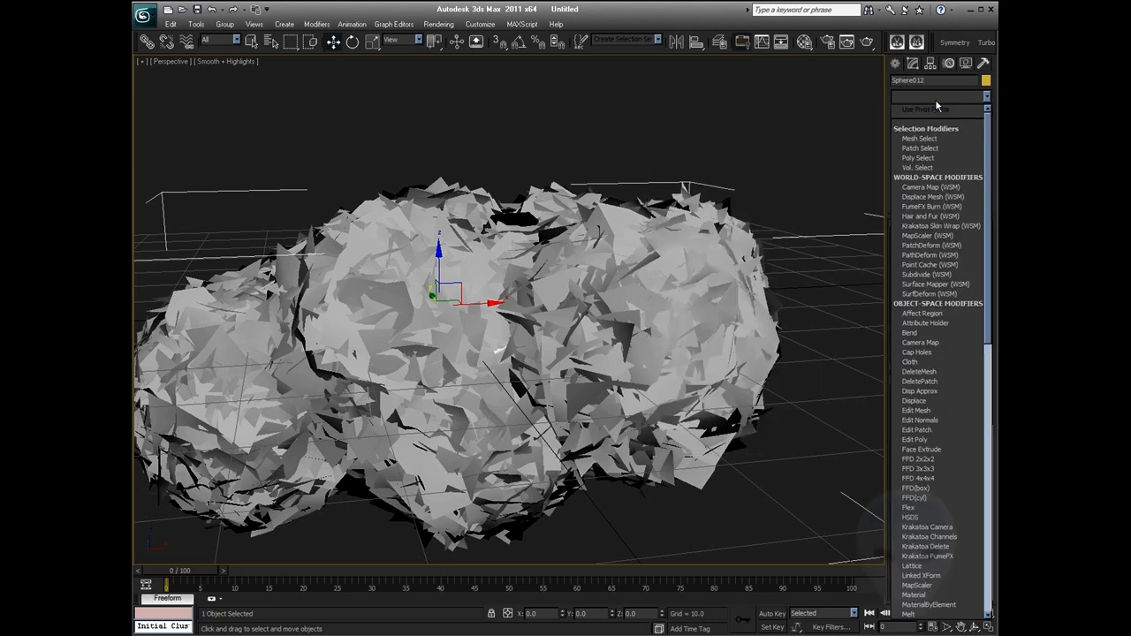
type("pr")
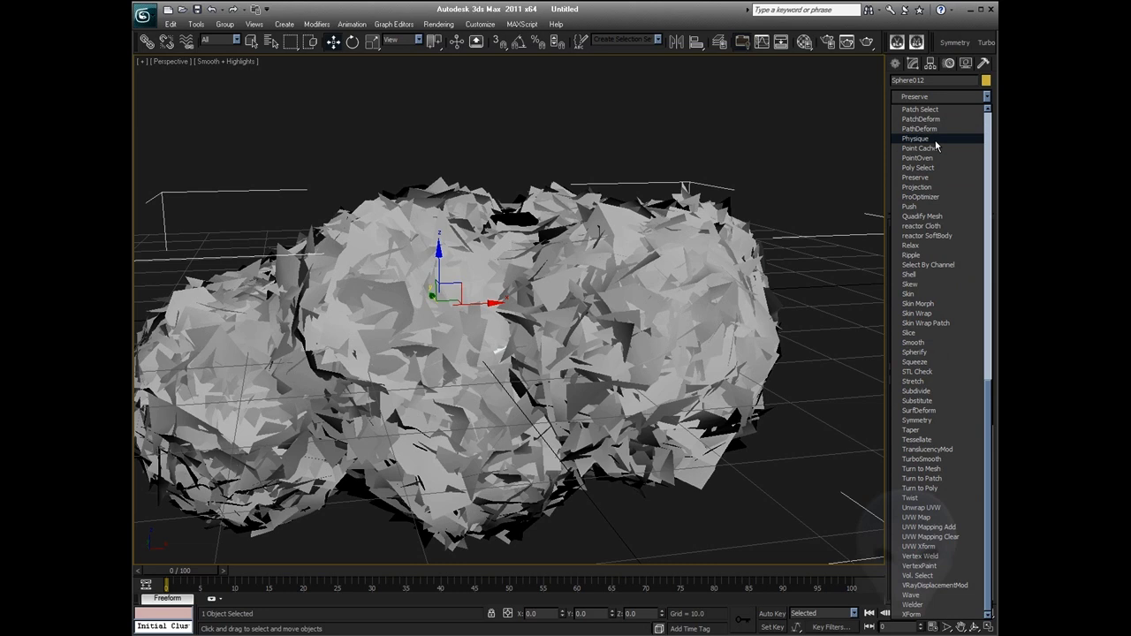
left_click(918, 187)
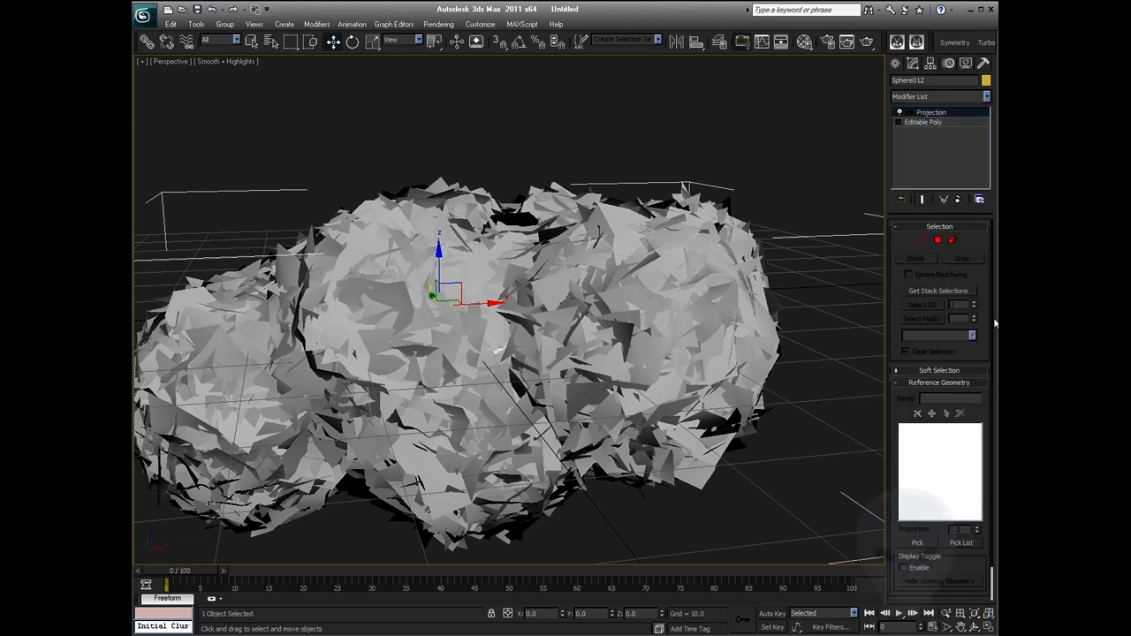
left_click(917, 543)
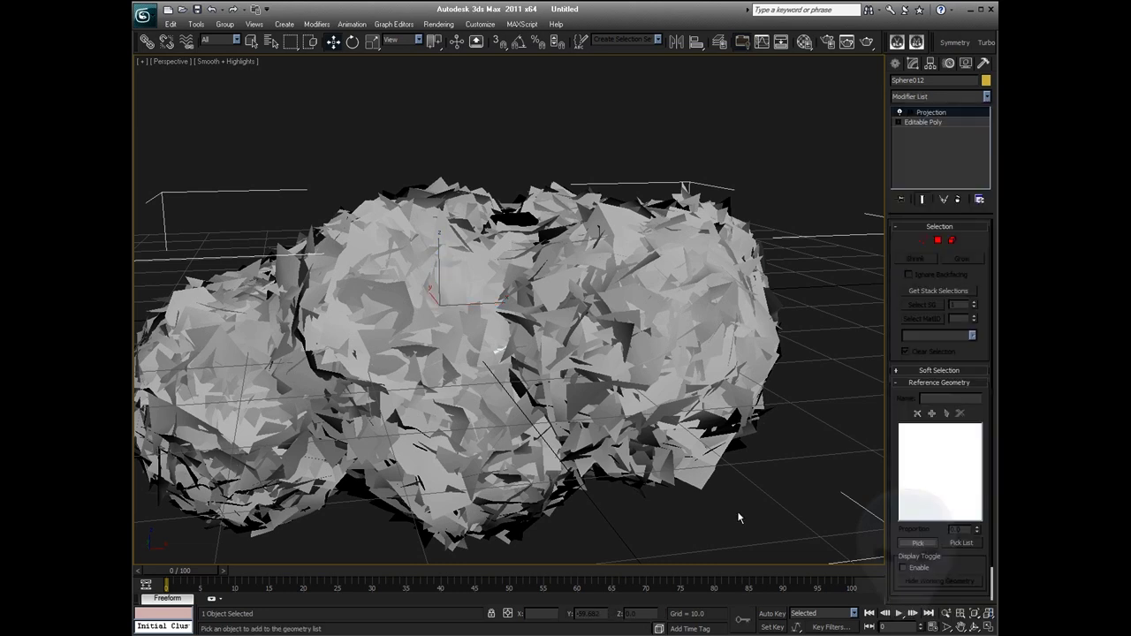
left_click(698, 492)
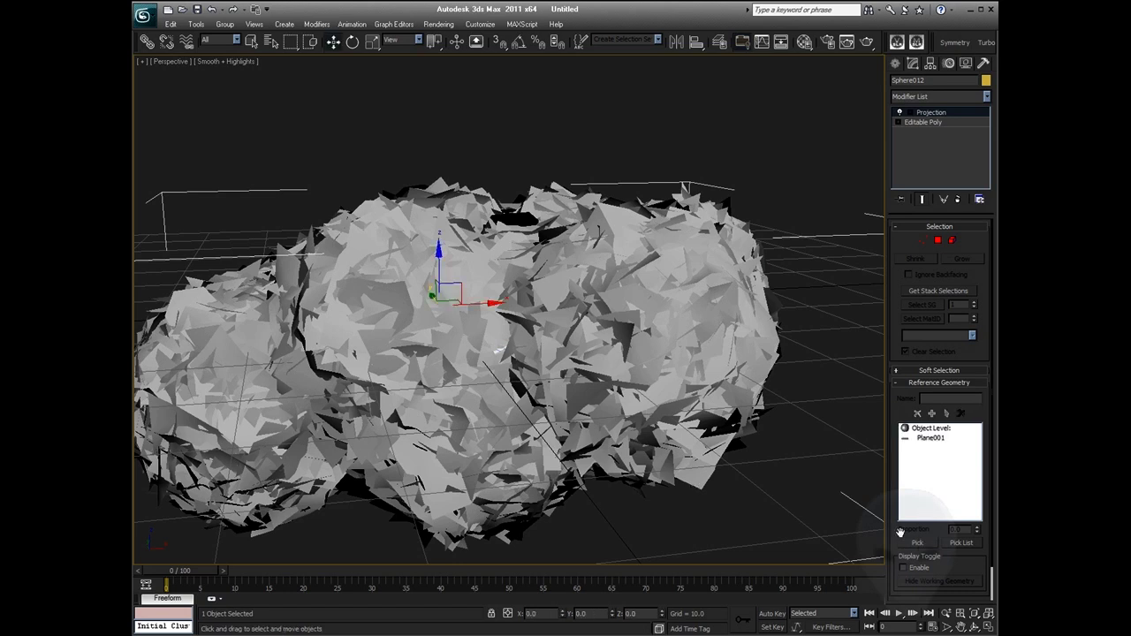
Add a Project Mapping with Vertex Color as the source channel and project it to all reference geometry
scroll(901, 186, "down", 2)
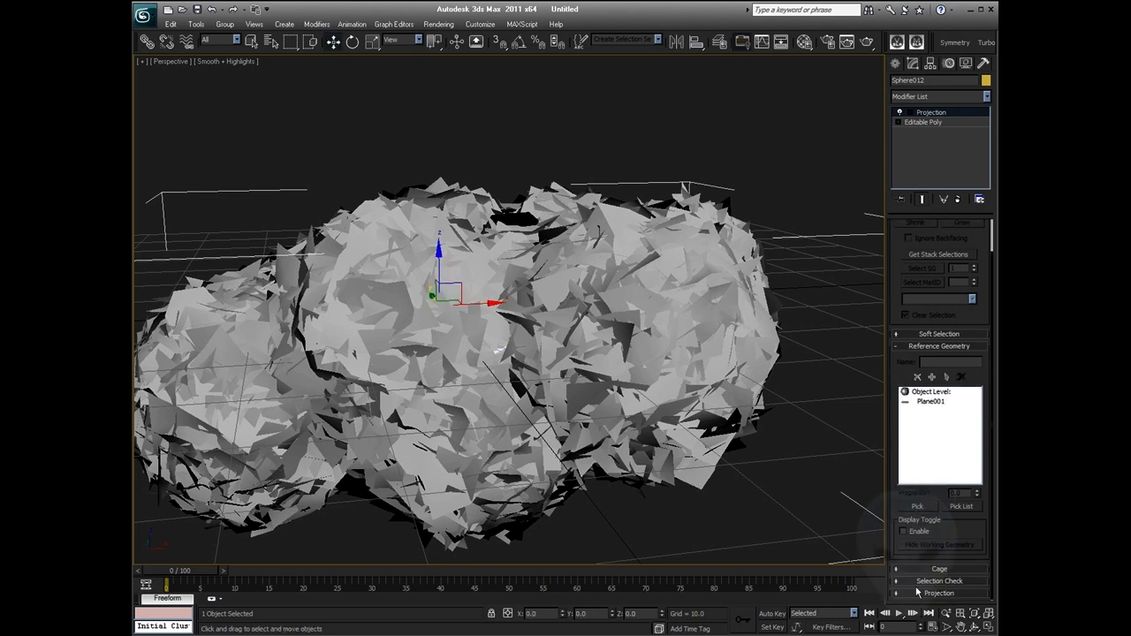
left_click(936, 570)
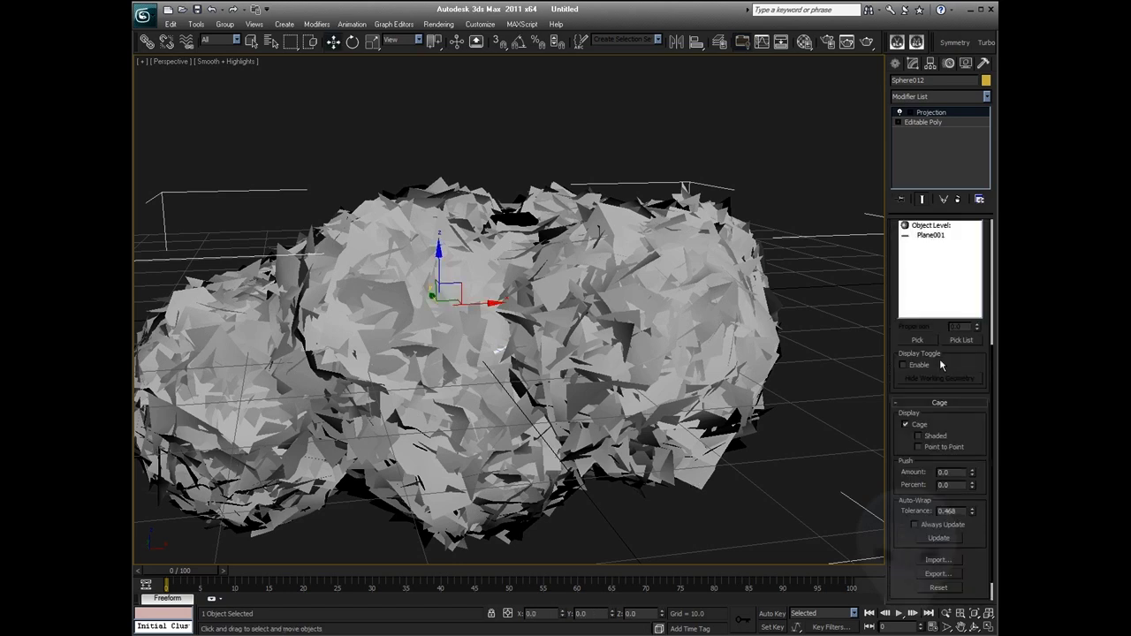
scroll(910, 354, "down", 1)
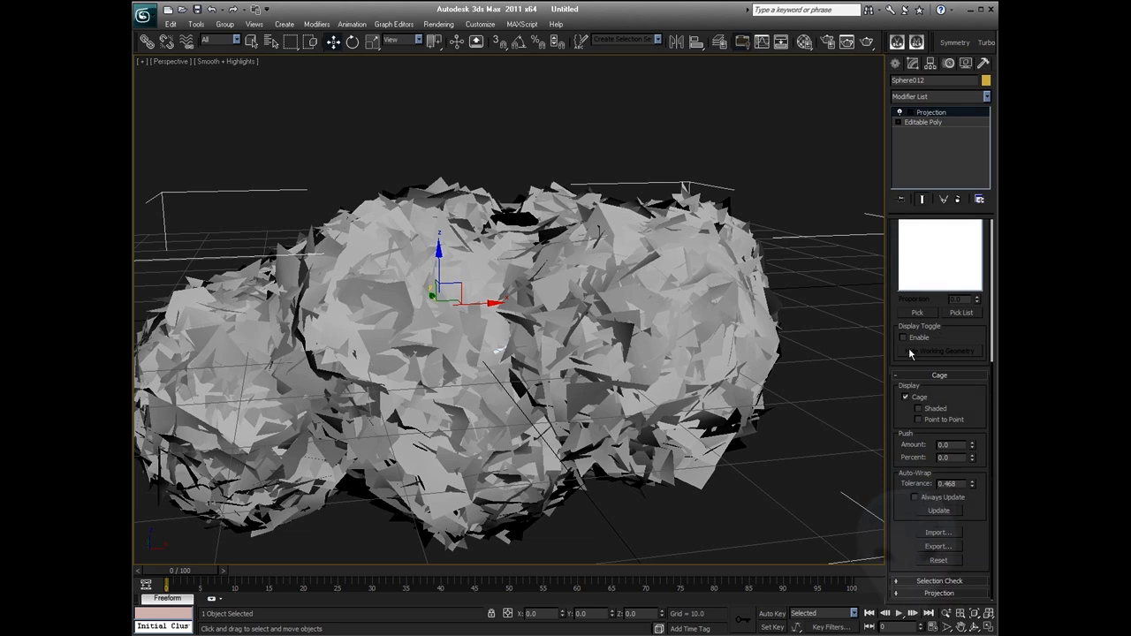
scroll(910, 389, "down", 5)
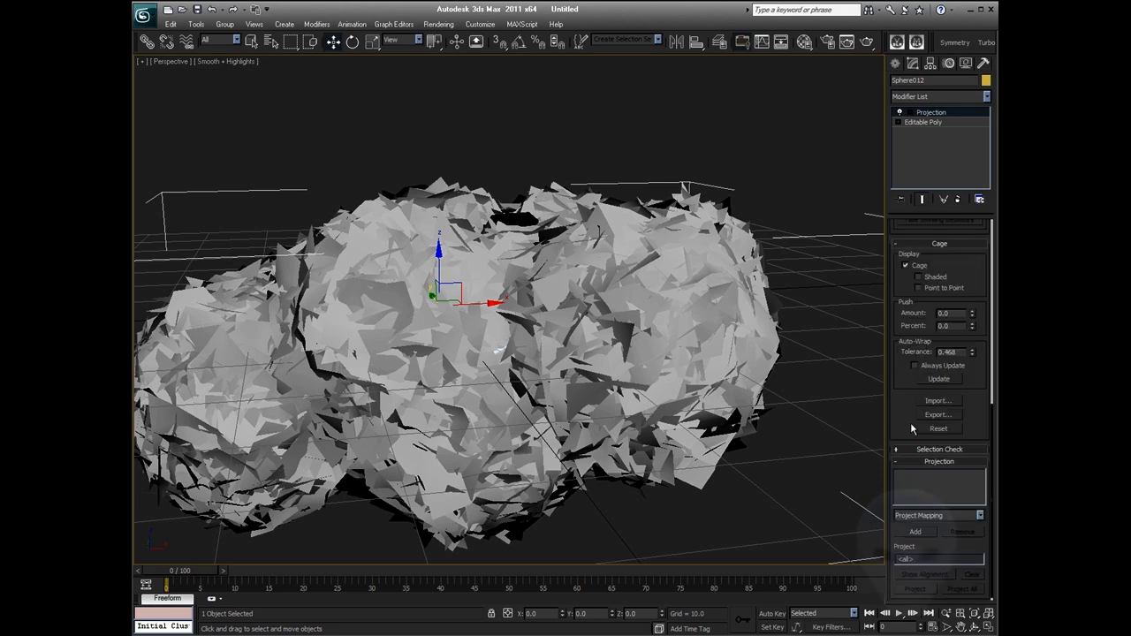
left_click(915, 531)
scroll(902, 411, "down", 1)
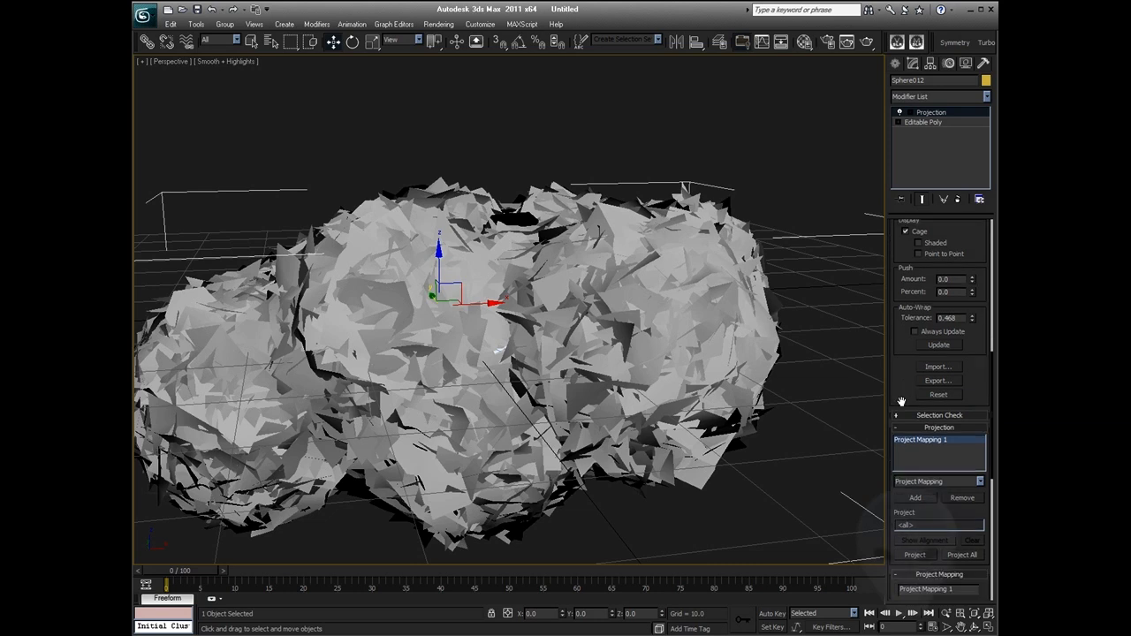
scroll(901, 402, "down", 7)
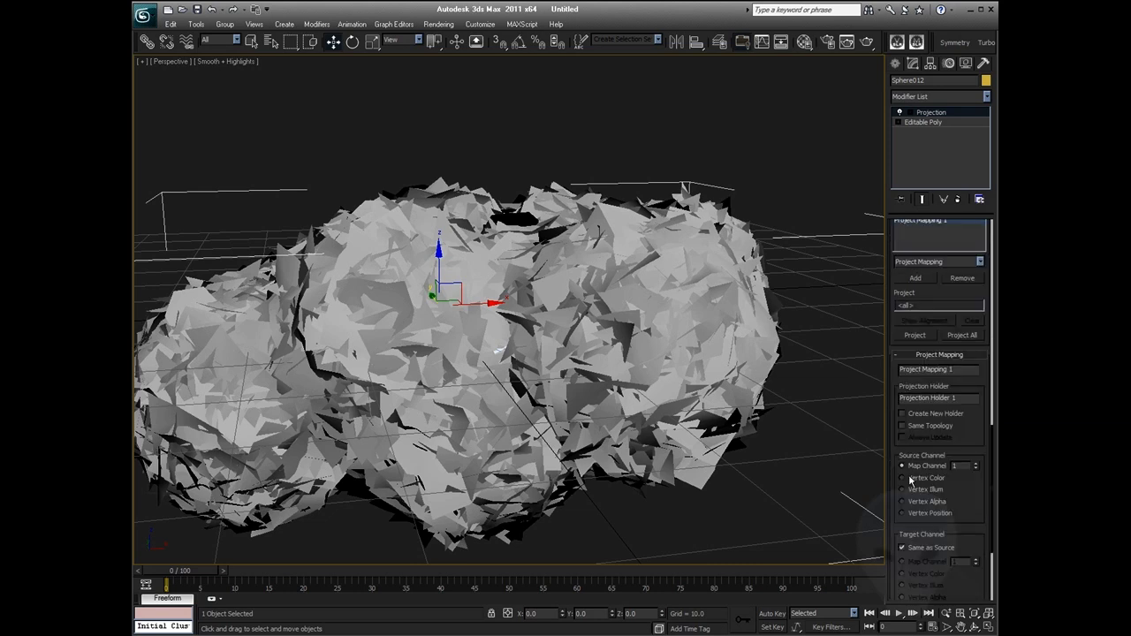
scroll(903, 489, "down", 4)
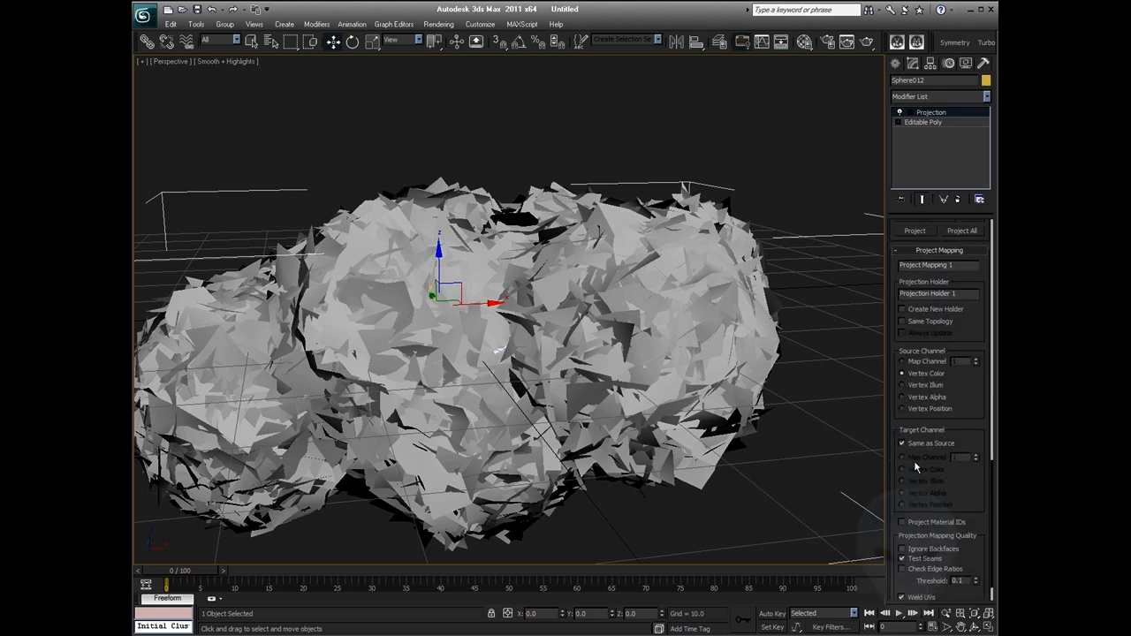
scroll(915, 478, "up", 7)
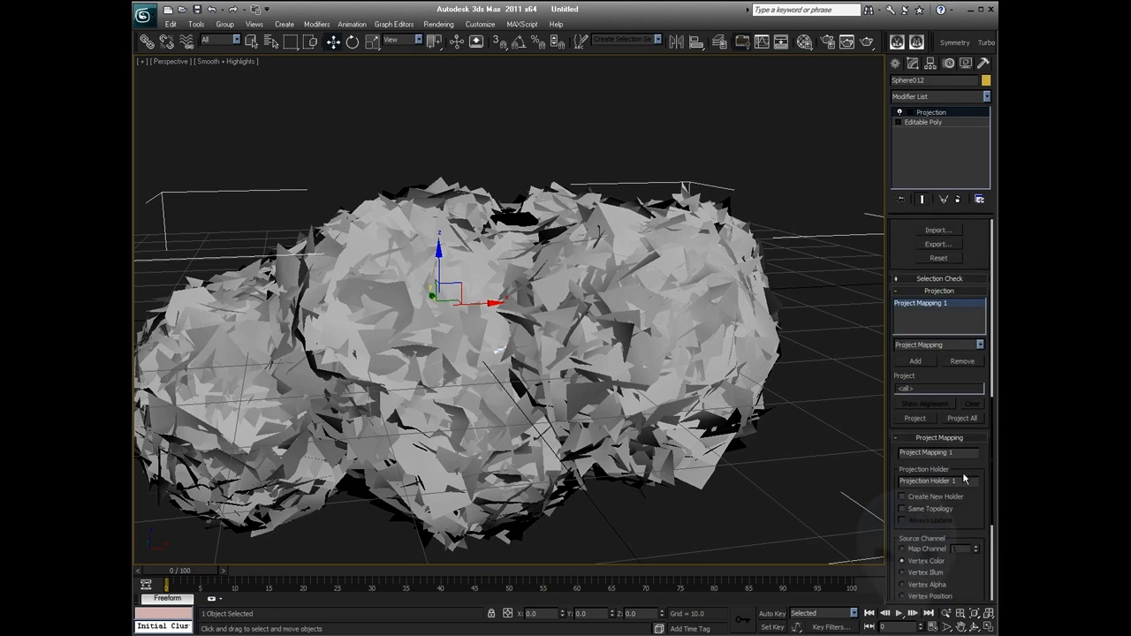
left_click(964, 421)
Select the scattered planes object and enable its Vertex Color channel display in the object properties
left_click(250, 162)
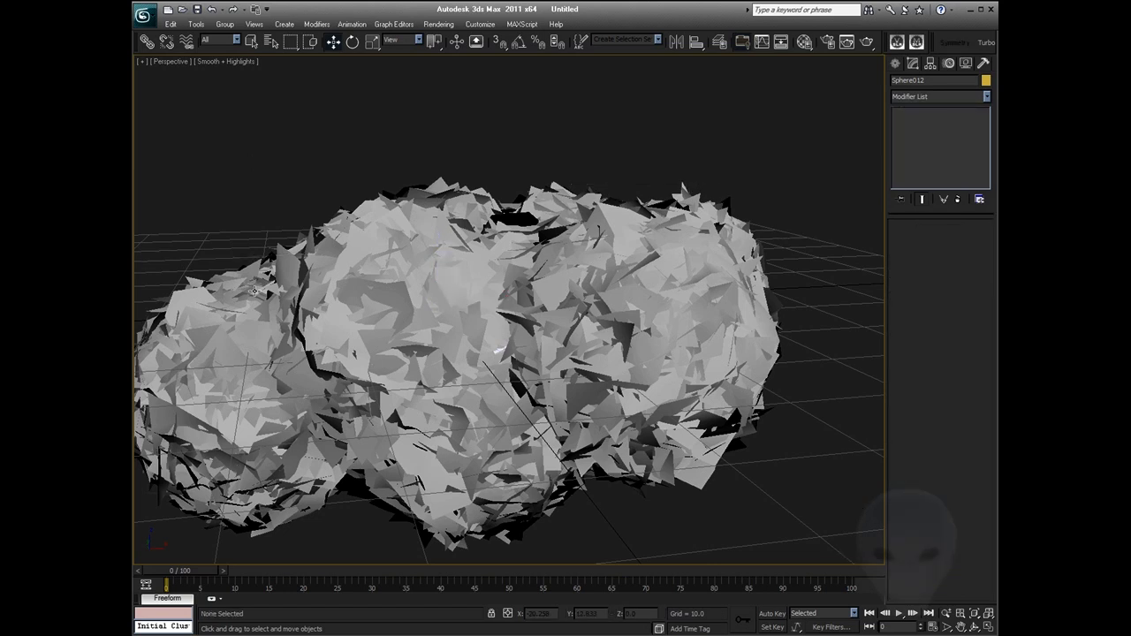
left_click(619, 221)
right_click(619, 221)
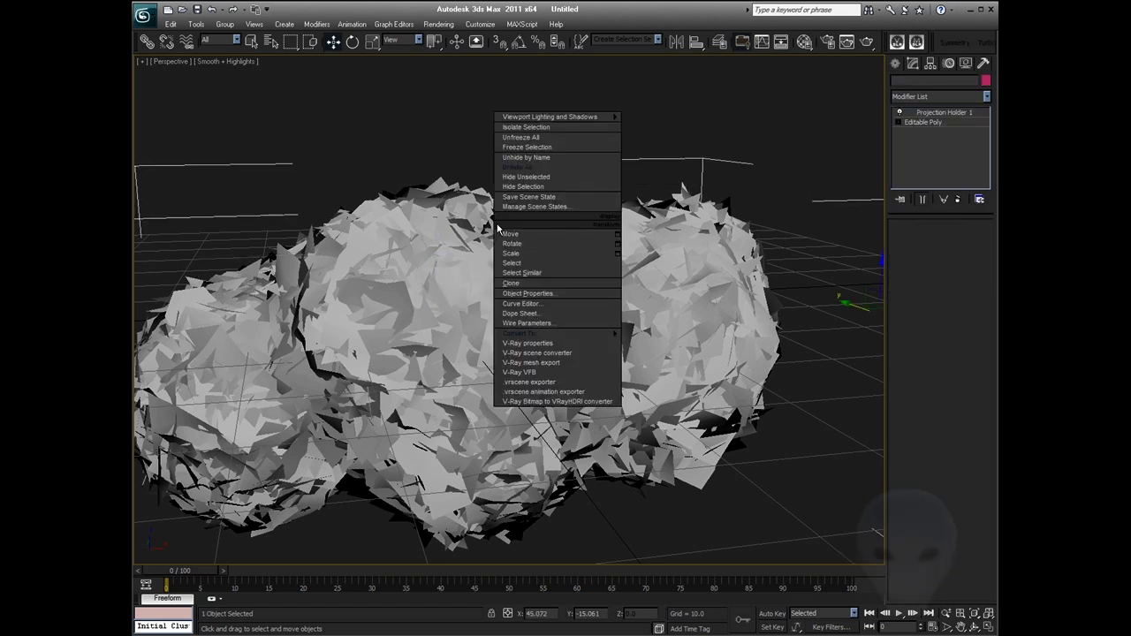
mouse_move(531, 334)
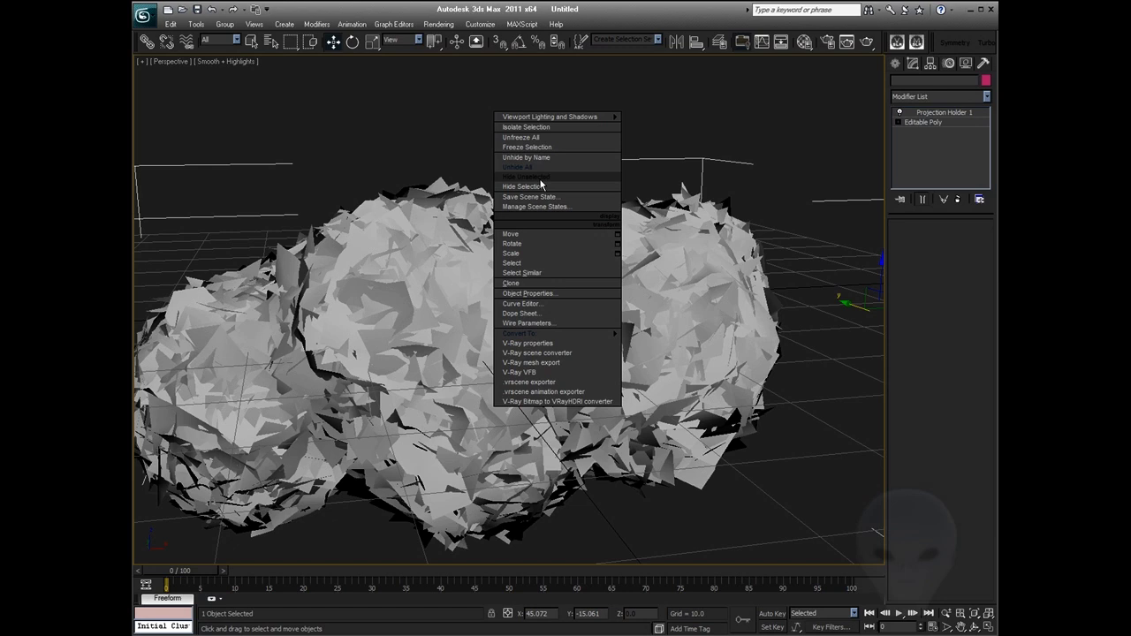
left_click(545, 296)
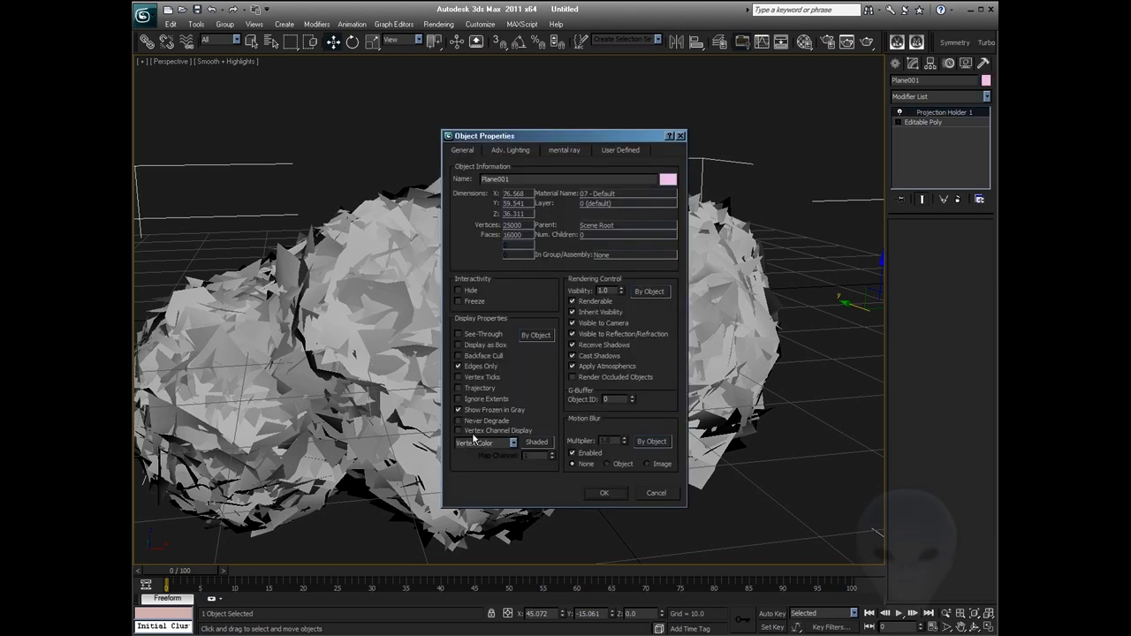
left_click(603, 492)
key("ctrl+r")
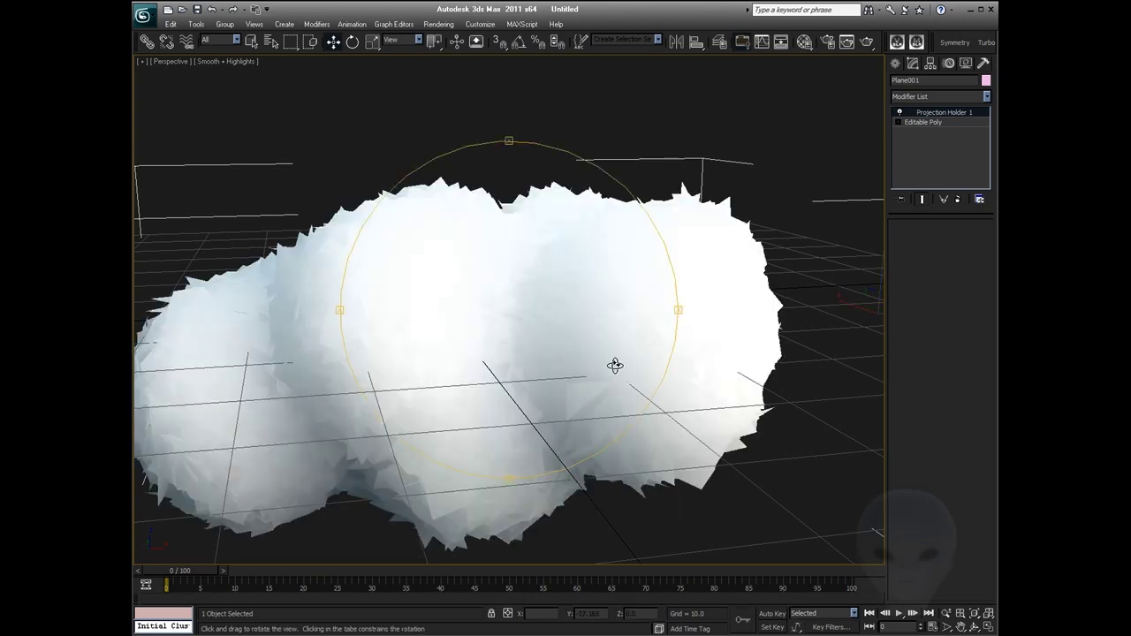
left_click_drag(615, 365, 503, 257)
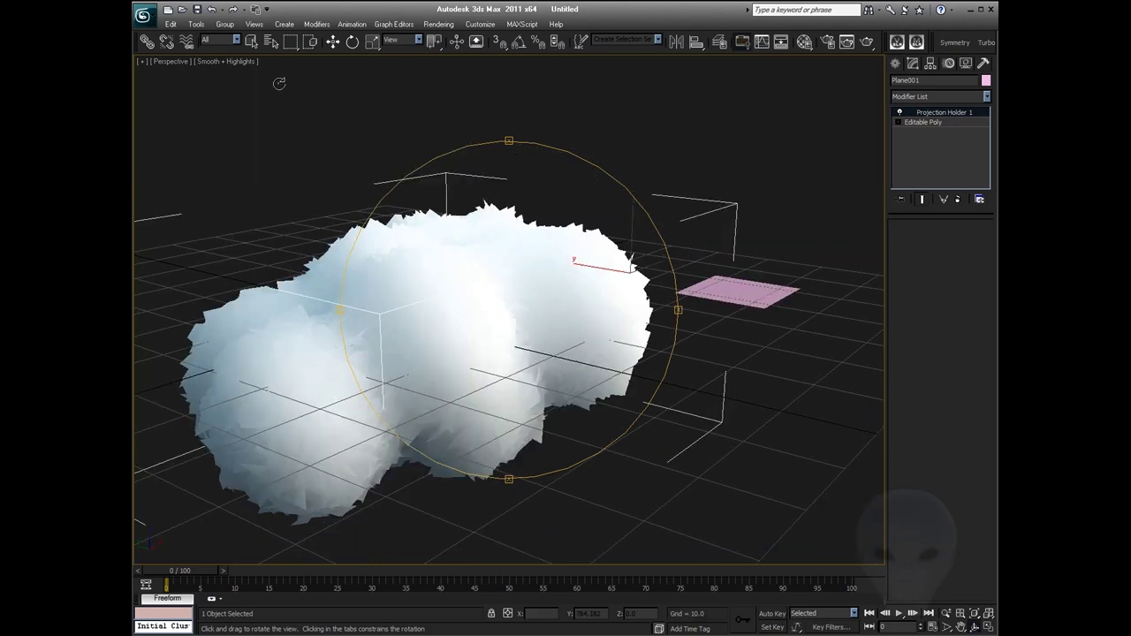
left_click(333, 42)
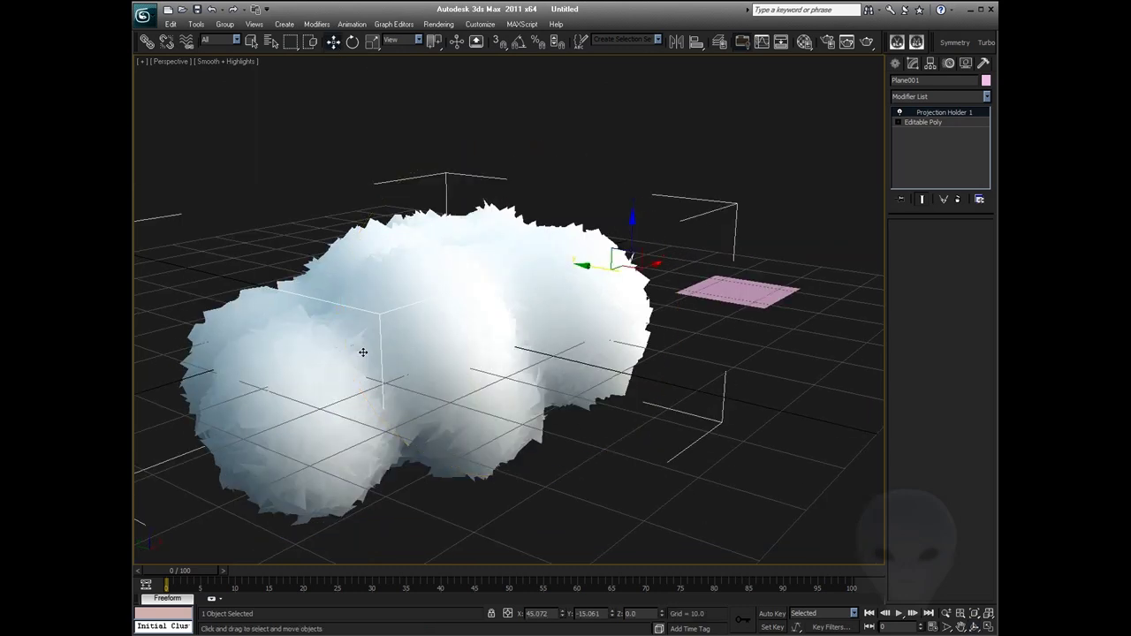
Collapse the projection holder on the scattered planes by converting the object to an Editable Poly
left_click(711, 377)
key("ctrl+z")
right_click(703, 338)
mouse_move(760, 449)
left_click(870, 458)
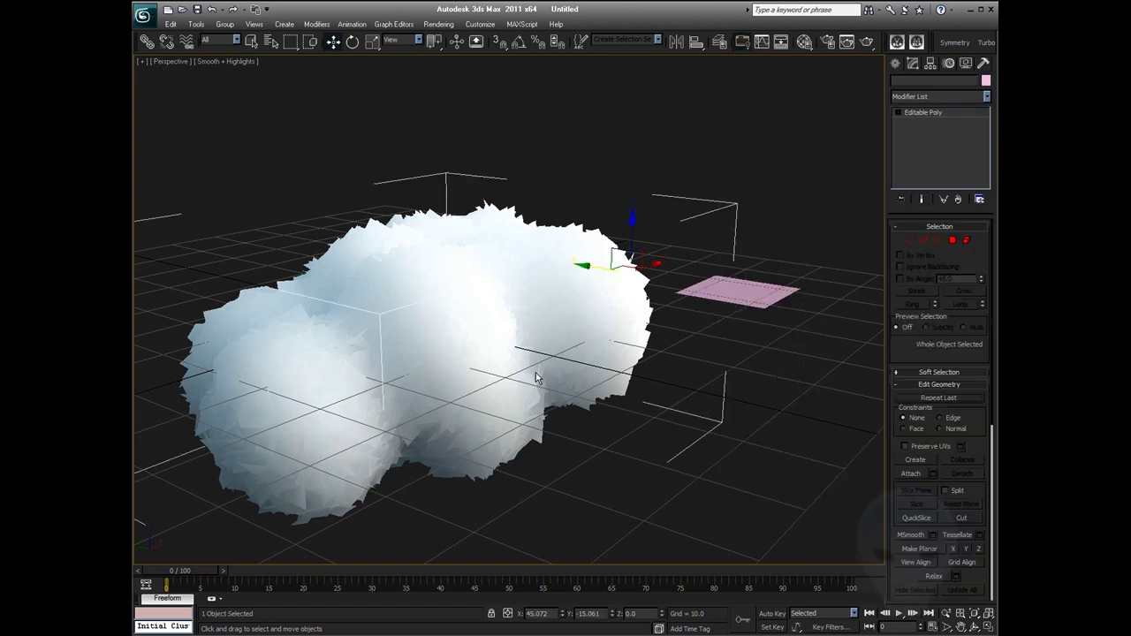
right_click(698, 341)
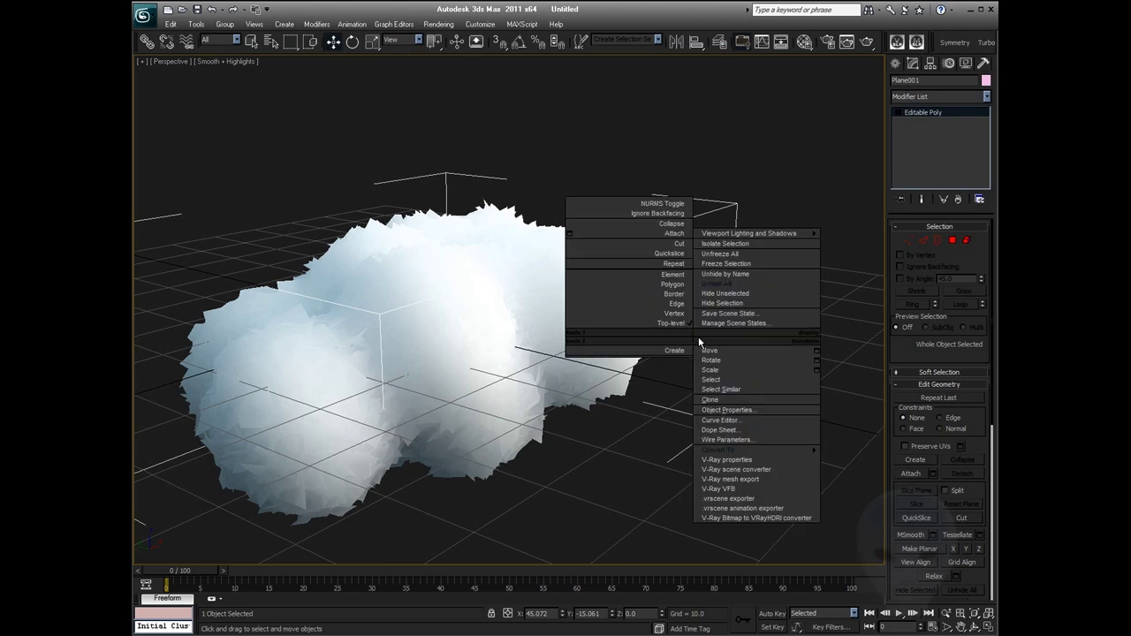
left_click(644, 440)
Hide the coloured scattered planes object, leaving the smooth cloud mesh and the single source plane
middle_click_drag(617, 302, 668, 302)
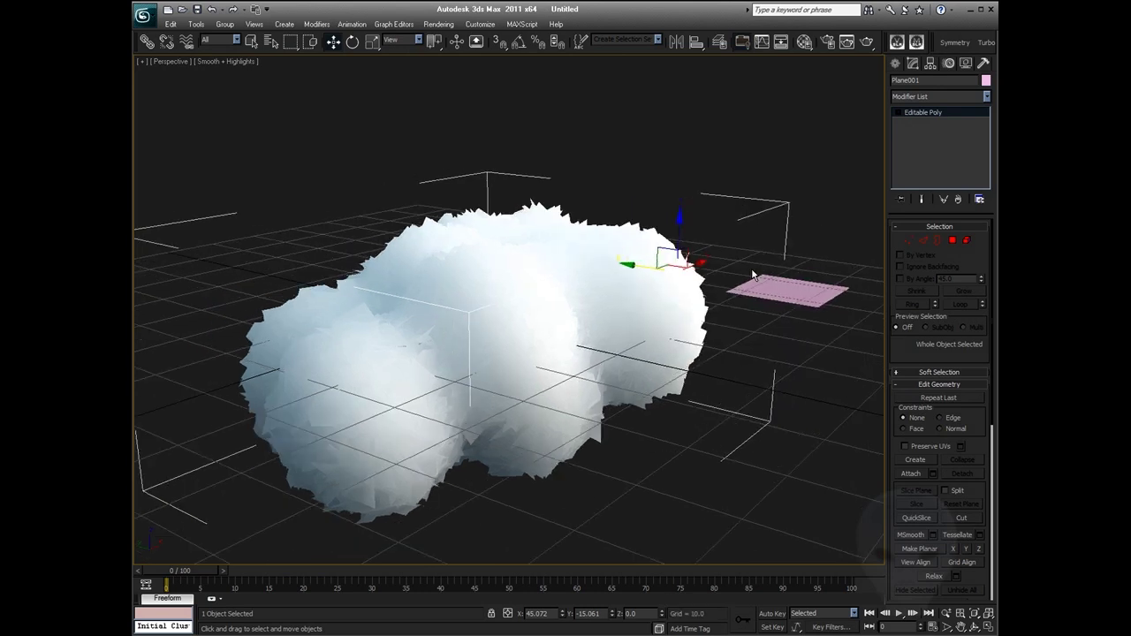
left_click(781, 292)
left_click(781, 292)
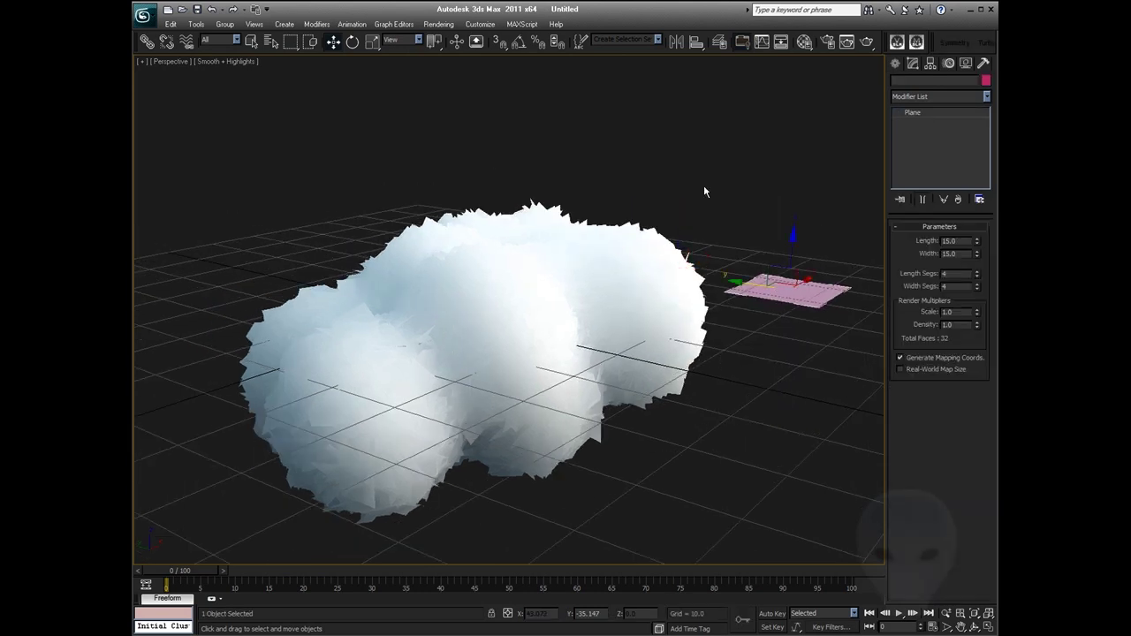
left_click(749, 312)
left_click(661, 292)
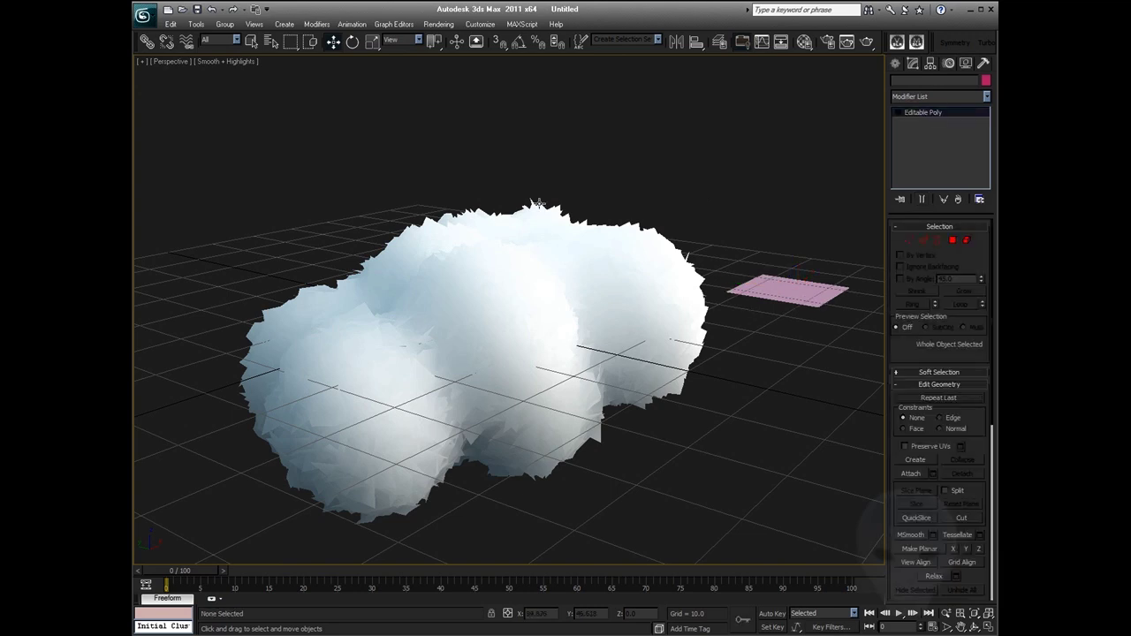
right_click(672, 181)
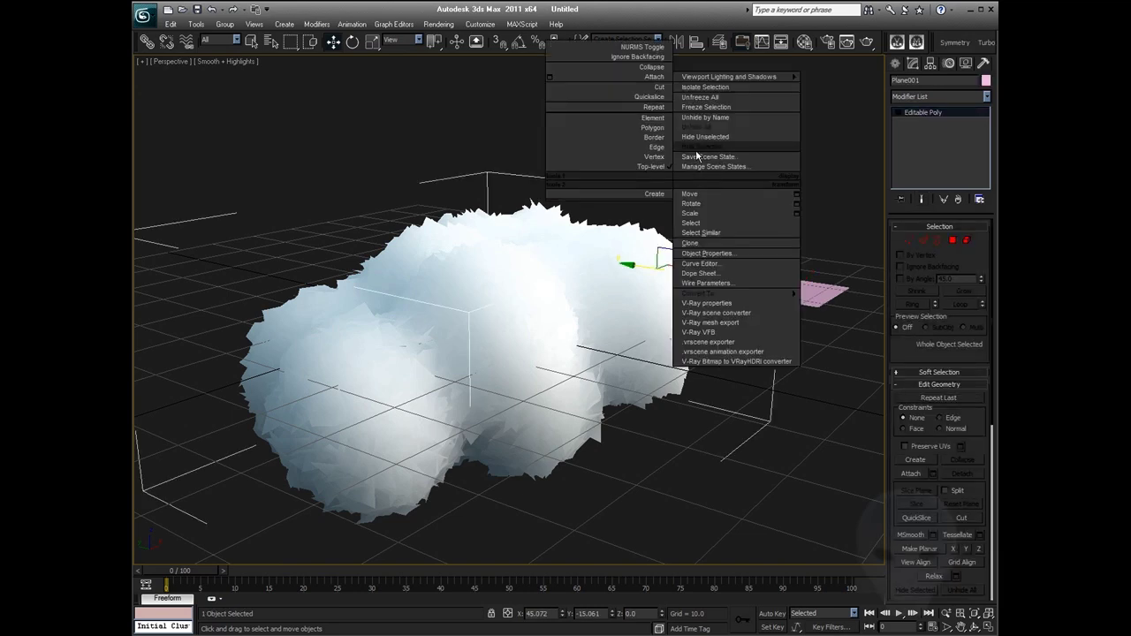
left_click(697, 147)
Create a Scatter compound object from the single plane, using the cloud mesh as its distribution object
left_click(800, 292)
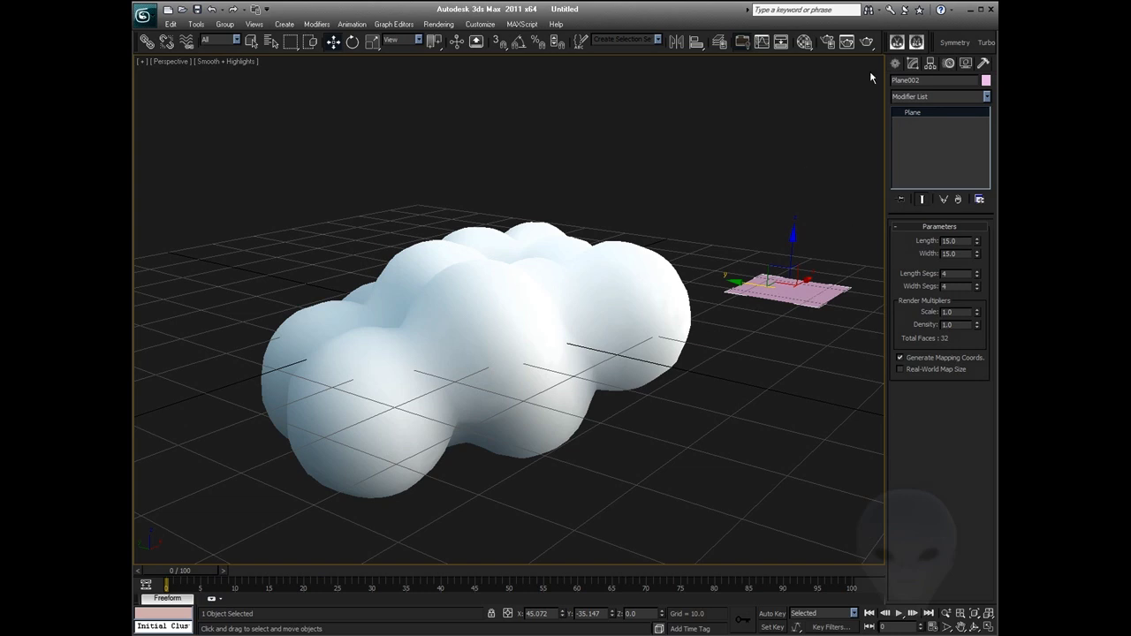
left_click(895, 63)
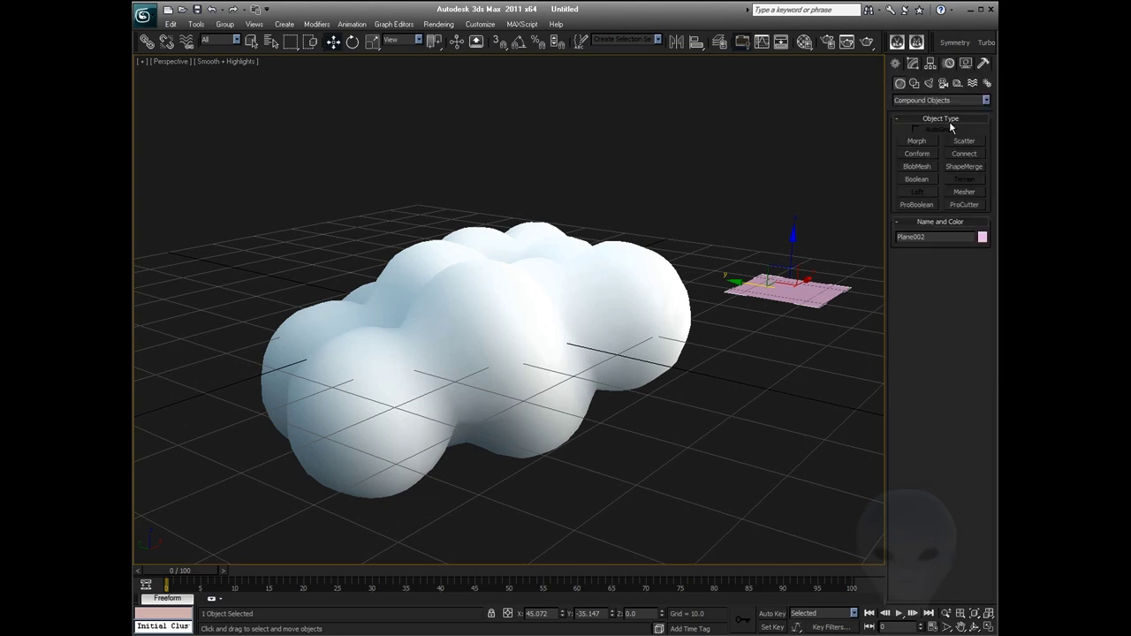
left_click(956, 98)
left_click(931, 347)
left_click(970, 144)
left_click(938, 285)
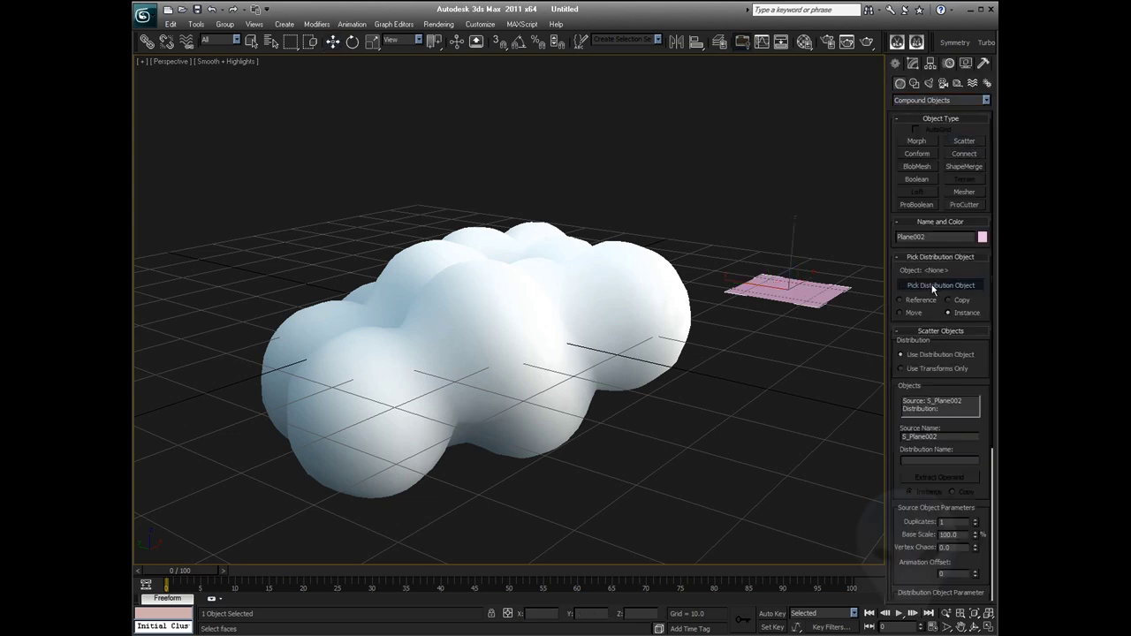
left_click(604, 296)
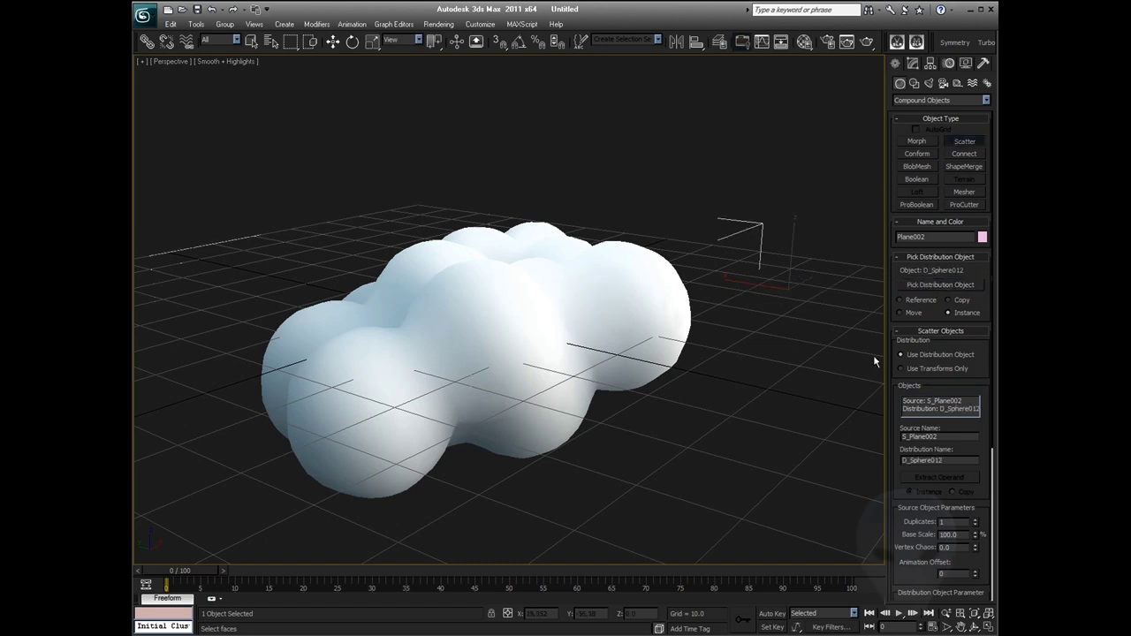
Set the scatter to 500 duplicates with a vertex chaos of 2.06, distributed by Area
double_click(942, 522)
type("500")
key("Return")
left_click_drag(886, 519, 900, 450)
left_click_drag(975, 450, 977, 325)
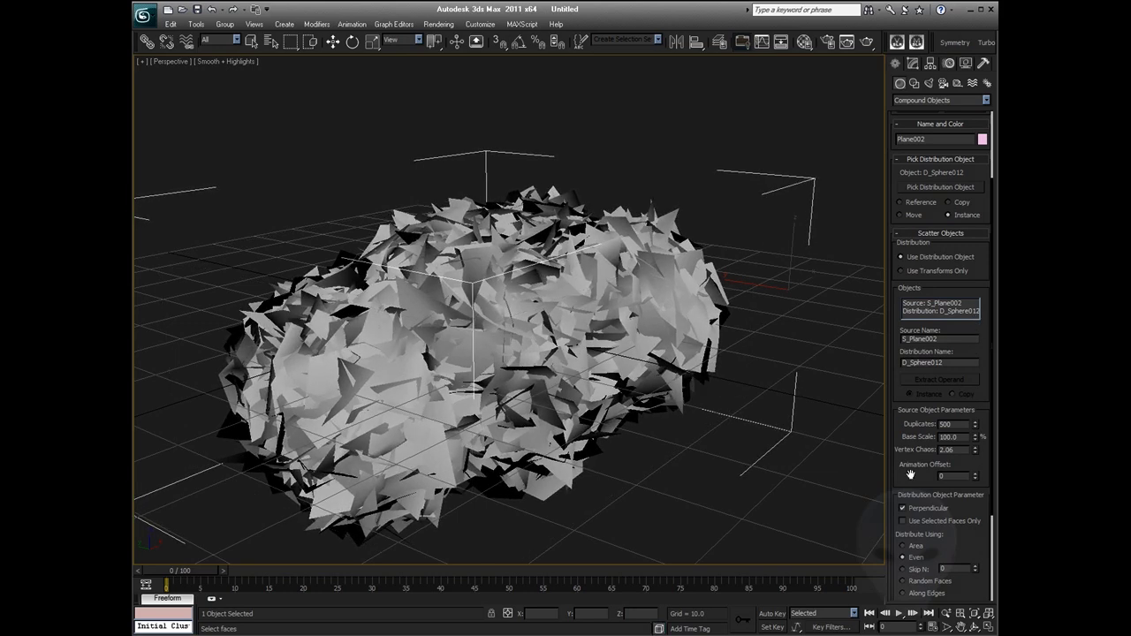
left_click_drag(911, 475, 911, 281)
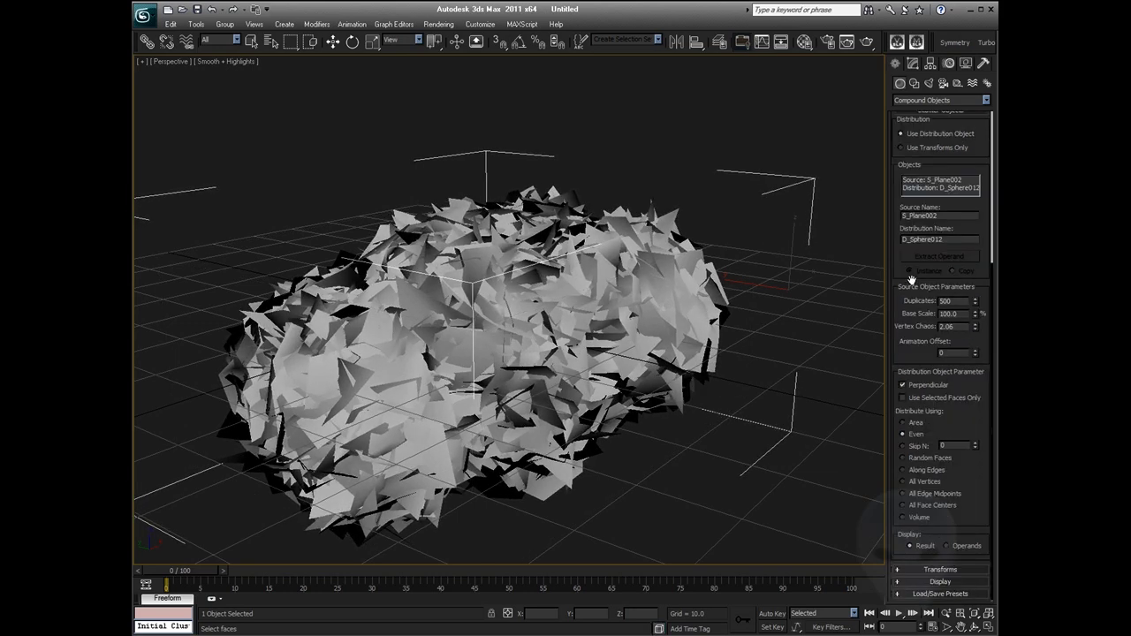
left_click(905, 423)
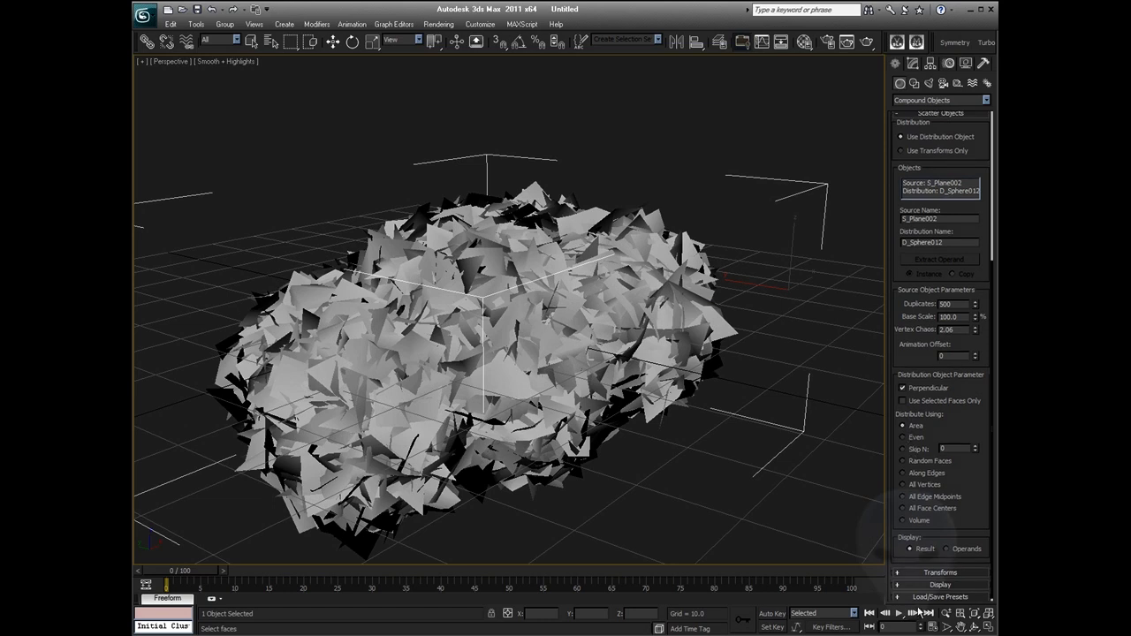
Lock the aspect ratio of the scatter's scaling transform and set its X scaling to 21.5%
left_click(928, 573)
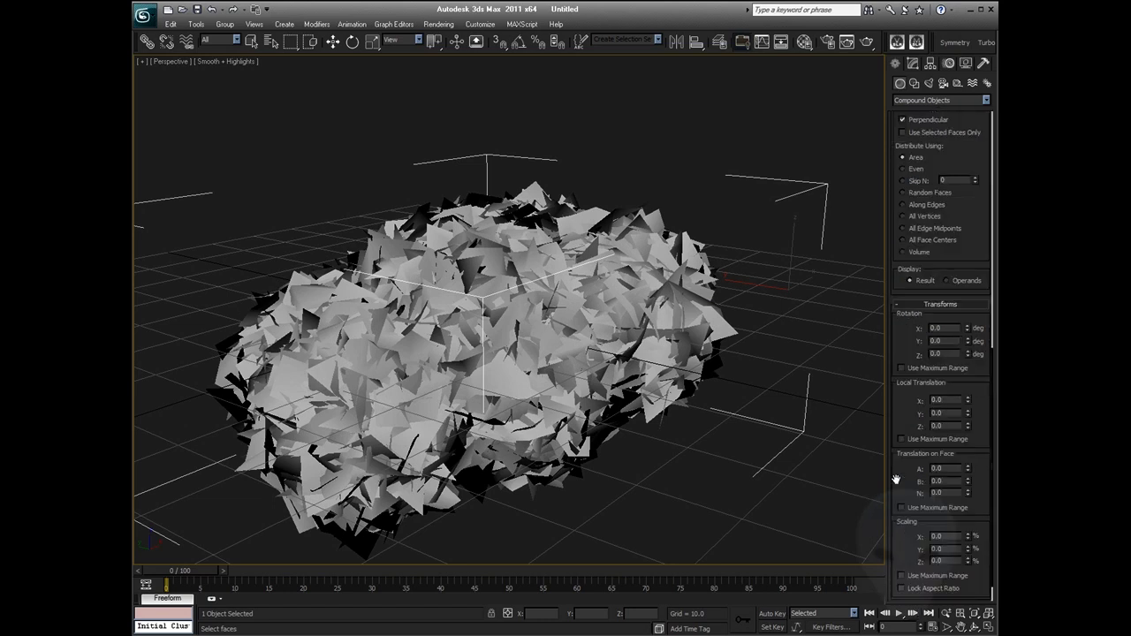
scroll(896, 478, "down", 1)
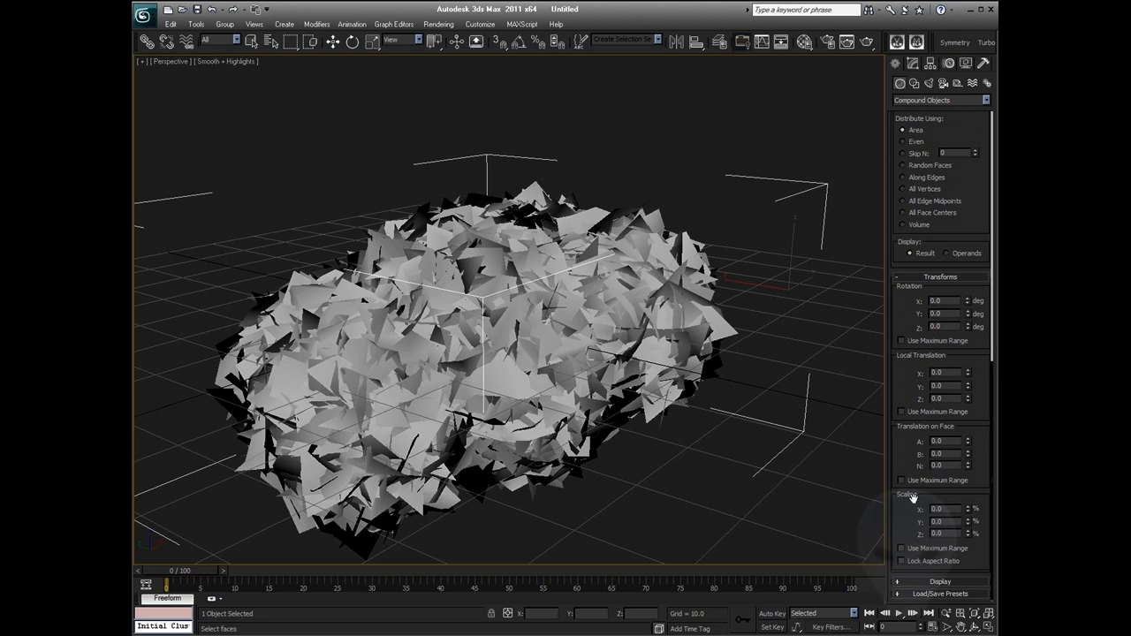
left_click(902, 561)
left_click_drag(967, 509, 971, 417)
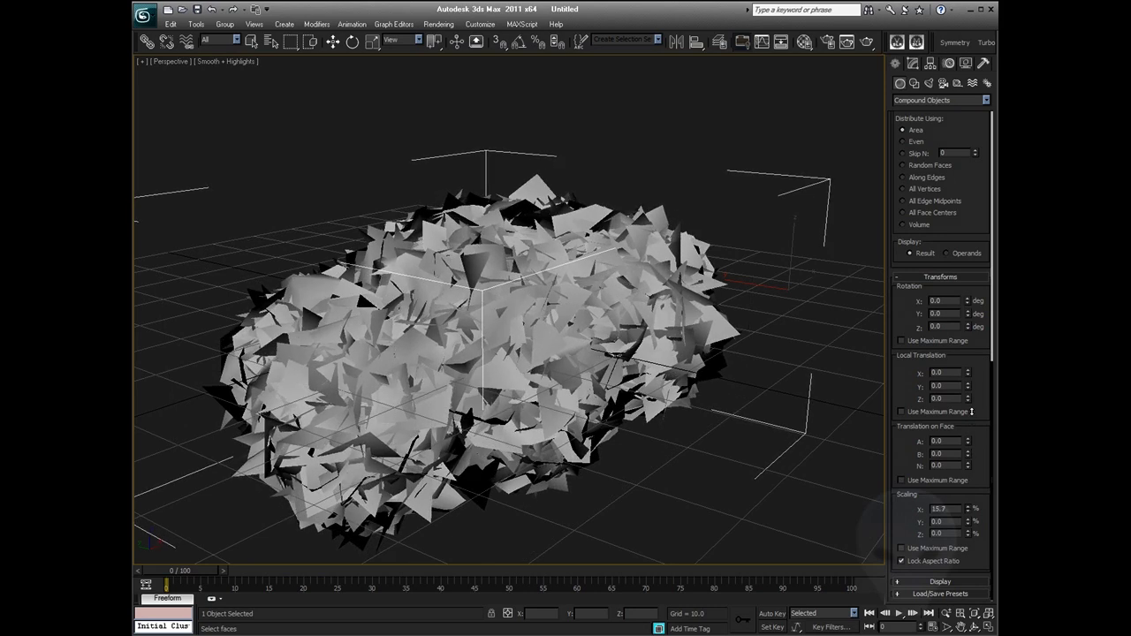
left_click(902, 562)
left_click(902, 562)
left_click_drag(967, 509, 970, 470)
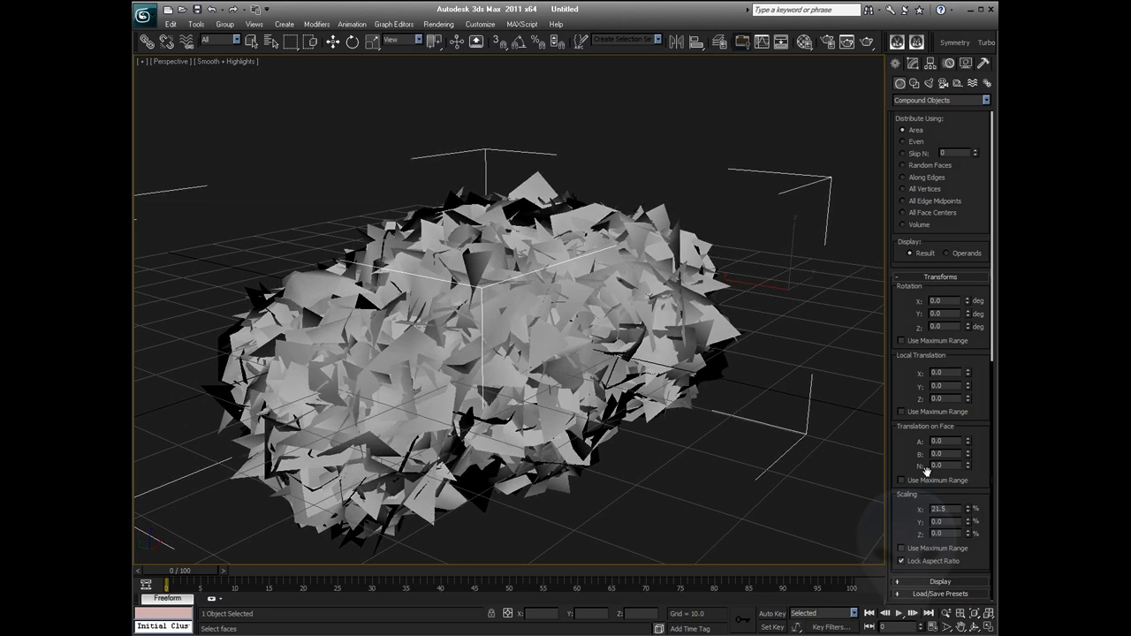
Convert the new scatter object to an Editable Poly
scroll(926, 471, "up", 10)
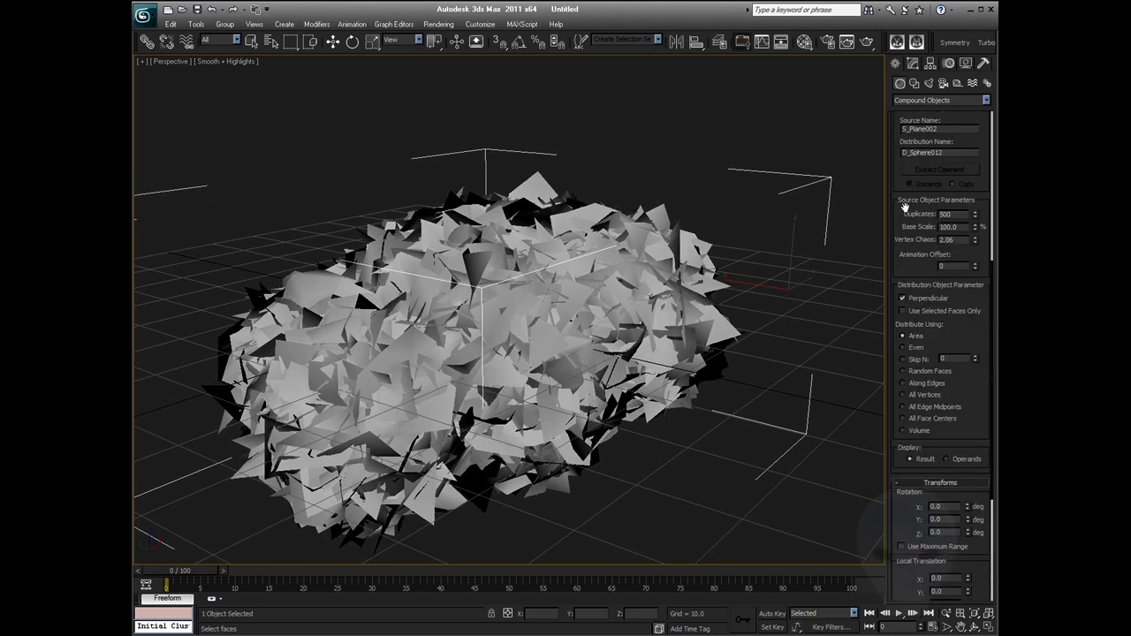
right_click(726, 361)
right_click(699, 321)
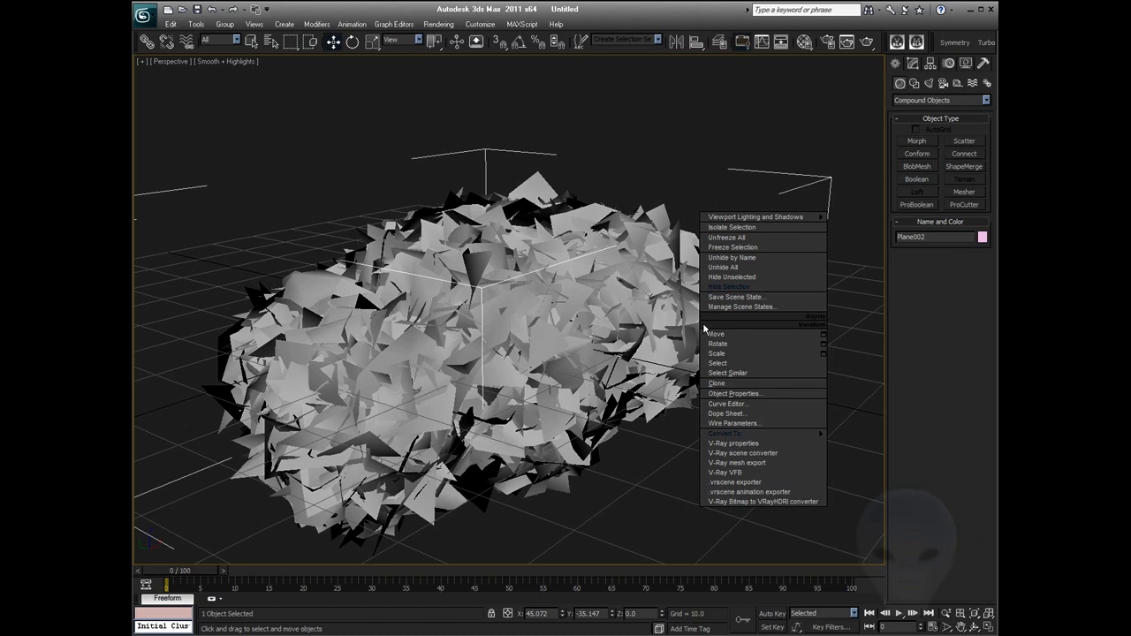
left_click(843, 446)
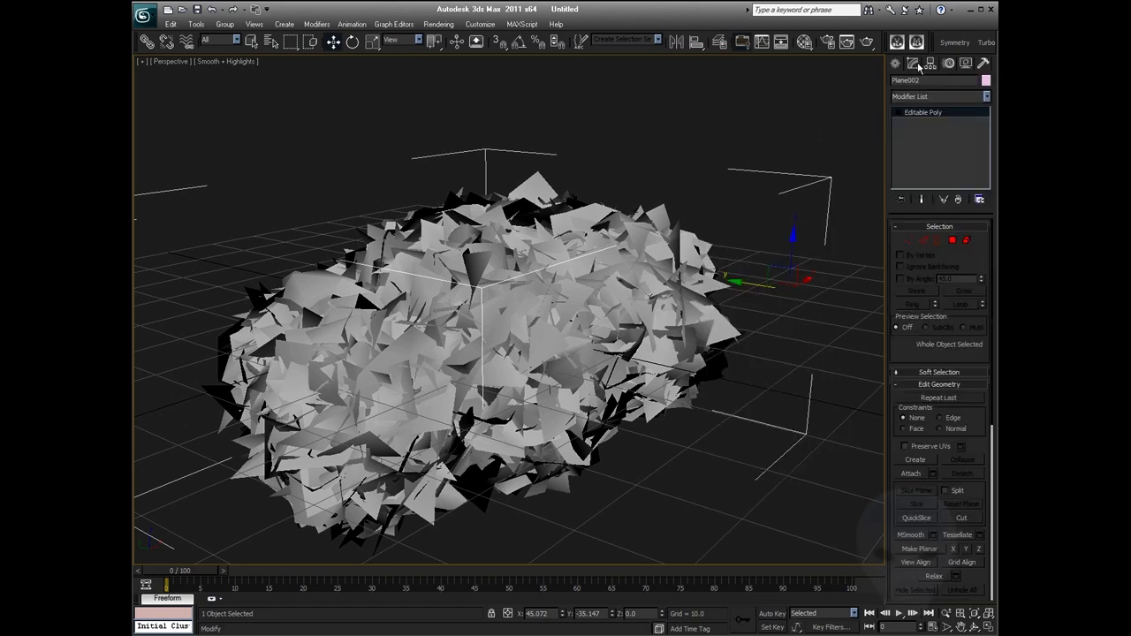
Replace Plane001 with the new scattered object Plane002 as reference geometry in the cloud mesh's Projection modifier
left_click(418, 432)
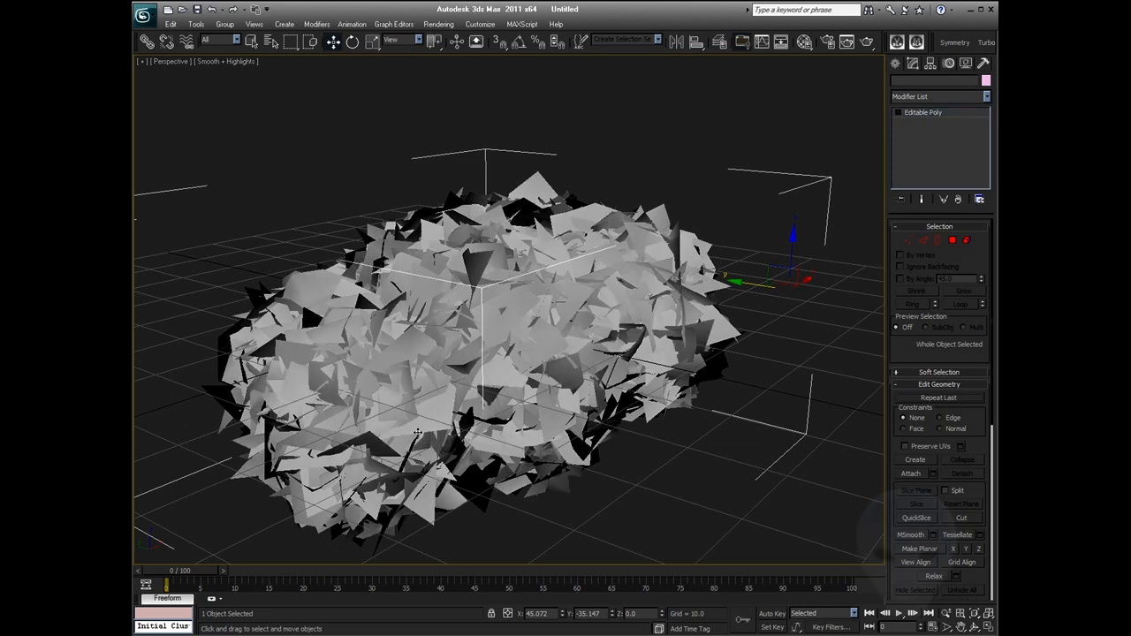
left_click(435, 391)
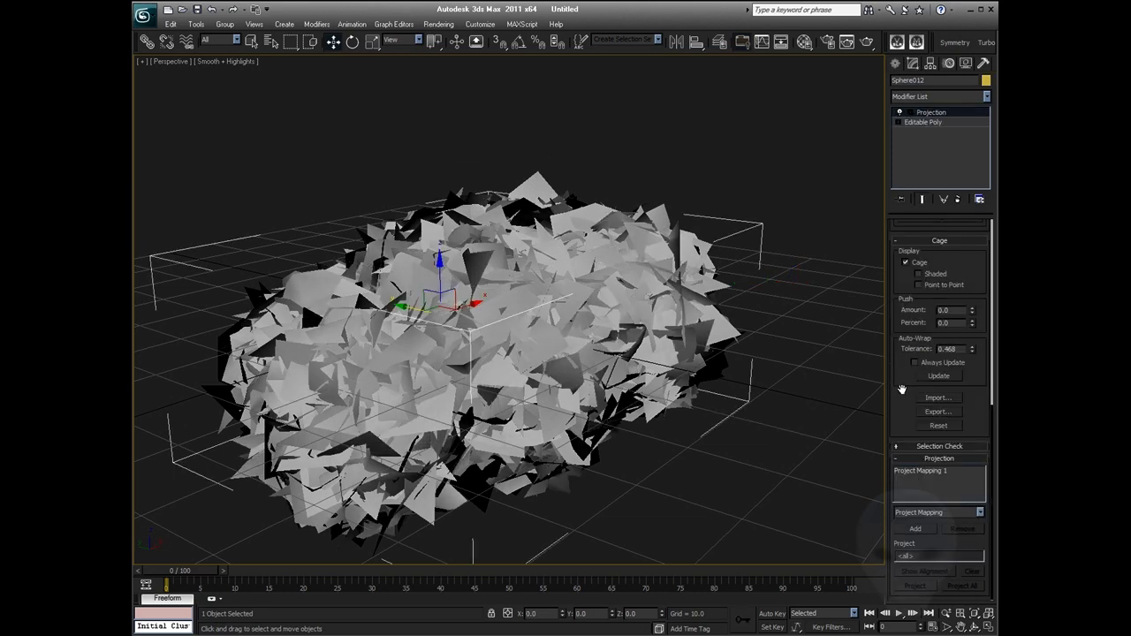
scroll(901, 388, "up", 5)
left_click(930, 267)
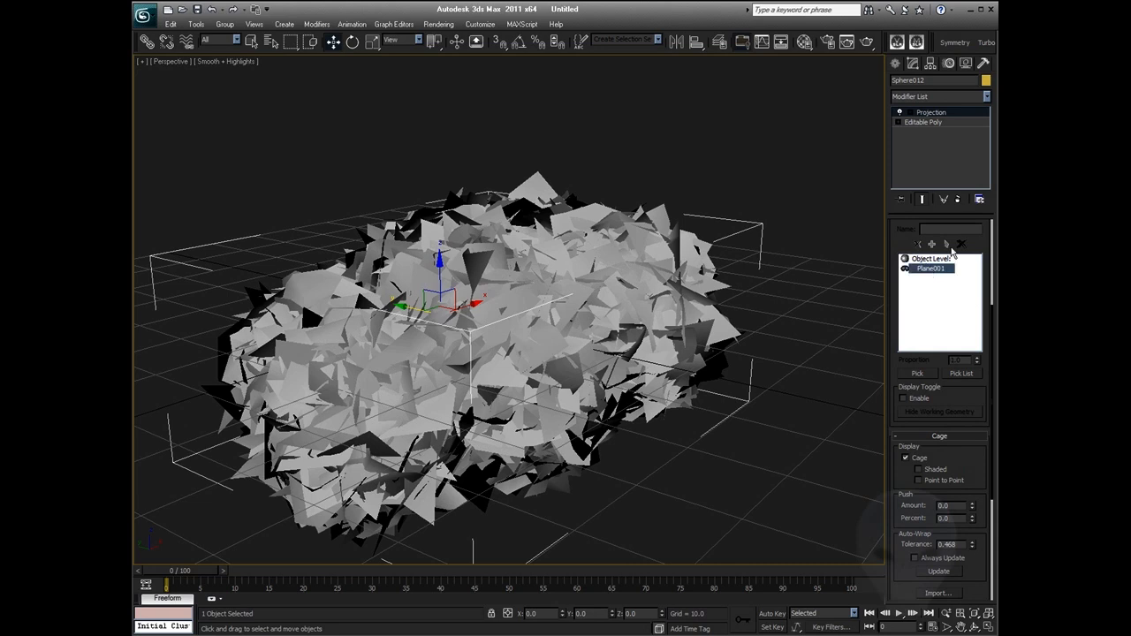
left_click(961, 243)
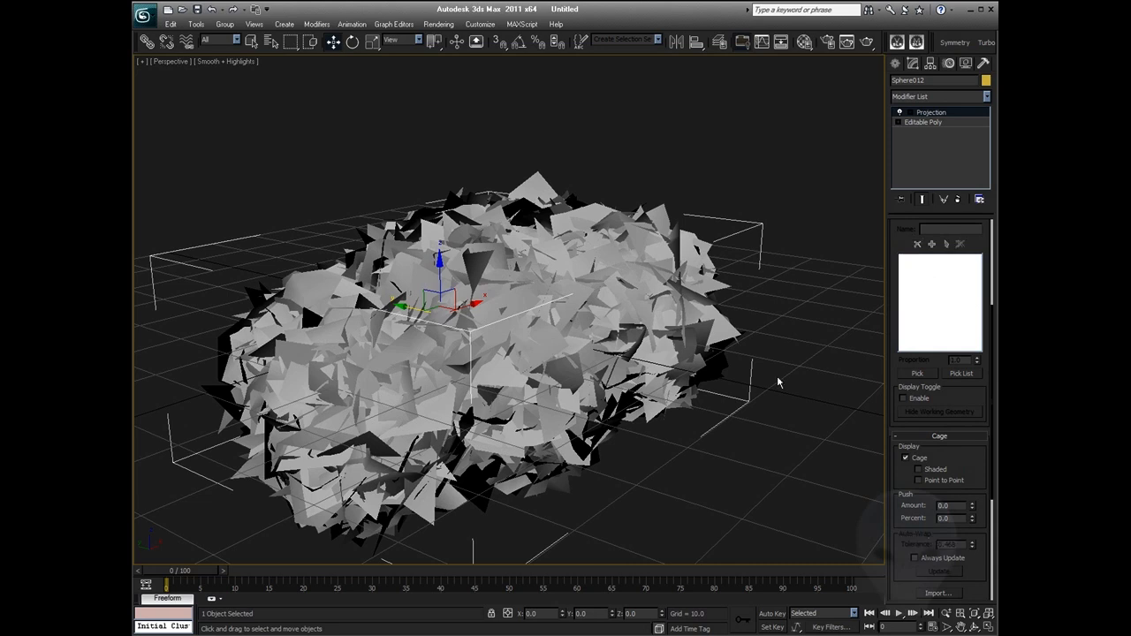
left_click(915, 372)
left_click(790, 405)
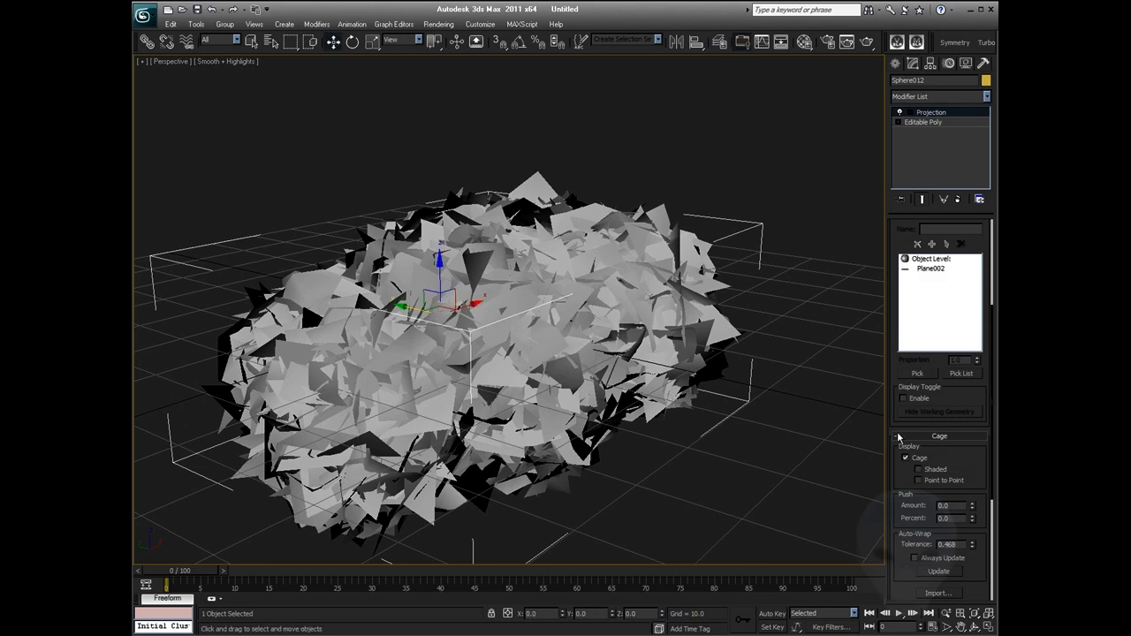
Project the cloud mesh's vertex colours onto Plane002 using the Project Mapping 1 entry
scroll(903, 546, "down", 5)
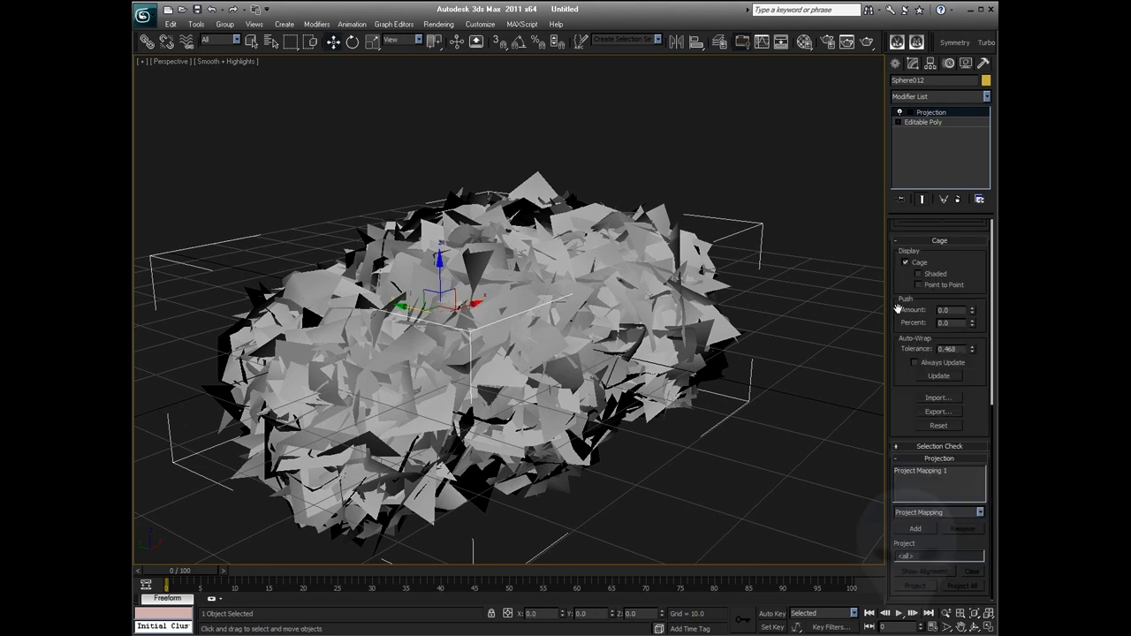
left_click(941, 475)
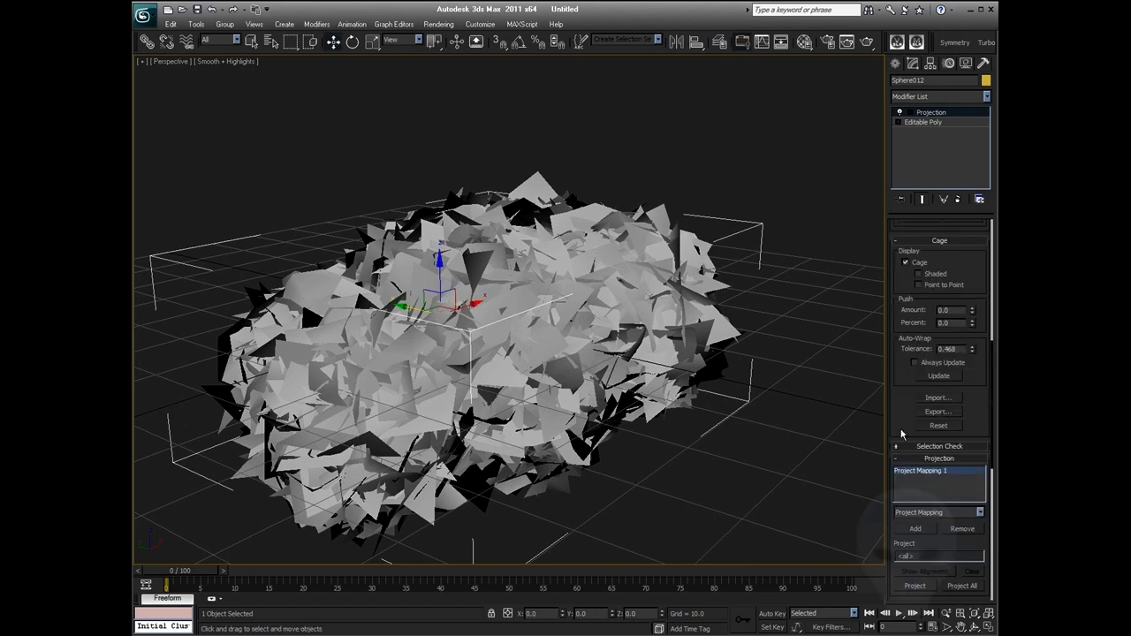
scroll(915, 464, "down", 4)
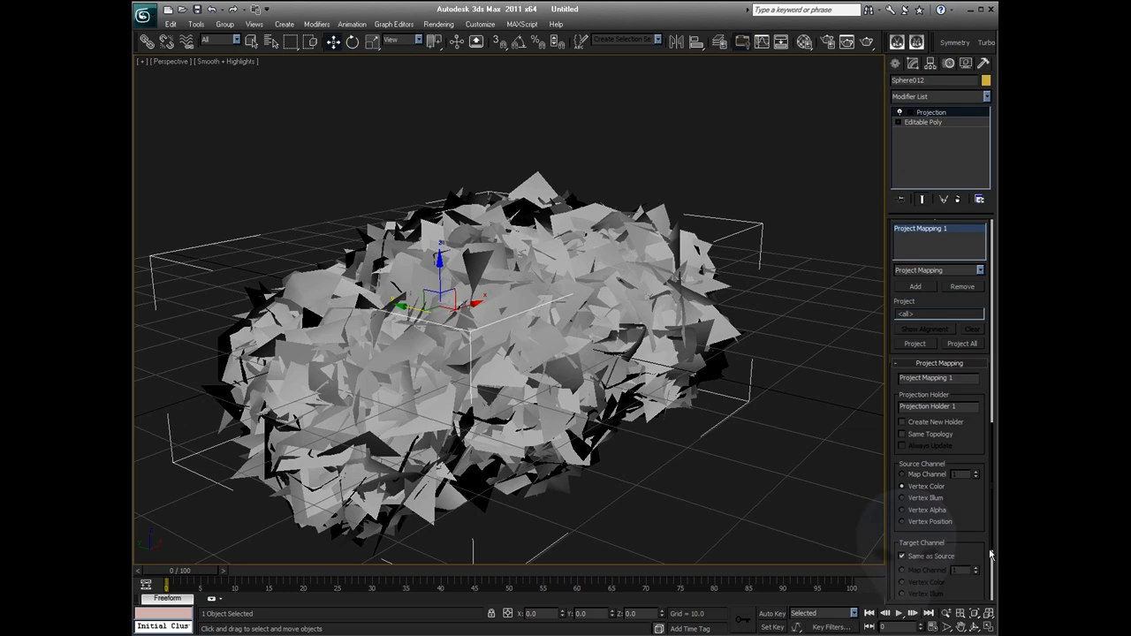
scroll(981, 294, "down", 3)
scroll(982, 294, "up", 4)
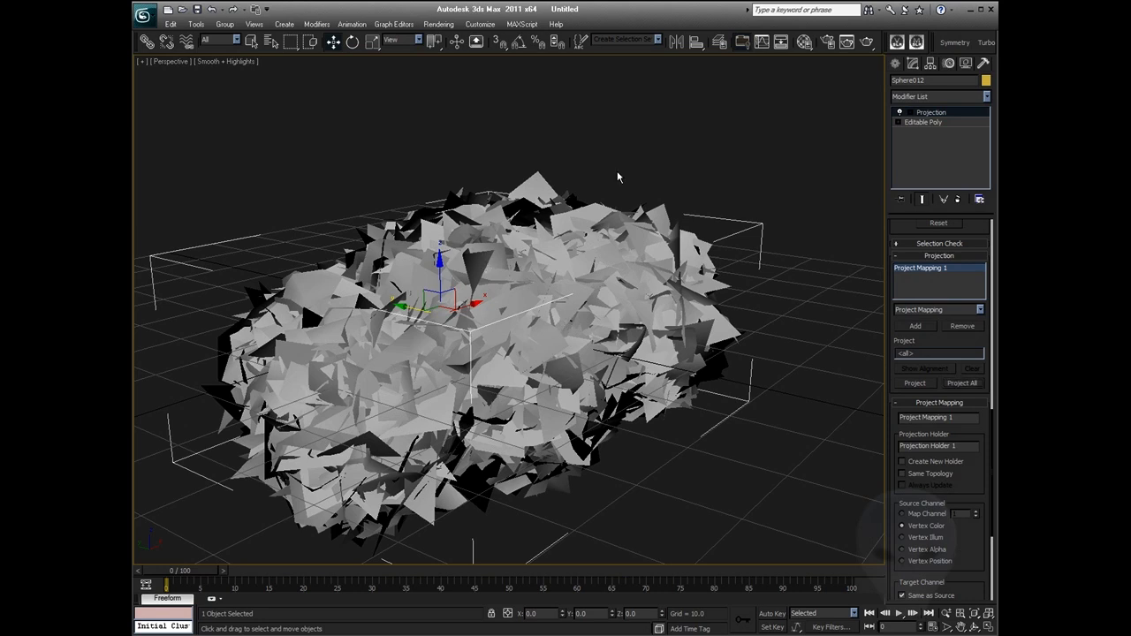
Check the cloud mesh's vertex channel display settings in its object properties
right_click(543, 257)
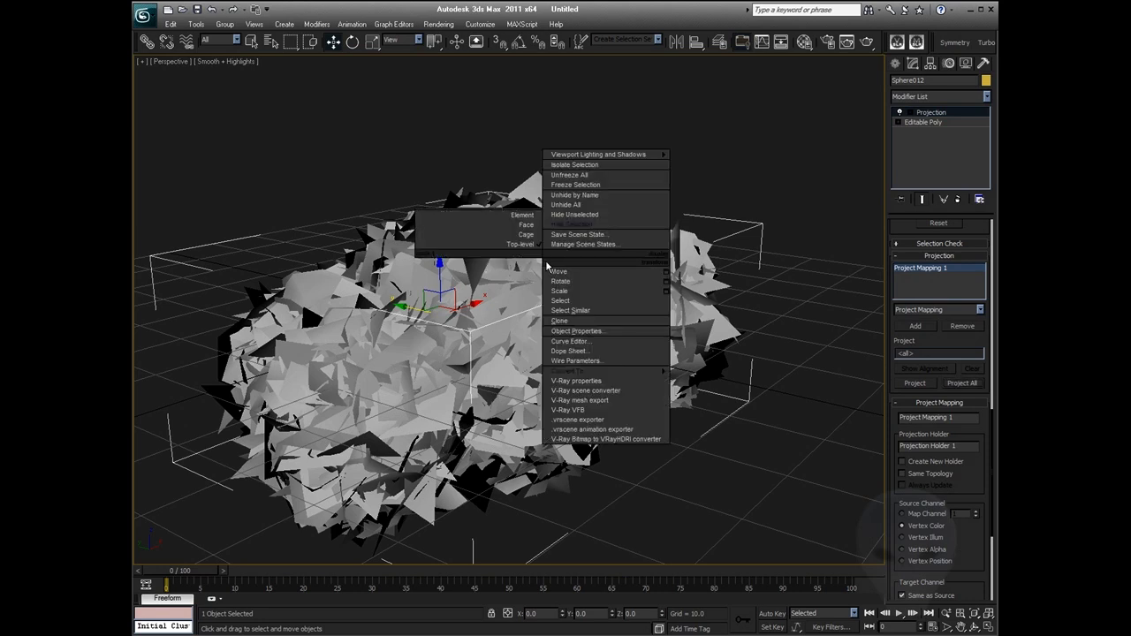
left_click(598, 332)
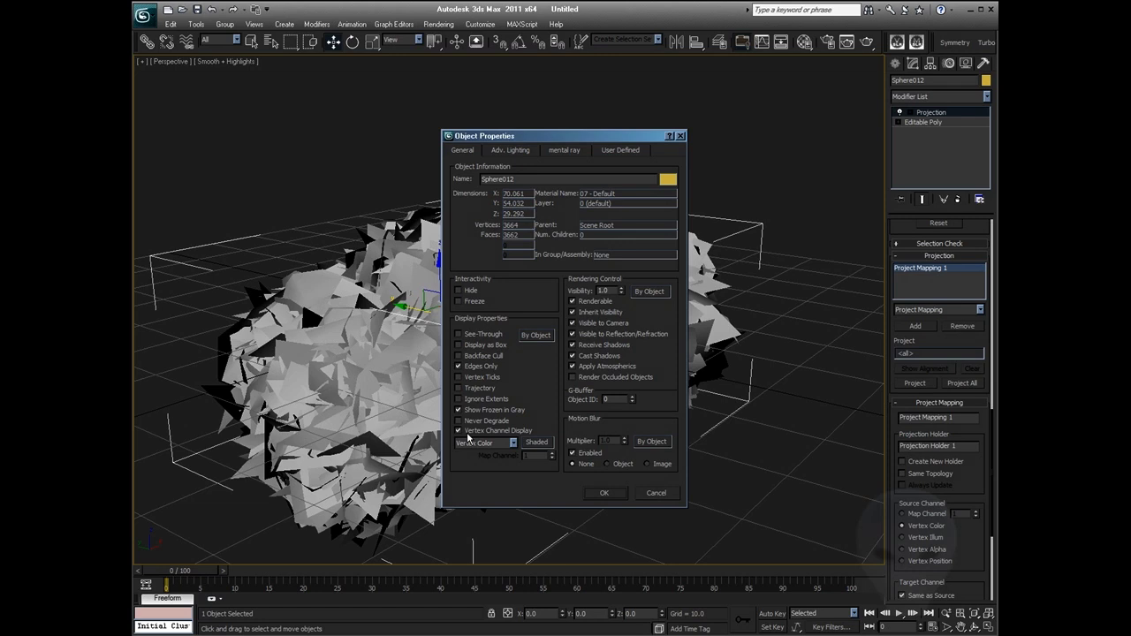
left_click(604, 492)
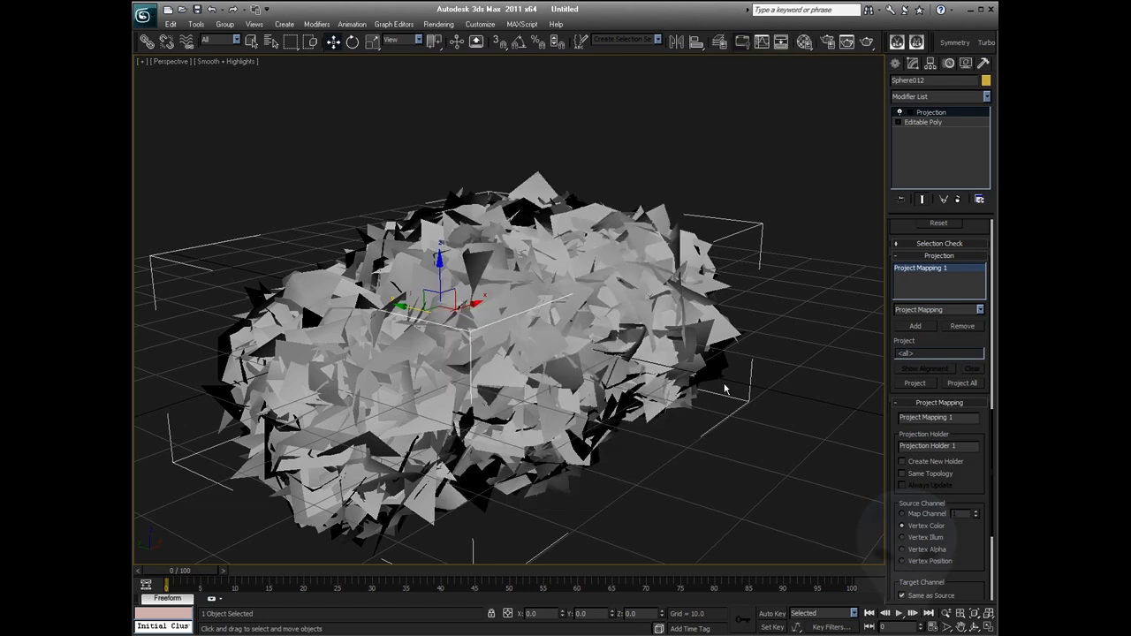
Convert the cloud mesh Sphere012 to an Editable Poly
right_click(671, 389)
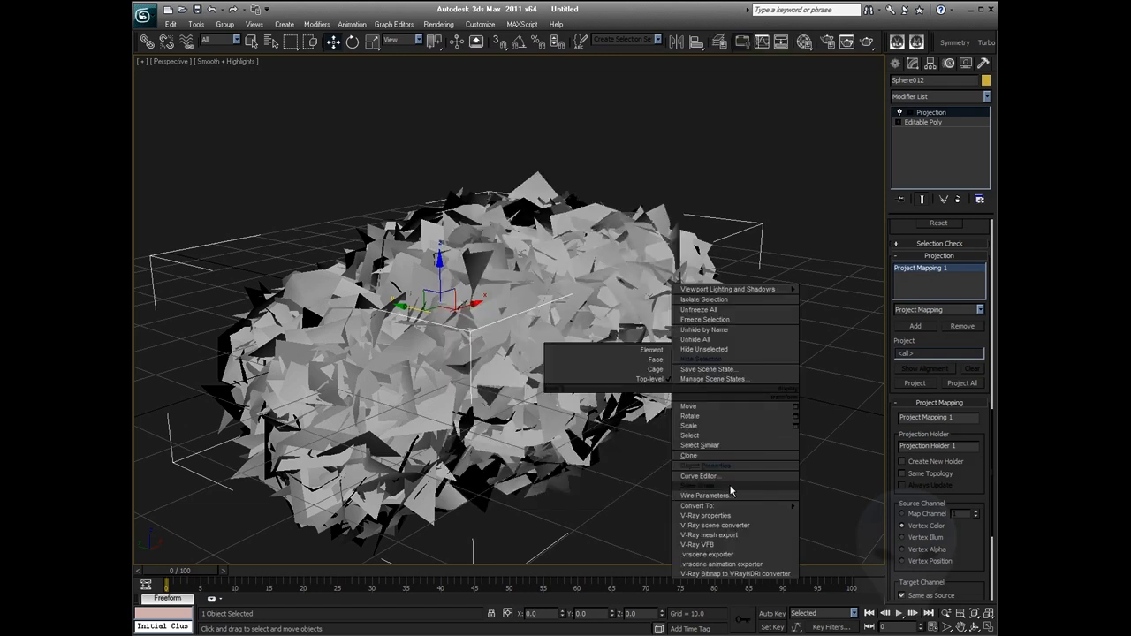
mouse_move(767, 506)
left_click(811, 515)
Enable Vertex Channel Display with Vertex Color in the object properties of the scattered object Plane002
left_click(739, 336)
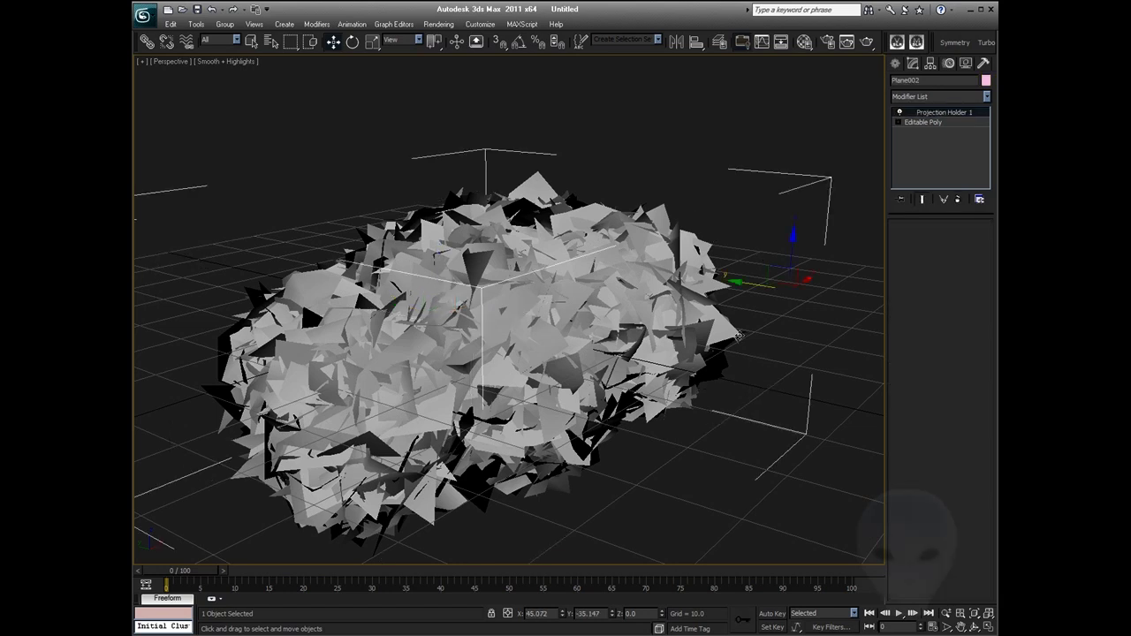
right_click(739, 336)
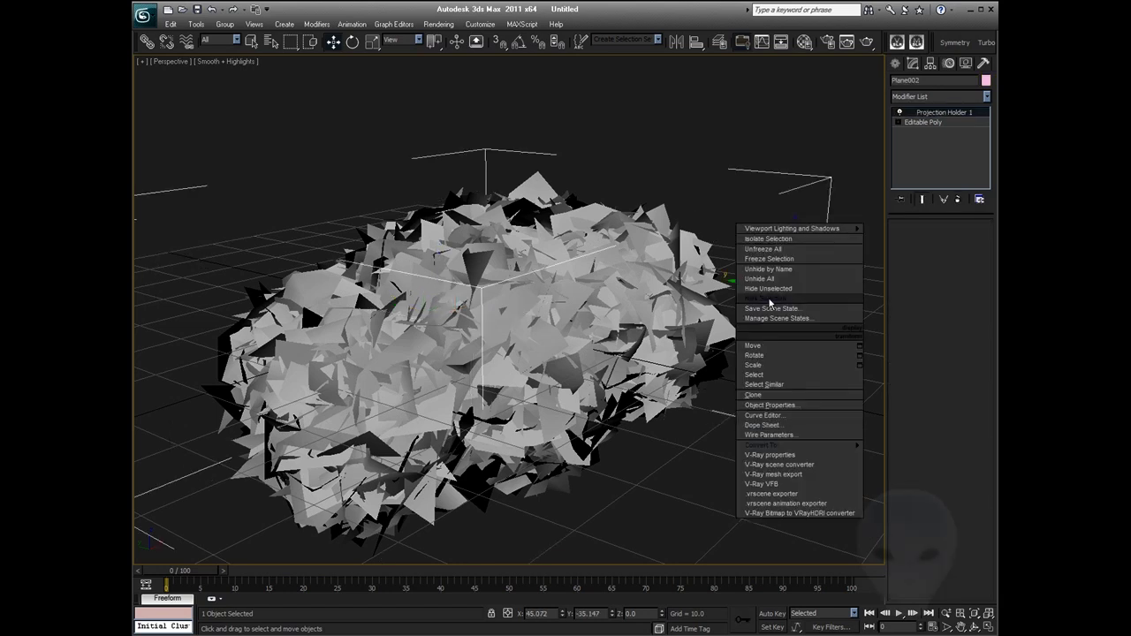
left_click(770, 405)
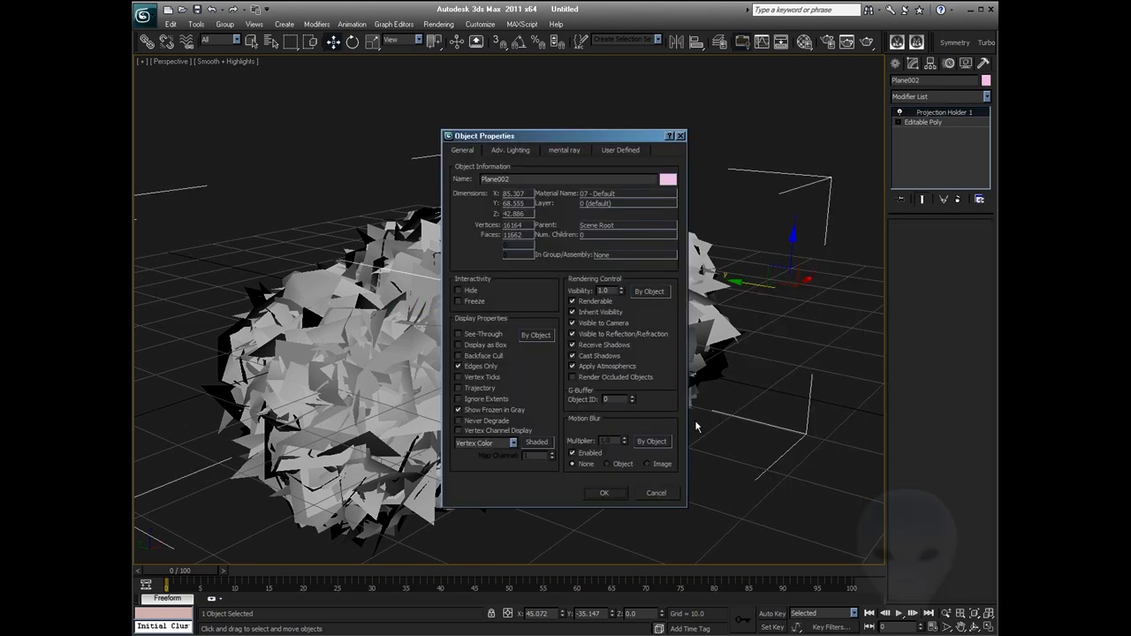
left_click(485, 431)
left_click(673, 493)
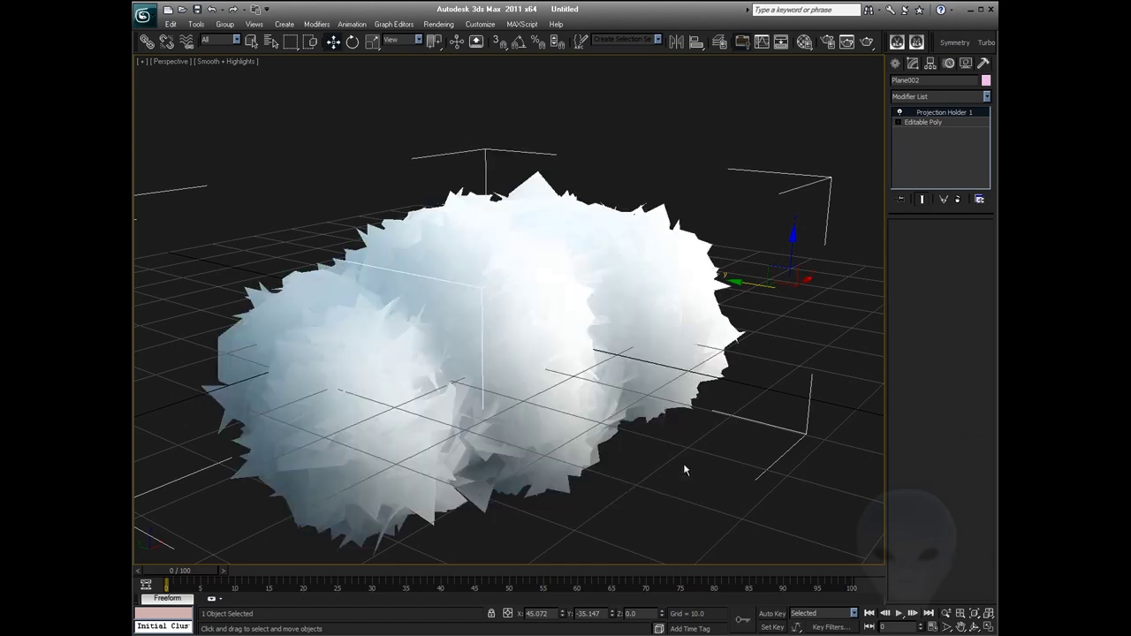
Convert Plane002 to an Editable Poly, collapsing its Projection Holder modifier
mouse_move(606, 308)
middle_mouse_down("alt")
mouse_move(573, 330)
mouse_move(637, 274)
mouse_move(560, 381)
mouse_move(528, 328)
mouse_move(678, 320)
middle_mouse_up("alt")
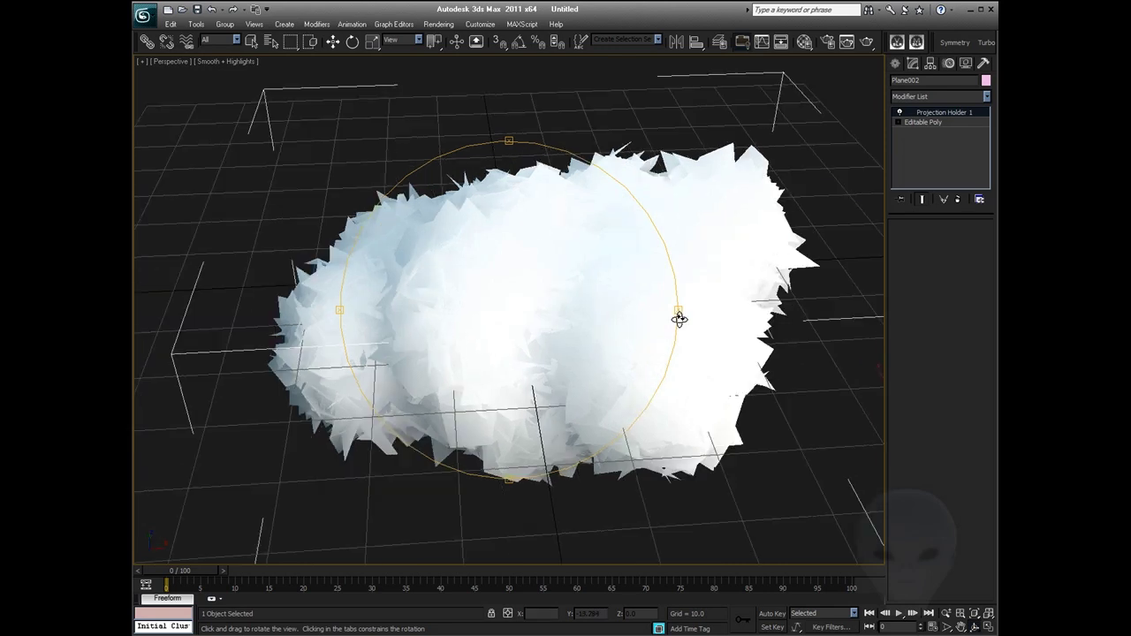
right_click(678, 320)
mouse_move(653, 415)
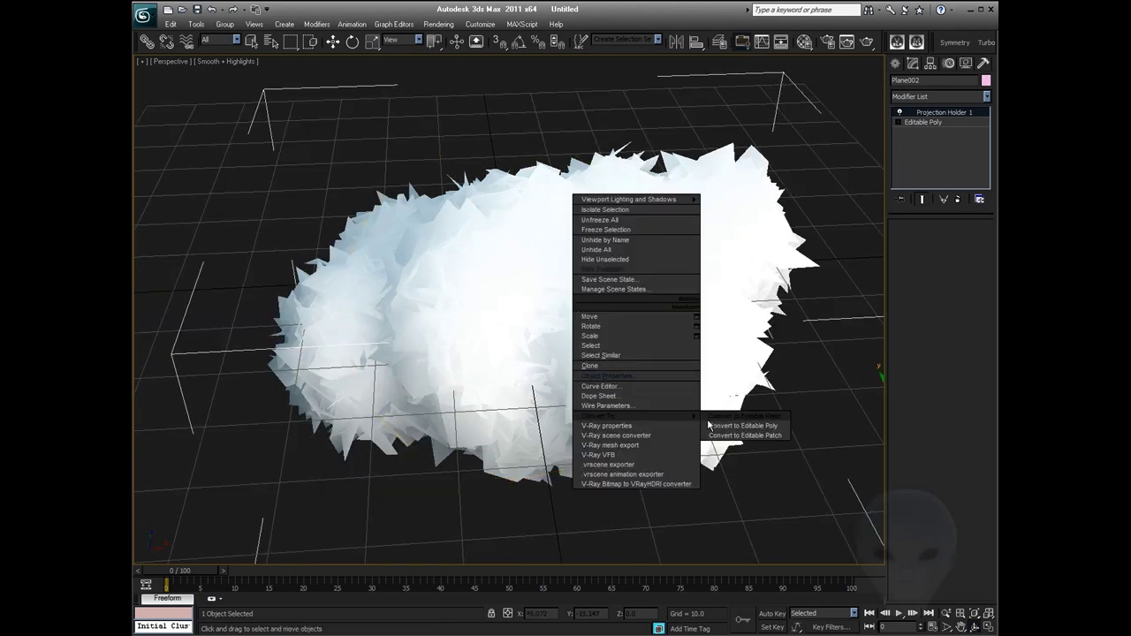
left_click(714, 425)
Hide every object except Plane002 and keep Plane002 selected
right_click(787, 407)
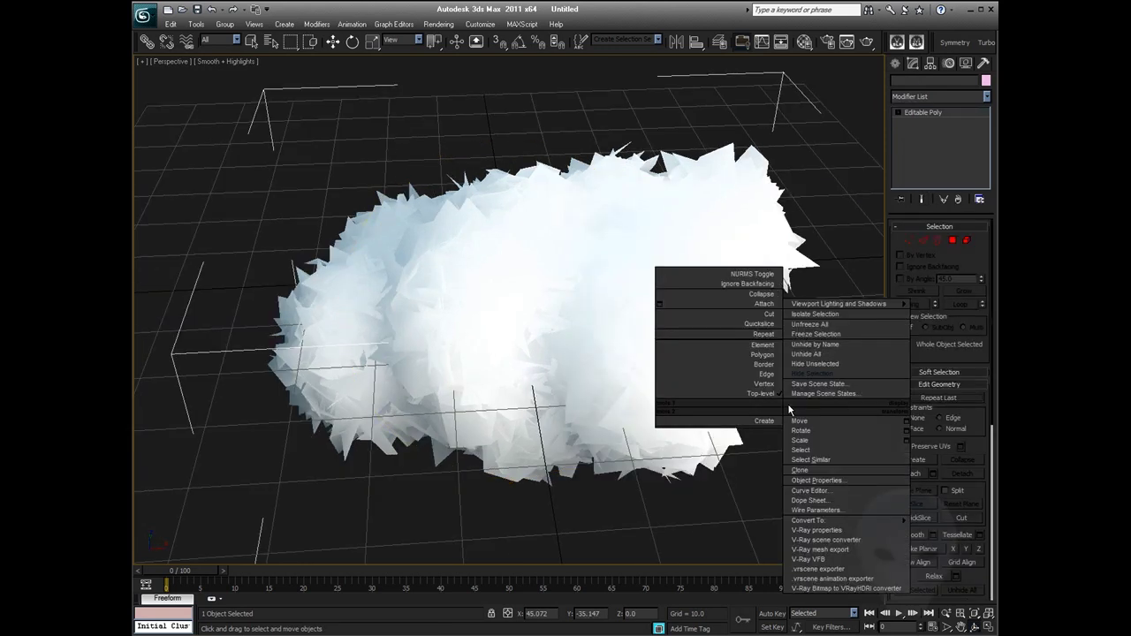
left_click(803, 362)
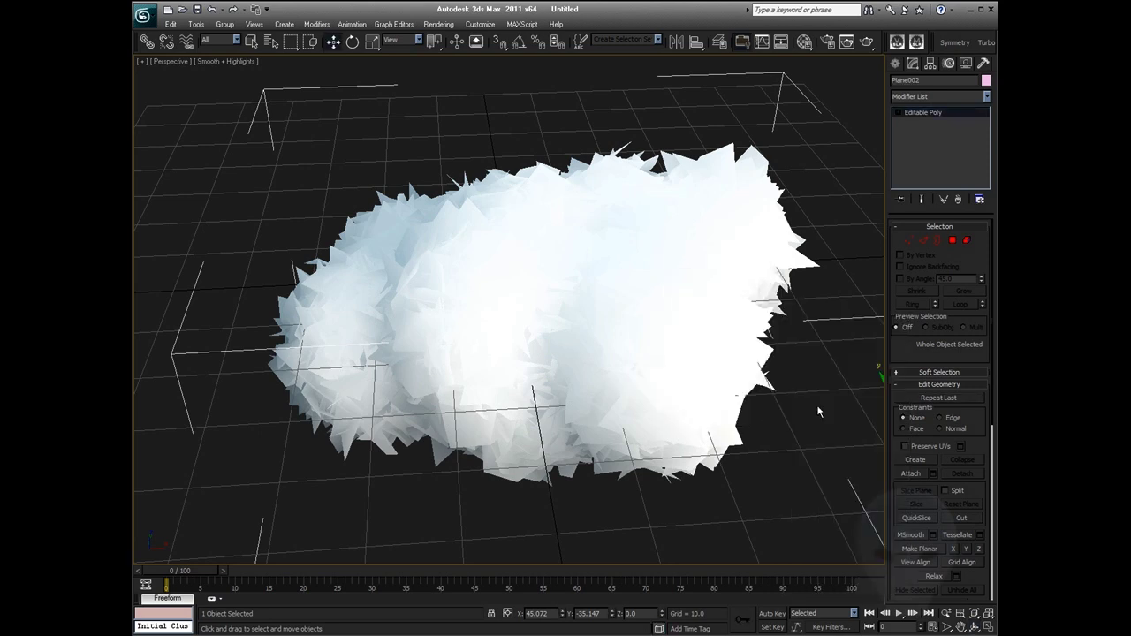
left_click(800, 404)
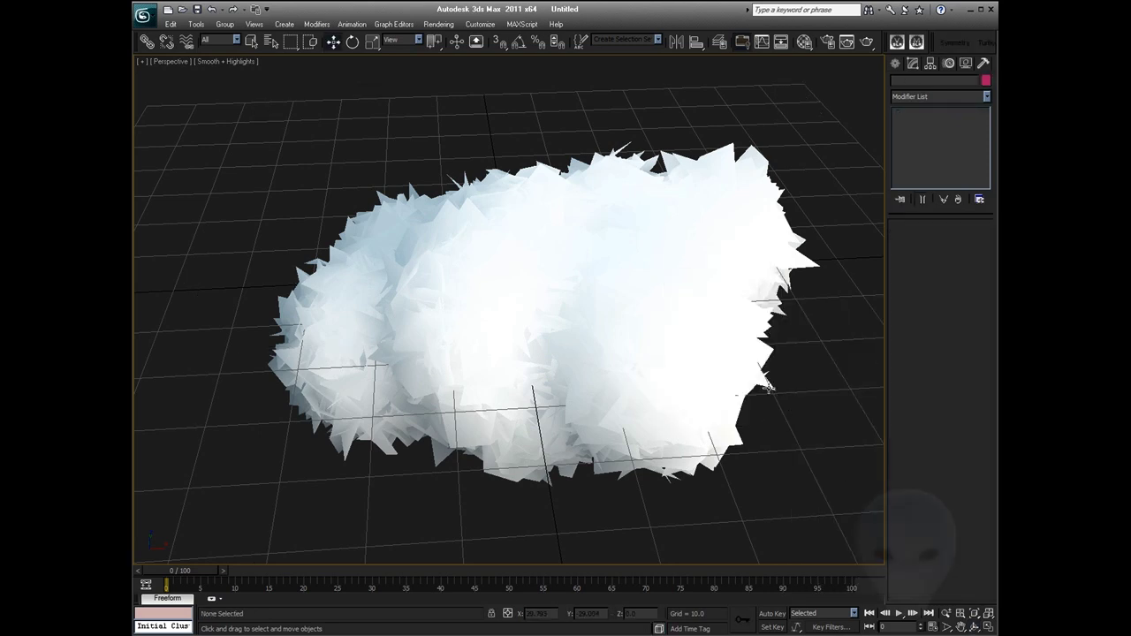
left_click(785, 274)
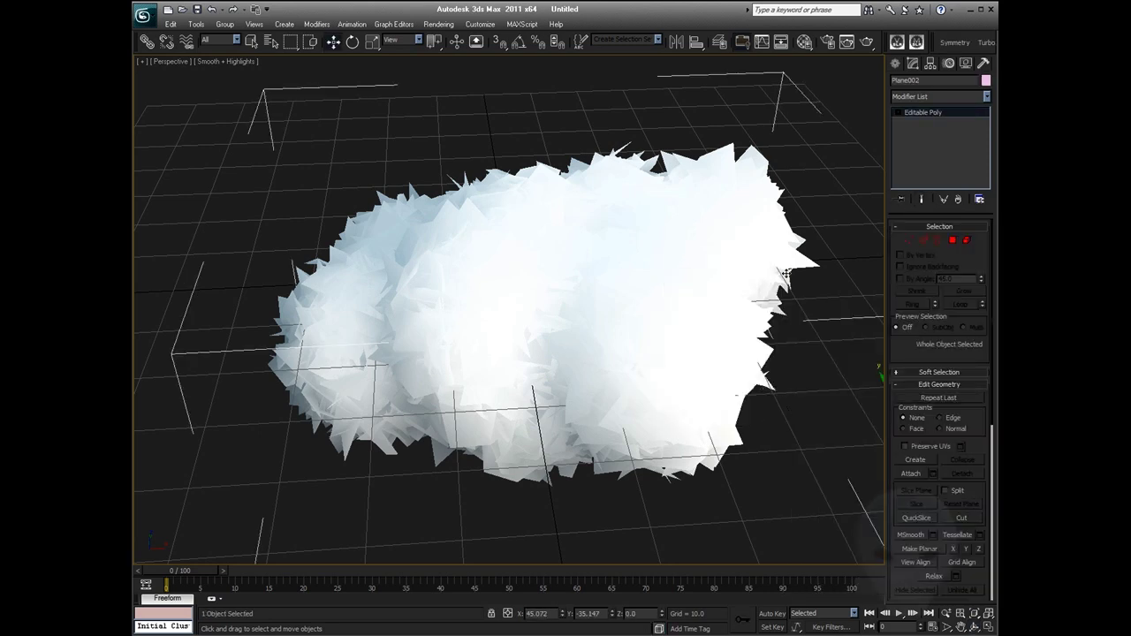
Turn off the viewport grid and render a test image of the cloud in the perspective view
key("g")
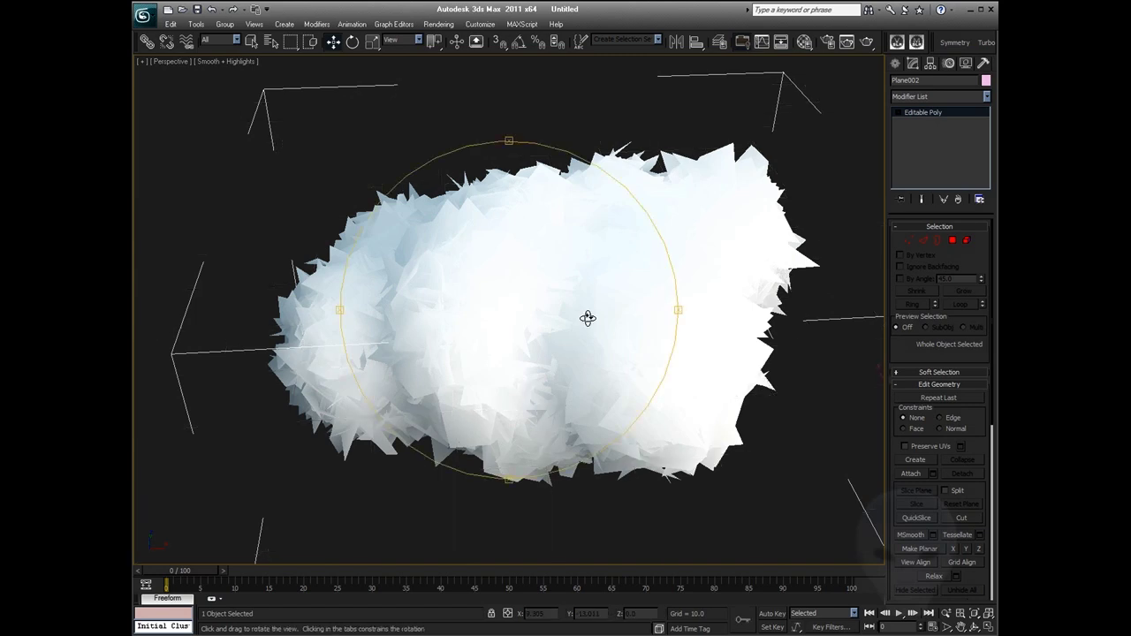
middle_click_drag(588, 318, 568, 301, "alt")
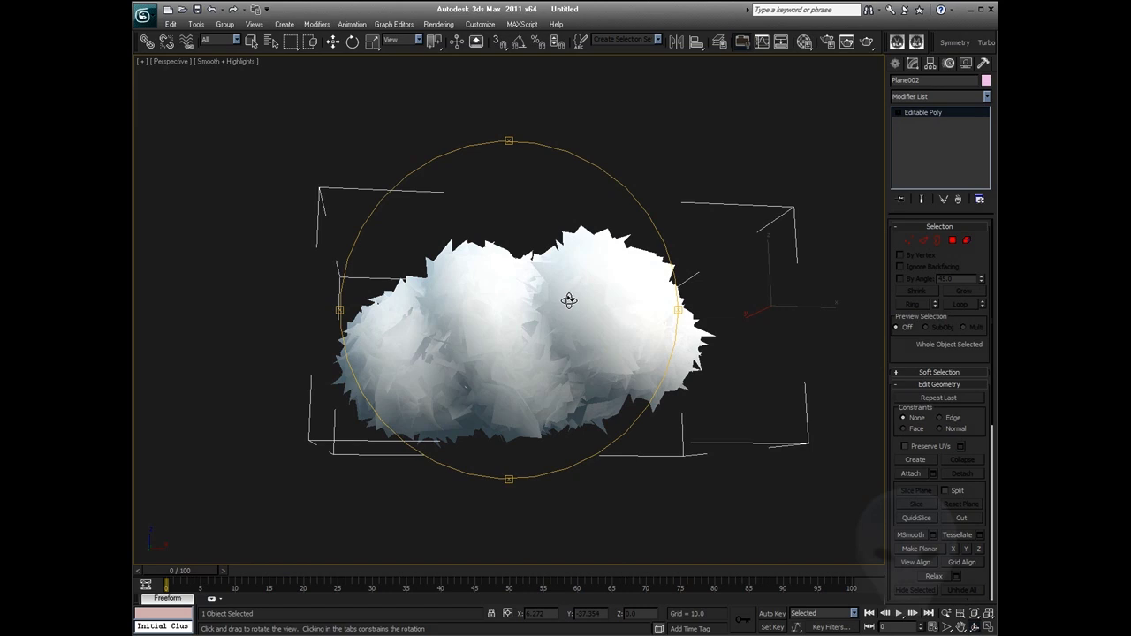
left_click(867, 44)
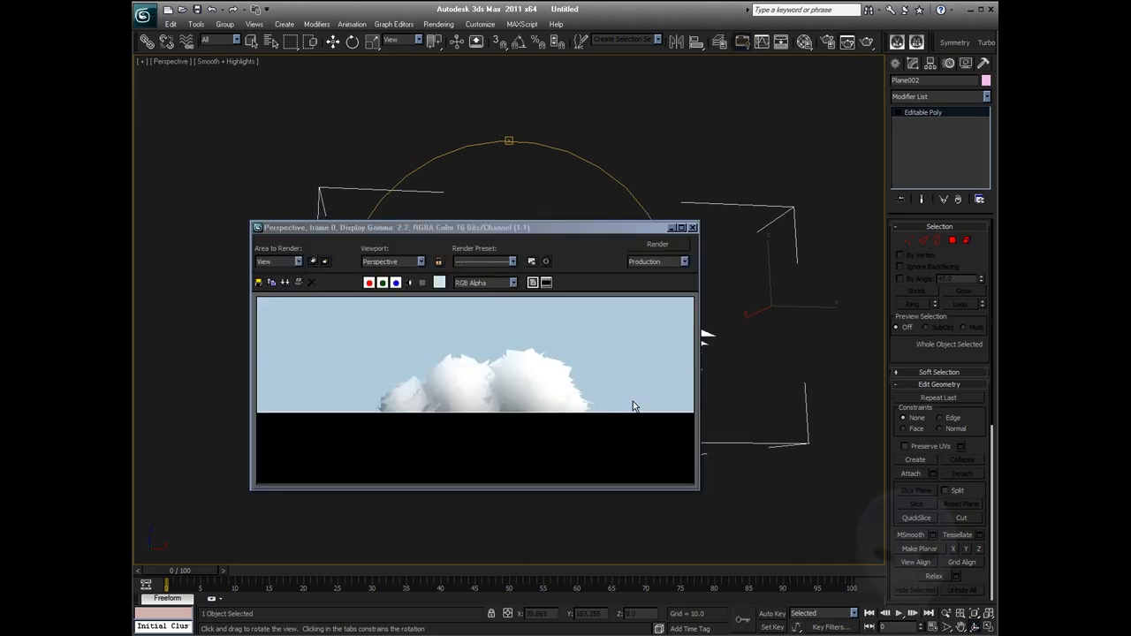
left_click(692, 228)
Choose a Bitmap map for the opacity of the 13 - Default material in the Material Editor
left_click(805, 41)
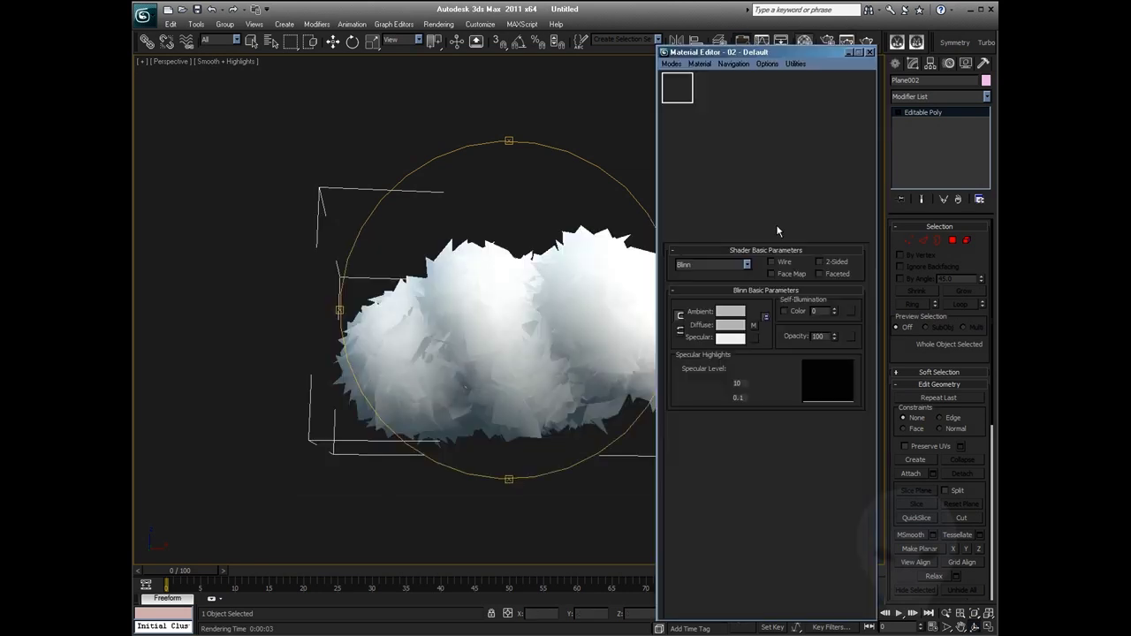
left_click(679, 147)
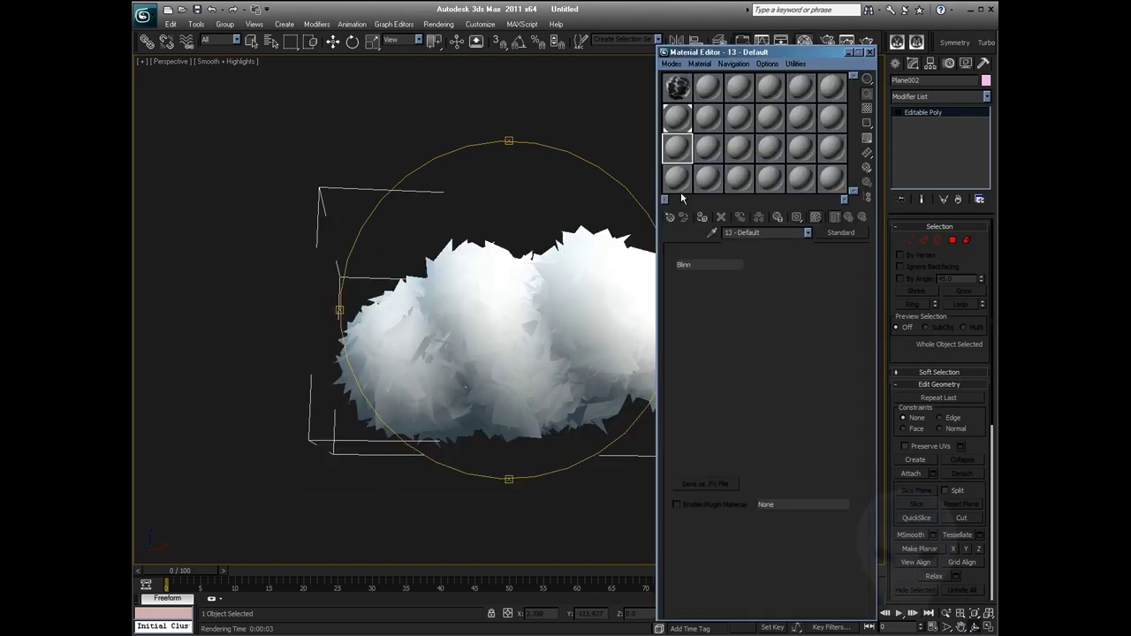
left_click(848, 337)
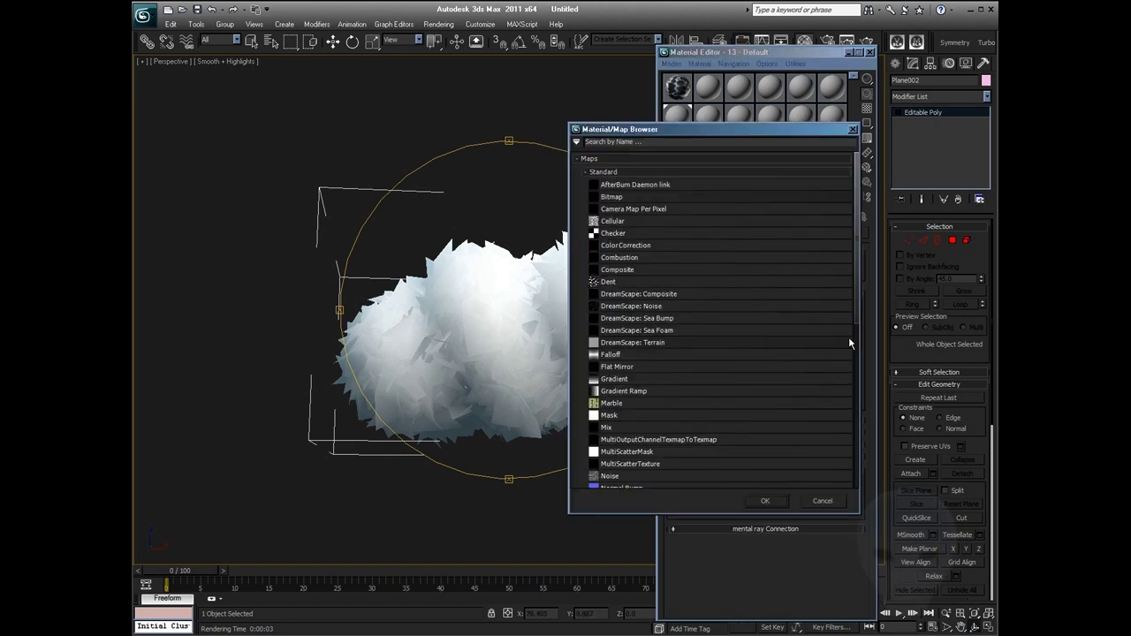
double_click(611, 196)
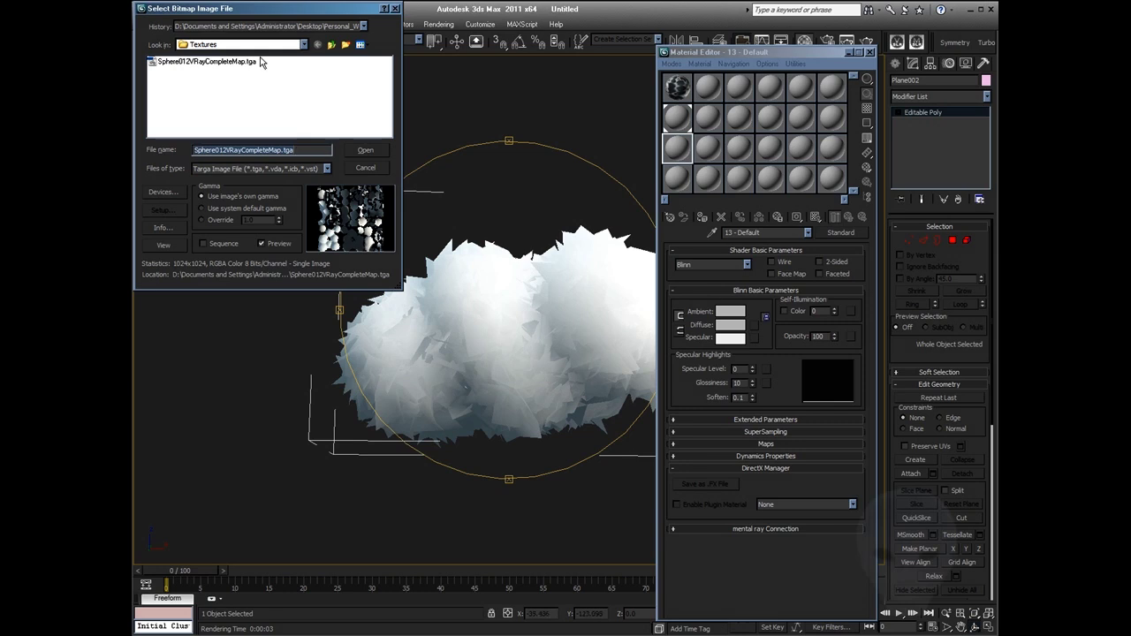
Load Cloud_Puff_01.jpg from the Textures folder's JPEG files as the opacity bitmap and return to the parent material
left_click(326, 168)
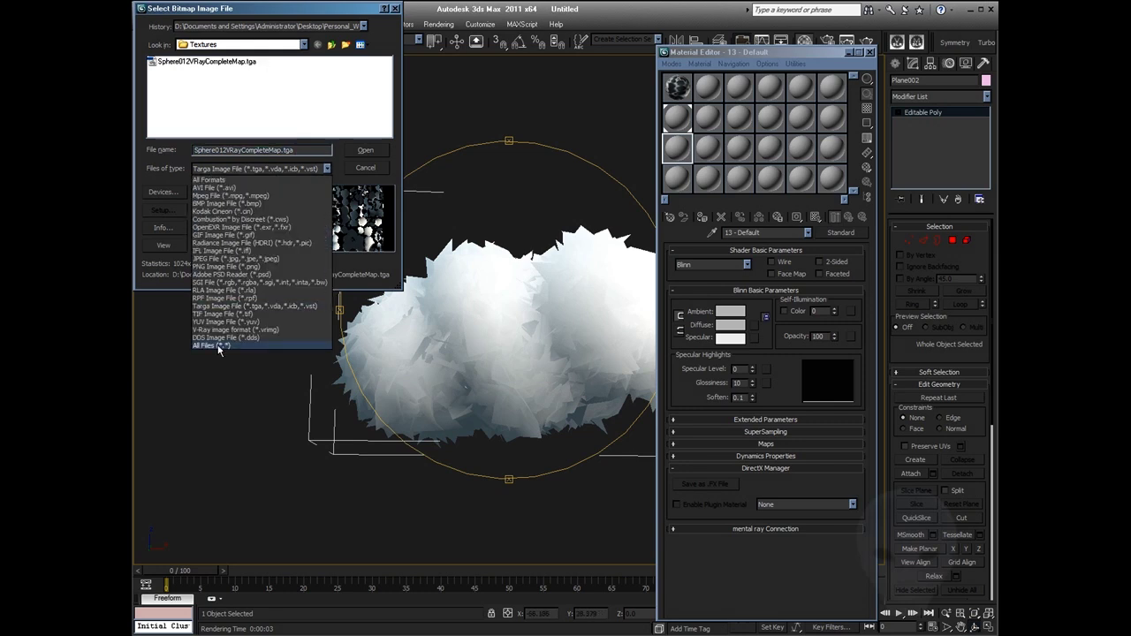
left_click(226, 258)
left_click(199, 63)
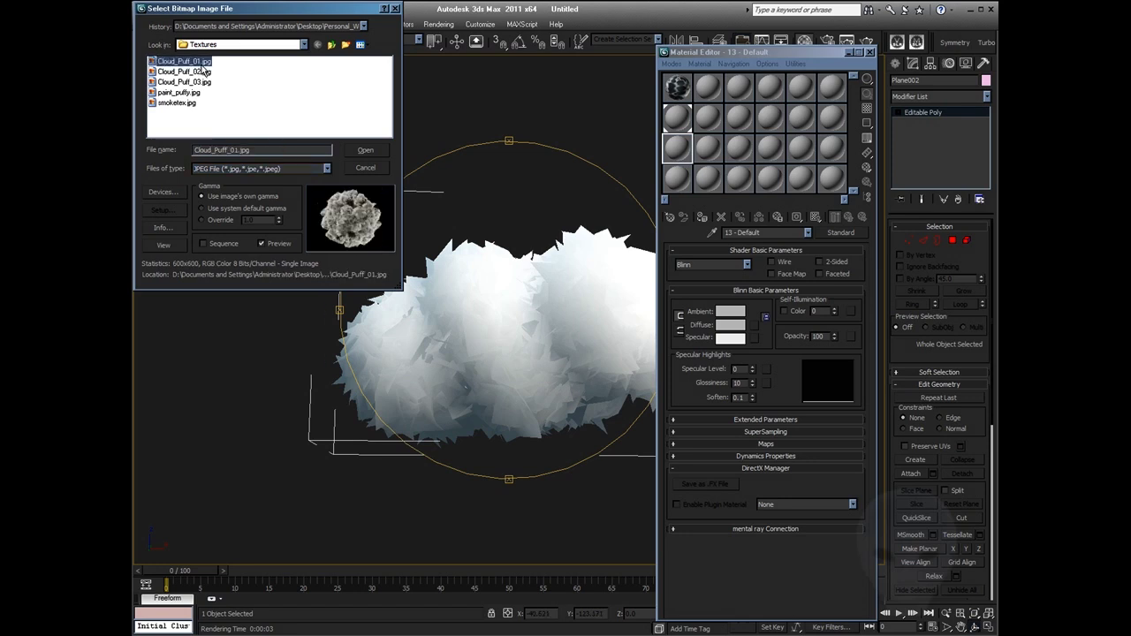
left_click(188, 71)
left_click(186, 81)
left_click(186, 92)
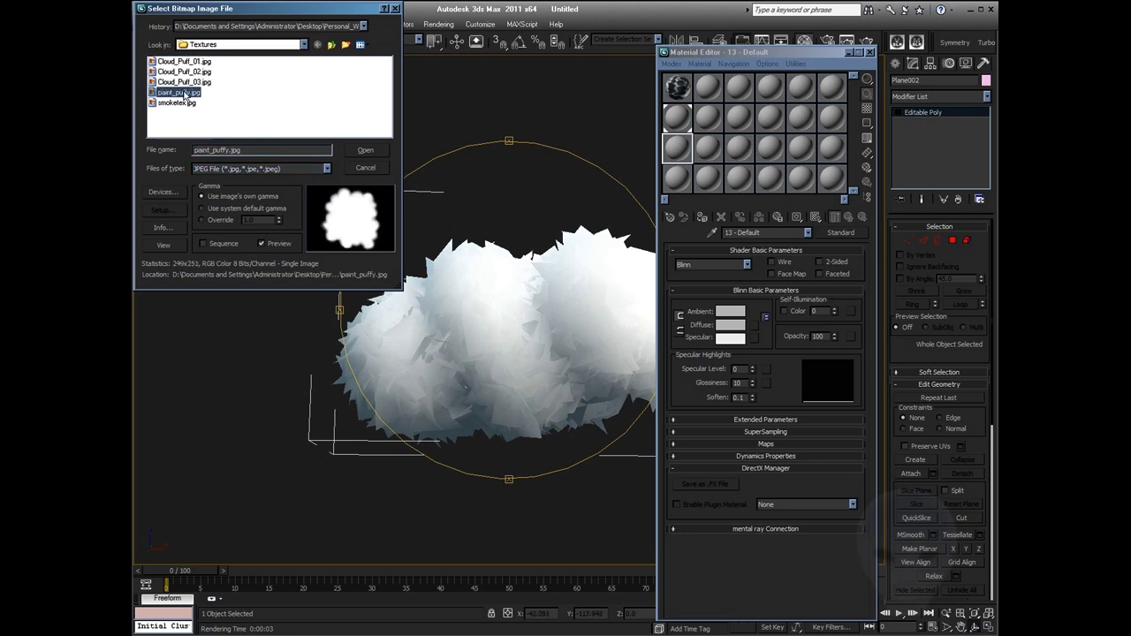
left_click(185, 62)
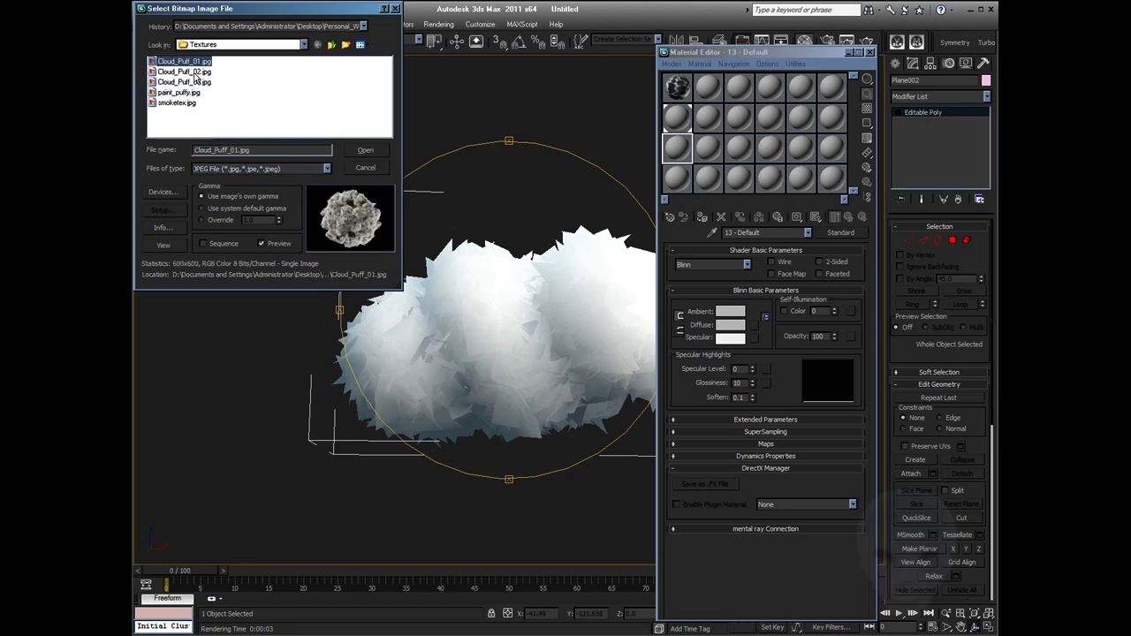
double_click(184, 61)
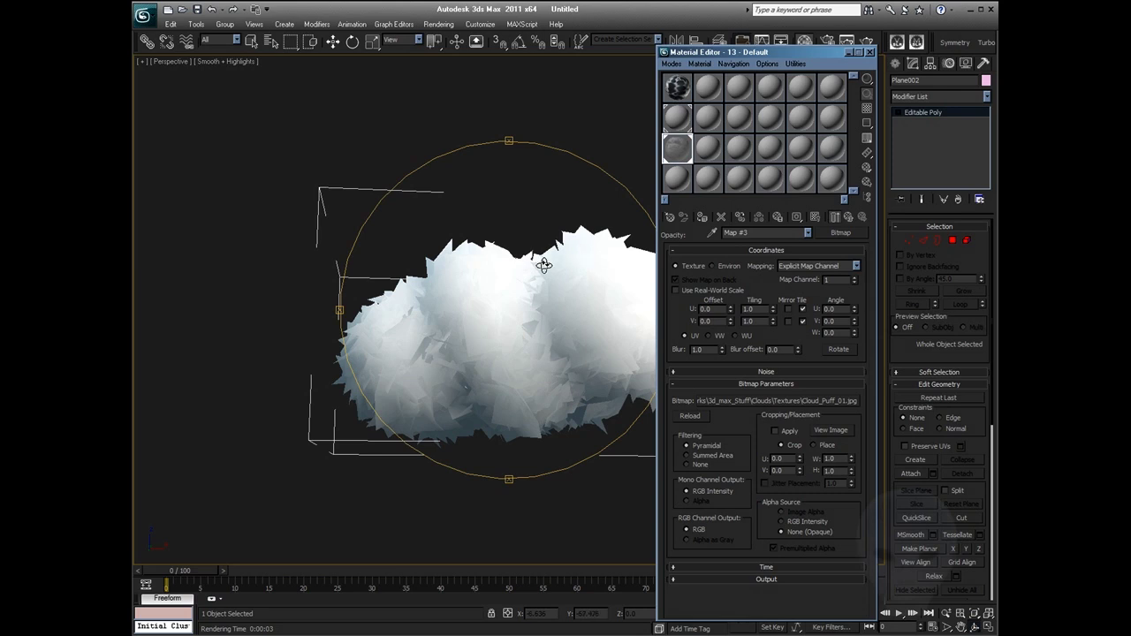
left_click(849, 217)
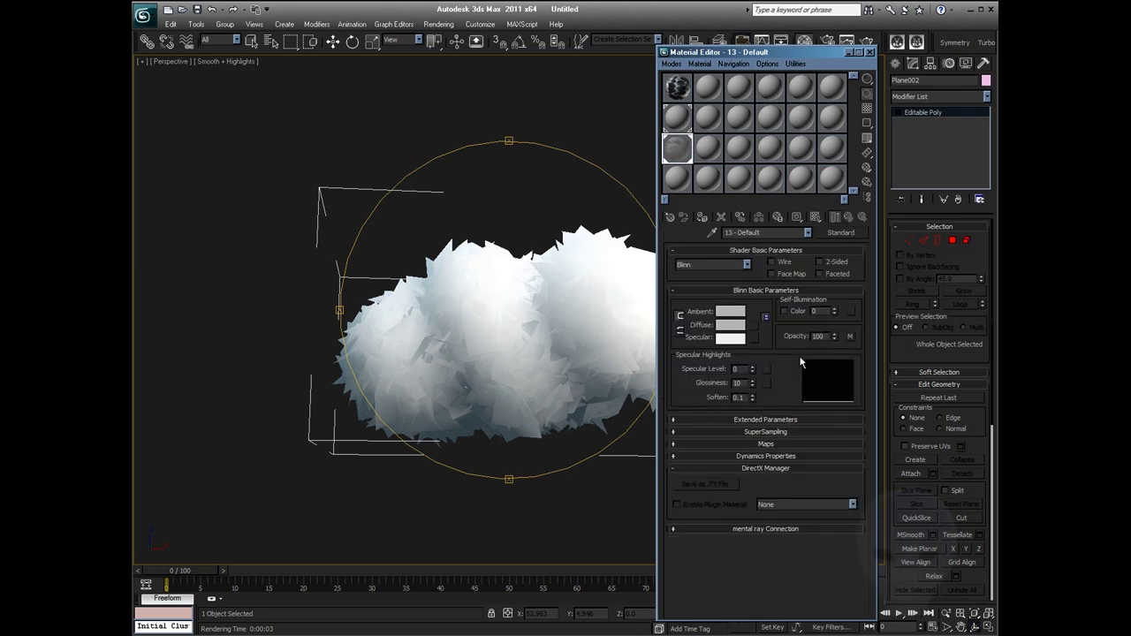
Show and select the first scatter Plane001 in place of Plane002, and make 14 - Default the active material
middle_click_drag(583, 274, 572, 277)
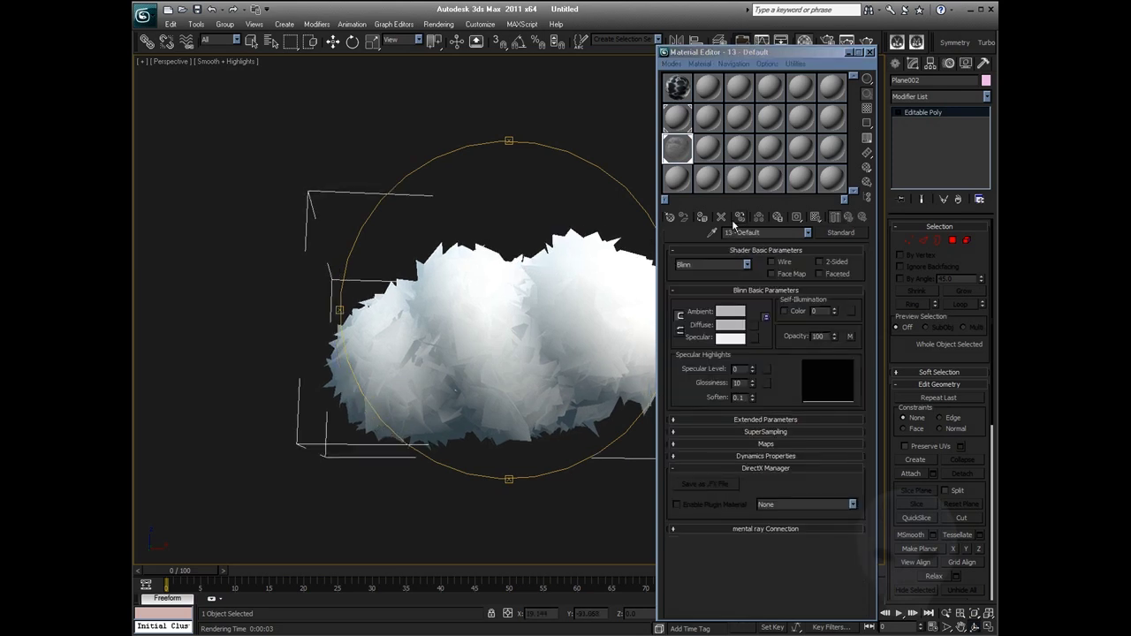
right_click(524, 199)
left_click(562, 157)
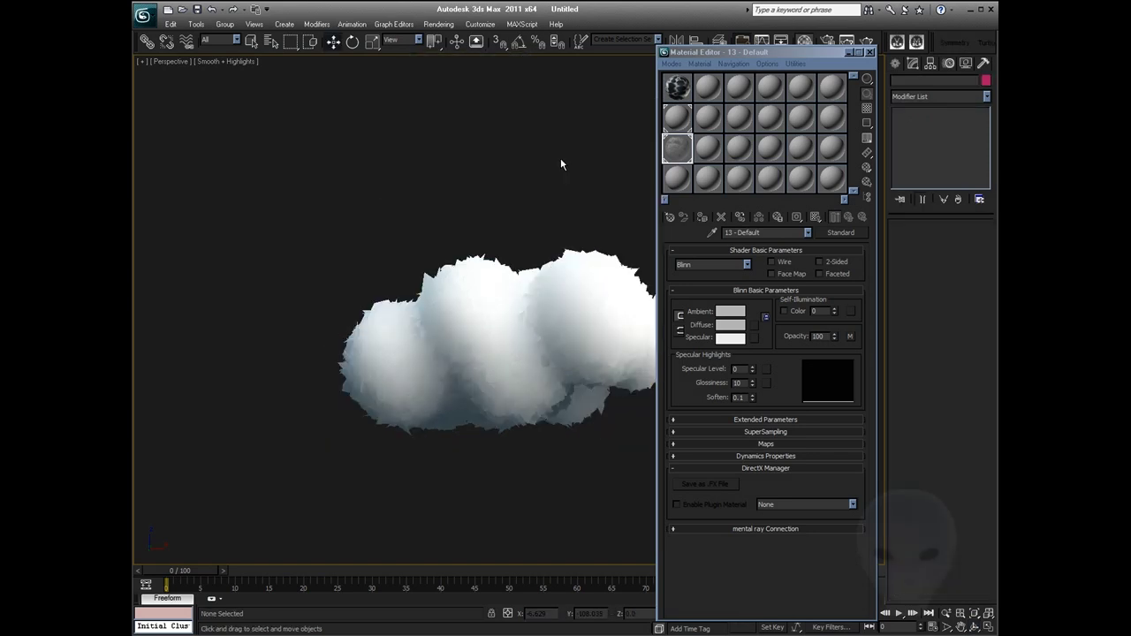
left_click(471, 259)
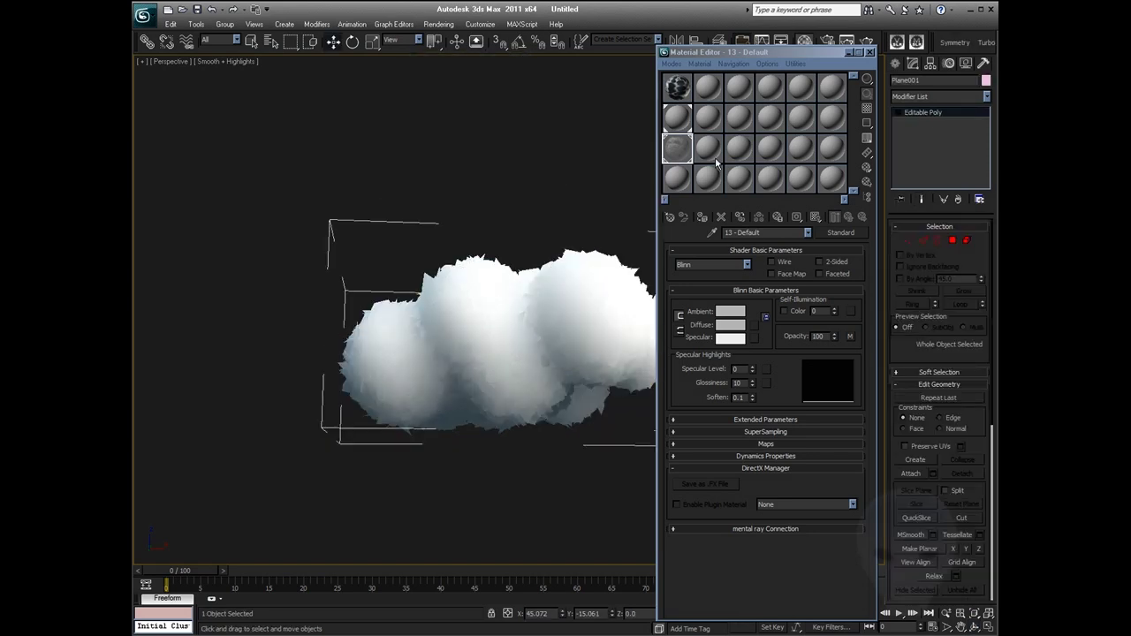
left_click(707, 148)
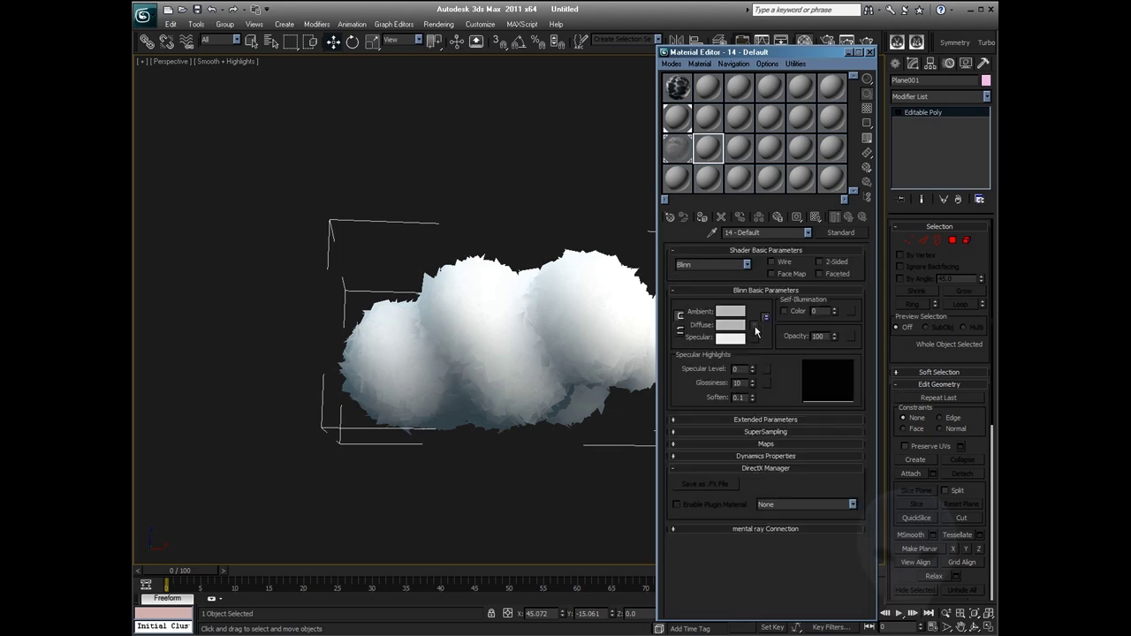
Load Cloud_Puff_02.jpg as the opacity bitmap of the 14 - Default material and assign the material to Plane001
left_click(851, 337)
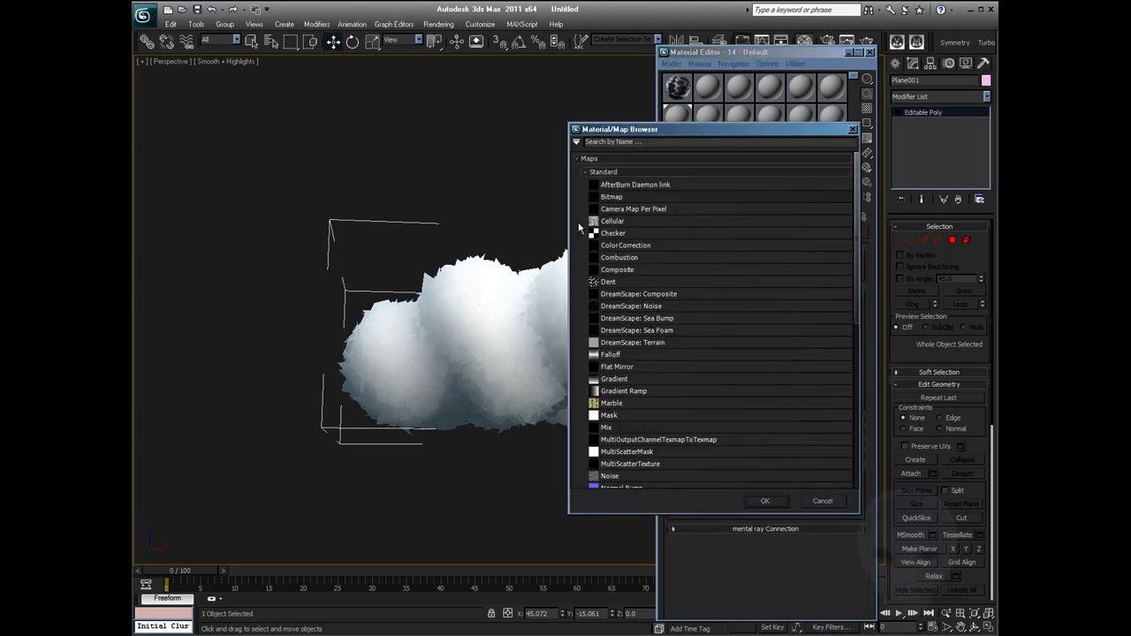
double_click(614, 196)
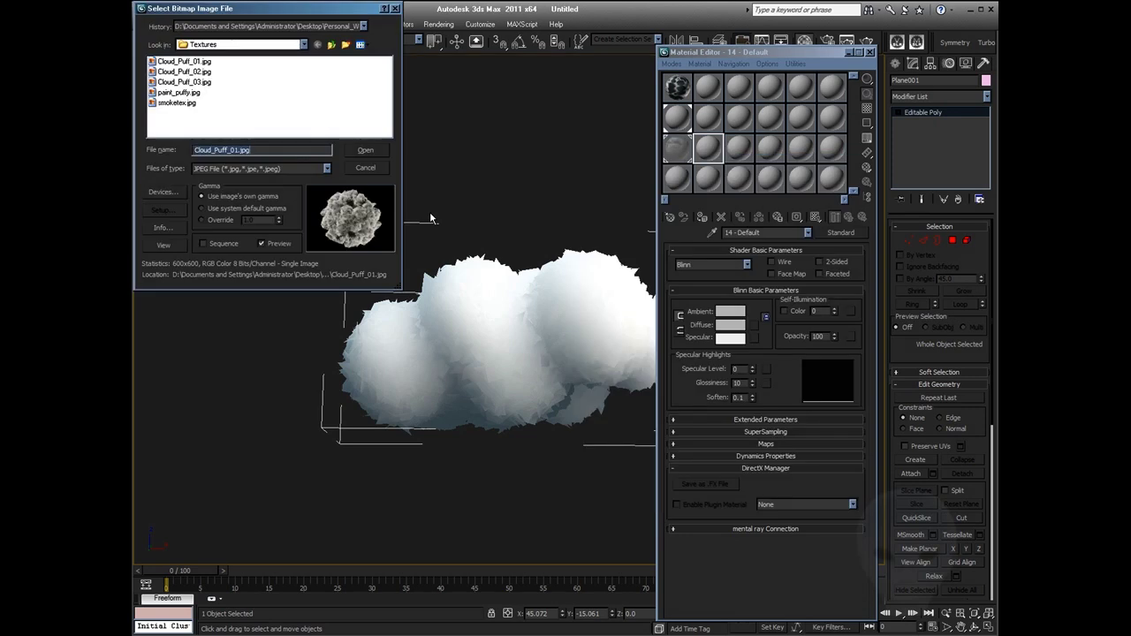
left_click(199, 74)
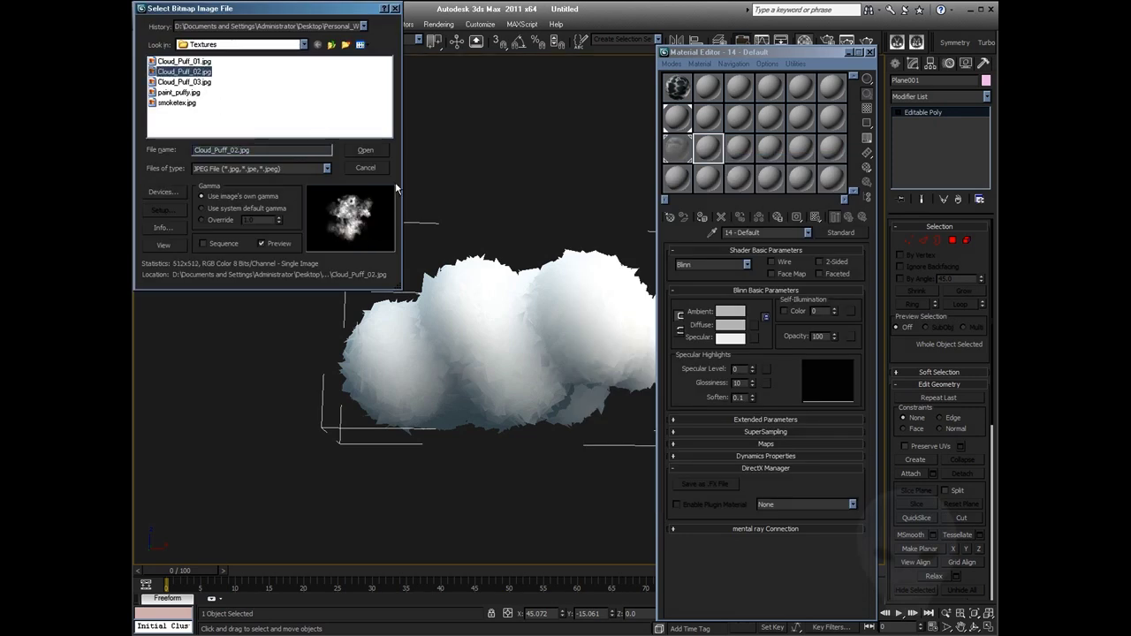
left_click(369, 149)
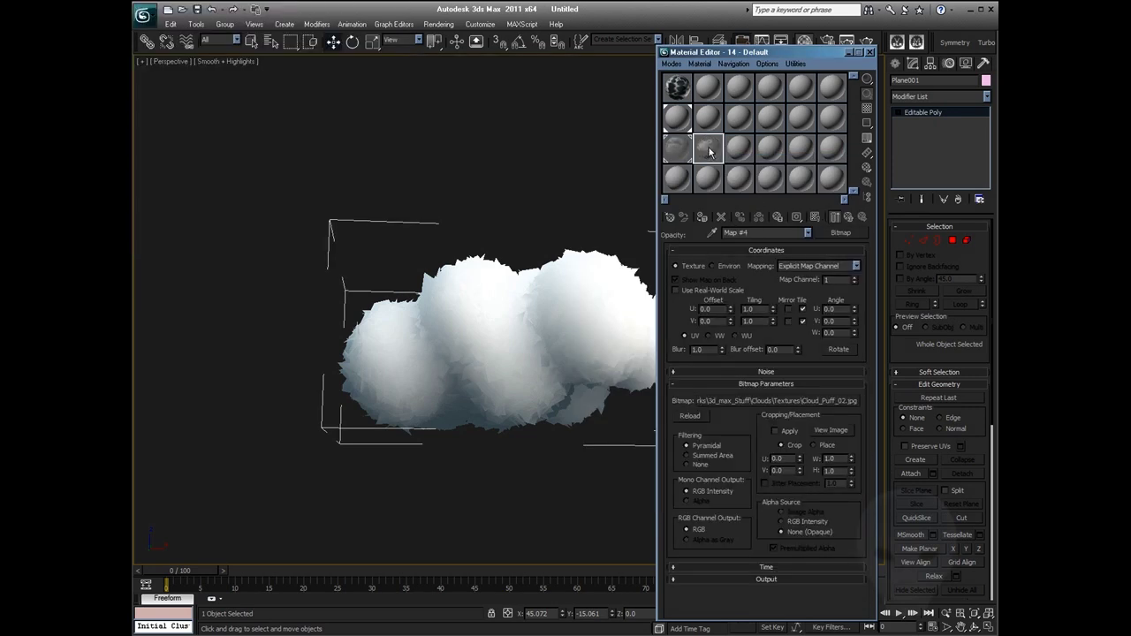
left_click(848, 217)
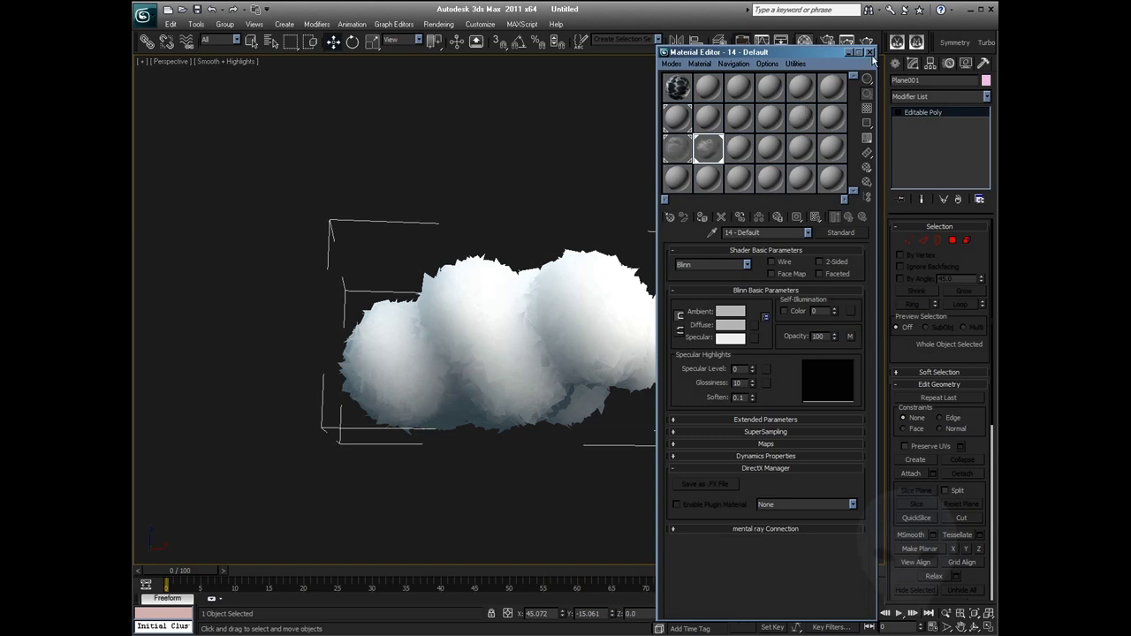
Unhide all the scatter planes and render a test image of the combined cloud in the perspective view
key("m")
right_click(630, 246)
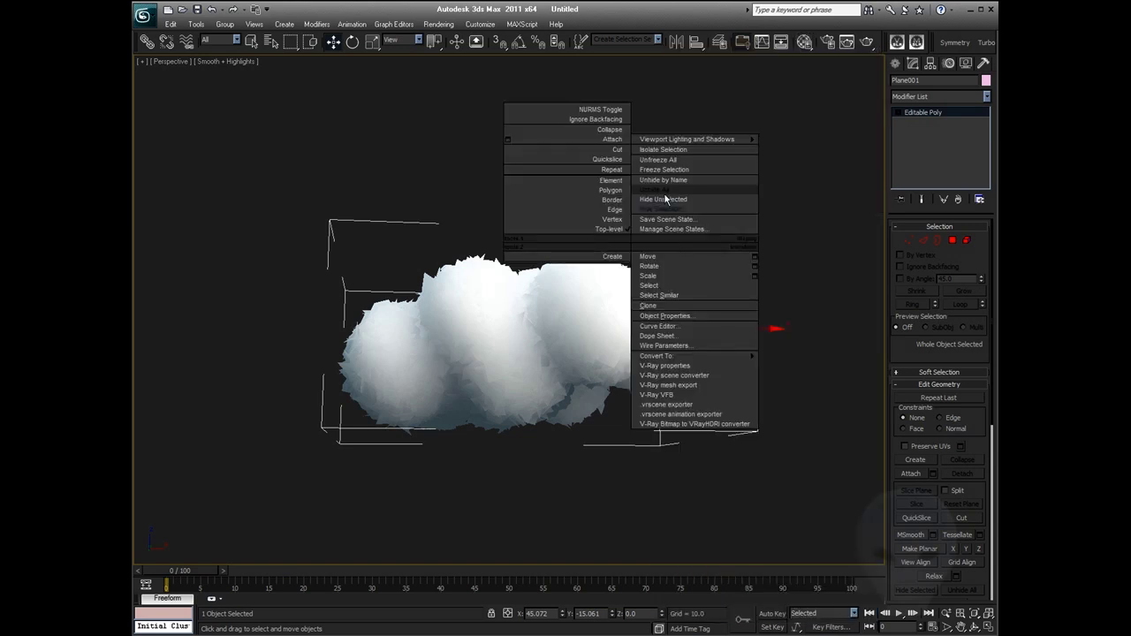
left_click(658, 209)
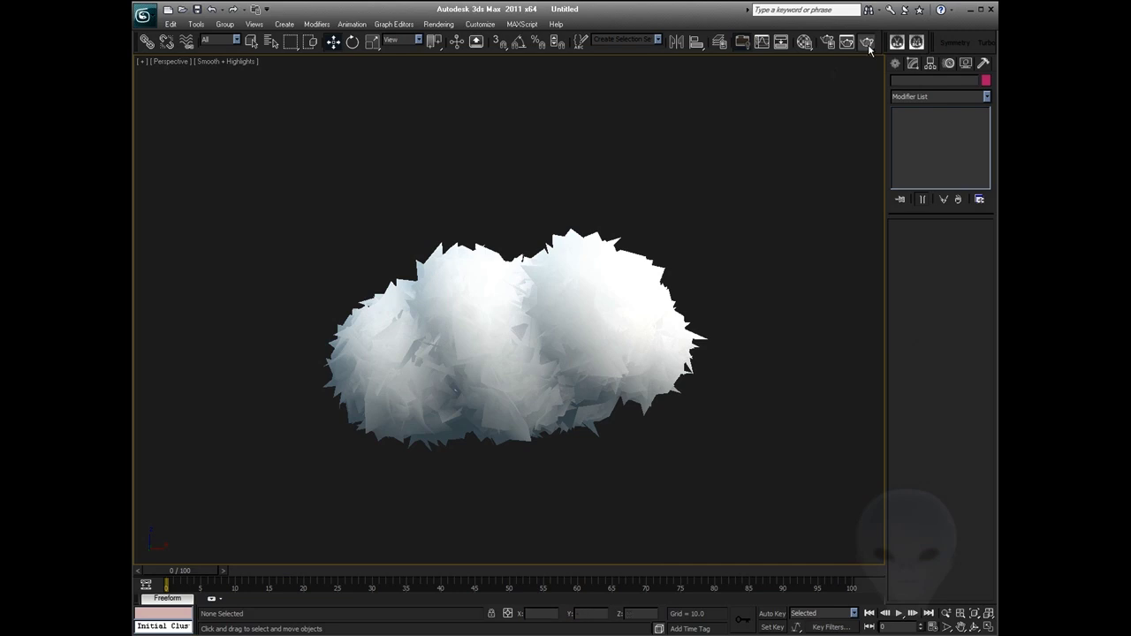
left_click(867, 41)
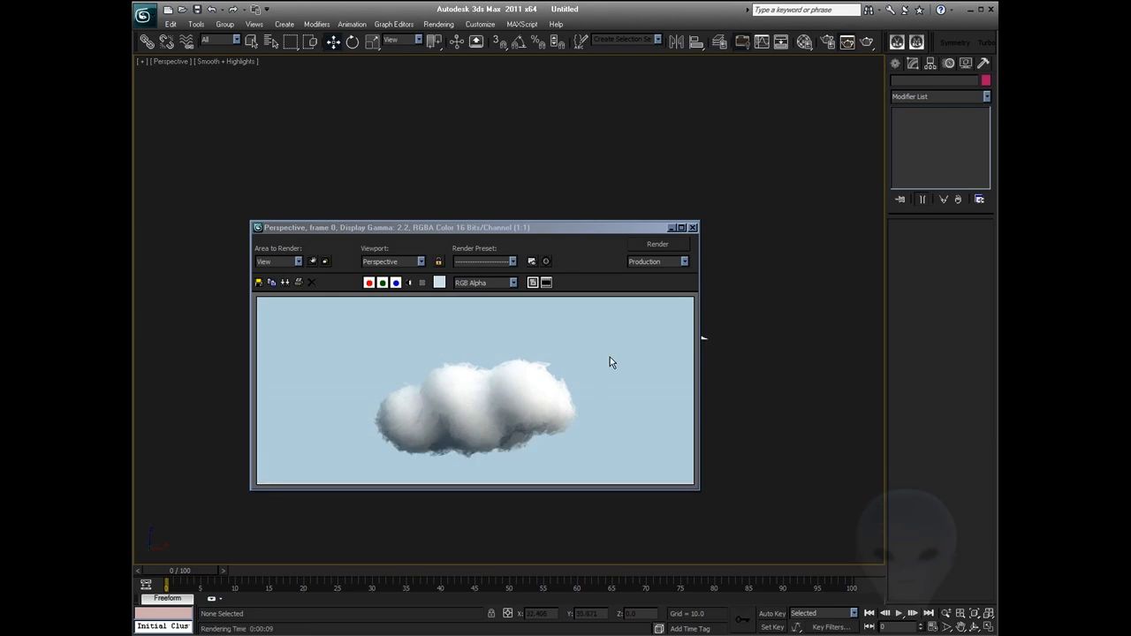
left_click(692, 228)
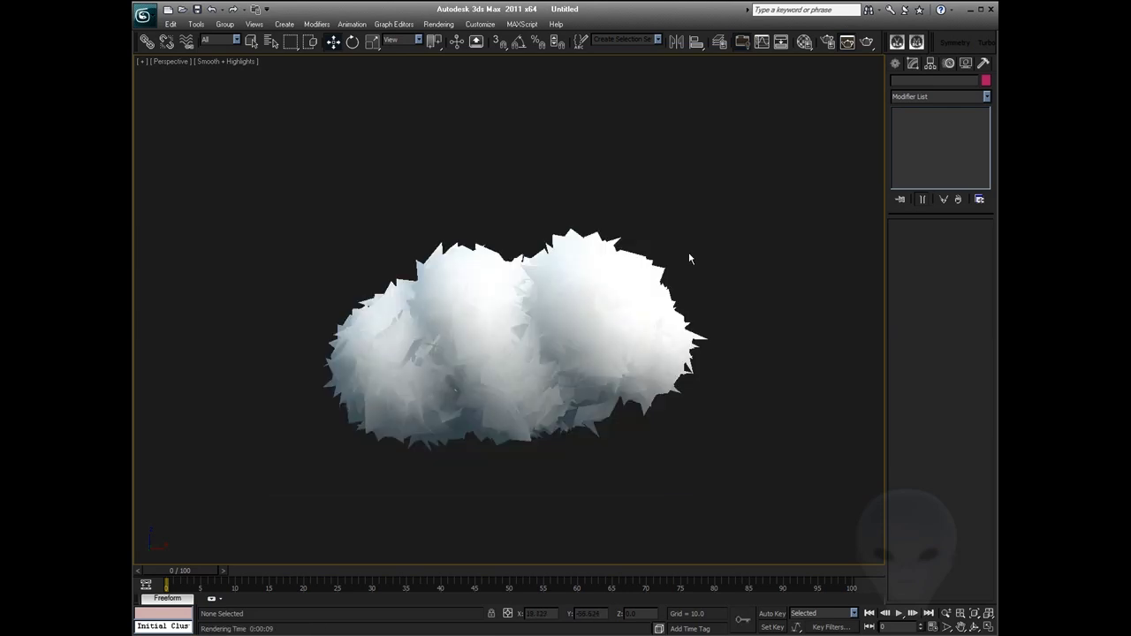
Render a test image of the cloud's dark shaded side from below
middle_click_drag(488, 342, 704, 334, "alt")
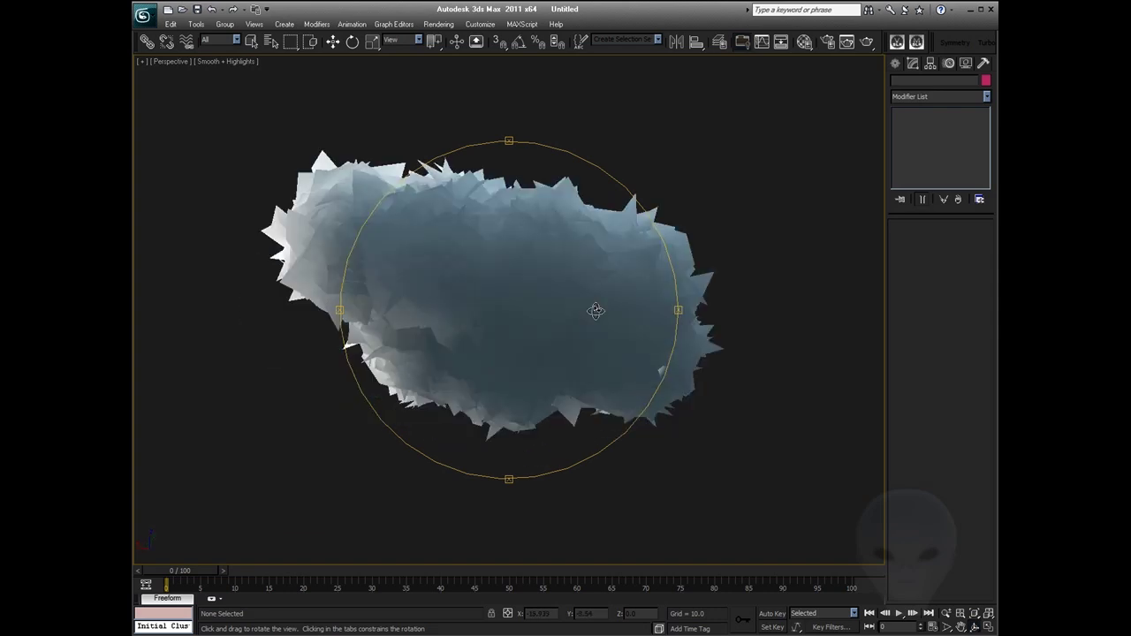
middle_click_drag(596, 309, 557, 298, "alt")
scroll(548, 300, "down", 3)
scroll(558, 297, "up", 3)
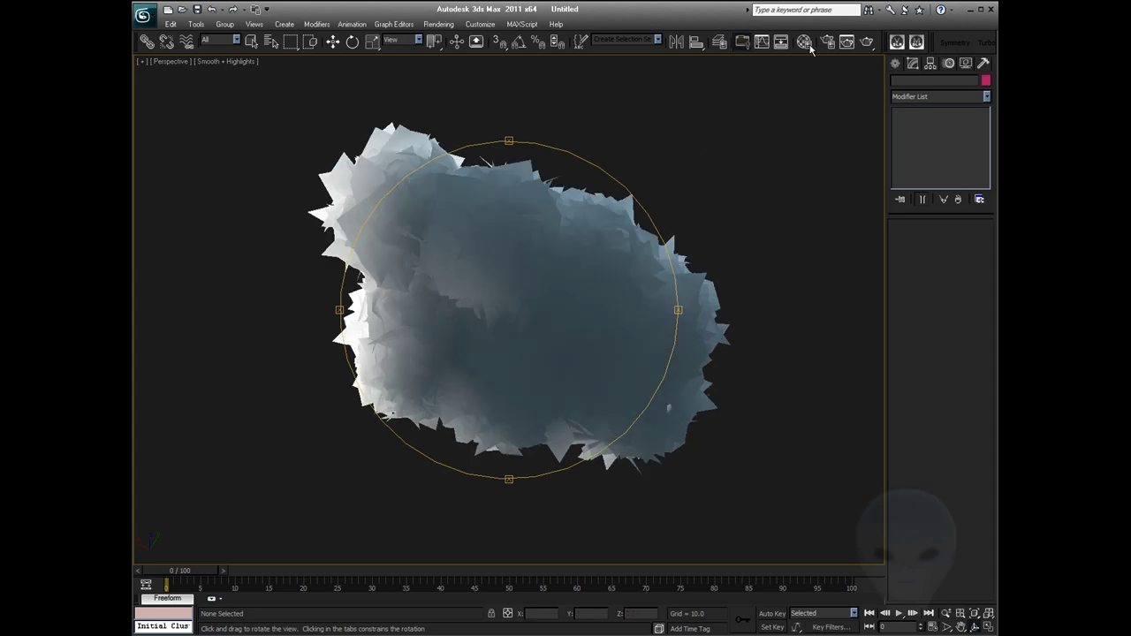
left_click(865, 42)
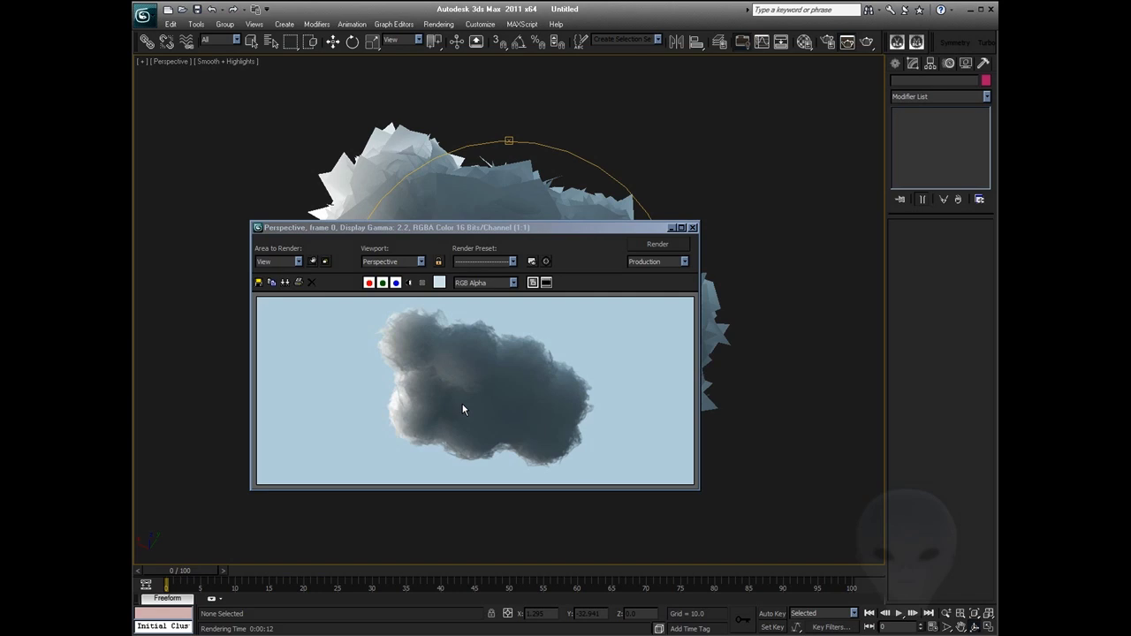
left_click(693, 228)
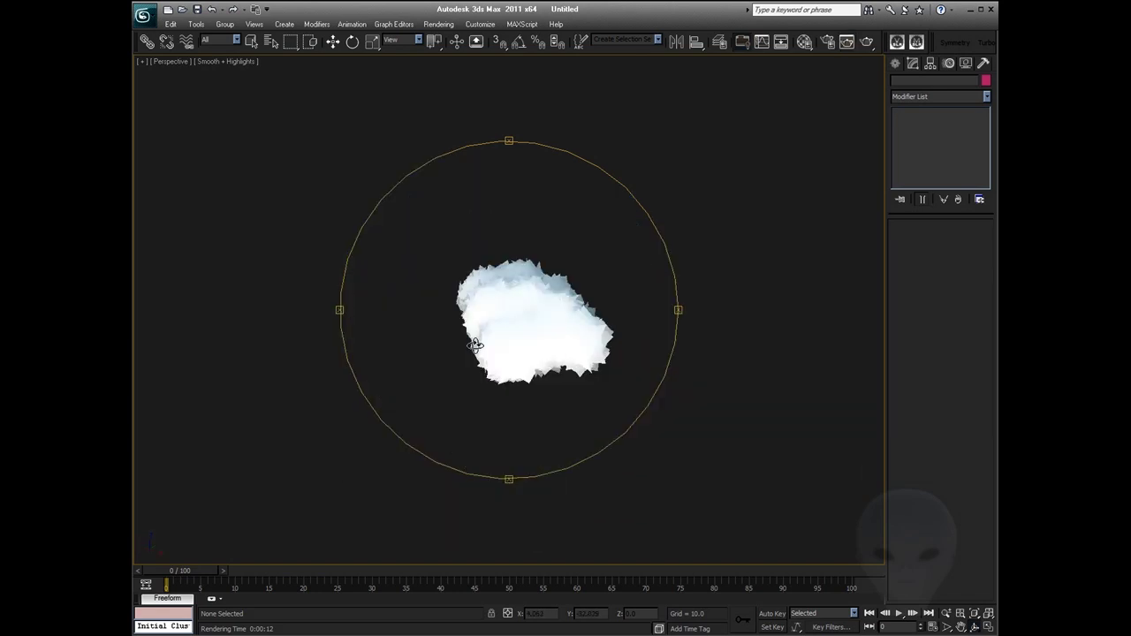
Create a standard Omni light in the empty space beside the cloud
left_click(896, 62)
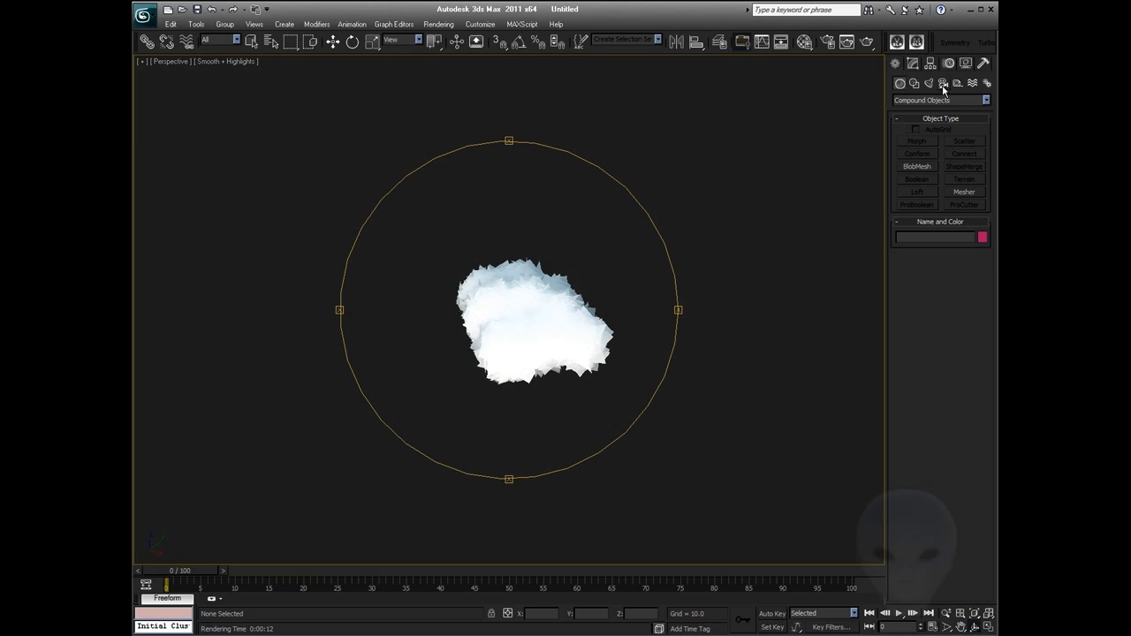
left_click(931, 84)
left_click(917, 166)
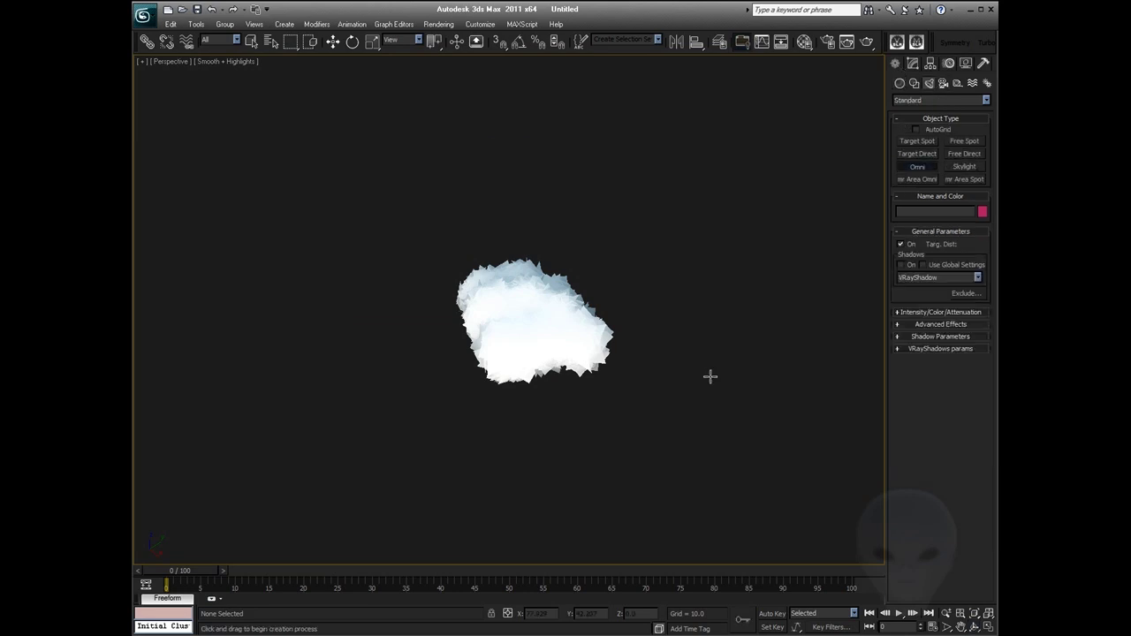
left_click(646, 234)
left_click(334, 42)
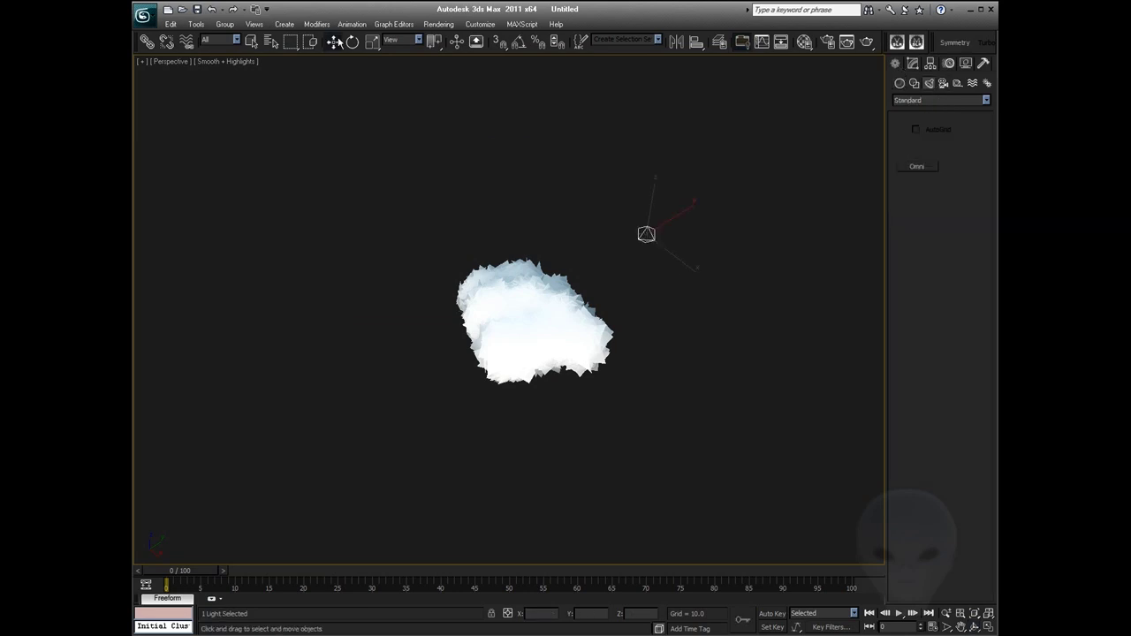
Raise the omni light along Z to a height of about 31.7, above the cloud
left_click(974, 626)
left_click_drag(565, 406, 483, 335)
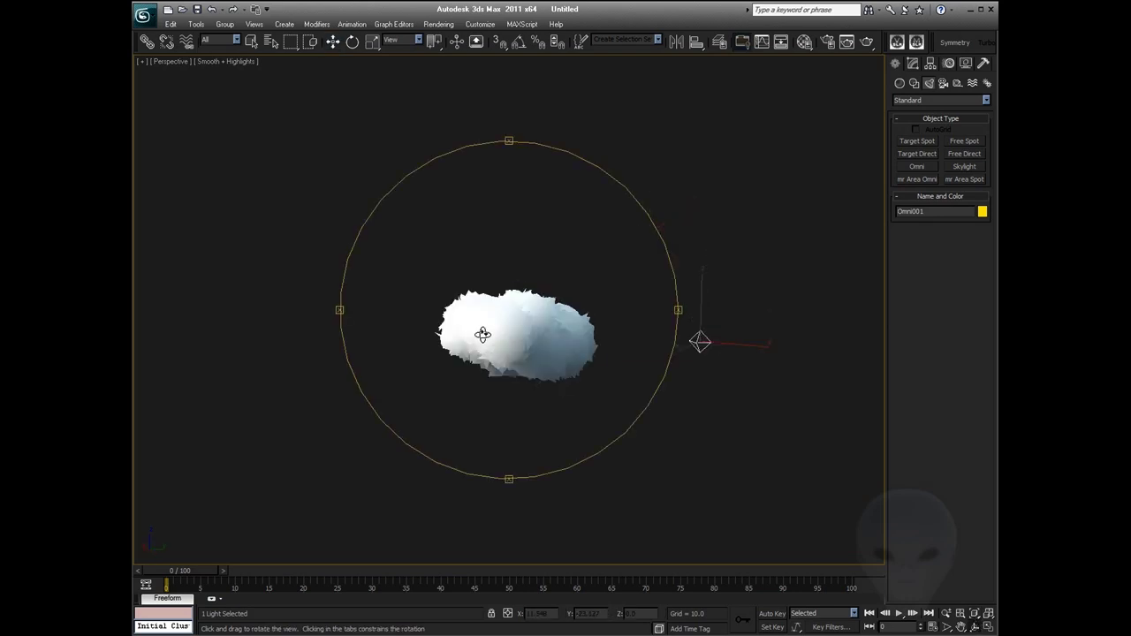
scroll(482, 335, "up", 4)
middle_click_drag(739, 408, 641, 384)
right_click(677, 405)
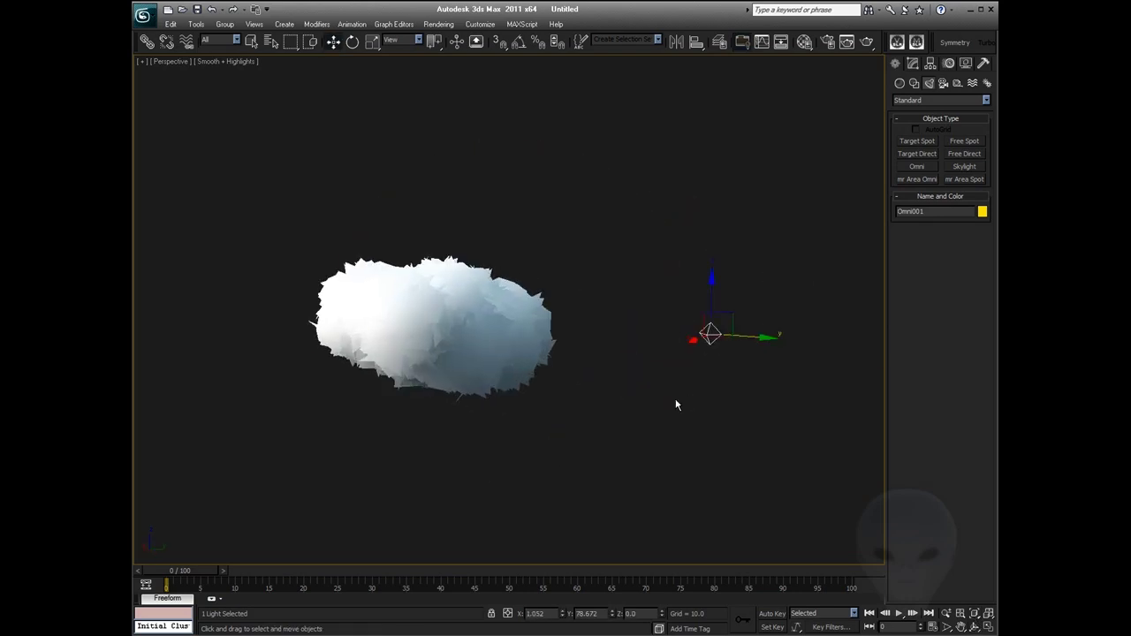
left_click_drag(712, 301, 751, 167)
Set the omni light's intensity multiplier to 43 and render a test image of the cloud
left_click(912, 63)
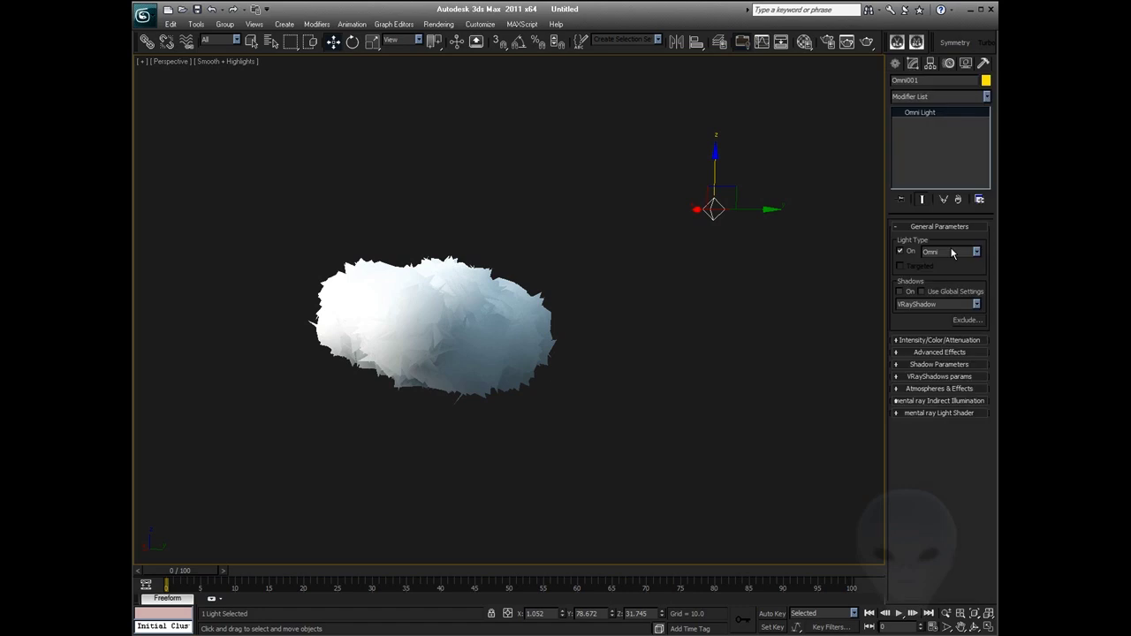
left_click(917, 339)
double_click(946, 351)
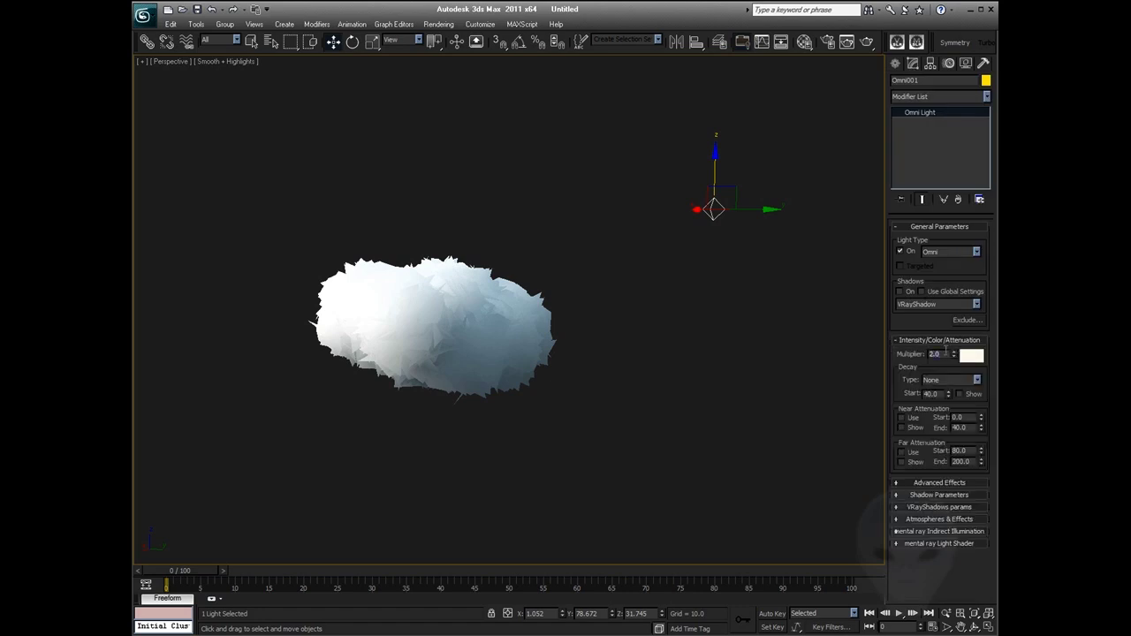
type("43")
key("Return")
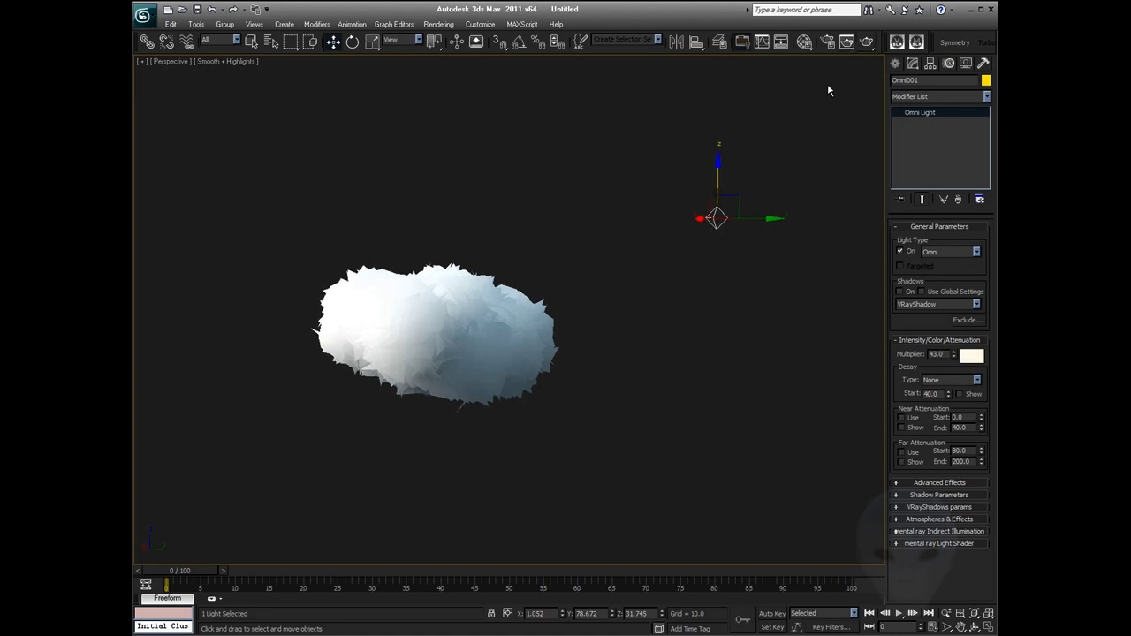
left_click(846, 42)
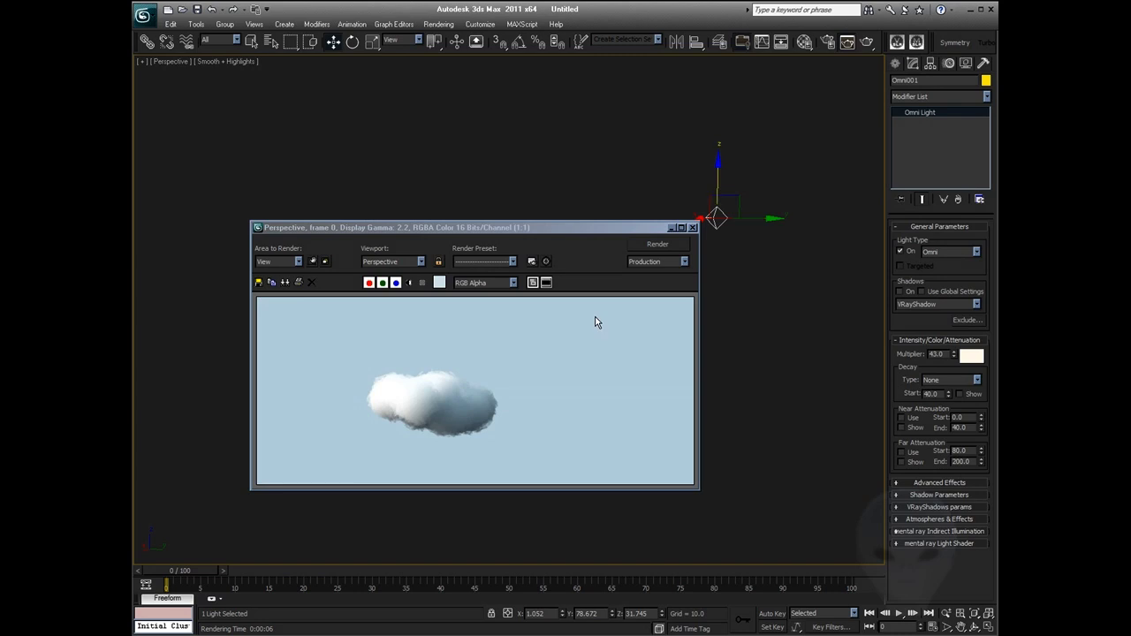
left_click(692, 228)
Deselect the omni light and examine the cloud's shaded side up close
left_click(578, 411)
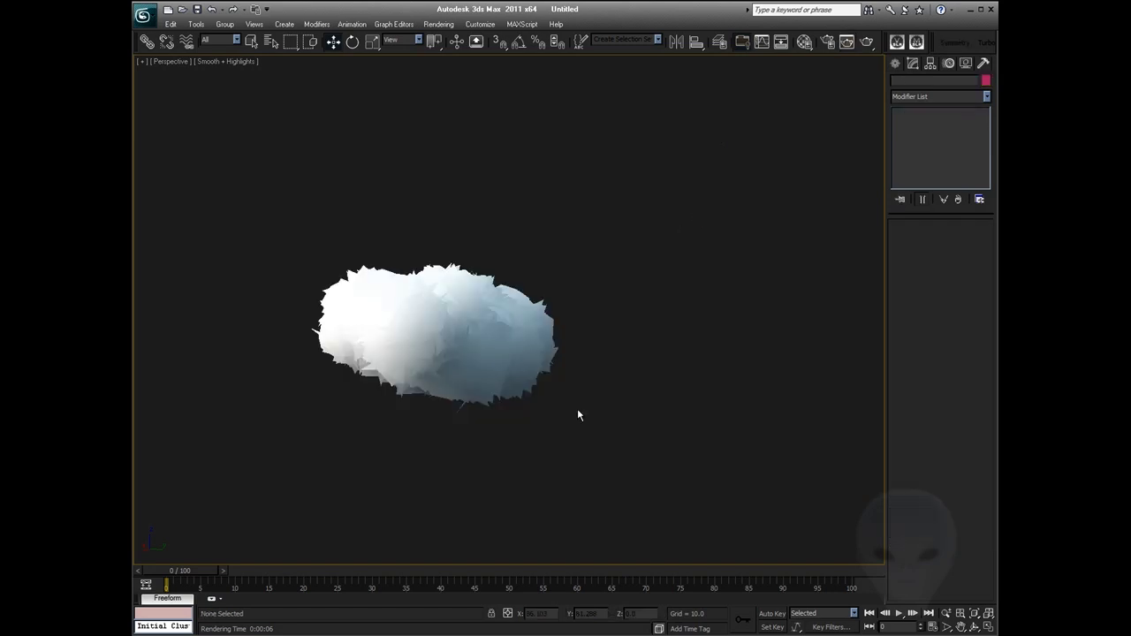
middle_click_drag(577, 412, 621, 398)
key("ctrl+r")
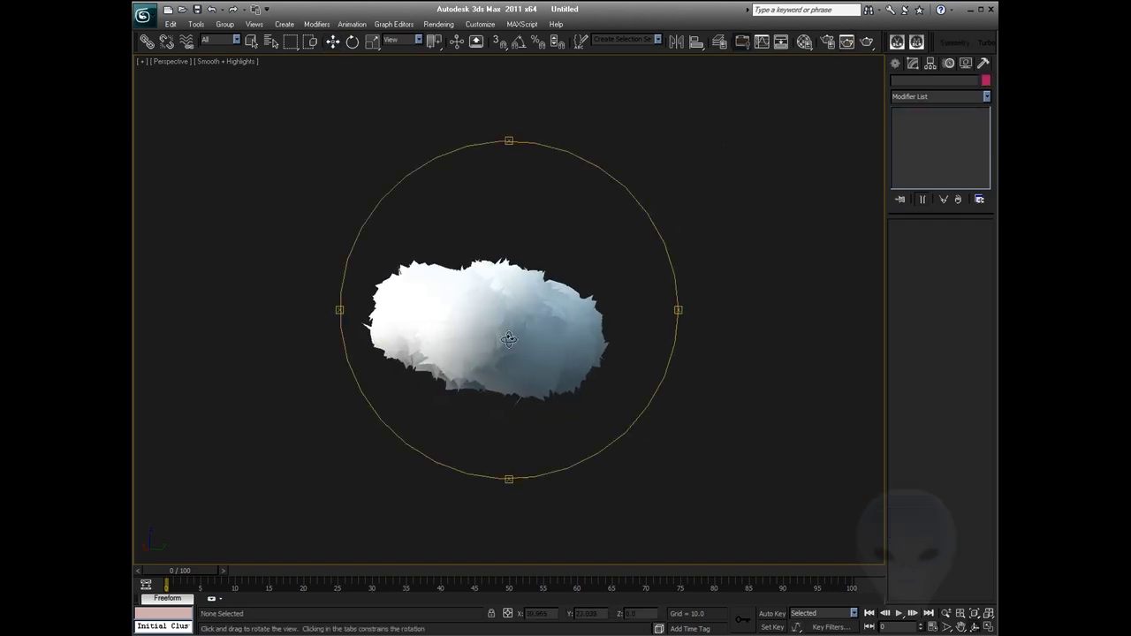
left_click_drag(508, 339, 551, 273)
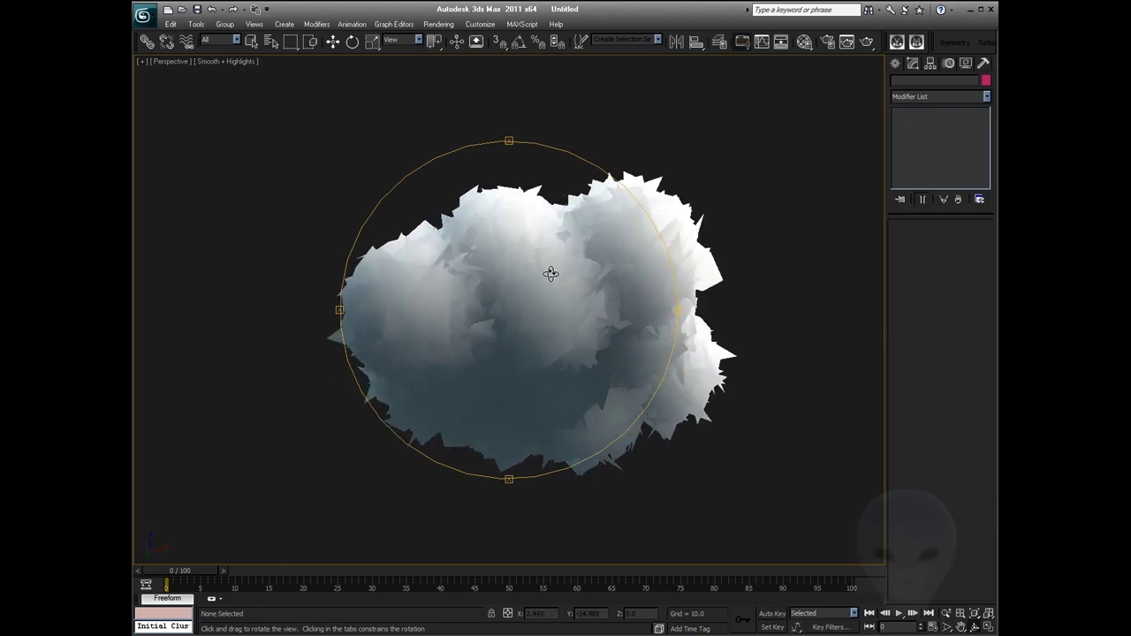
right_click(550, 273)
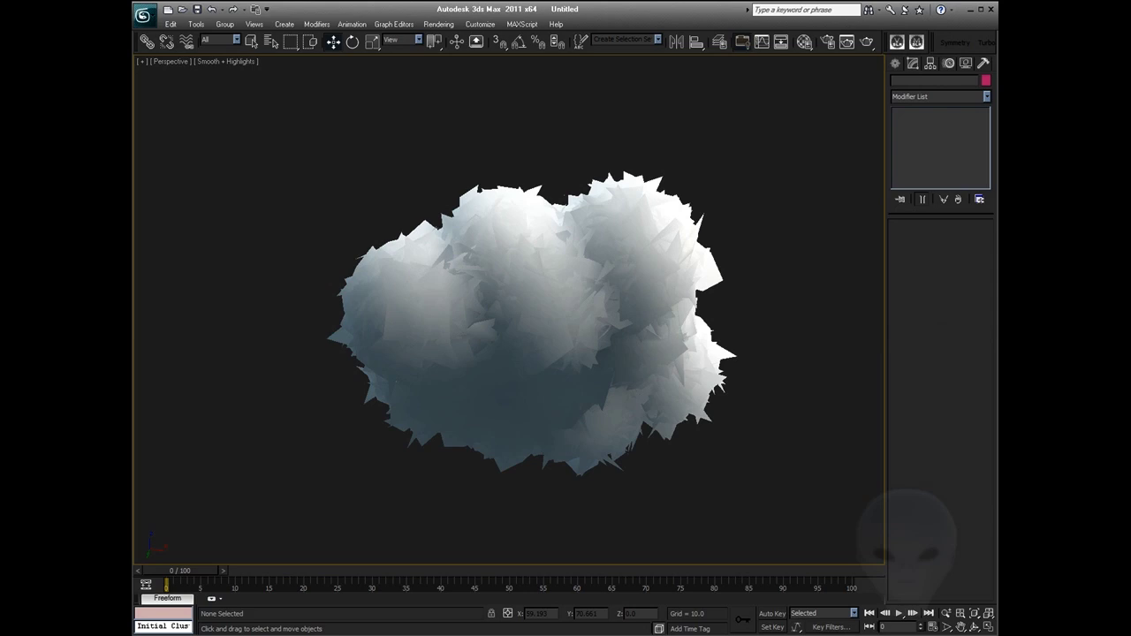